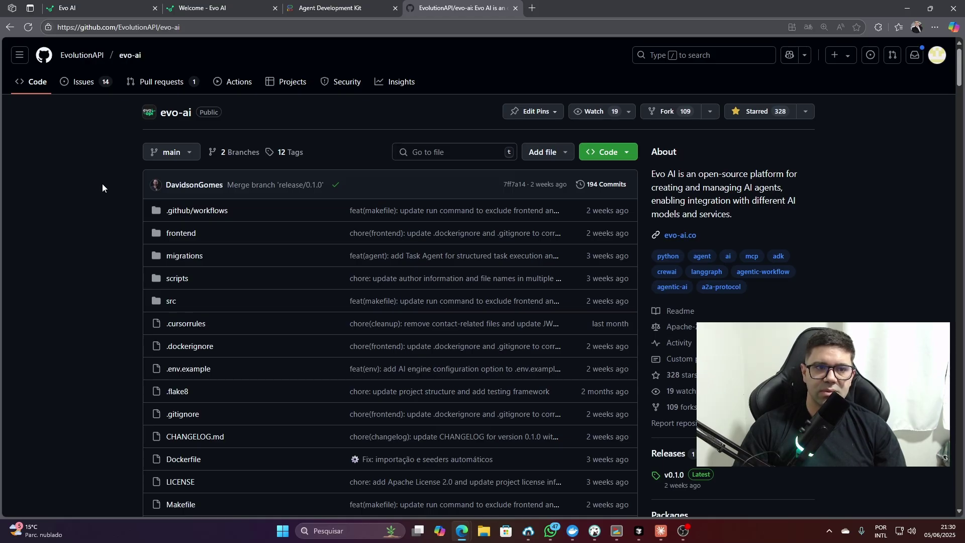
Look through the evo-ai repository's file list and the start of its README
{"action": "scroll", "coordinate": [134, 229], "scroll_direction": "down", "scroll_amount": 5}
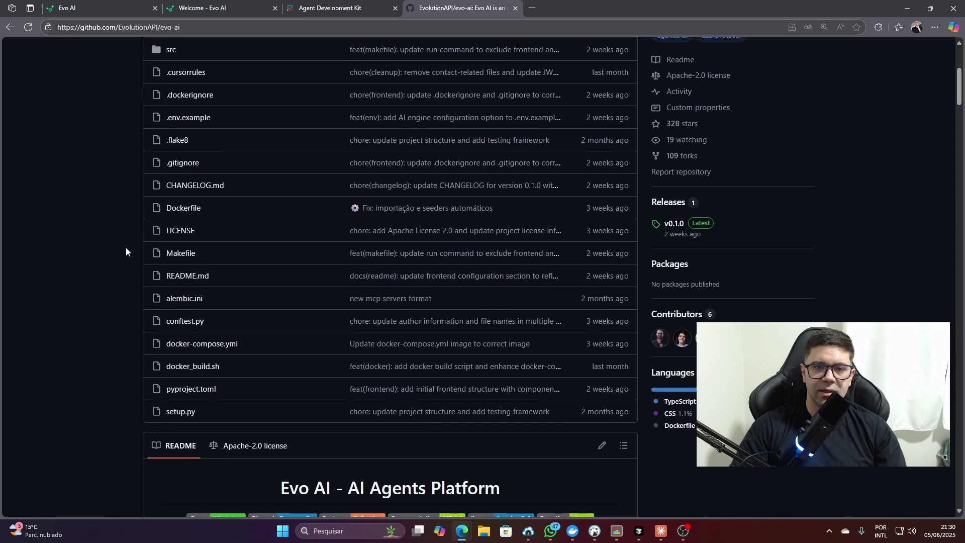
{"action": "scroll", "coordinate": [126, 226], "scroll_direction": "down", "scroll_amount": 3}
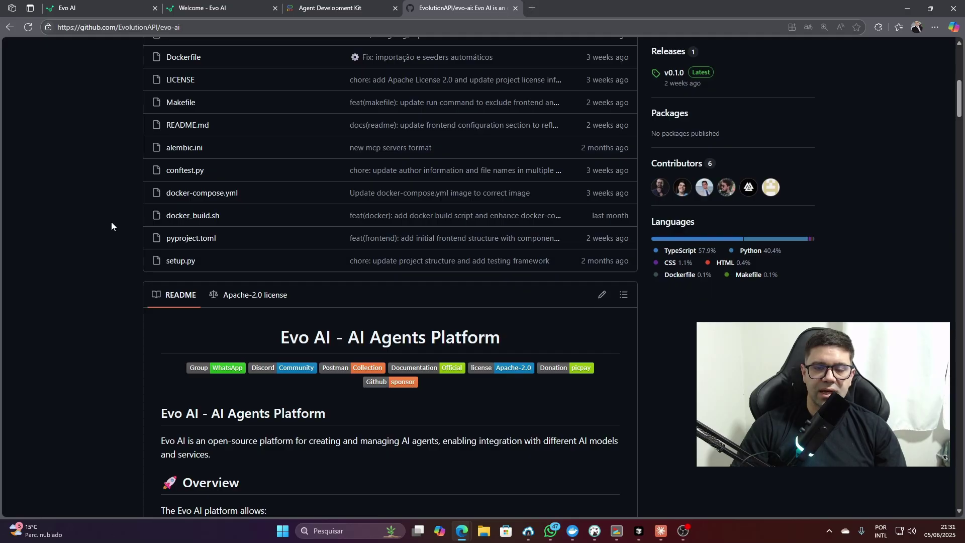
{"action": "scroll", "coordinate": [112, 222], "scroll_direction": "up", "scroll_amount": 8}
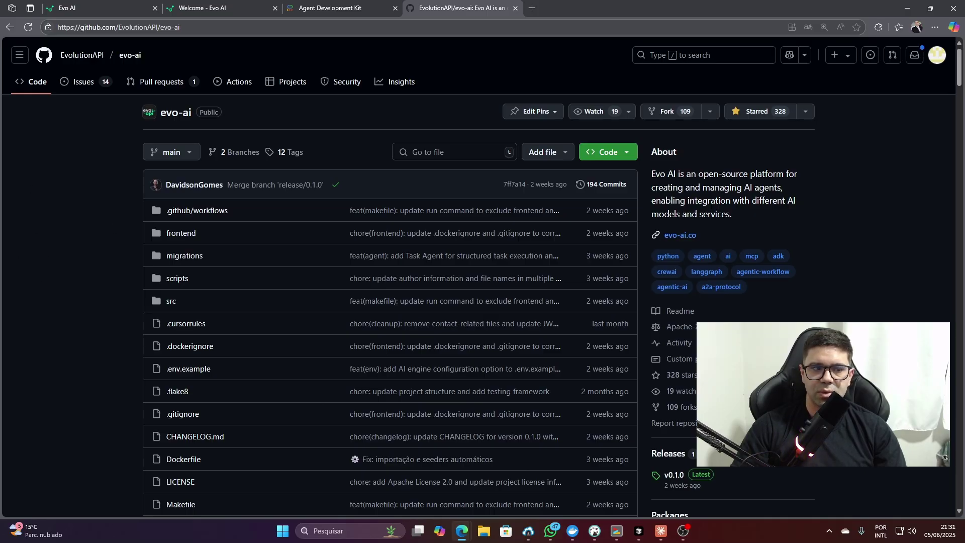
Open the project's evo-ai.co website and follow its registration link into the app, dismissing the translation offers
{"action": "left_click", "coordinate": [680, 235]}
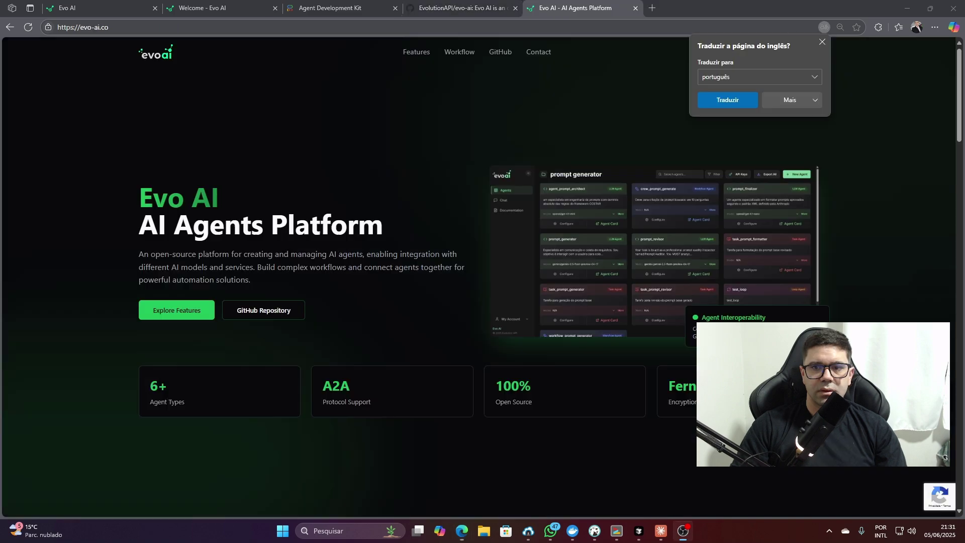
{"action": "left_click", "coordinate": [818, 46]}
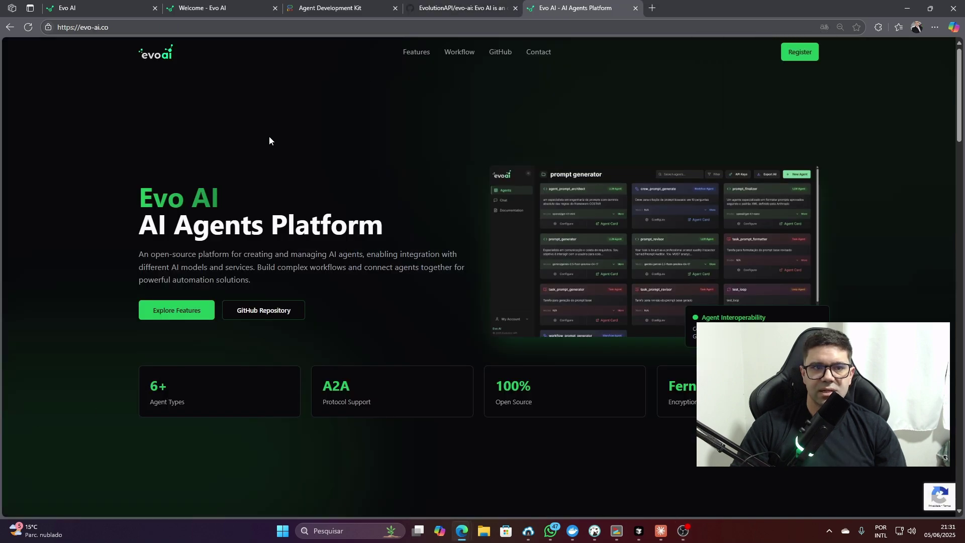
{"action": "left_click", "coordinate": [789, 53]}
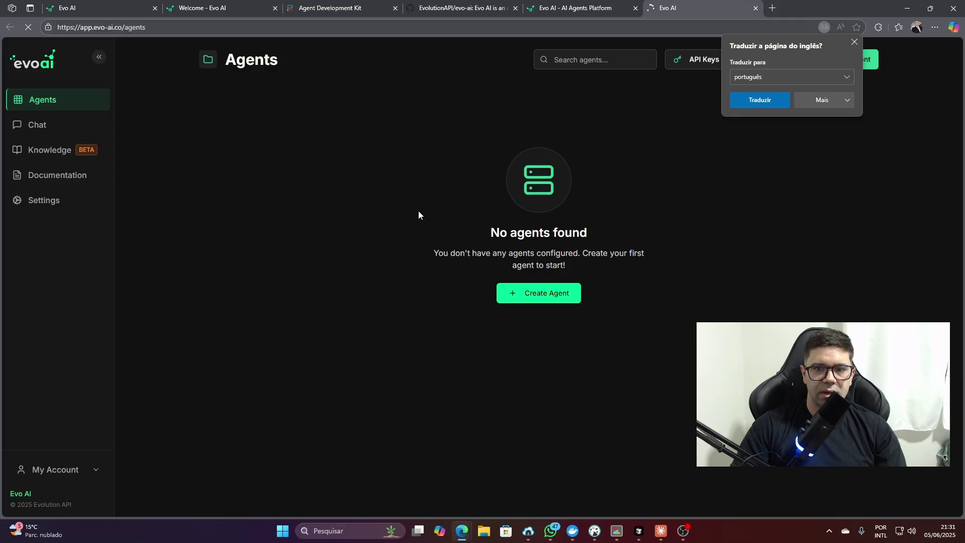
{"action": "left_click", "coordinate": [854, 42]}
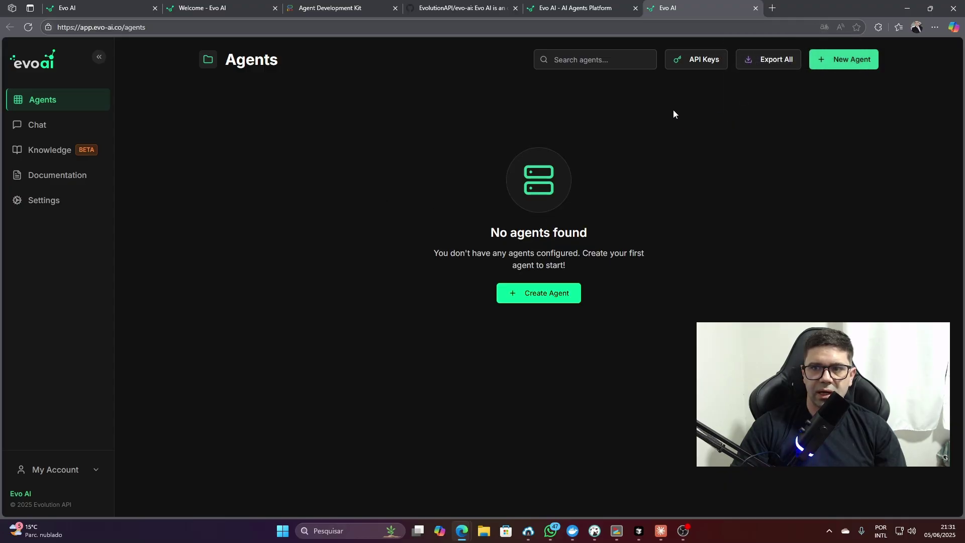
Log out of the current Evo AI account and open the form for registering a new account
{"action": "left_click", "coordinate": [59, 469]}
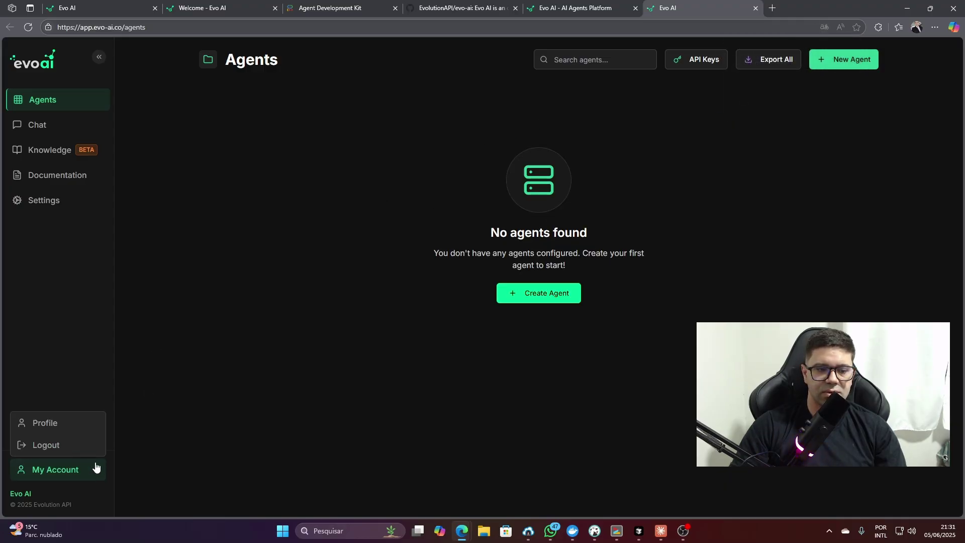
{"action": "left_click", "coordinate": [50, 447]}
{"action": "left_click", "coordinate": [571, 296]}
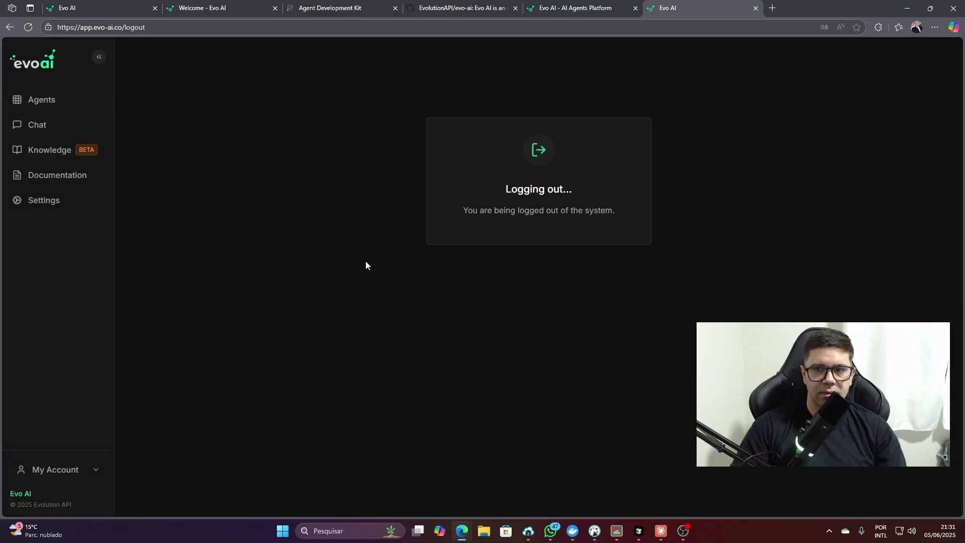
{"action": "left_click", "coordinate": [481, 193]}
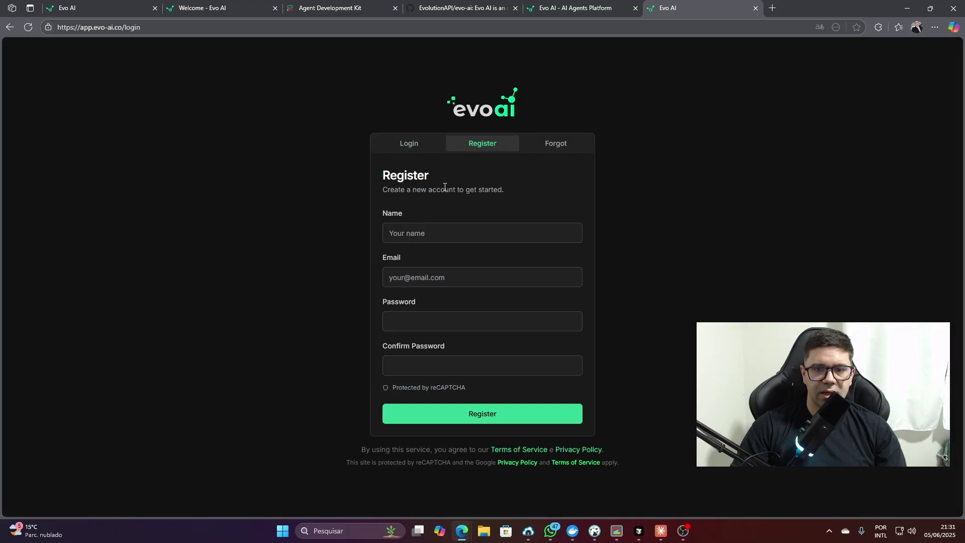
Examine the registration form's password field without filling it in, and return to the login form
{"action": "left_click", "coordinate": [400, 314]}
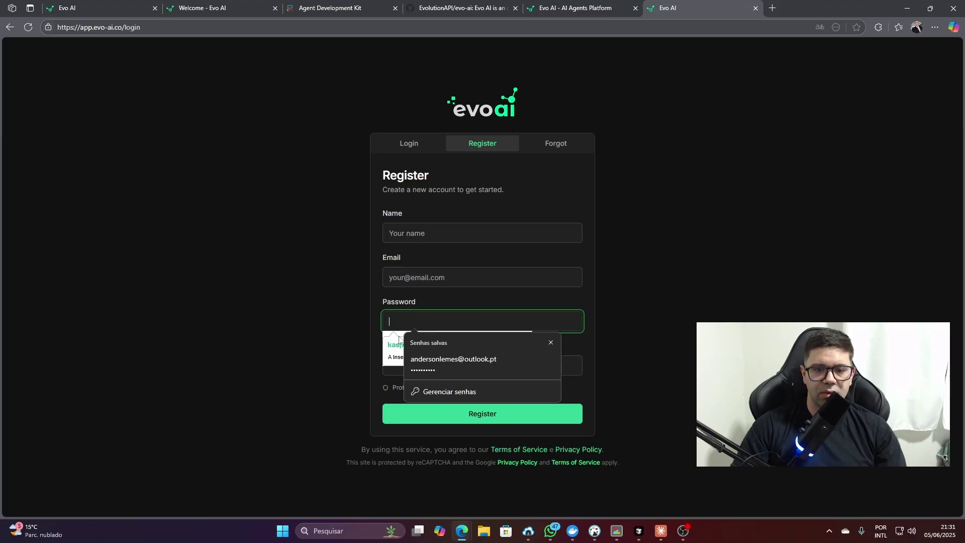
{"action": "left_click", "coordinate": [335, 342]}
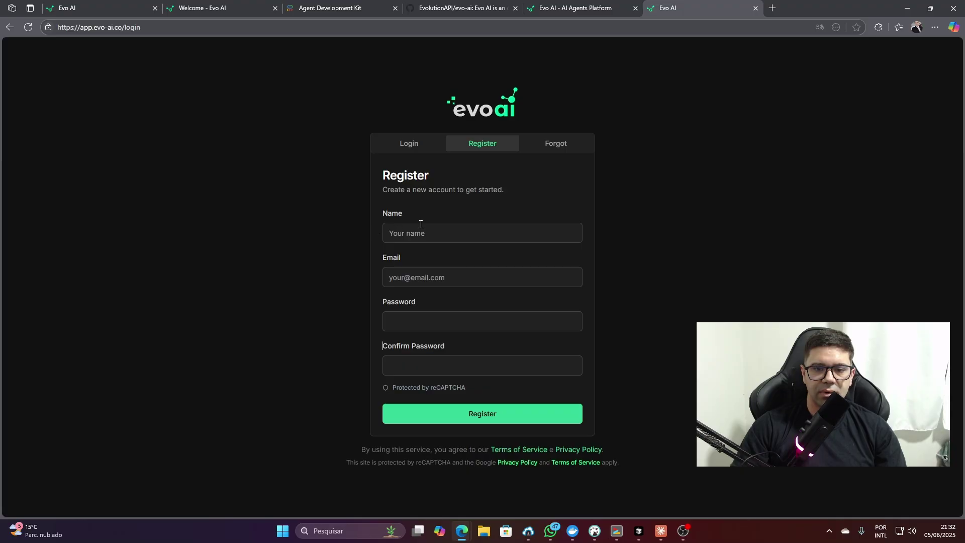
{"action": "left_click", "coordinate": [413, 145]}
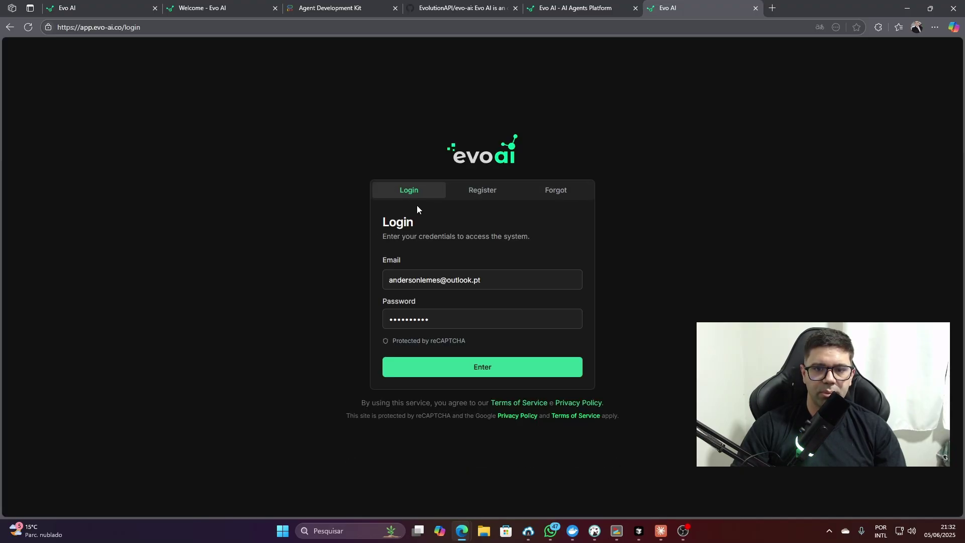
Close the login page and look through the agents list of the self-hosted Evo AI instance
{"action": "left_click", "coordinate": [756, 8]}
{"action": "left_click", "coordinate": [121, 4]}
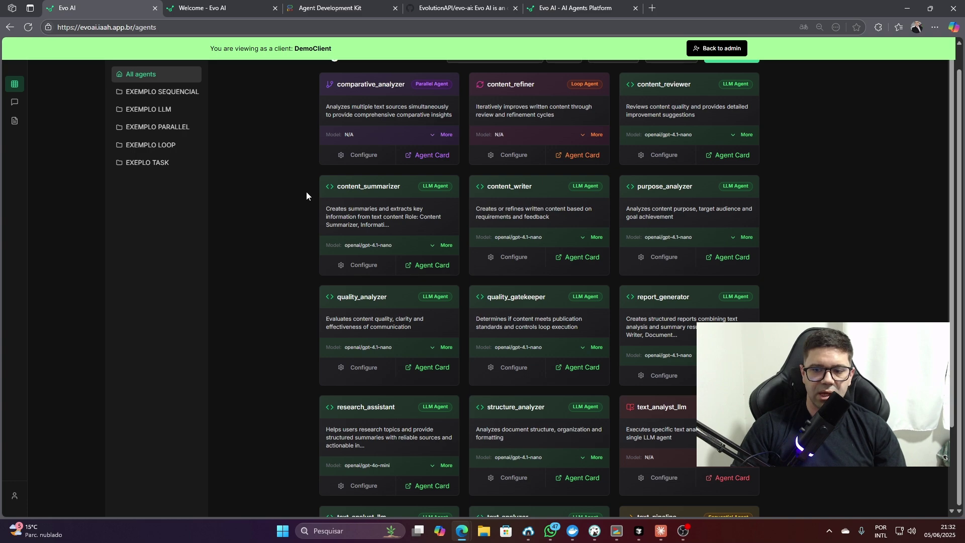
{"action": "scroll", "coordinate": [306, 195], "scroll_direction": "down", "scroll_amount": 2}
{"action": "scroll", "coordinate": [306, 195], "scroll_direction": "up", "scroll_amount": 2}
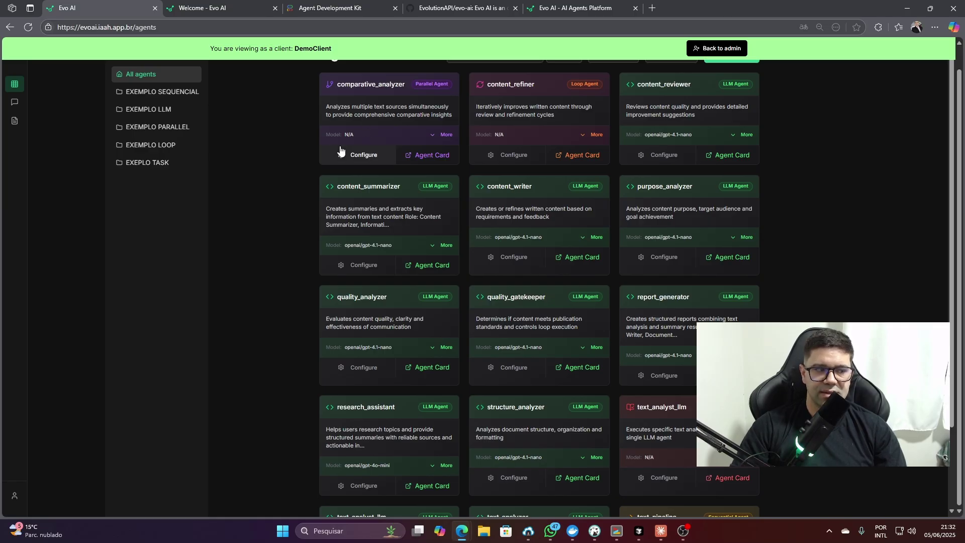
{"action": "scroll", "coordinate": [579, 186], "scroll_direction": "up", "scroll_amount": 1}
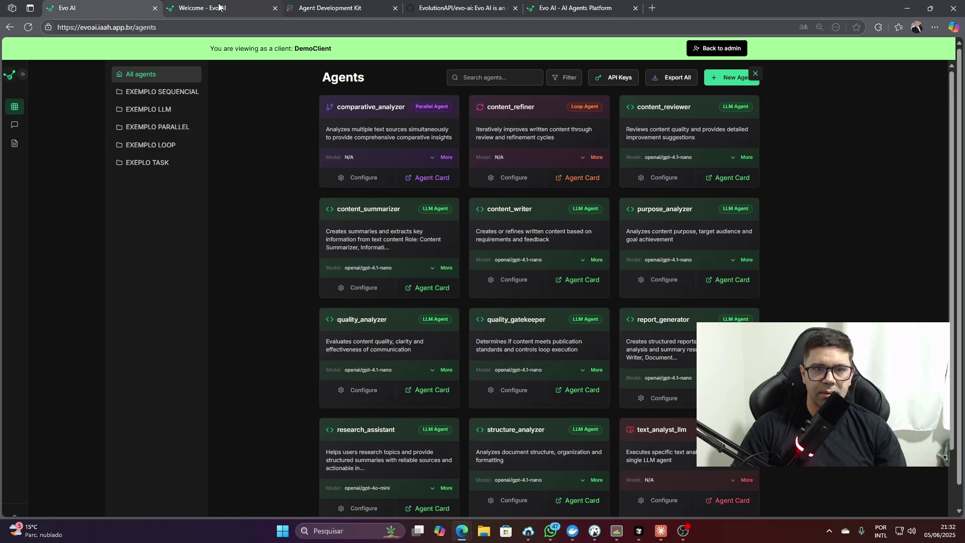
View the introduction and Learn more section of Google's Agent Development Kit documentation
{"action": "left_click", "coordinate": [320, 7]}
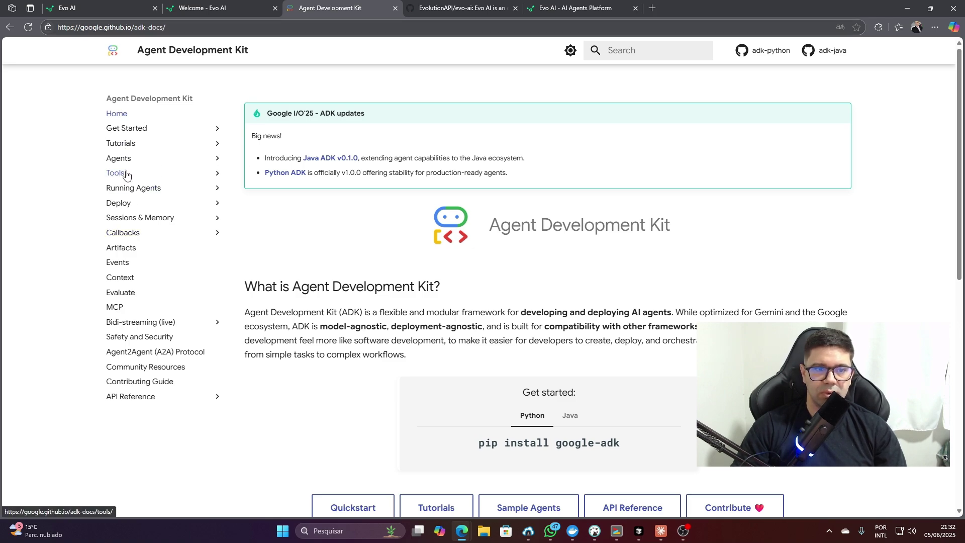
{"action": "scroll", "coordinate": [127, 193], "scroll_direction": "down", "scroll_amount": 1}
{"action": "scroll", "coordinate": [123, 191], "scroll_direction": "down", "scroll_amount": 3}
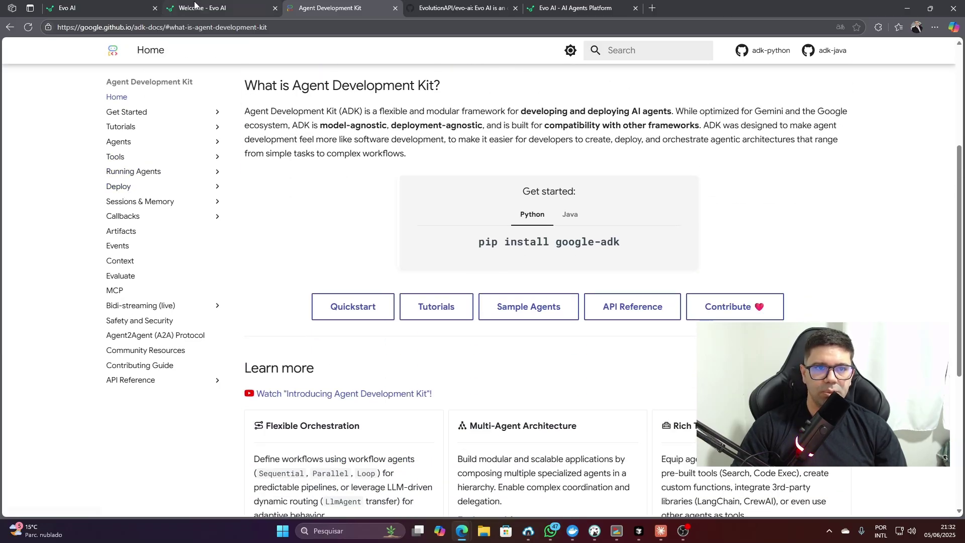
Look through the Evo AI documentation: the API Reference and the Portuguese welcome page from features to use cases
{"action": "left_click", "coordinate": [195, 6]}
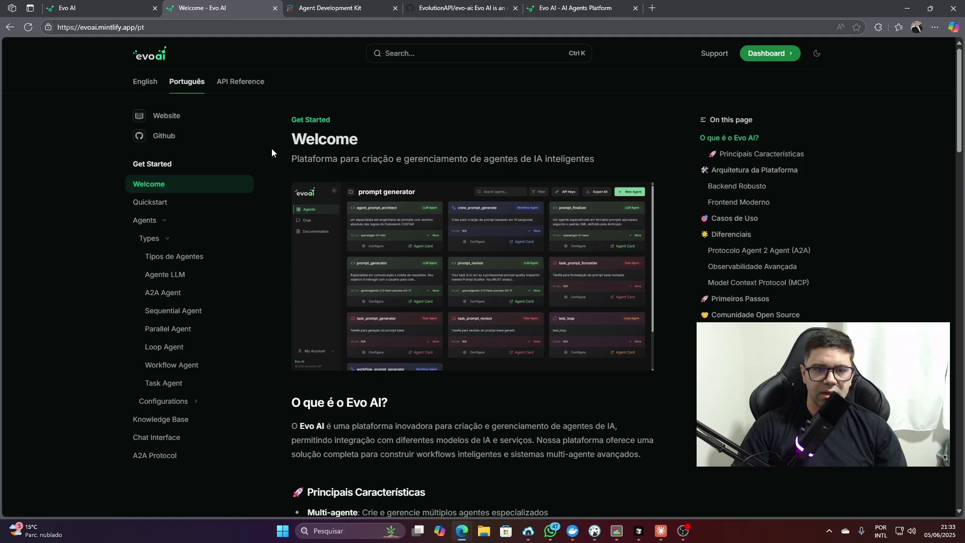
{"action": "left_click", "coordinate": [246, 84]}
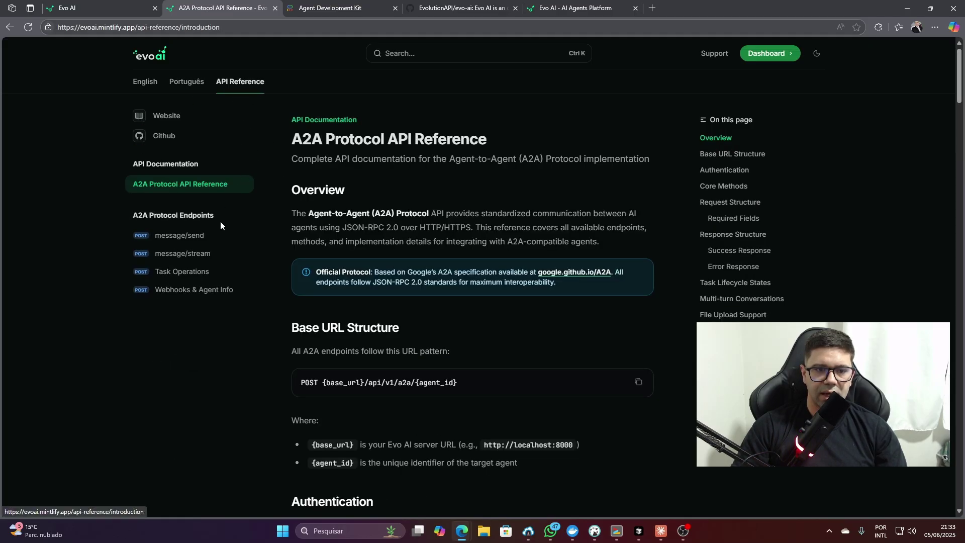
{"action": "left_click", "coordinate": [188, 83]}
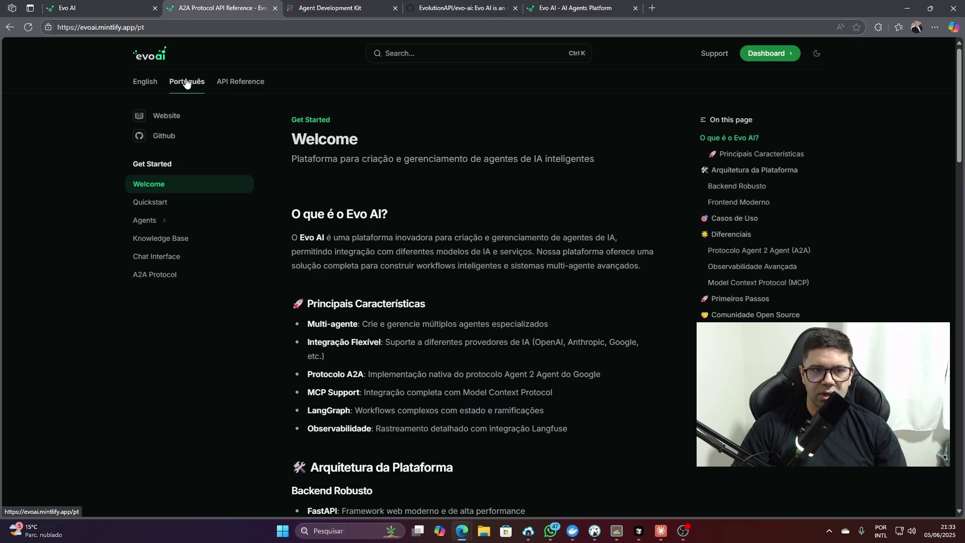
{"action": "scroll", "coordinate": [295, 250], "scroll_direction": "down", "scroll_amount": 3}
{"action": "scroll", "coordinate": [296, 250], "scroll_direction": "down", "scroll_amount": 5}
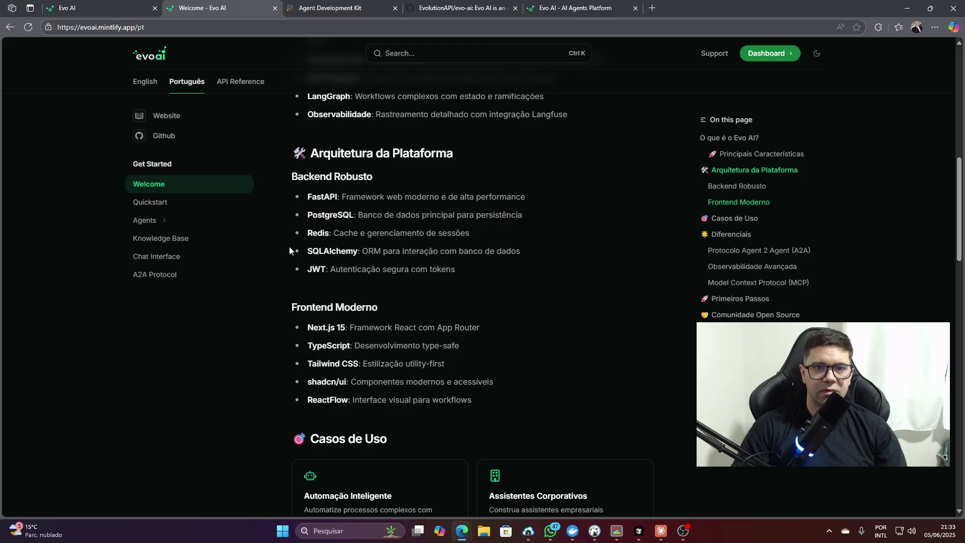
{"action": "scroll", "coordinate": [289, 250], "scroll_direction": "down", "scroll_amount": 3}
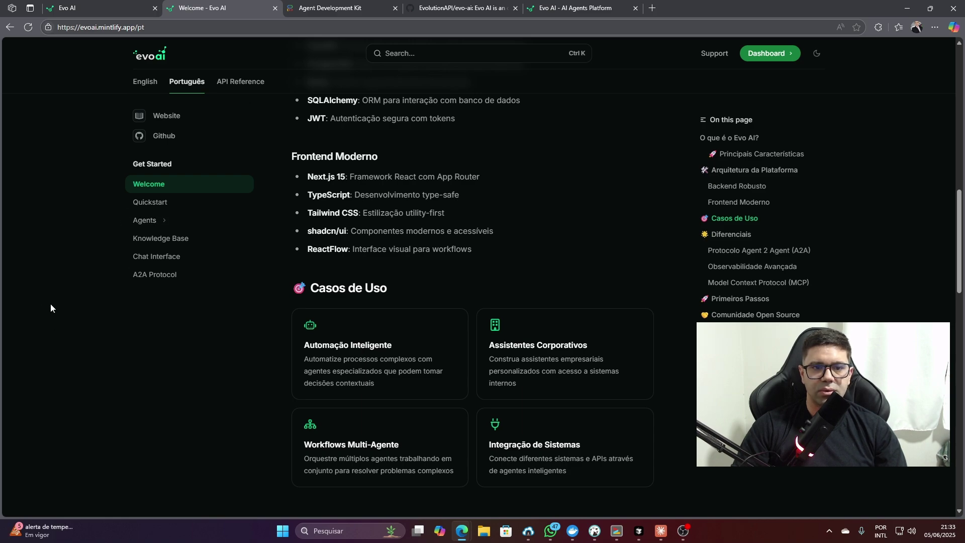
Leave the DemoClient view of the Evo AI instance for the admin area and open a new MCP server form
{"action": "key", "text": "ctrl+shift+Tab"}
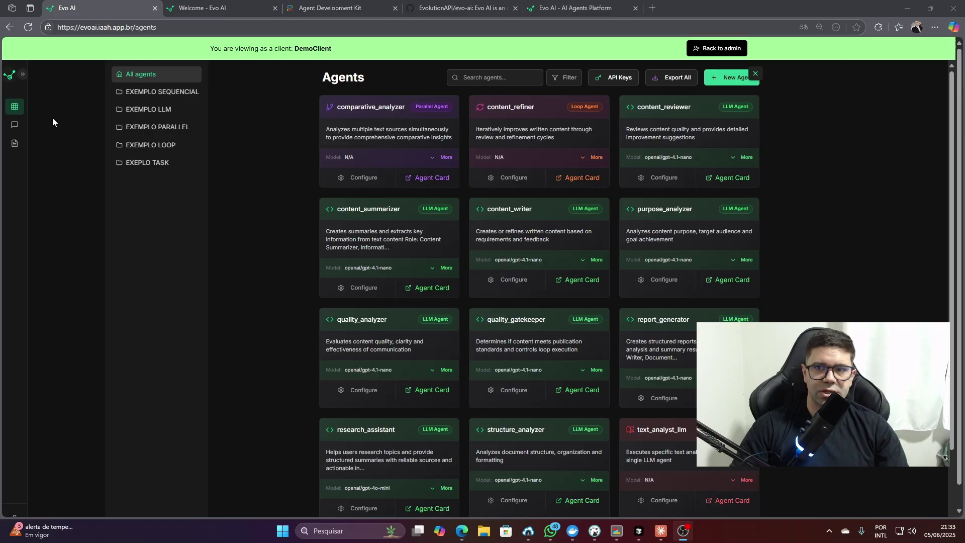
{"action": "left_click", "coordinate": [723, 48]}
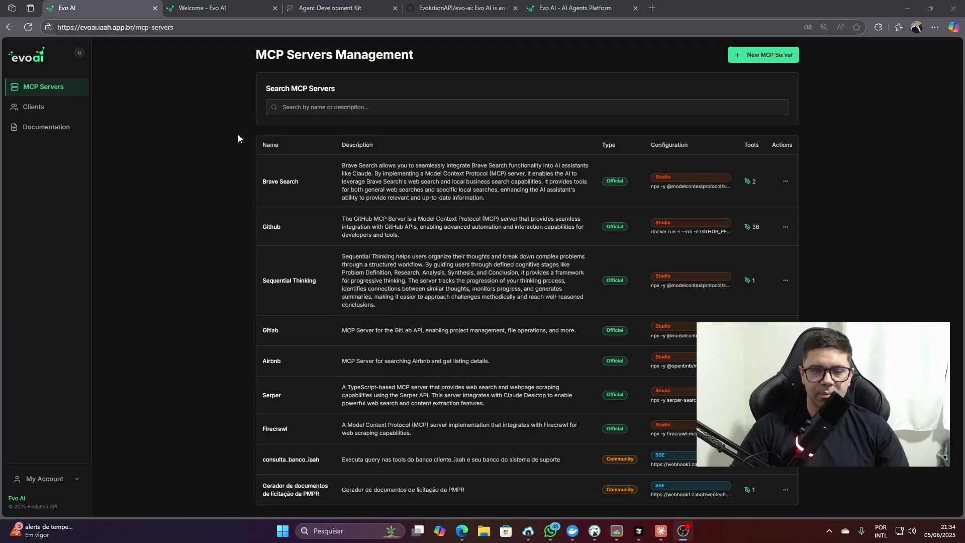
{"action": "left_click", "coordinate": [762, 63]}
{"action": "left_click", "coordinate": [380, 195]}
{"action": "left_click", "coordinate": [383, 234]}
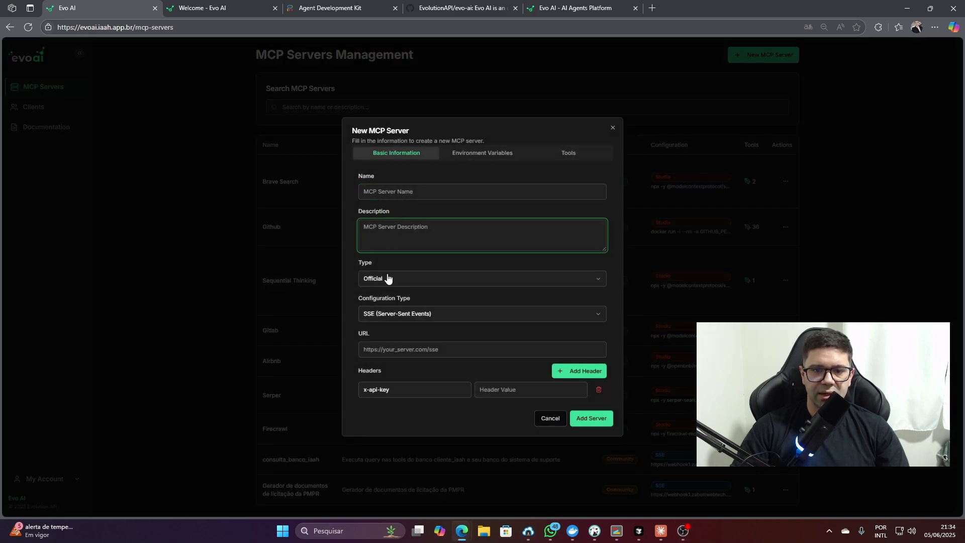
Choose Official as the new MCP server's type and SSE (Server-Sent Events) as its configuration type
{"action": "left_click", "coordinate": [394, 285]}
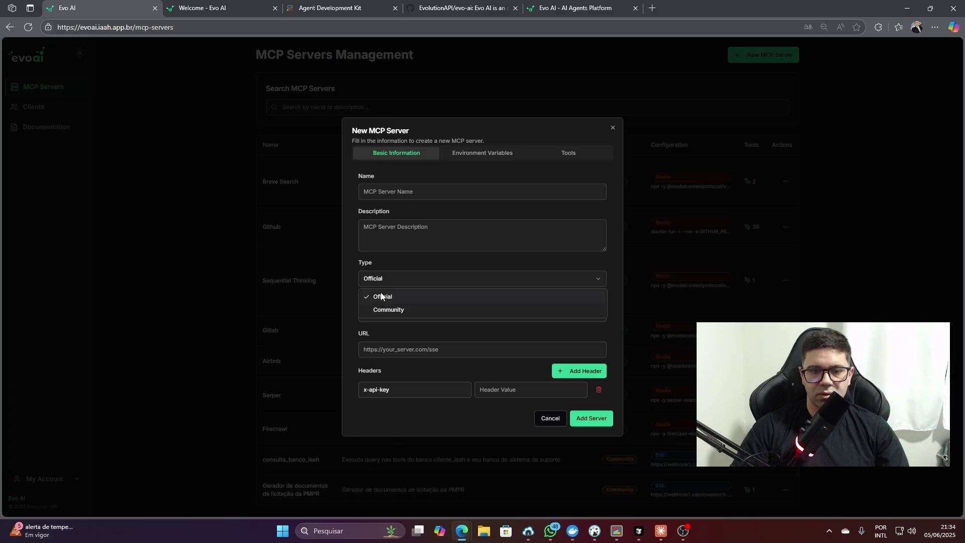
{"action": "left_click", "coordinate": [379, 297]}
{"action": "left_click", "coordinate": [401, 316]}
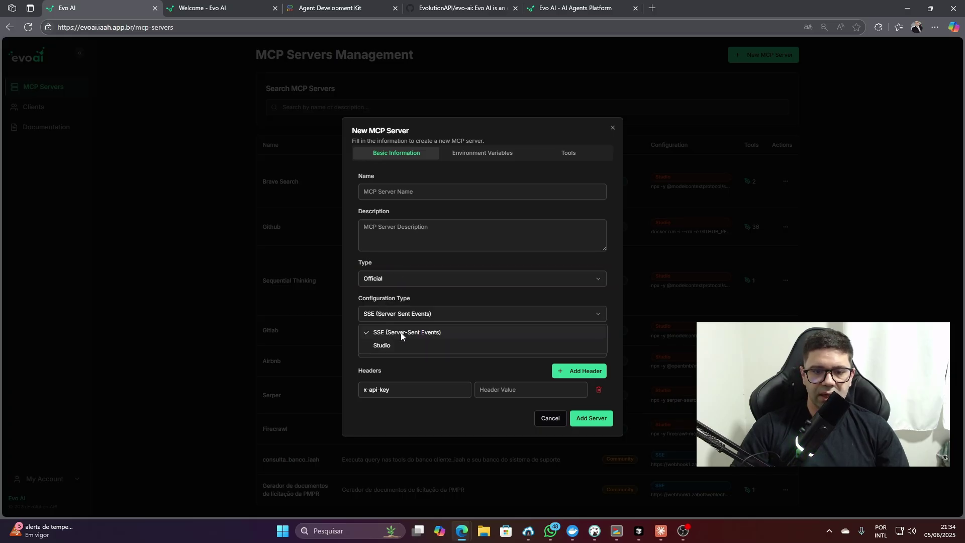
{"action": "left_click", "coordinate": [393, 333]}
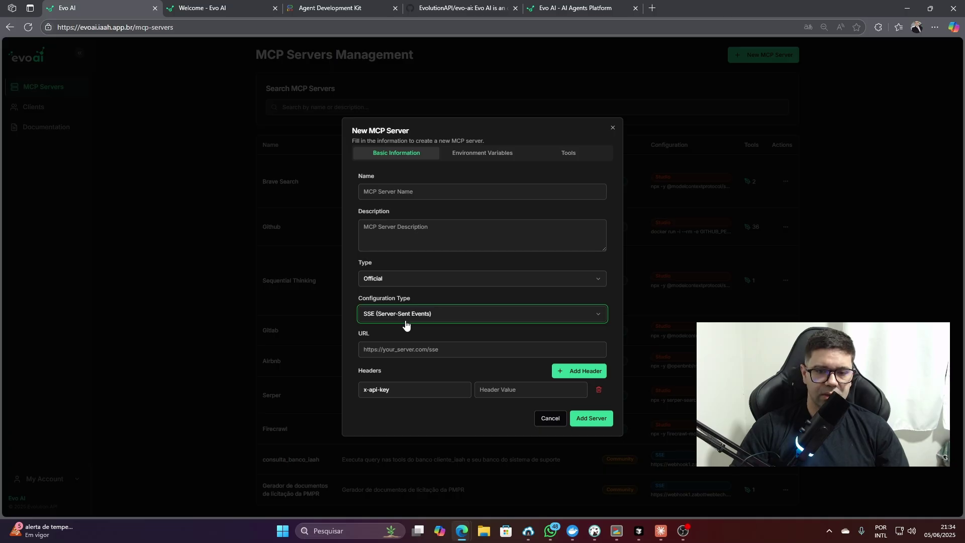
{"action": "key", "text": "Tab"}
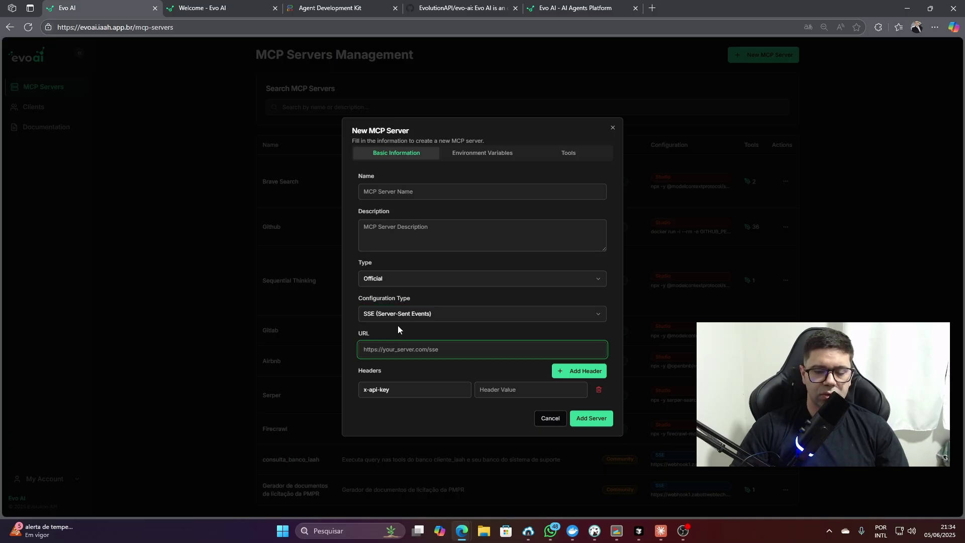
{"action": "left_click", "coordinate": [397, 317]}
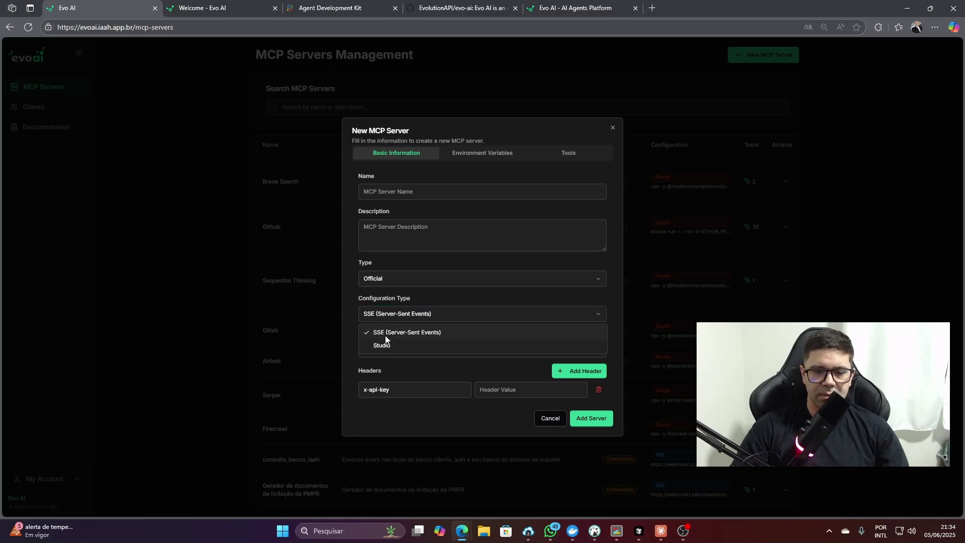
{"action": "left_click", "coordinate": [385, 335]}
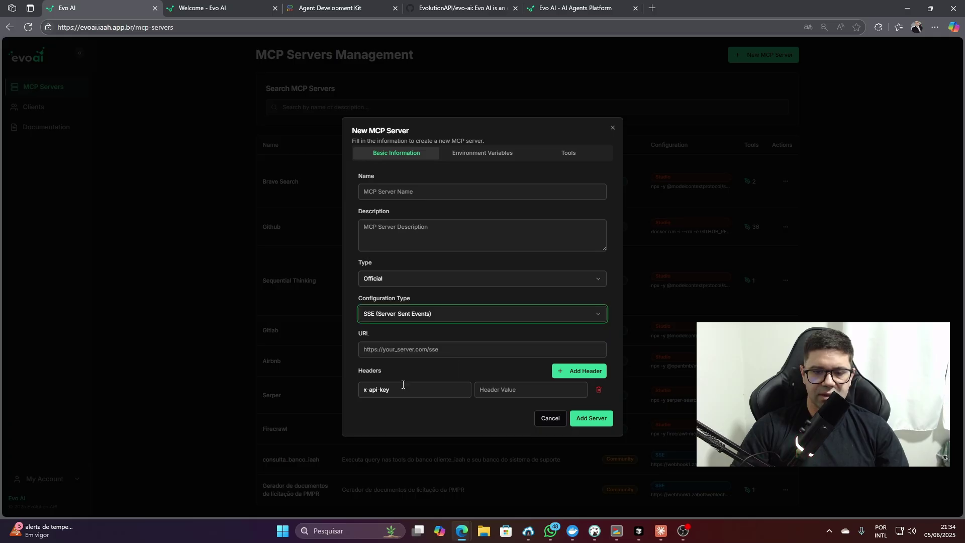
Check the x-api-key header's name and value fields, and switch the configuration type to Studio, ending in the Command field
{"action": "left_click", "coordinate": [413, 388]}
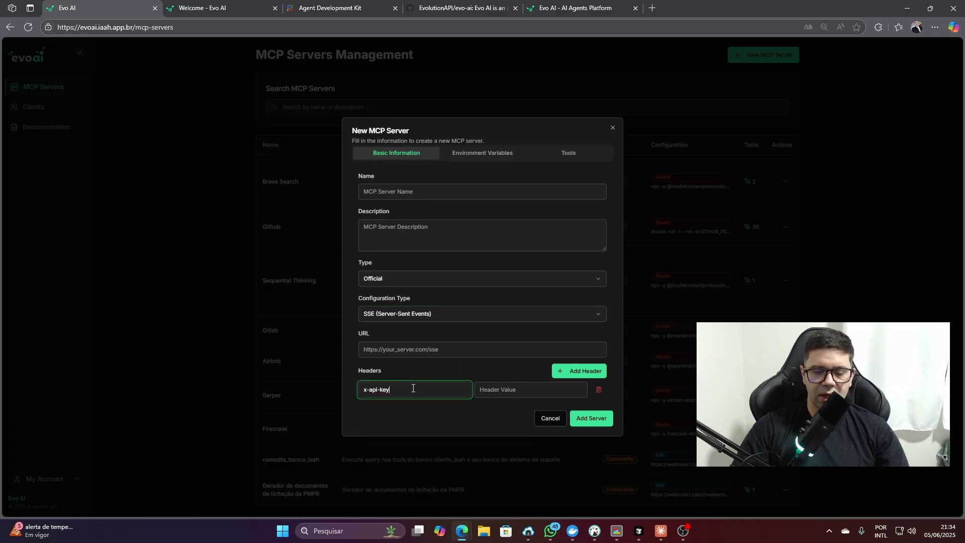
{"action": "left_click", "coordinate": [504, 389]}
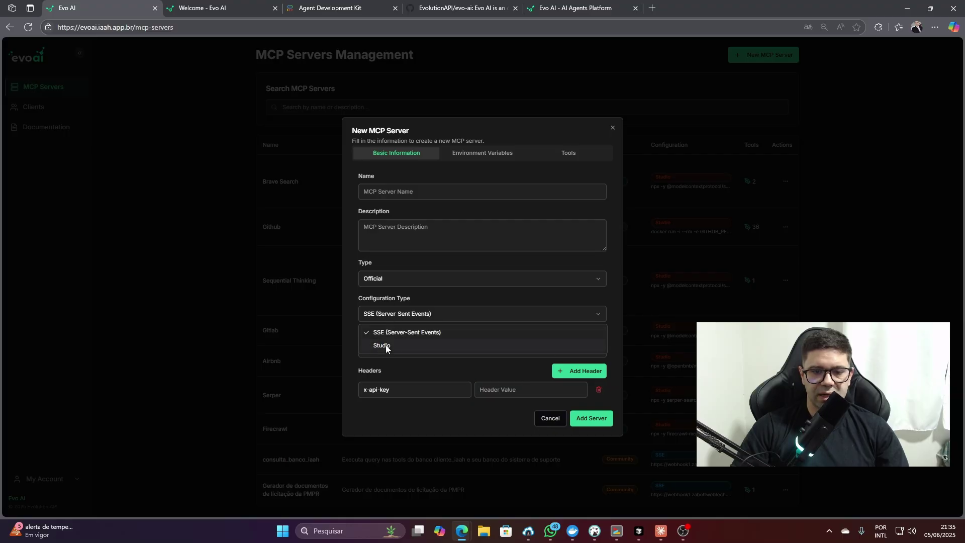
{"action": "left_click", "coordinate": [377, 346]}
{"action": "left_click", "coordinate": [379, 343]}
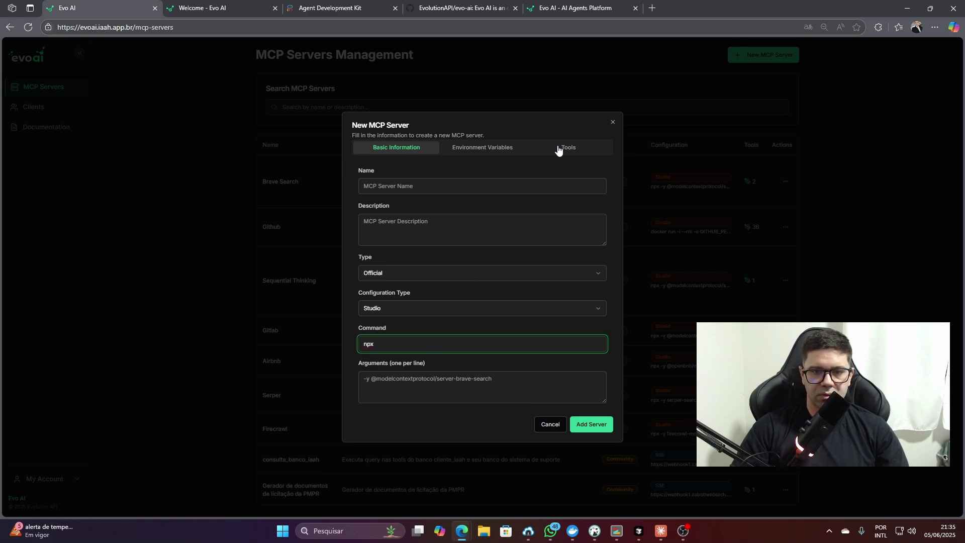
Close the new MCP server form without saving and check the options for creating an agent in the DemoClient view
{"action": "left_click", "coordinate": [613, 123]}
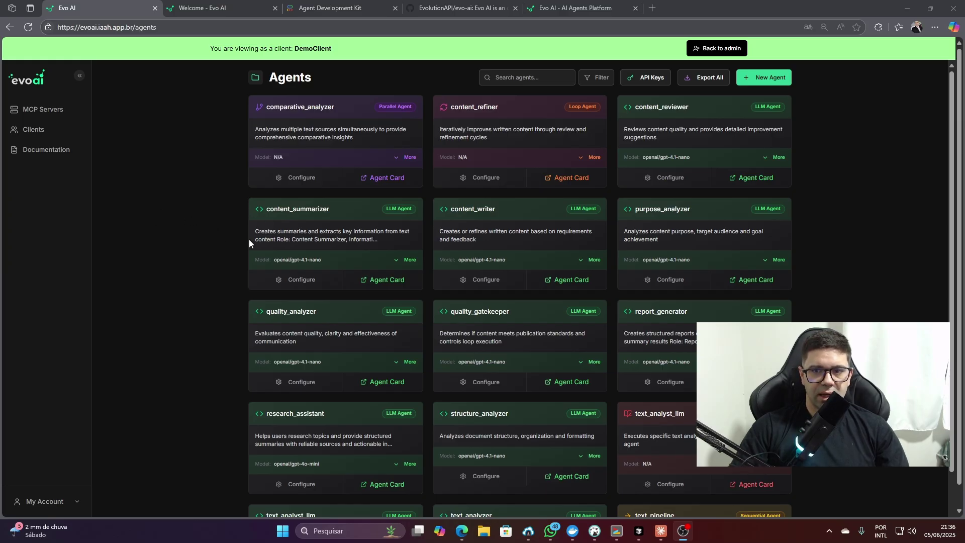
{"action": "left_click", "coordinate": [764, 77]}
{"action": "left_click", "coordinate": [849, 104]}
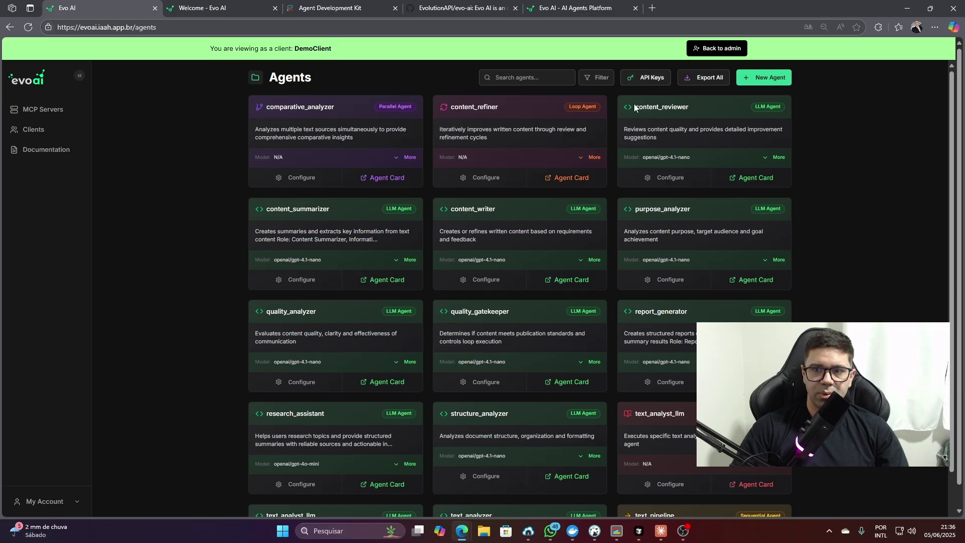
Check the new API key form with its name field and Gemini as provider, and close it without adding a key
{"action": "left_click", "coordinate": [649, 78]}
{"action": "left_click", "coordinate": [586, 255]}
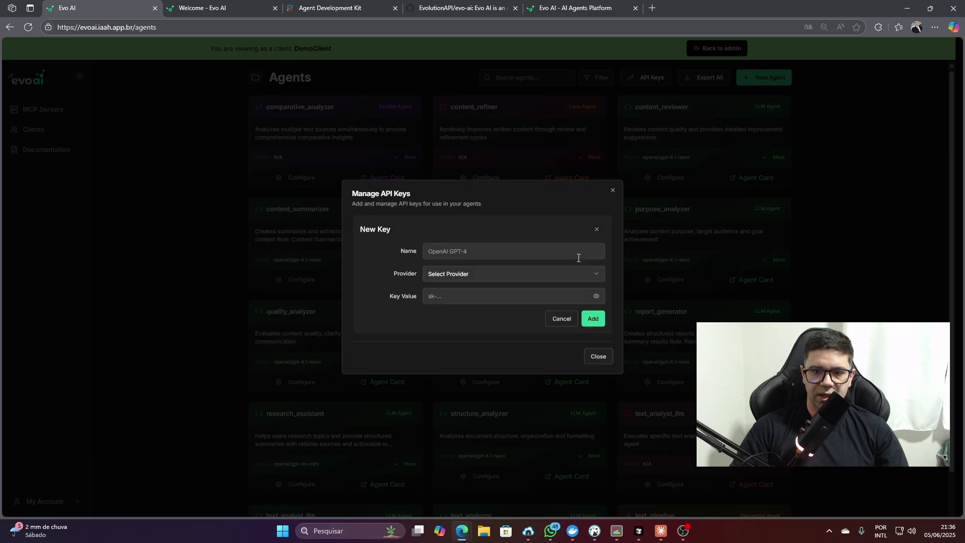
{"action": "left_click", "coordinate": [565, 254]}
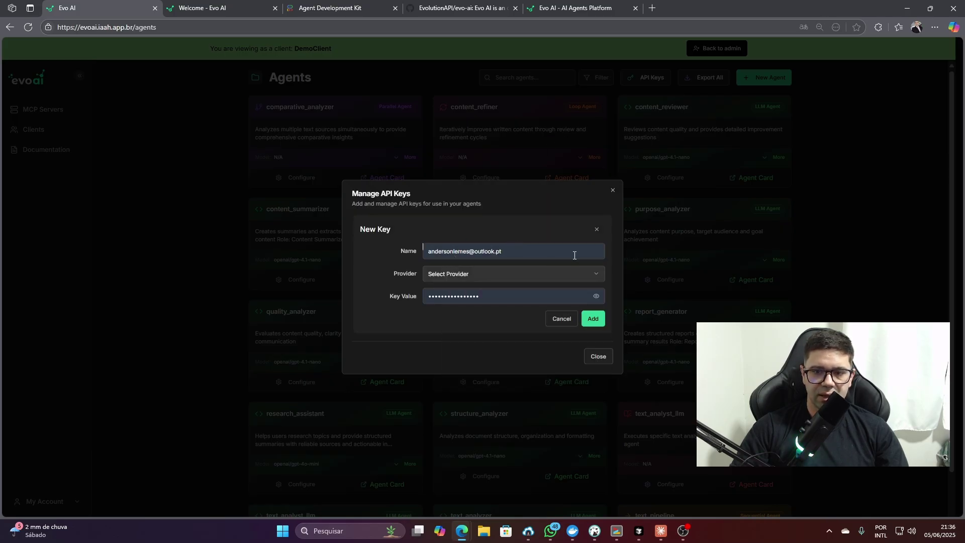
{"action": "left_click", "coordinate": [457, 273]}
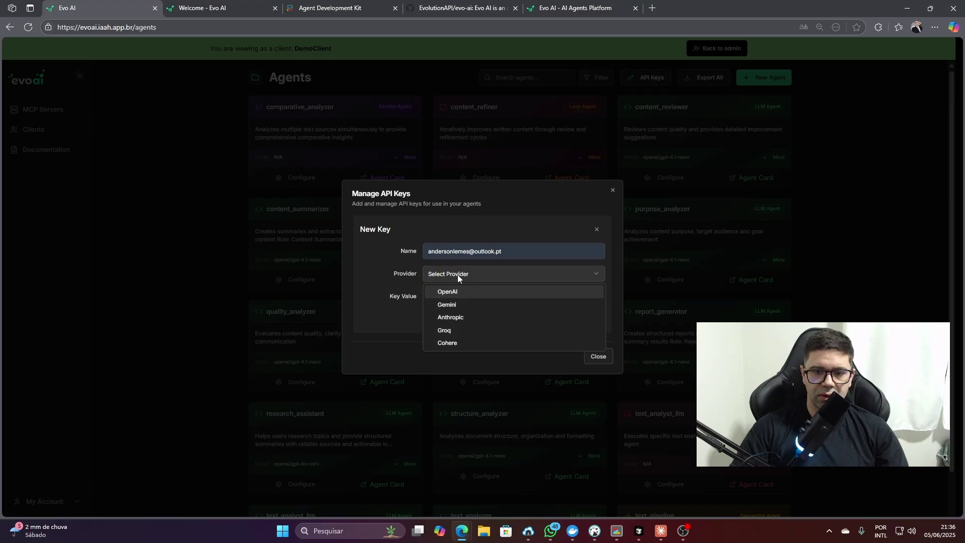
{"action": "left_click", "coordinate": [451, 305]}
{"action": "left_click", "coordinate": [613, 190]}
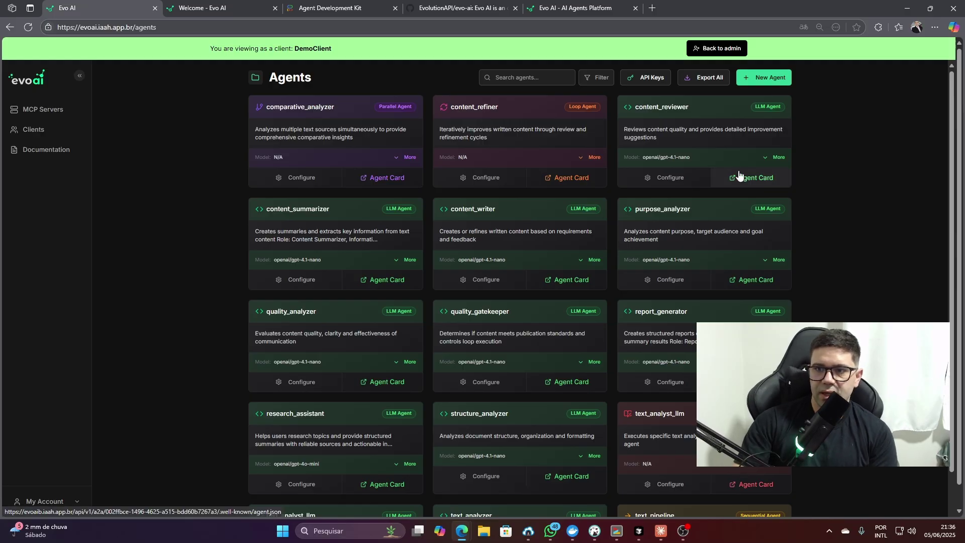
Check the Import Agent upload for JSON files and its file picker, and cancel without importing anything
{"action": "left_click", "coordinate": [765, 79]}
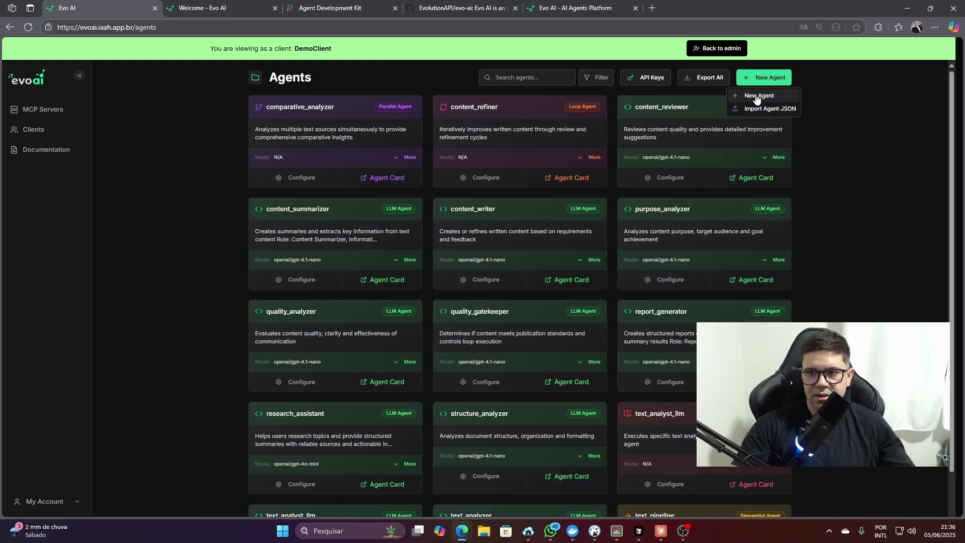
{"action": "left_click", "coordinate": [754, 110]}
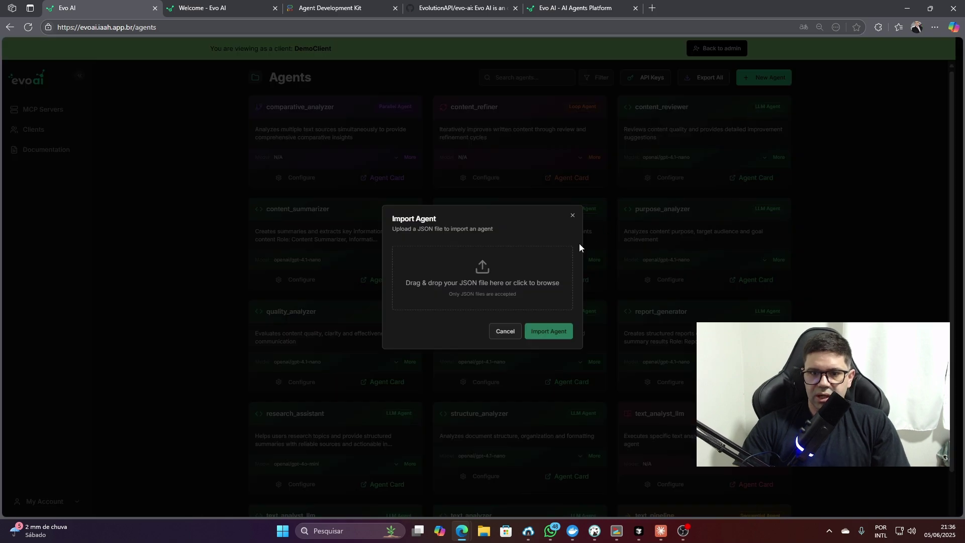
{"action": "left_click", "coordinate": [483, 280]}
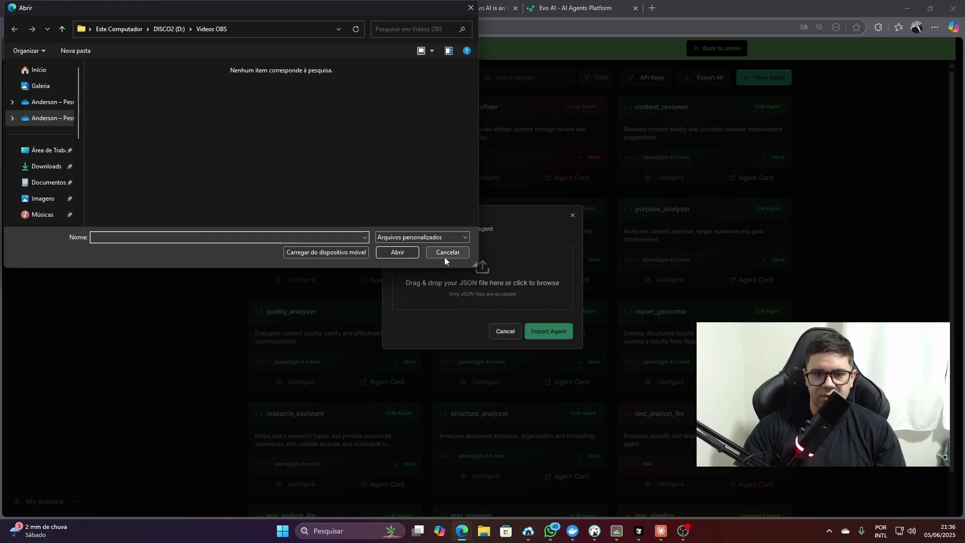
{"action": "left_click", "coordinate": [465, 260]}
{"action": "left_click", "coordinate": [577, 213]}
Start a new agent of type A2A Agent and check its configuration, ending in the Agent Card URL field
{"action": "left_click", "coordinate": [763, 77]}
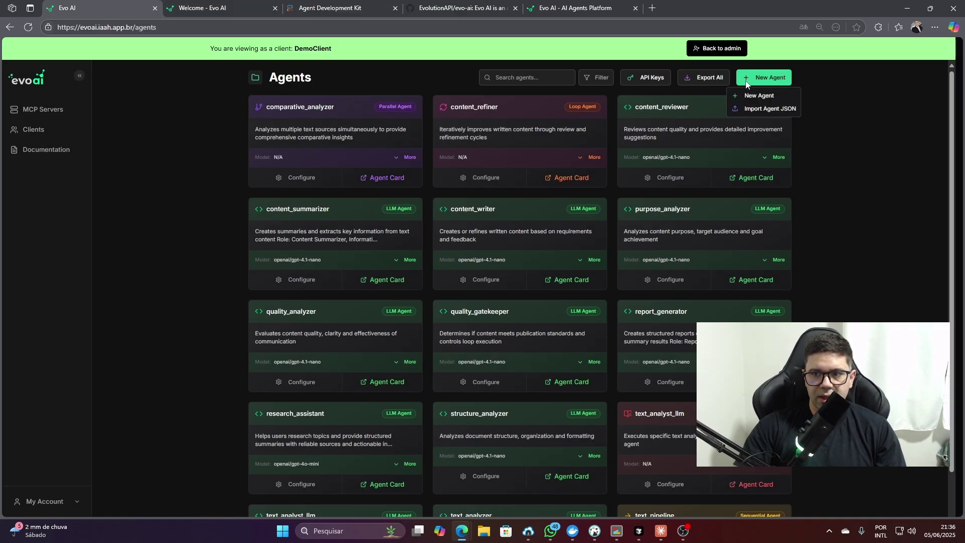
{"action": "left_click", "coordinate": [747, 95]}
{"action": "left_click", "coordinate": [485, 182]}
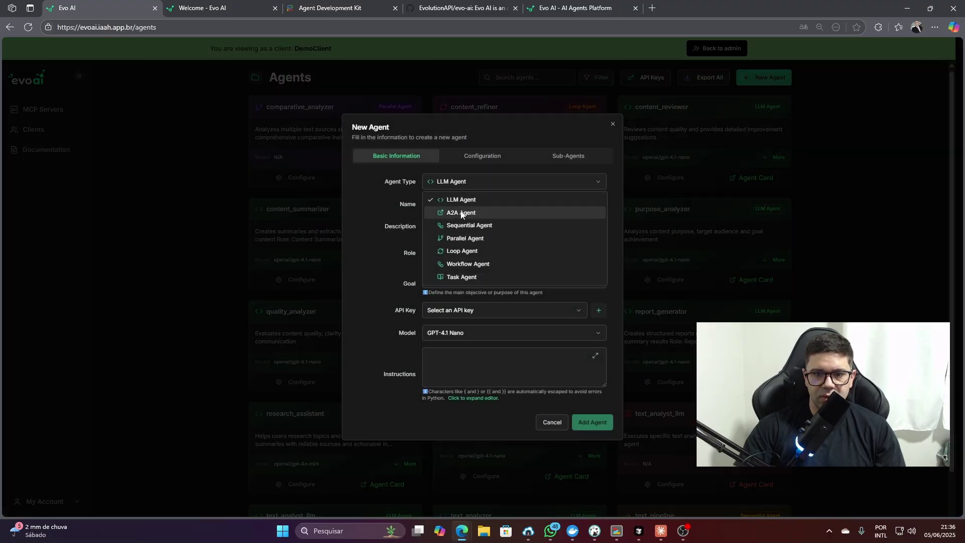
{"action": "left_click", "coordinate": [456, 214]}
{"action": "left_click", "coordinate": [482, 249]}
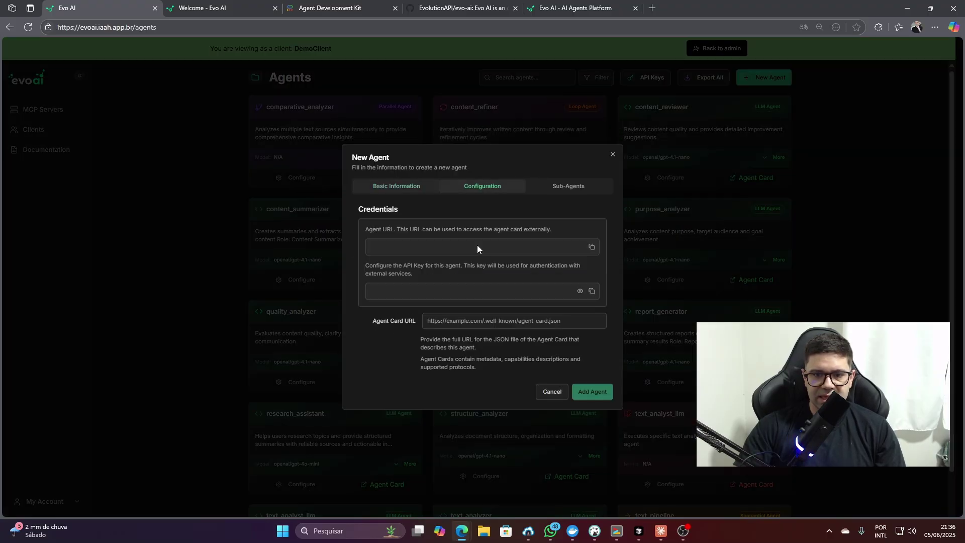
{"action": "left_click", "coordinate": [447, 319]}
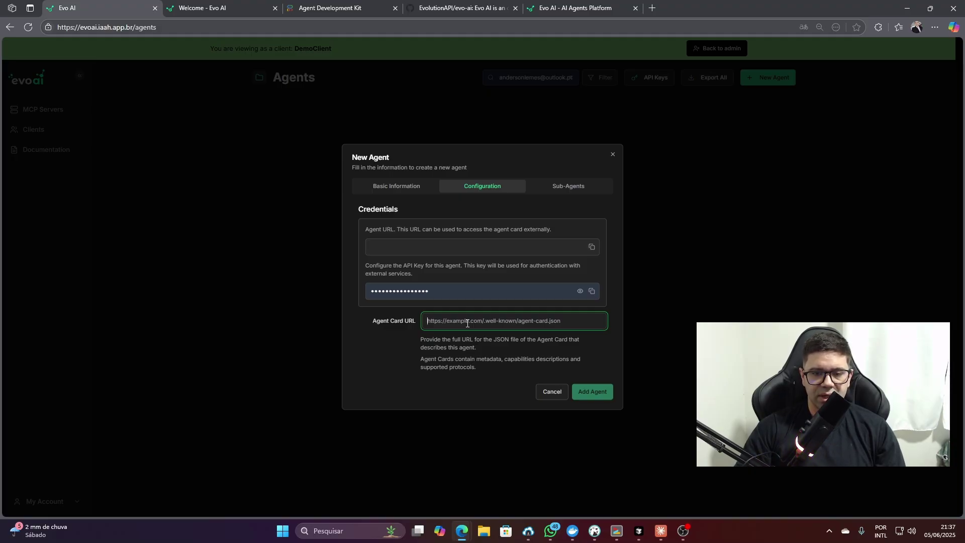
Discard the A2A agent and start a new agent of type Sequential Agent
{"action": "left_click", "coordinate": [614, 156]}
{"action": "left_click", "coordinate": [746, 83]}
{"action": "left_click", "coordinate": [751, 95]}
{"action": "left_click", "coordinate": [483, 183]}
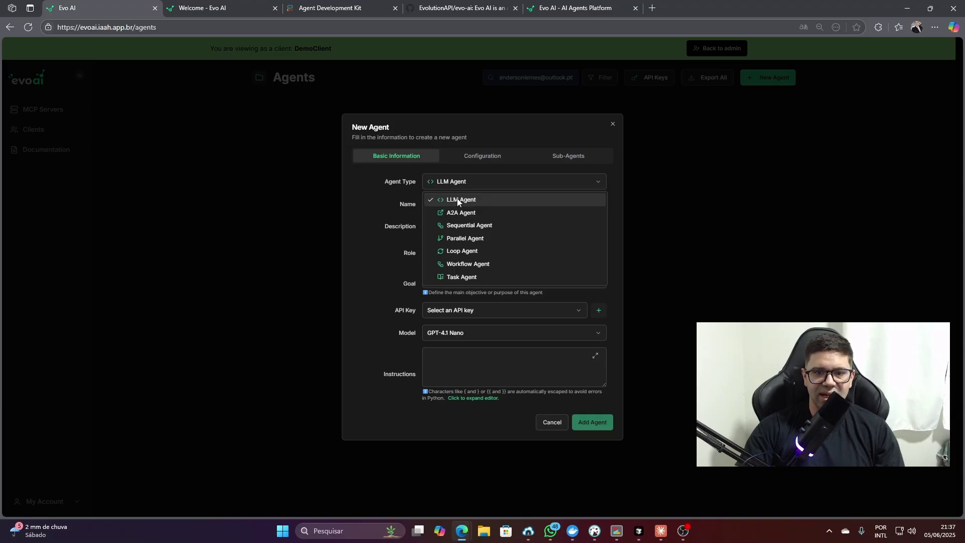
{"action": "left_click", "coordinate": [462, 225]}
{"action": "left_click", "coordinate": [461, 263]}
{"action": "key", "text": "Escape"}
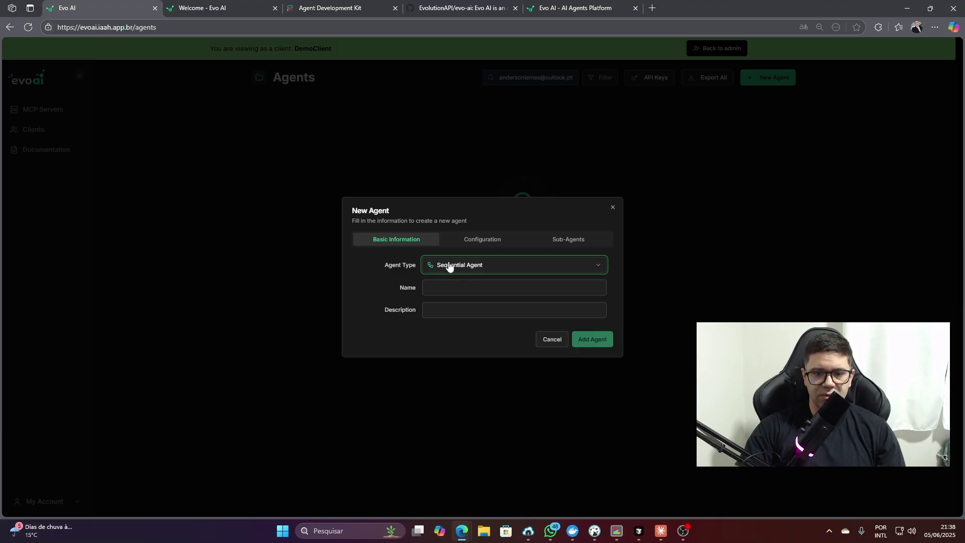
Switch the agent type to LLM Agent and back to Sequential Agent, and check its name and description fields
{"action": "left_click", "coordinate": [450, 267]}
{"action": "left_click", "coordinate": [450, 282]}
{"action": "left_click", "coordinate": [455, 186]}
{"action": "left_click", "coordinate": [454, 227]}
{"action": "left_click", "coordinate": [427, 289]}
{"action": "left_click", "coordinate": [425, 311]}
Examine the Sequential Agent's credentials, execution order settings and the agents available as sub-agents
{"action": "left_click", "coordinate": [480, 242]}
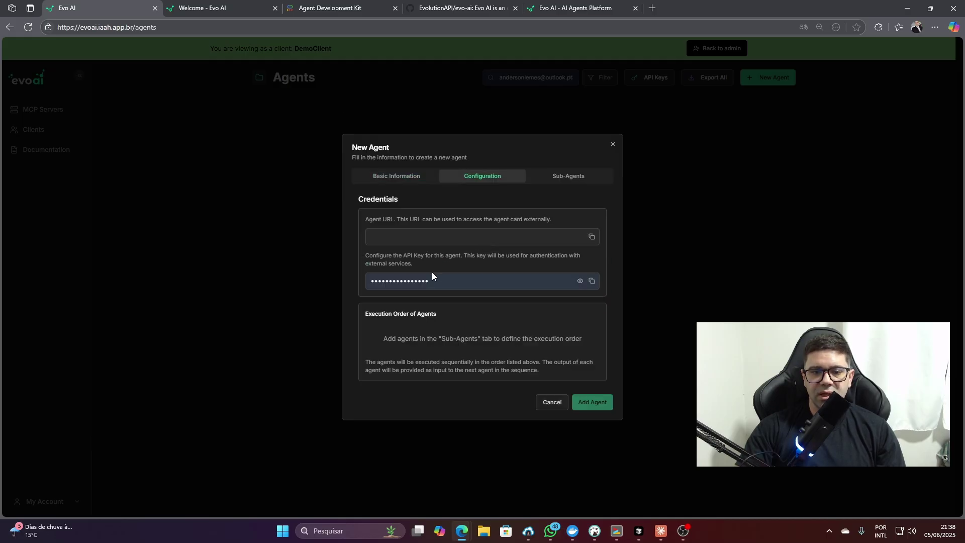
{"action": "left_click", "coordinate": [554, 182]}
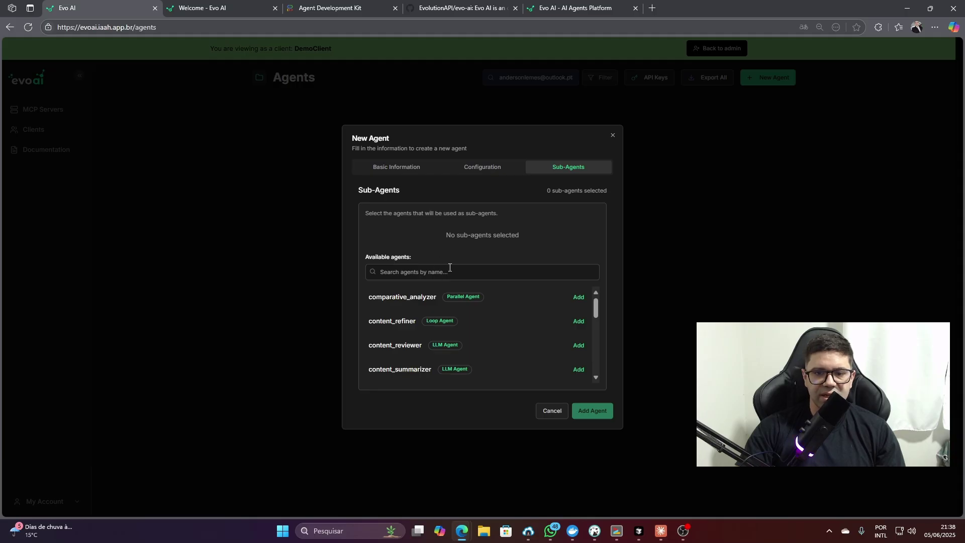
{"action": "left_click", "coordinate": [475, 168]}
{"action": "left_click", "coordinate": [402, 168]}
{"action": "left_click", "coordinate": [447, 310]}
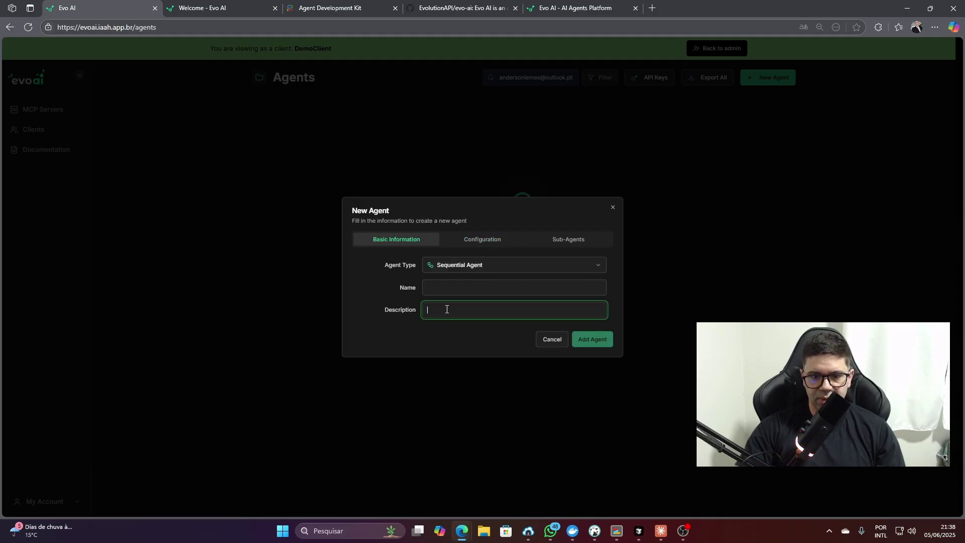
{"action": "left_click", "coordinate": [559, 243]}
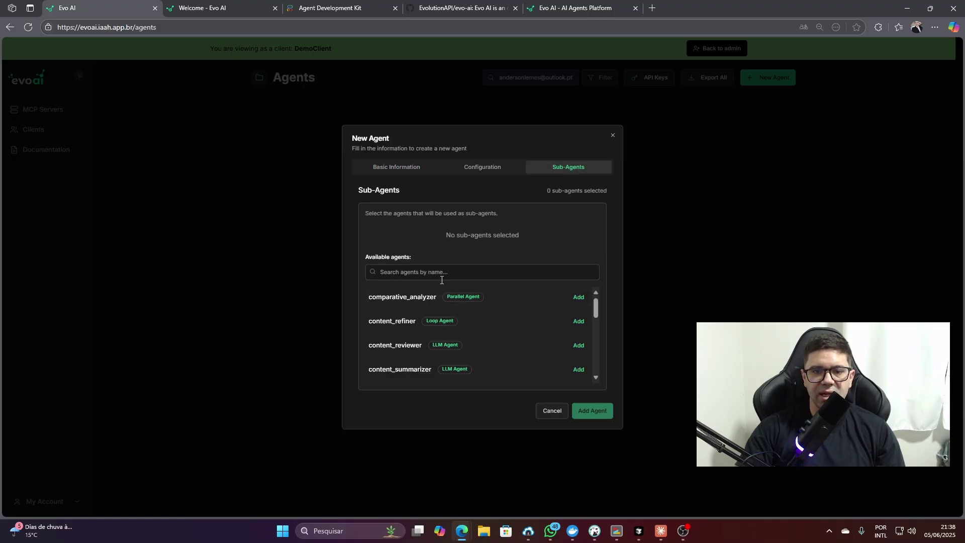
{"action": "left_click", "coordinate": [477, 166]}
{"action": "left_click", "coordinate": [399, 174]}
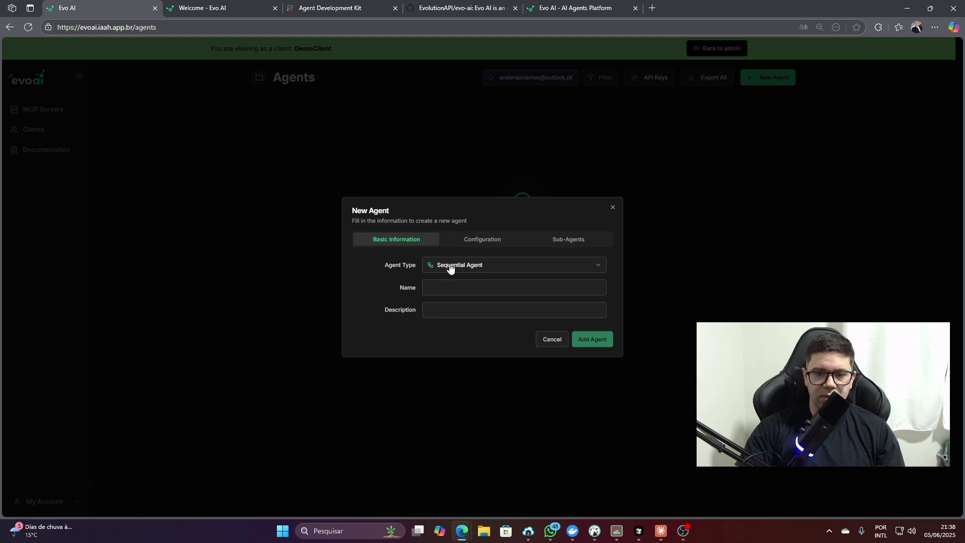
{"action": "left_click", "coordinate": [566, 240]}
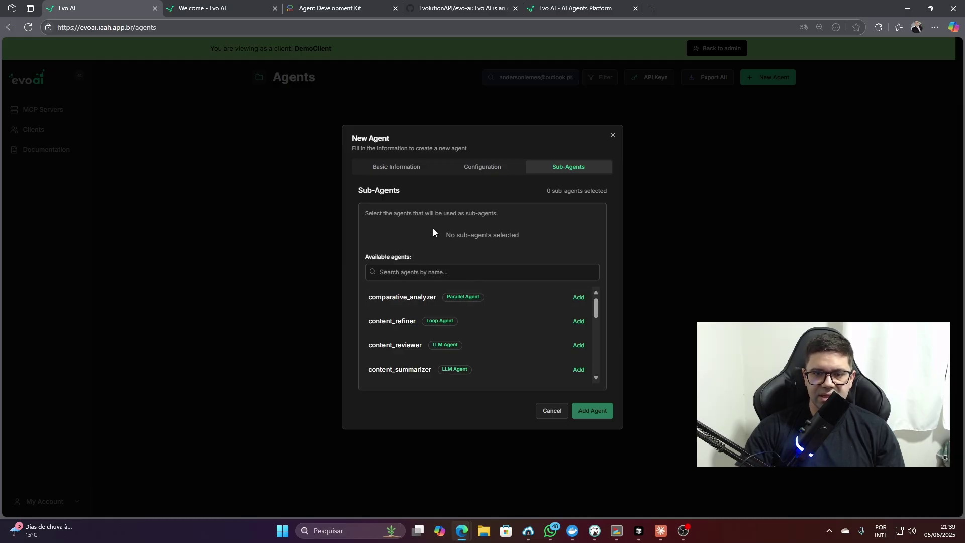
Change the new agent's type to Parallel Agent and go to its Name field
{"action": "left_click", "coordinate": [393, 168]}
{"action": "left_click", "coordinate": [443, 266]}
{"action": "left_click", "coordinate": [461, 320]}
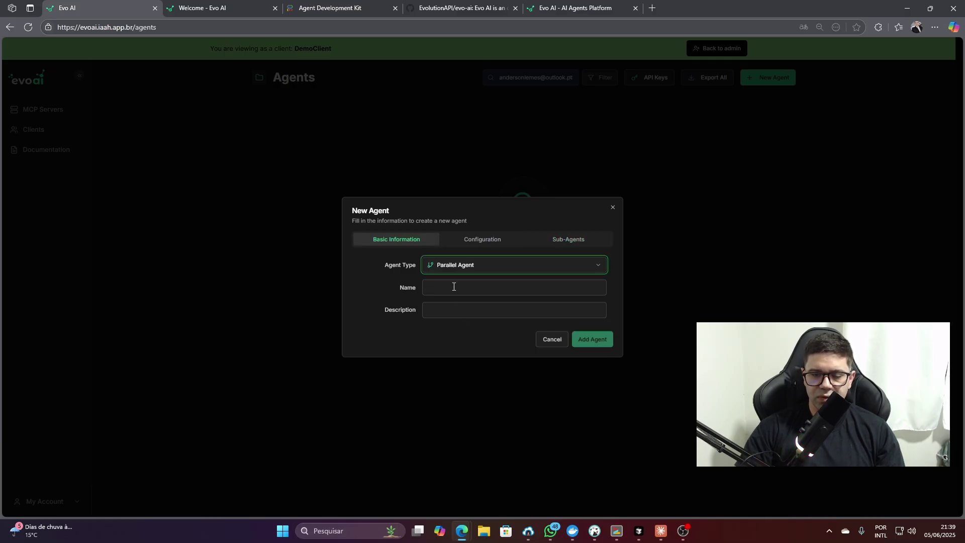
{"action": "key", "text": "Tab"}
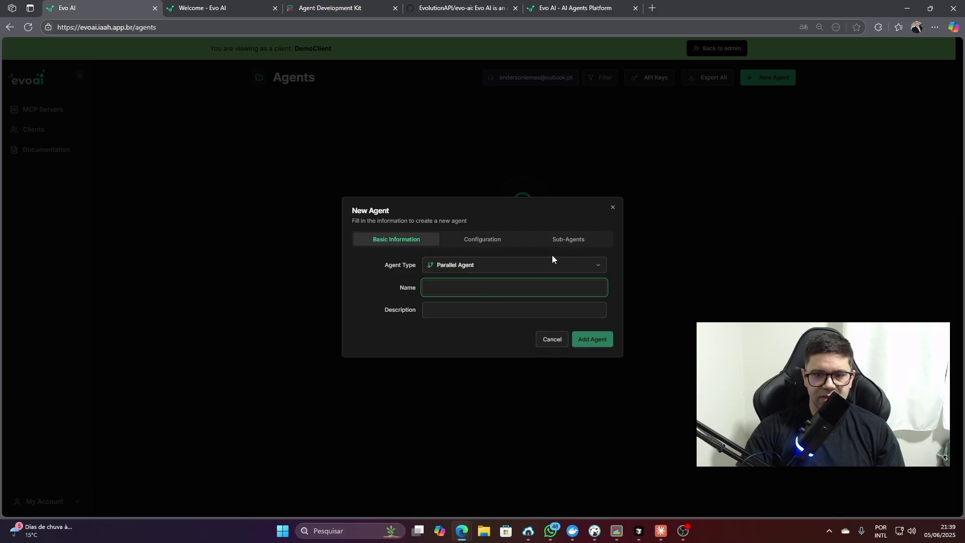
Change the new agent's type to Loop Agent and check the Max. Iterations field in its configuration
{"action": "left_click", "coordinate": [470, 265]}
{"action": "left_click", "coordinate": [464, 334]}
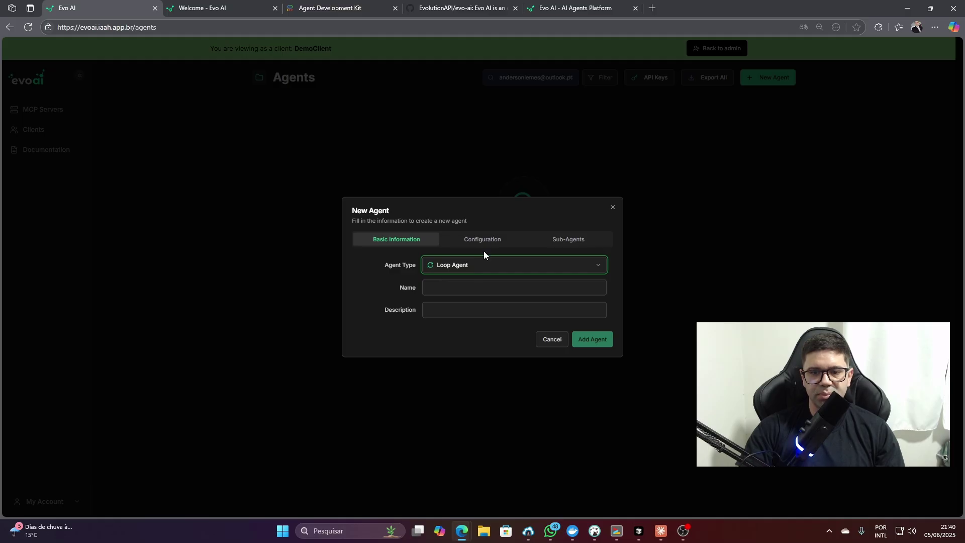
{"action": "left_click", "coordinate": [484, 242]}
{"action": "left_click", "coordinate": [448, 300]}
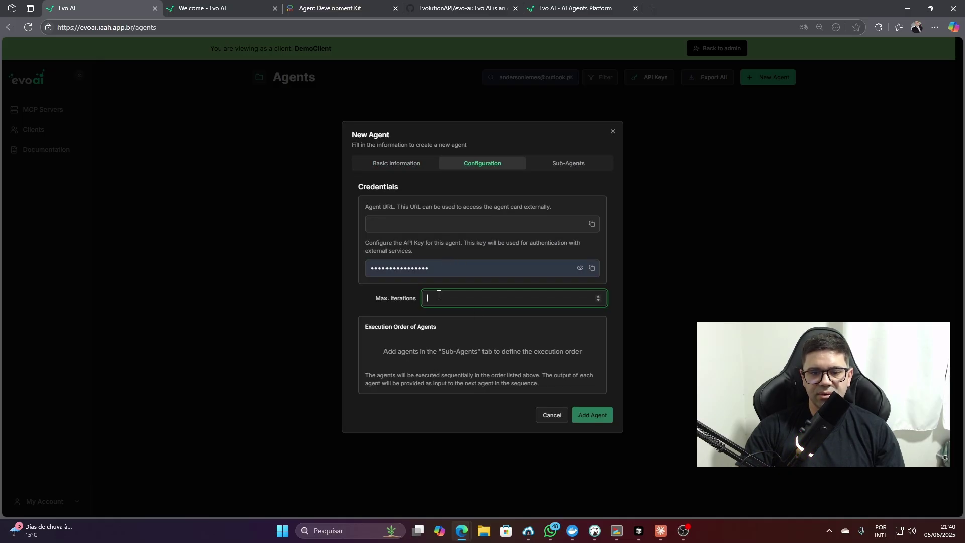
Change the new agent's type to Workflow Agent and check its name and description fields
{"action": "left_click", "coordinate": [396, 164]}
{"action": "left_click", "coordinate": [472, 265]}
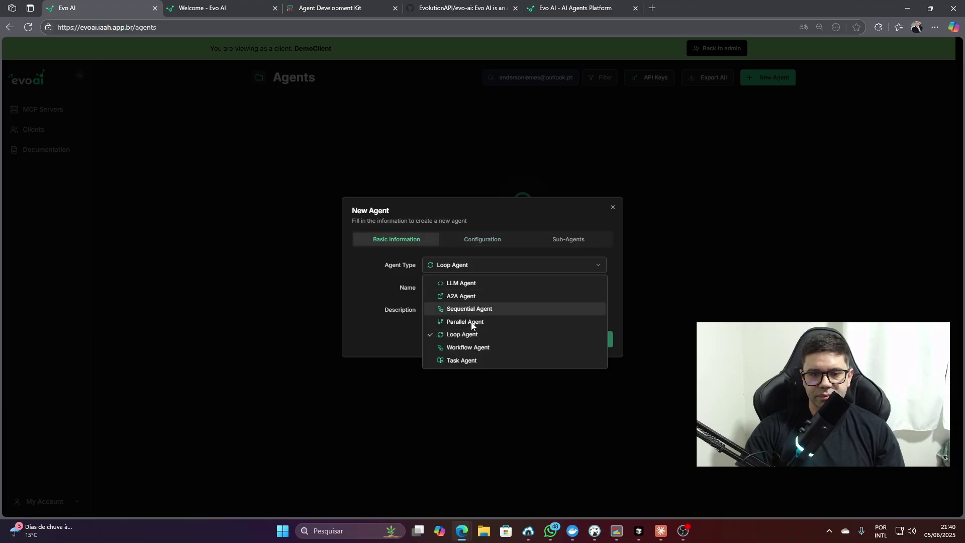
{"action": "left_click", "coordinate": [473, 347]}
{"action": "left_click", "coordinate": [448, 278]}
{"action": "left_click", "coordinate": [447, 296]}
{"action": "left_click", "coordinate": [447, 277]}
Set the new agent's type to Task Agent and check its name and description fields
{"action": "left_click", "coordinate": [452, 261]}
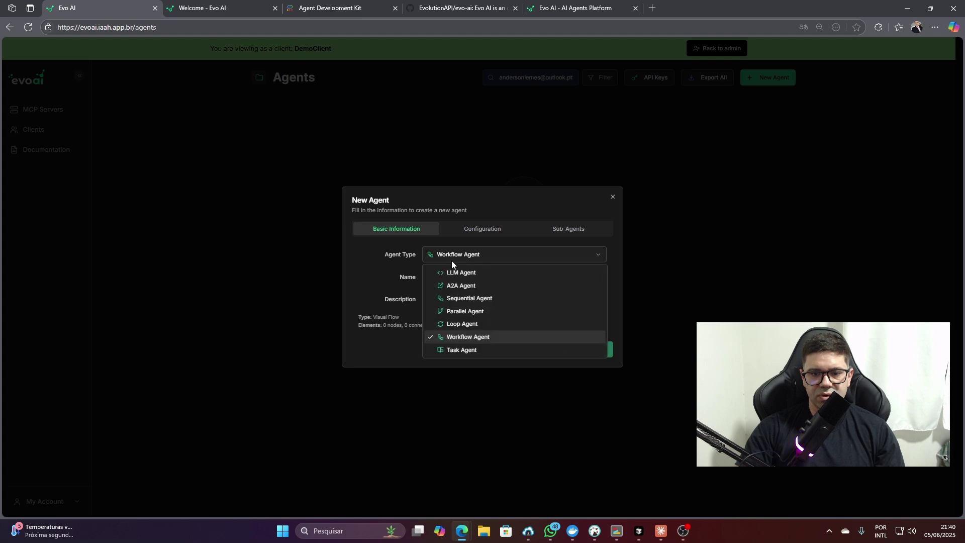
{"action": "left_click", "coordinate": [455, 351]}
{"action": "left_click", "coordinate": [437, 287]}
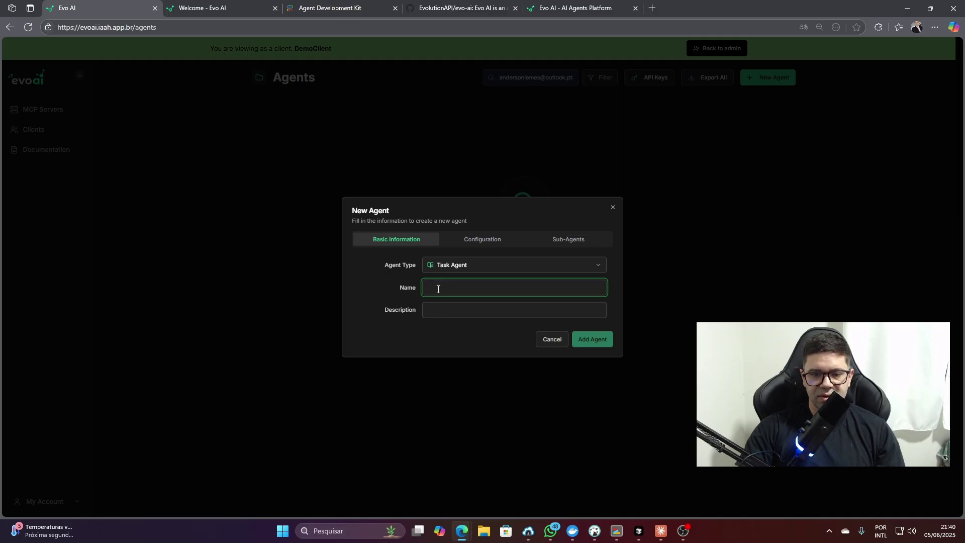
{"action": "left_click", "coordinate": [435, 305]}
Try content_reviewer as a sub-agent of the Task Agent, check the task's agent selection, and remove the sub-agent again
{"action": "left_click", "coordinate": [559, 239]}
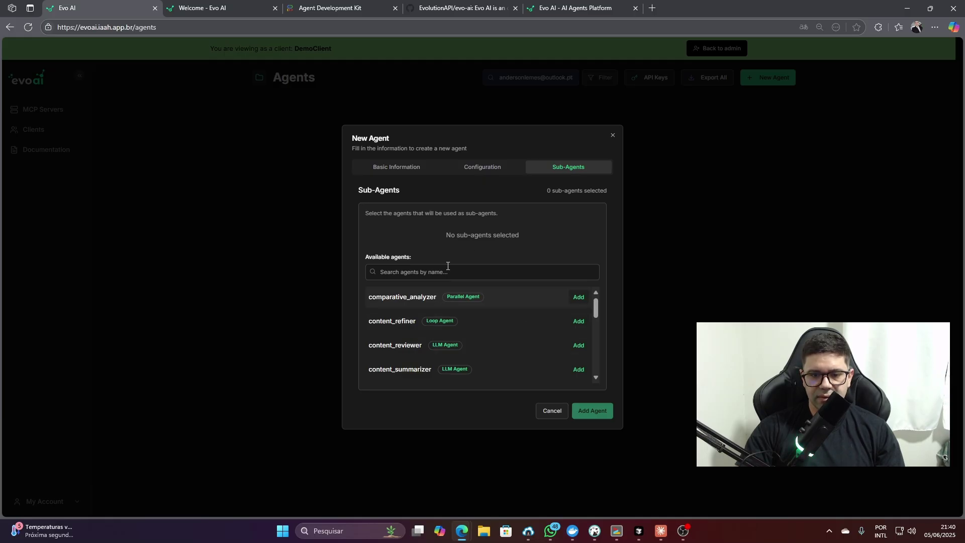
{"action": "left_click", "coordinate": [578, 346]}
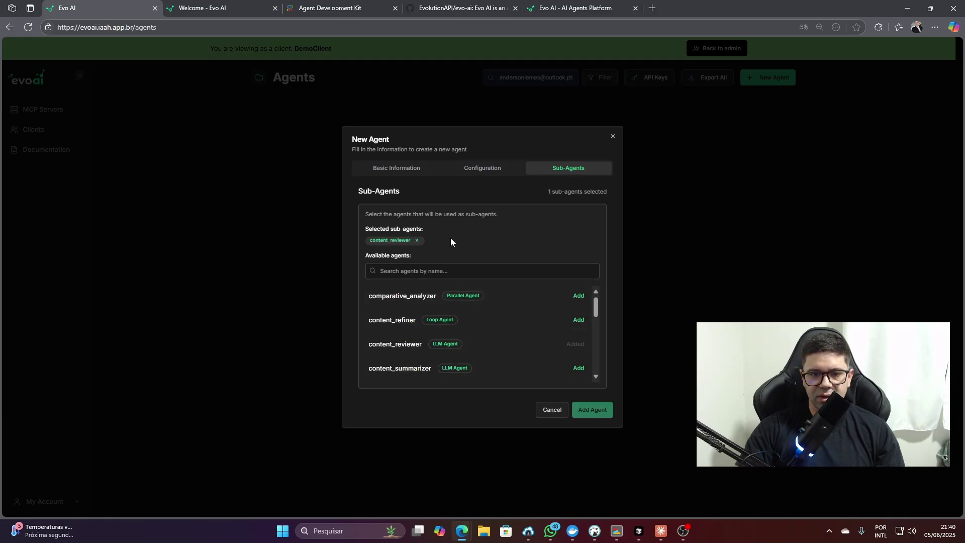
{"action": "left_click", "coordinate": [468, 168]}
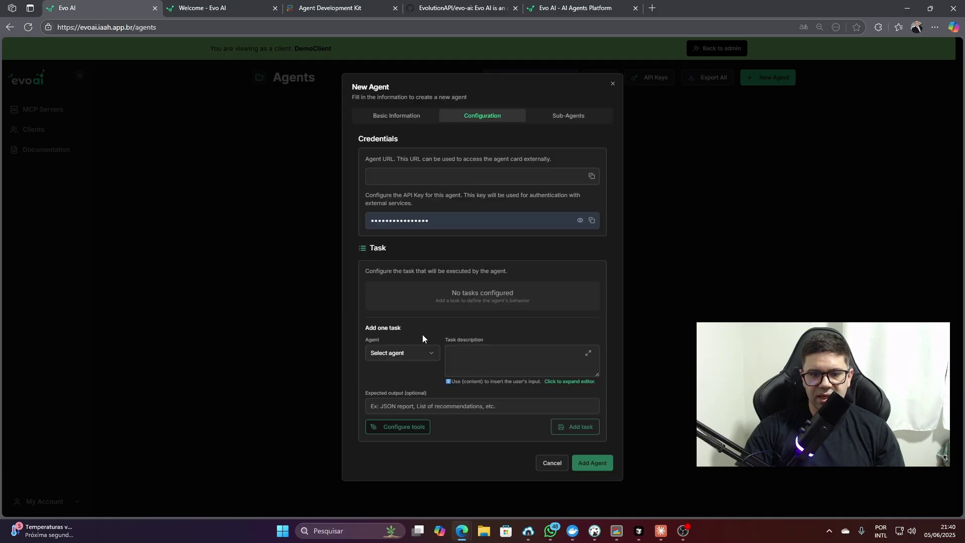
{"action": "left_click", "coordinate": [418, 354]}
{"action": "left_click", "coordinate": [540, 136]}
{"action": "left_click", "coordinate": [552, 117]}
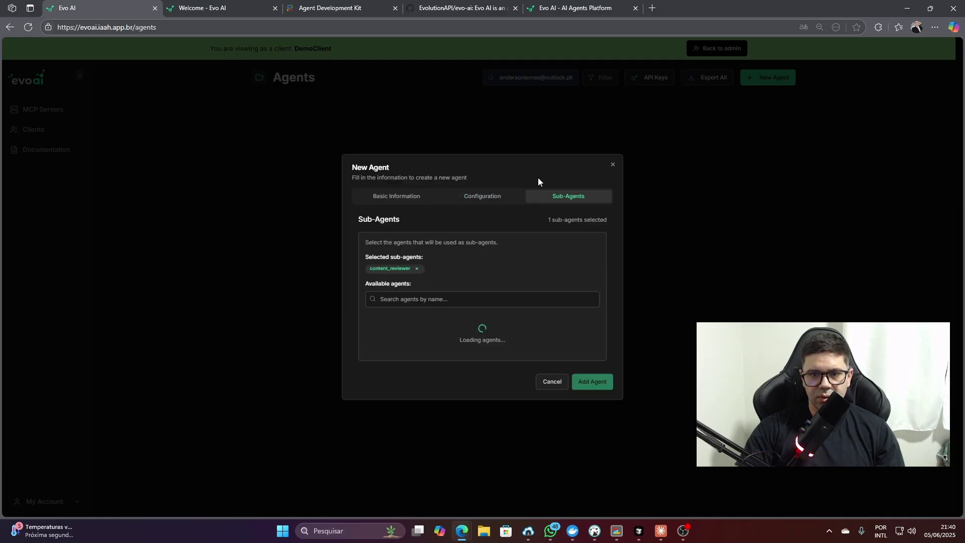
{"action": "left_click", "coordinate": [416, 247]}
Examine which agents can be assigned to a task in the Task Agent's configuration, without selecting one
{"action": "left_click", "coordinate": [473, 164]}
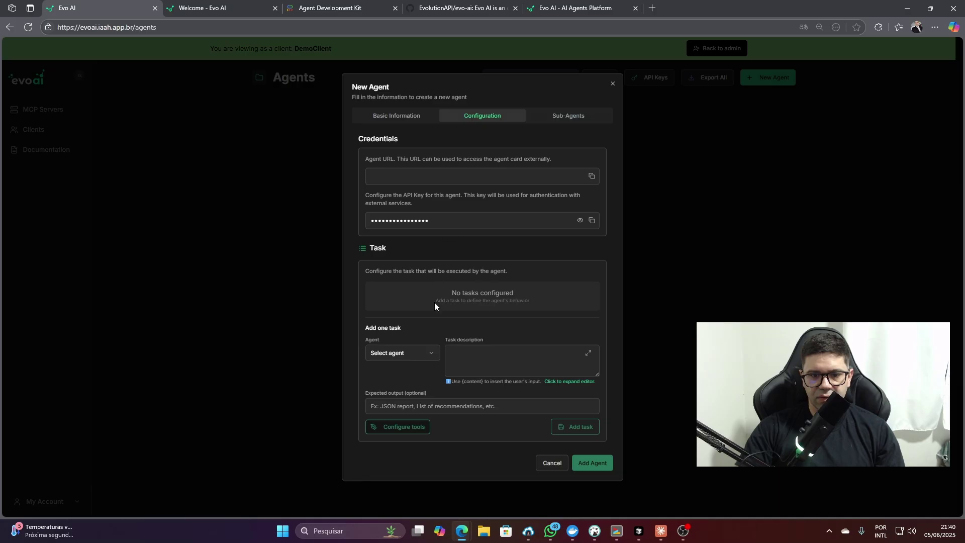
{"action": "left_click", "coordinate": [422, 354]}
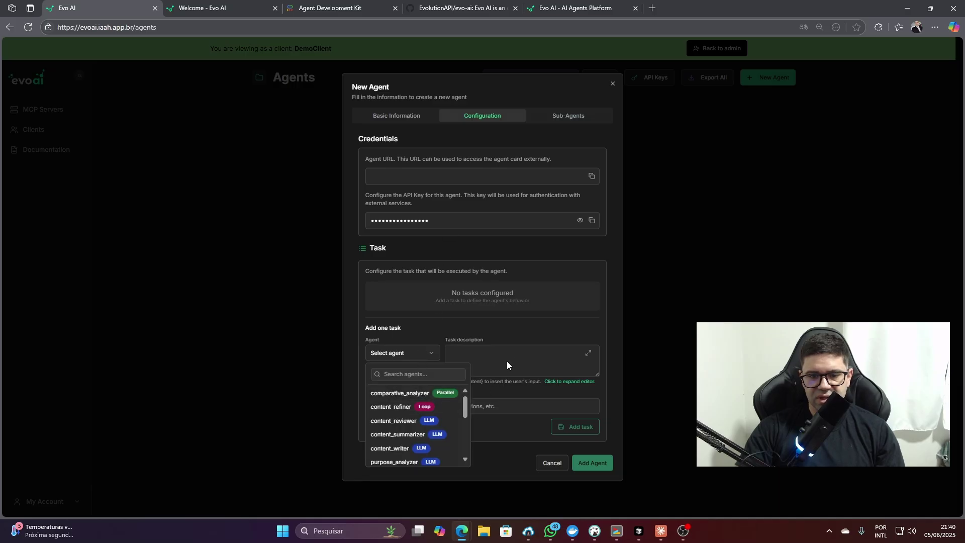
{"action": "left_click", "coordinate": [496, 352]}
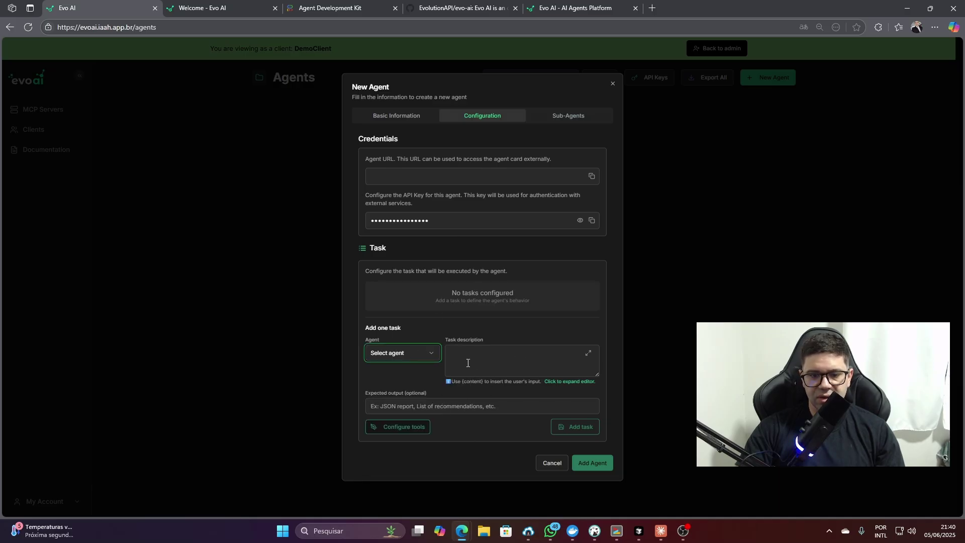
Switch the new agent's type to LLM Agent and review the sections of its configuration
{"action": "left_click", "coordinate": [422, 410]}
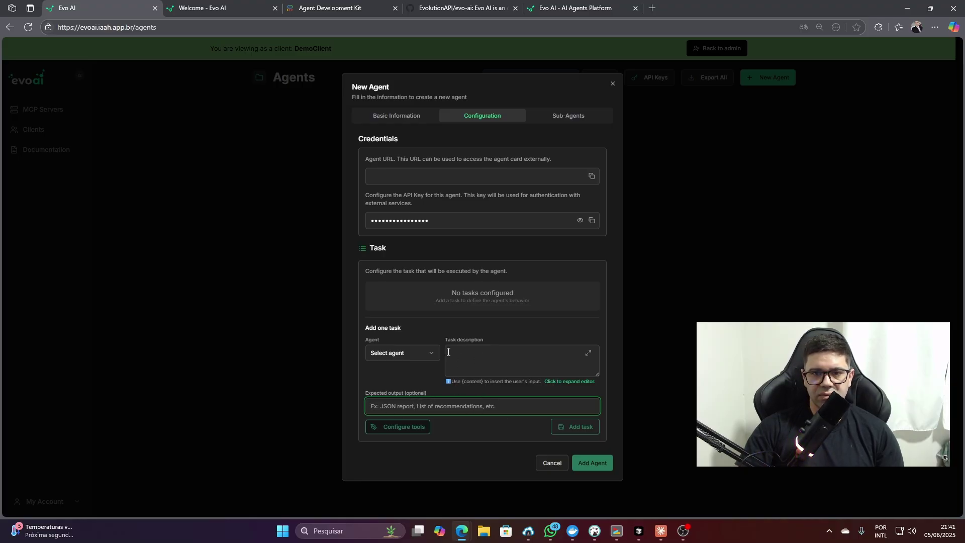
{"action": "left_click", "coordinate": [397, 119]}
{"action": "left_click", "coordinate": [463, 264]}
{"action": "left_click", "coordinate": [463, 282]}
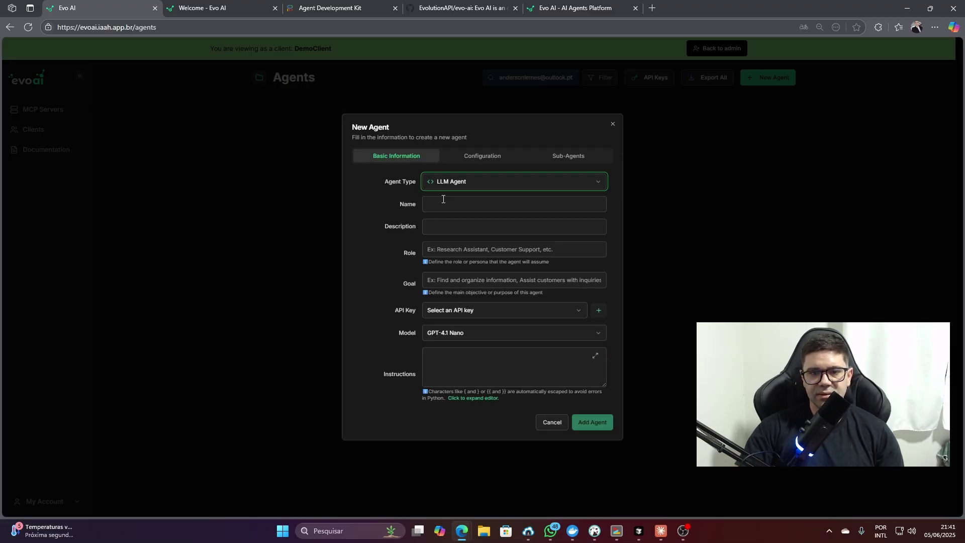
{"action": "left_click", "coordinate": [472, 158]}
{"action": "scroll", "coordinate": [415, 230], "scroll_direction": "down", "scroll_amount": 1}
{"action": "scroll", "coordinate": [415, 229], "scroll_direction": "up", "scroll_amount": 2}
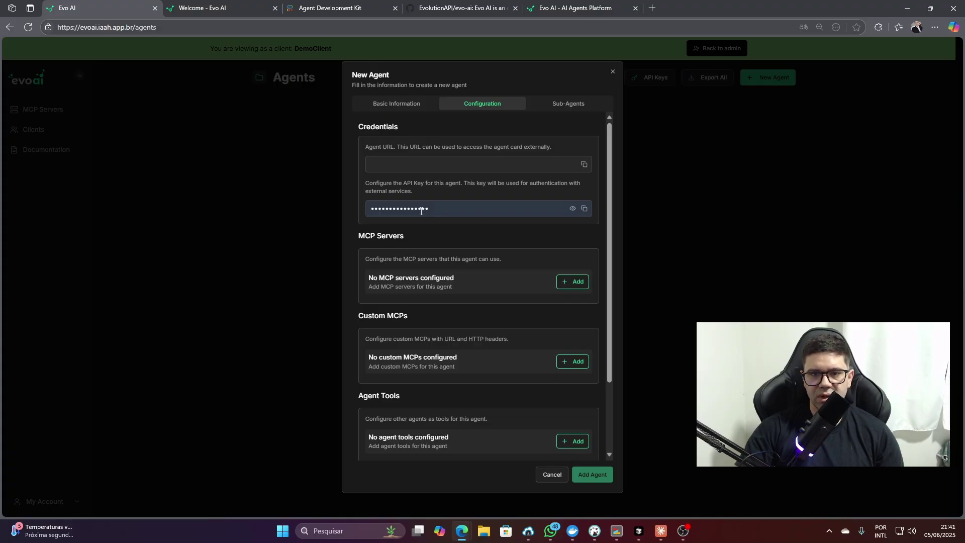
{"action": "scroll", "coordinate": [416, 239], "scroll_direction": "down", "scroll_amount": 1}
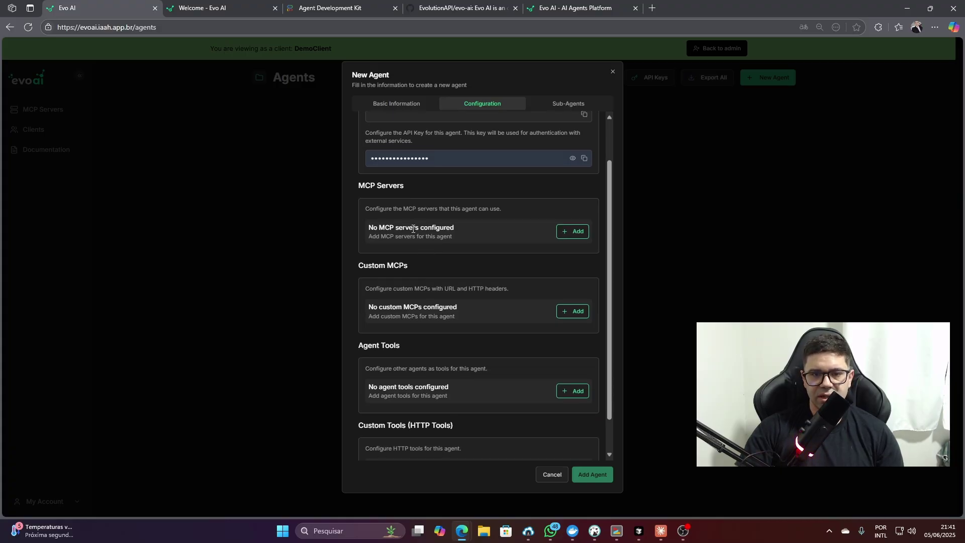
Check which MCP servers can be added to the LLM Agent, without selecting one
{"action": "left_click", "coordinate": [558, 235]}
{"action": "left_click", "coordinate": [422, 279]}
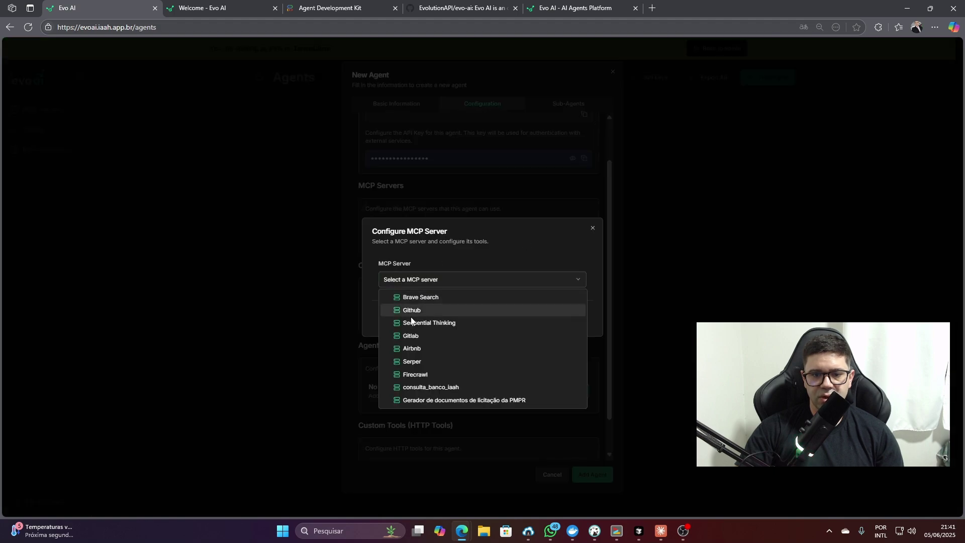
{"action": "key", "text": "Escape"}
{"action": "key", "text": "Escape"}
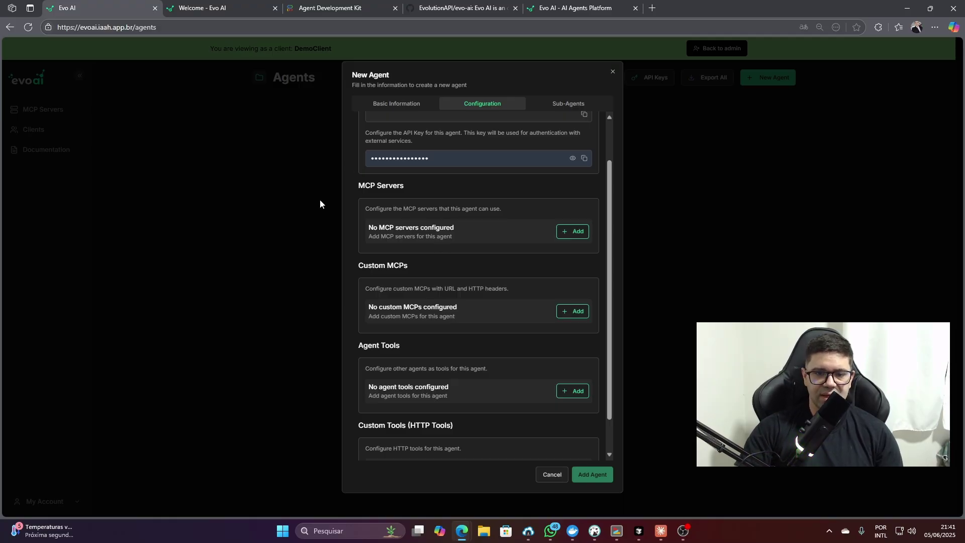
Examine the URL and HTTP header settings for a custom MCP, without adding one
{"action": "left_click", "coordinate": [577, 316]}
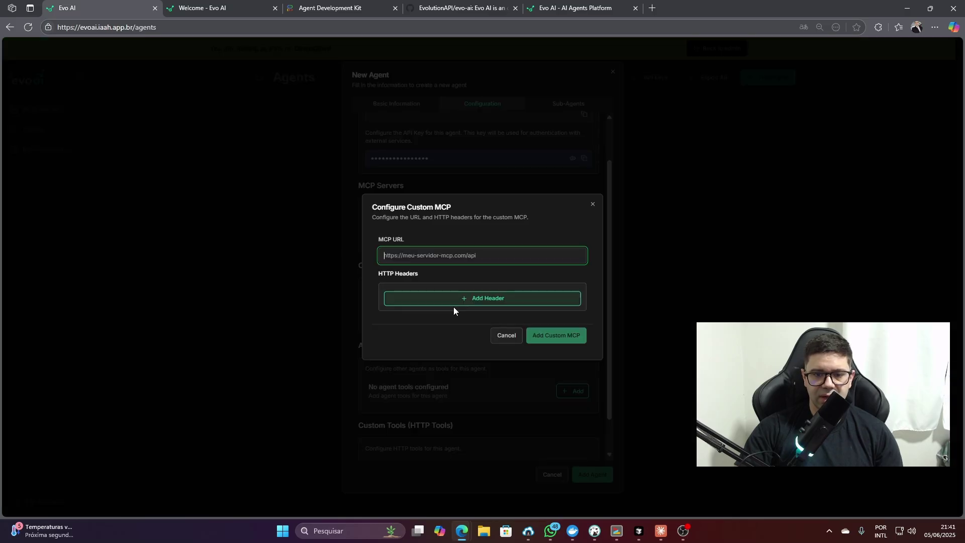
{"action": "left_click", "coordinate": [507, 332]}
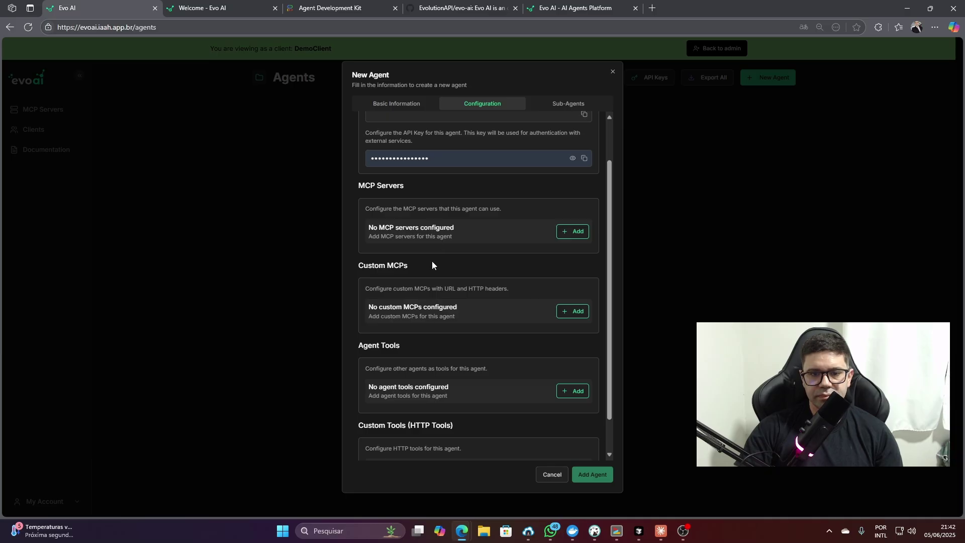
{"action": "scroll", "coordinate": [432, 293], "scroll_direction": "down", "scroll_amount": 2}
{"action": "left_click", "coordinate": [573, 272]}
{"action": "left_click", "coordinate": [504, 335]}
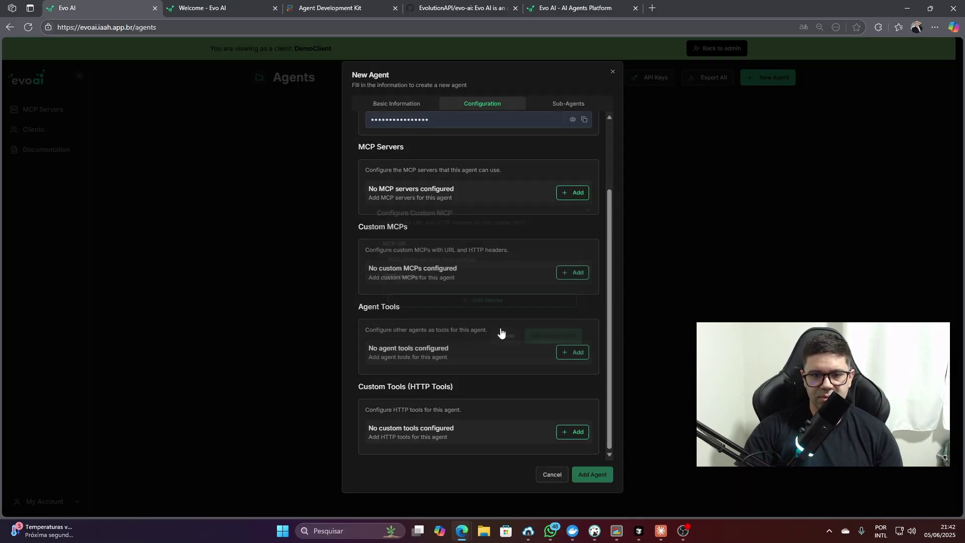
Browse the agents that can be added to the LLM Agent as agent tools, without adding one
{"action": "left_click", "coordinate": [573, 352]}
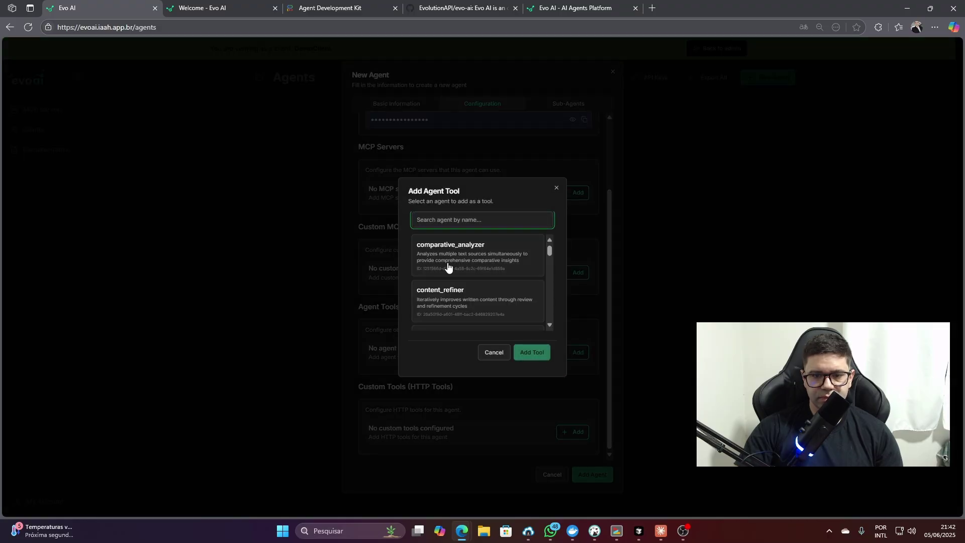
{"action": "left_click", "coordinate": [489, 356]}
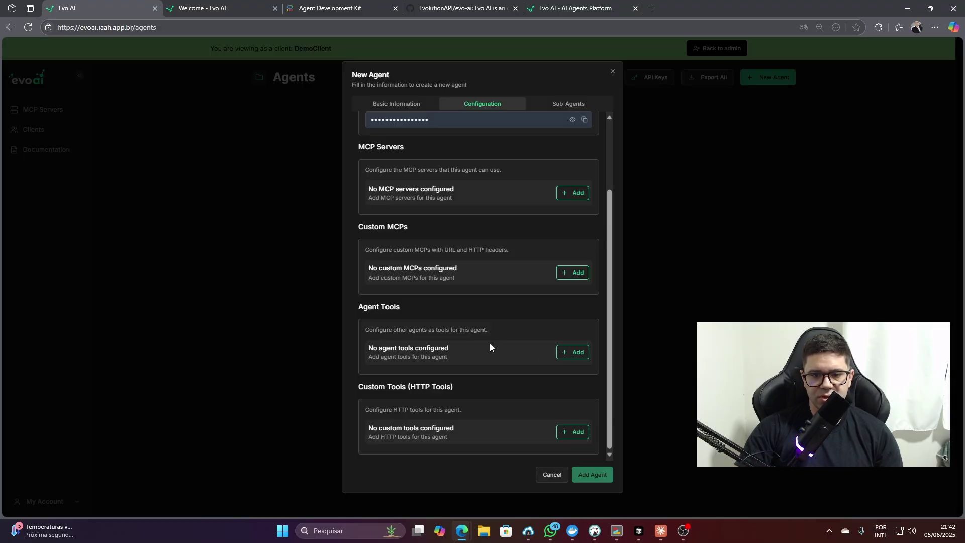
{"action": "left_click", "coordinate": [571, 358]}
{"action": "scroll", "coordinate": [456, 284], "scroll_direction": "down", "scroll_amount": 10}
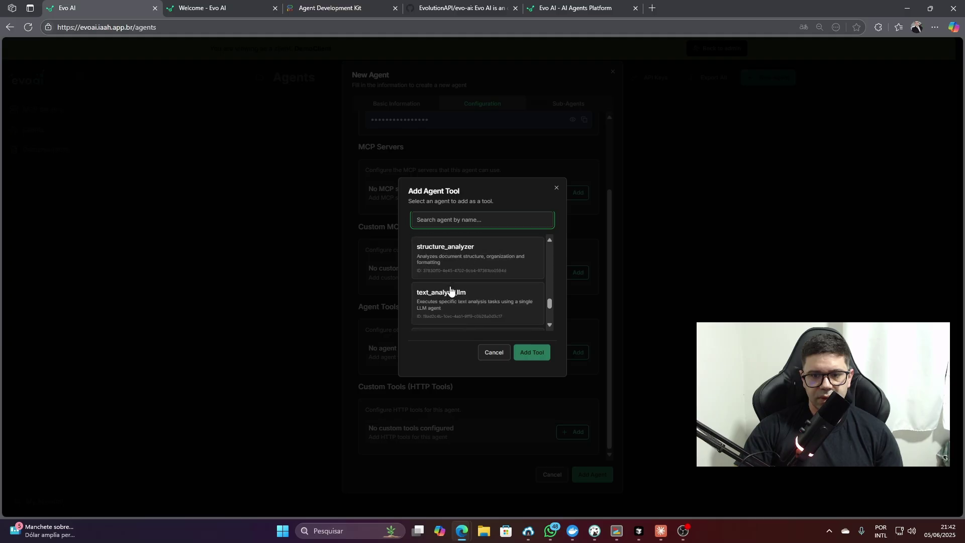
{"action": "scroll", "coordinate": [457, 299], "scroll_direction": "up", "scroll_amount": 3}
{"action": "scroll", "coordinate": [454, 298], "scroll_direction": "up", "scroll_amount": 5}
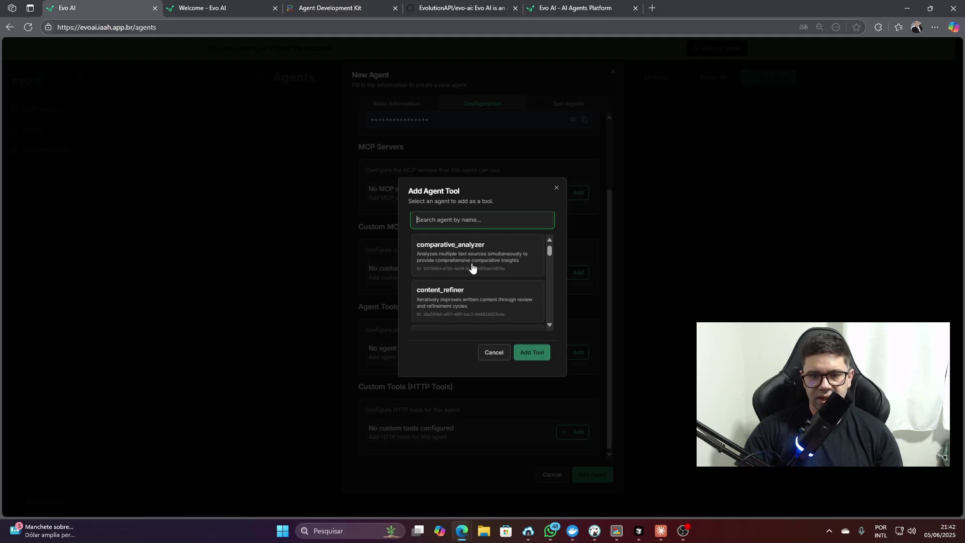
{"action": "scroll", "coordinate": [481, 289], "scroll_direction": "down", "scroll_amount": 5}
{"action": "scroll", "coordinate": [481, 289], "scroll_direction": "down", "scroll_amount": 5}
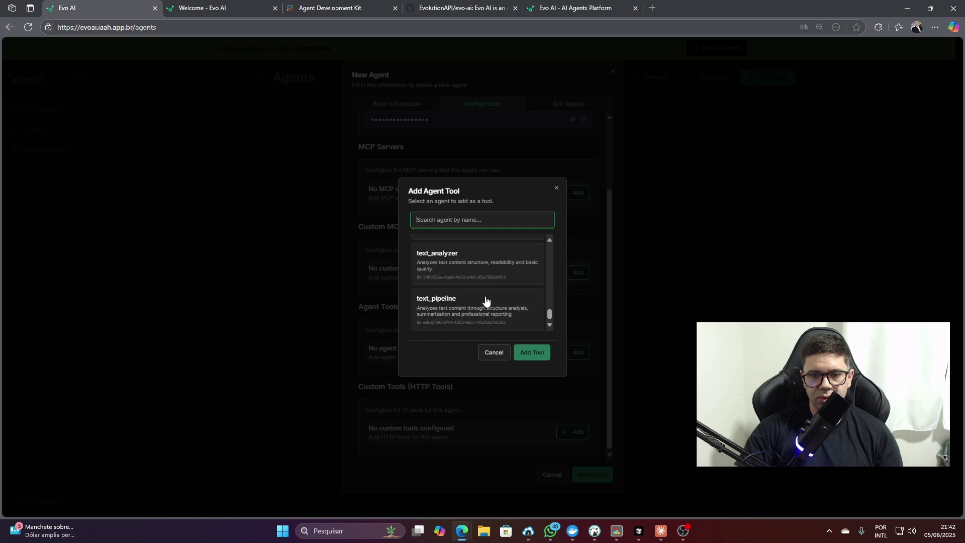
{"action": "left_click", "coordinate": [492, 353]}
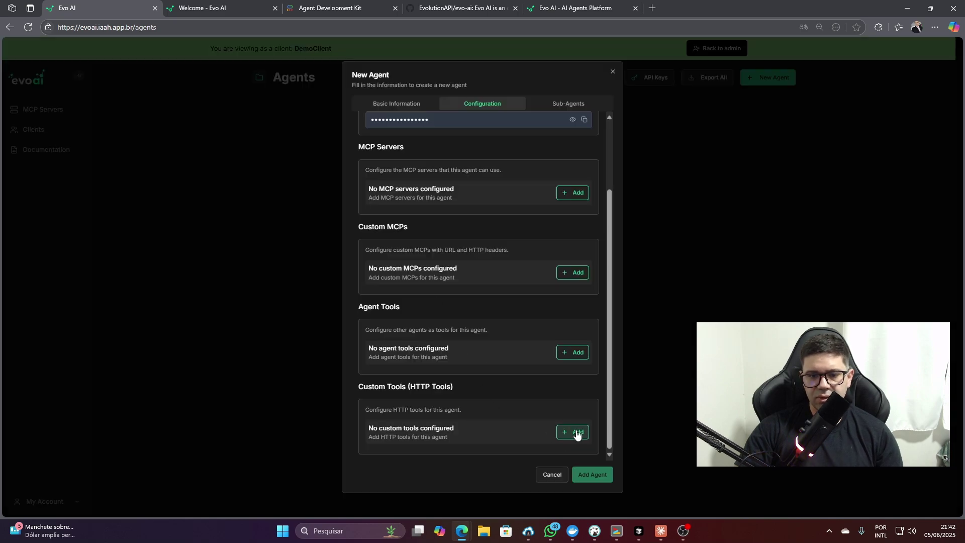
Examine the custom HTTP tool's endpoint, headers, body parameters and error handling settings, and close it without creating a tool
{"action": "left_click", "coordinate": [573, 431]}
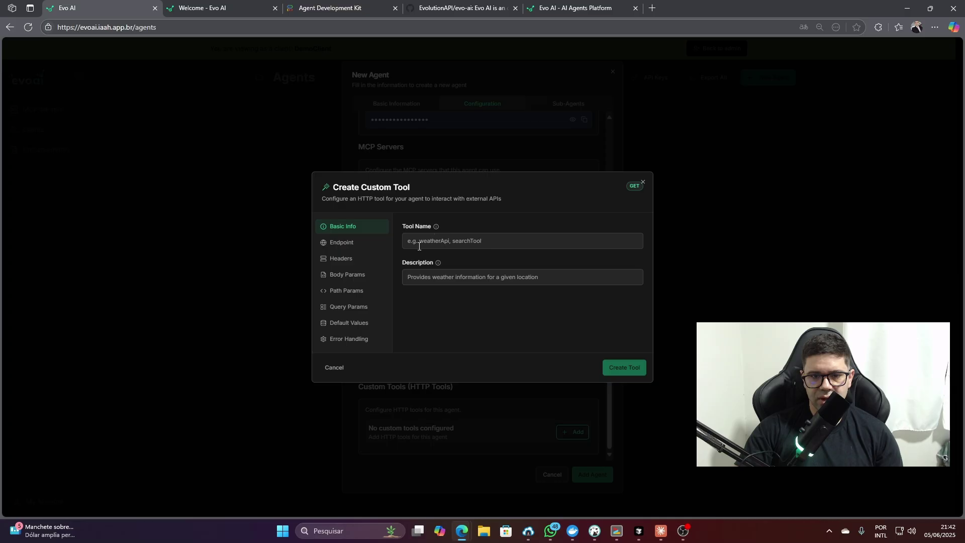
{"action": "left_click", "coordinate": [341, 243]}
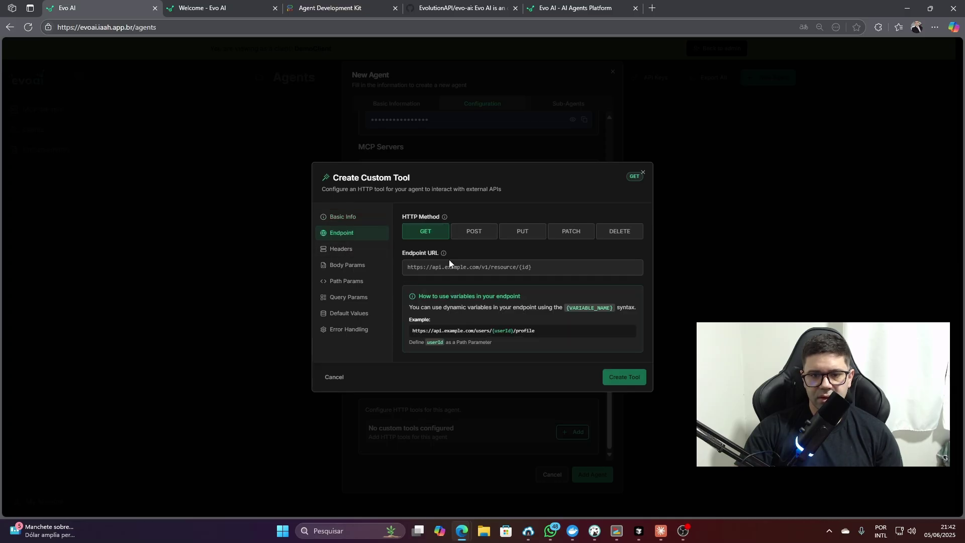
{"action": "left_click", "coordinate": [339, 257]}
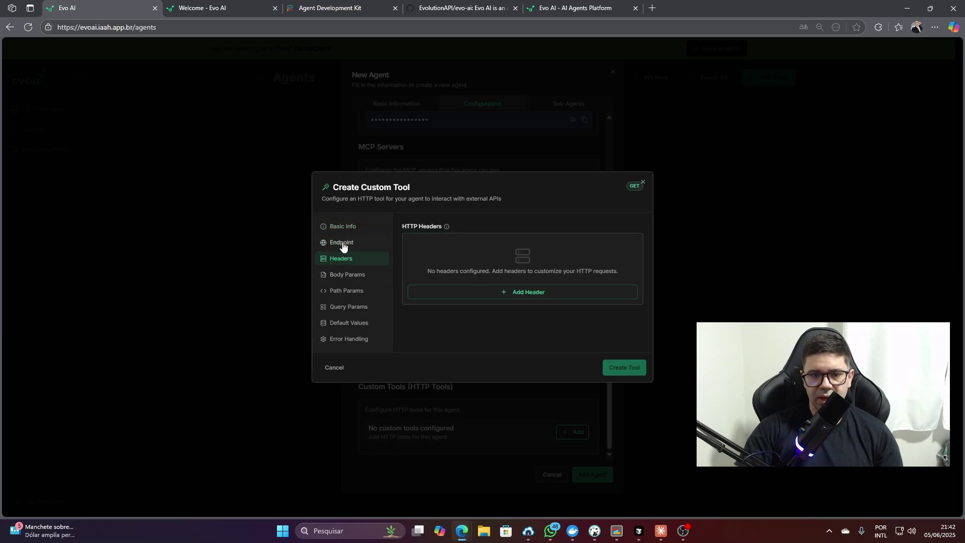
{"action": "left_click", "coordinate": [343, 245]}
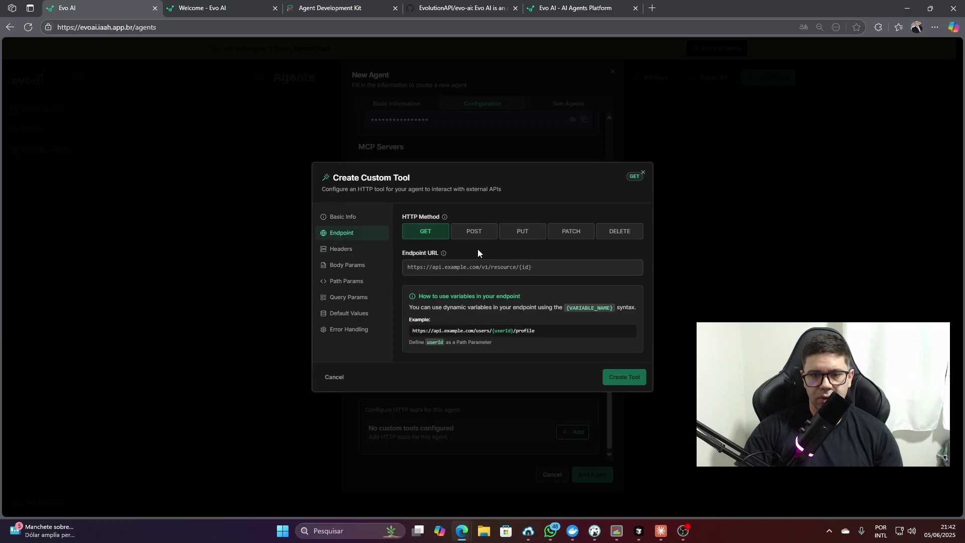
{"action": "left_click", "coordinate": [338, 250]}
{"action": "left_click", "coordinate": [344, 277]}
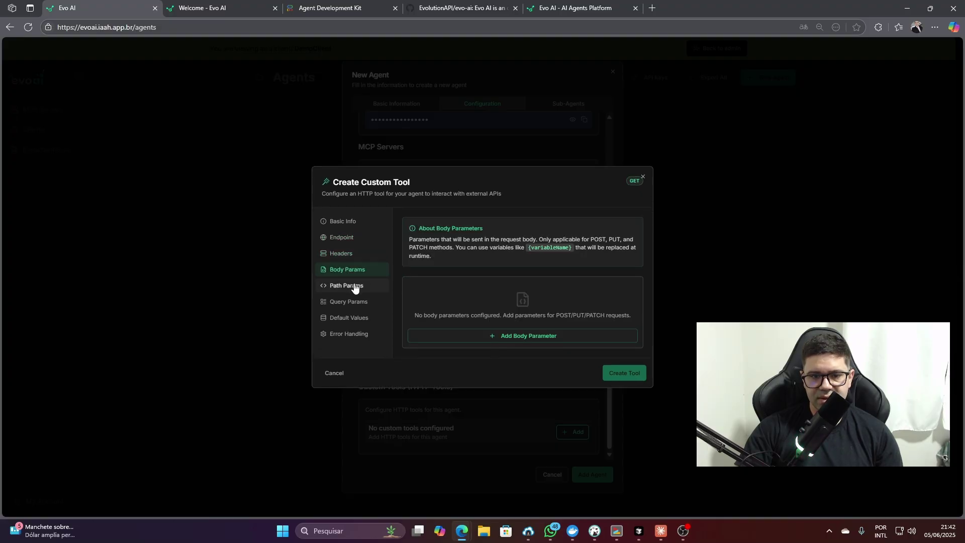
{"action": "left_click", "coordinate": [346, 335]}
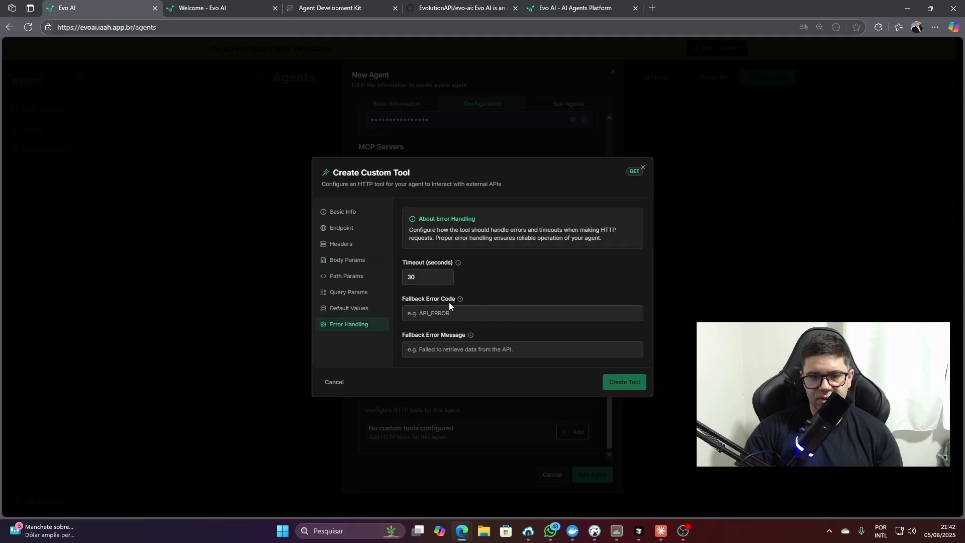
{"action": "left_click", "coordinate": [643, 168]}
Review the agents available as sub-agents for the LLM Agent, and cancel the new agent's creation
{"action": "scroll", "coordinate": [510, 255], "scroll_direction": "up", "scroll_amount": 2}
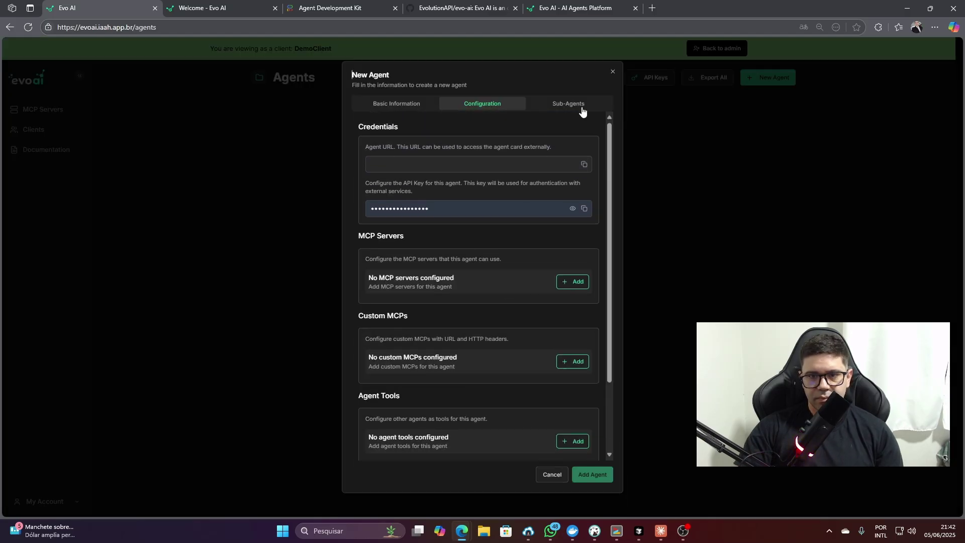
{"action": "left_click", "coordinate": [568, 104]}
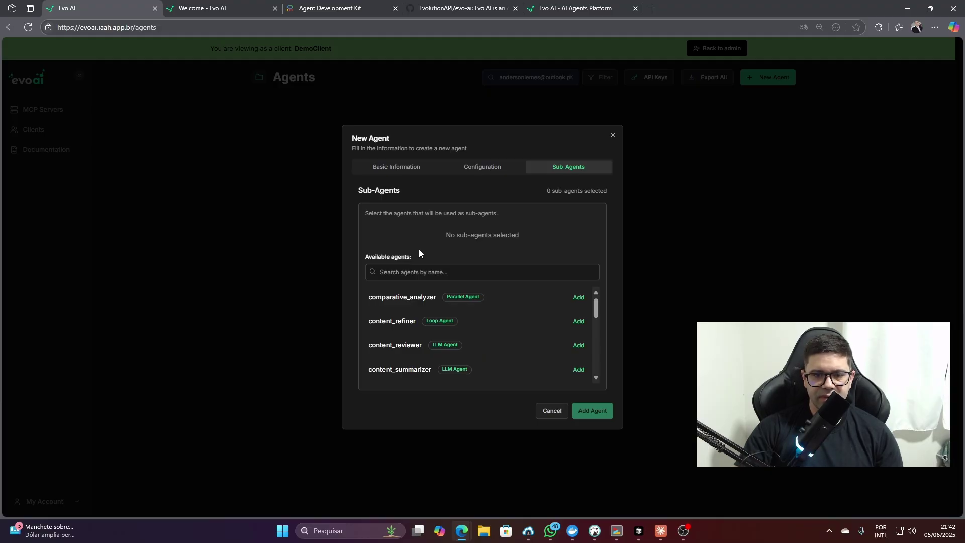
{"action": "left_click", "coordinate": [391, 275]}
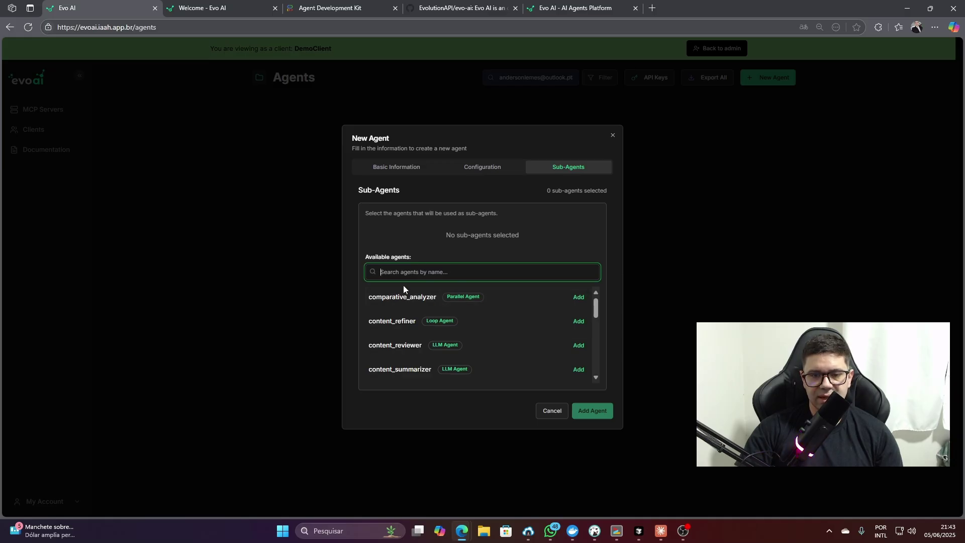
{"action": "left_click", "coordinate": [389, 261]}
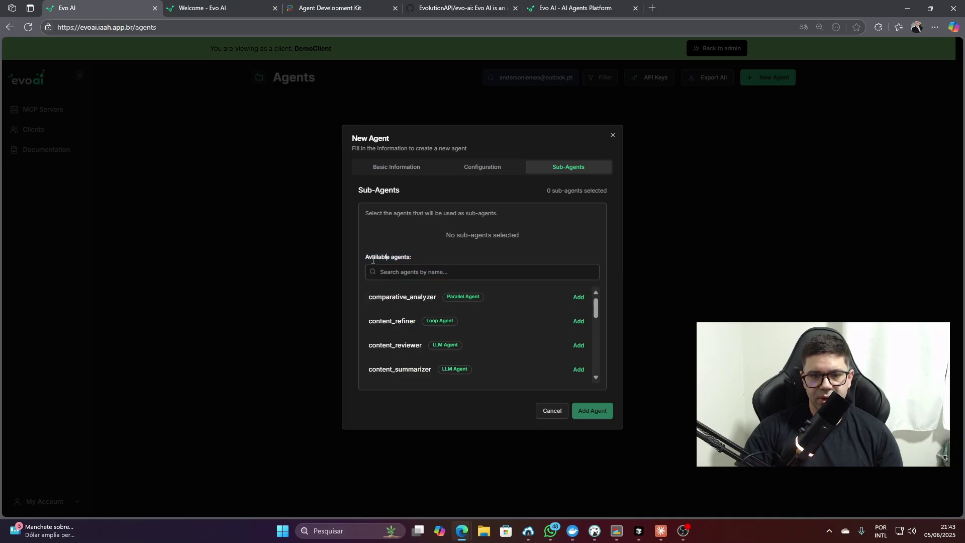
{"action": "left_click_drag", "start_coordinate": [368, 259], "coordinate": [412, 257]}
{"action": "left_click", "coordinate": [405, 256]}
{"action": "triple_click", "coordinate": [405, 256]}
{"action": "left_click", "coordinate": [405, 257]}
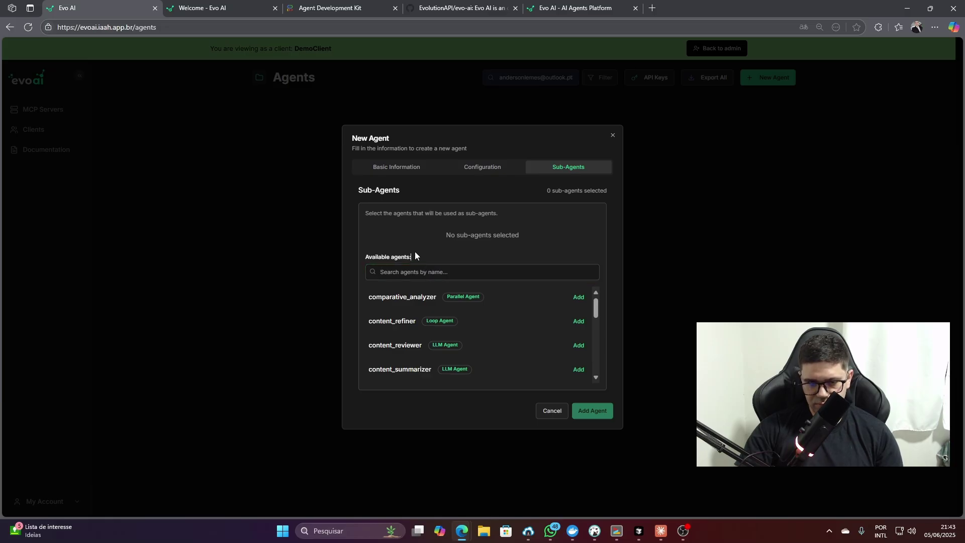
{"action": "triple_click", "coordinate": [390, 257]}
{"action": "left_click", "coordinate": [390, 257]}
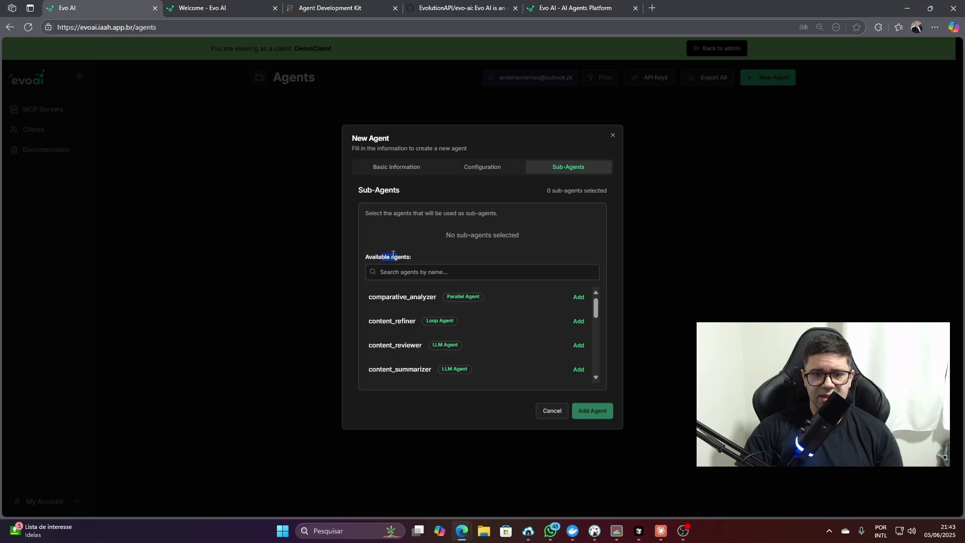
{"action": "left_click", "coordinate": [413, 257]}
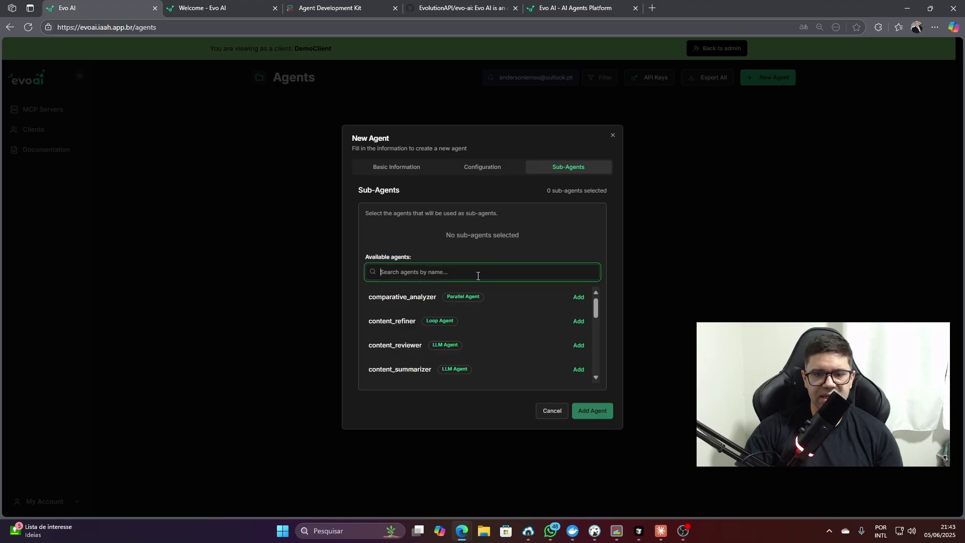
{"action": "left_click_drag", "start_coordinate": [410, 257], "coordinate": [389, 274]}
{"action": "left_click", "coordinate": [429, 261]}
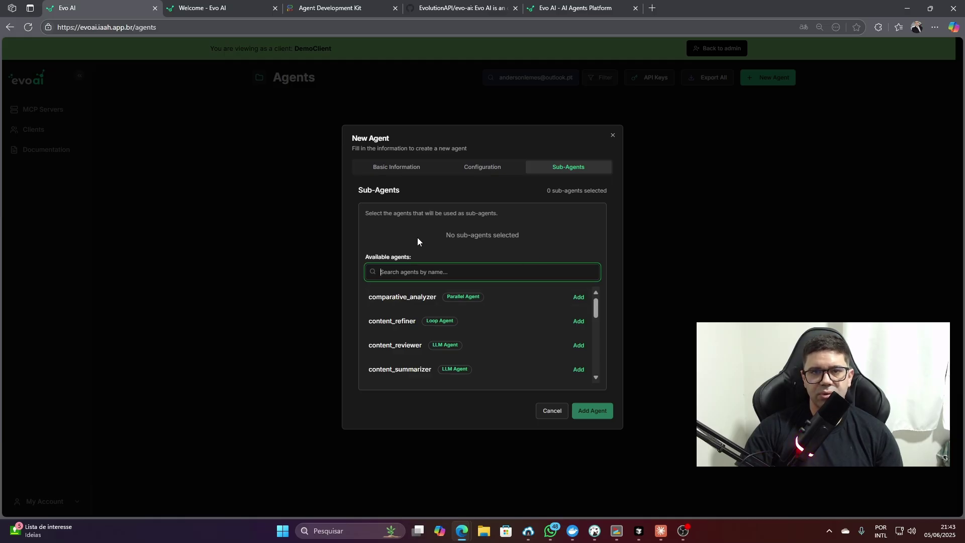
{"action": "left_click", "coordinate": [552, 411]}
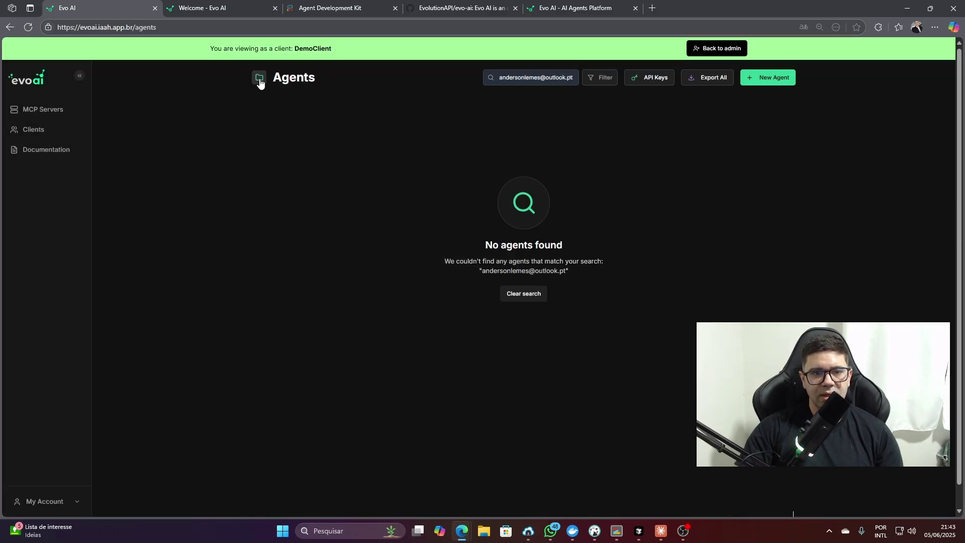
Collapse the navigation sidebar and reload the agents page to clear the agent search
{"action": "left_click", "coordinate": [80, 75]}
{"action": "left_click", "coordinate": [226, 81]}
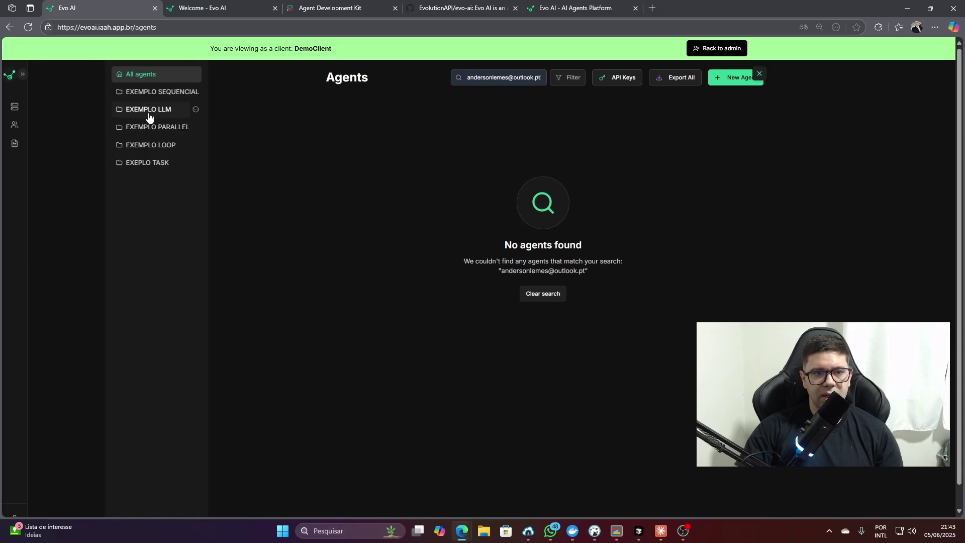
{"action": "left_click", "coordinate": [146, 109]}
{"action": "left_click", "coordinate": [31, 27]}
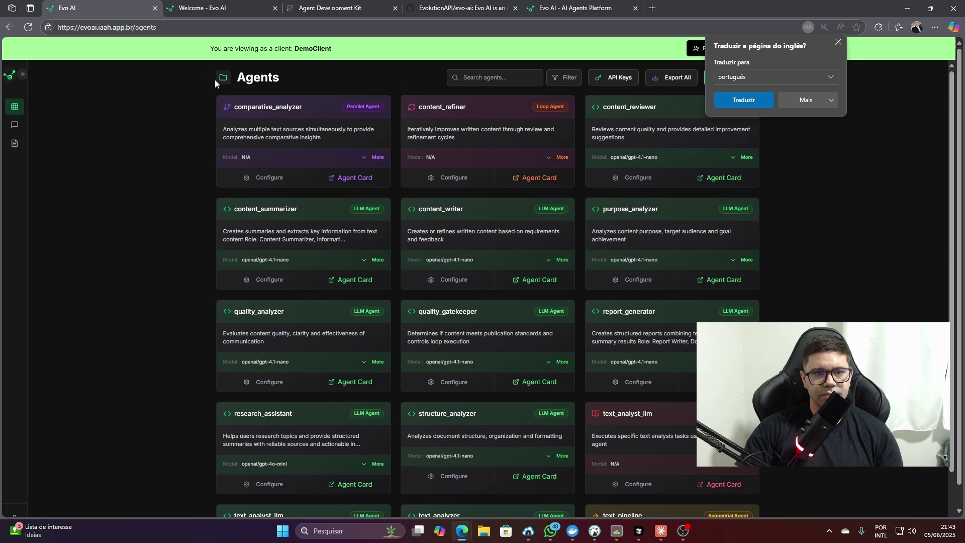
Show the EXEMPLO LLM folder's agents and open research_assistant for editing
{"action": "left_click", "coordinate": [221, 78]}
{"action": "left_click", "coordinate": [148, 109]}
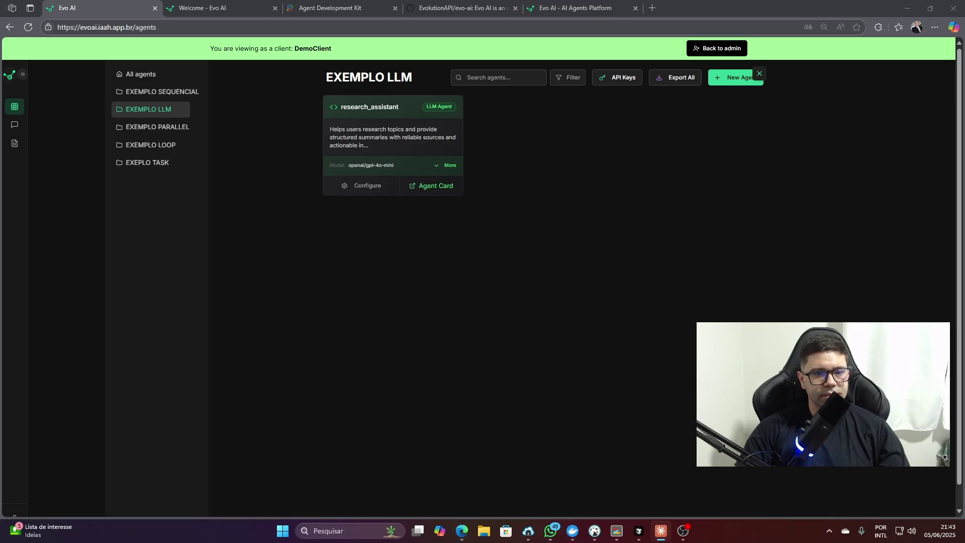
{"action": "left_click", "coordinate": [354, 185]}
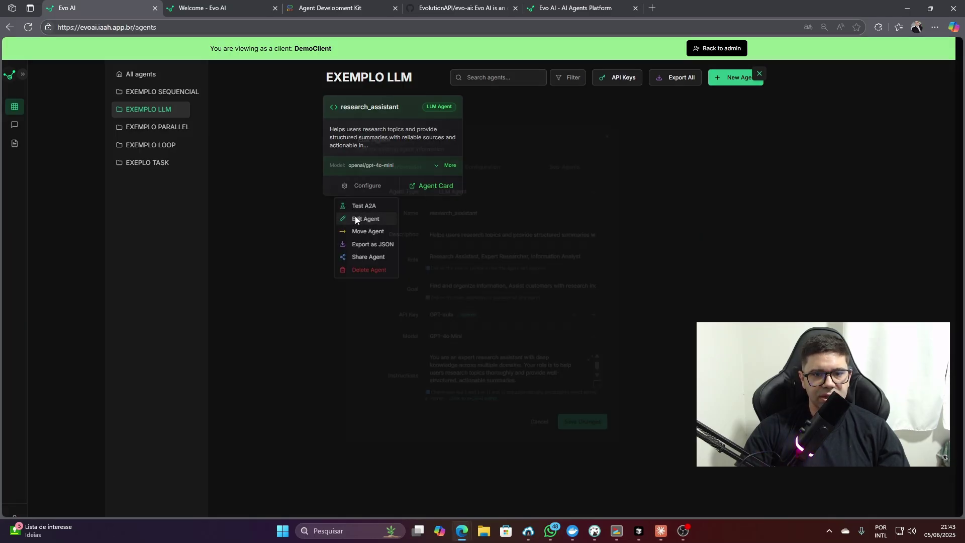
{"action": "left_click", "coordinate": [345, 220]}
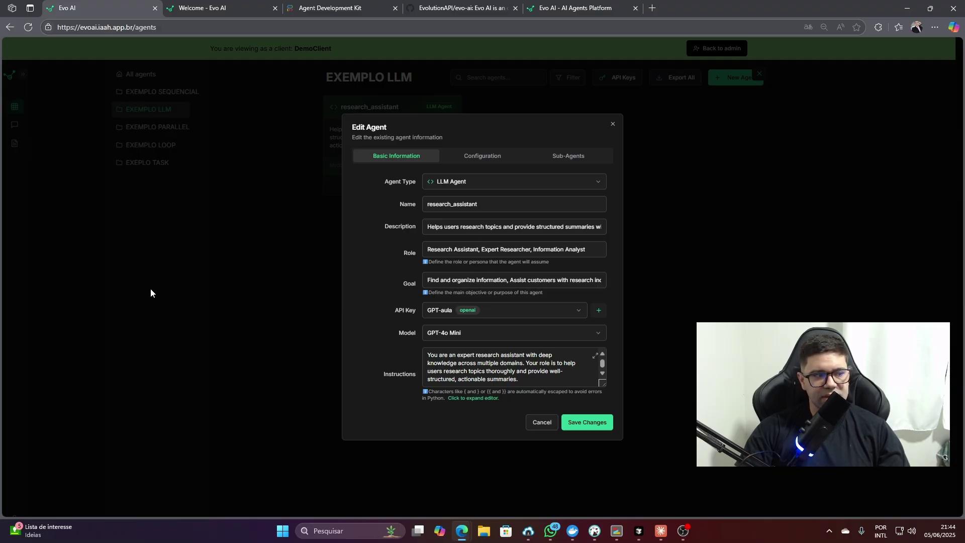
Review research_assistant's full instructions in the expanded editor, including the search tool and date lines, and close it without saving
{"action": "key", "text": "alt+Tab"}
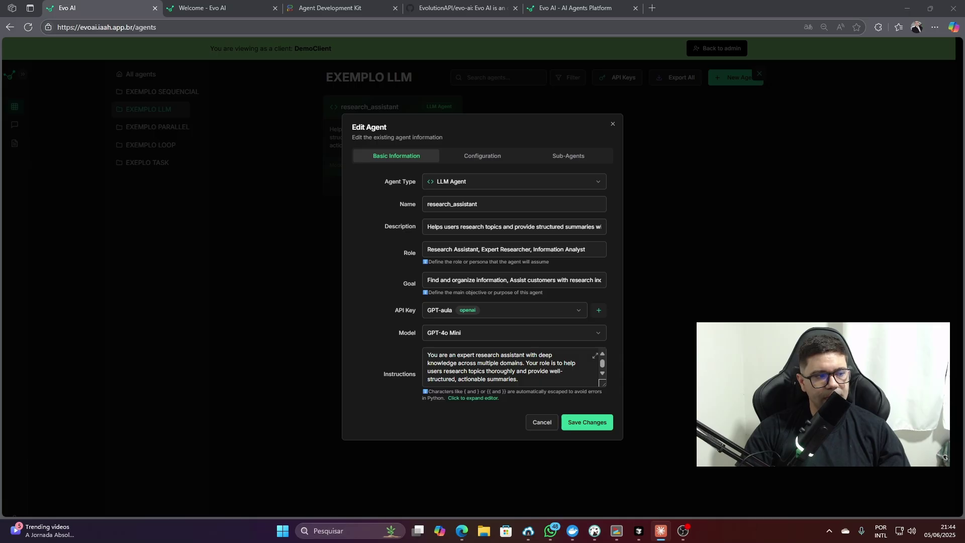
{"action": "scroll", "coordinate": [492, 361], "scroll_direction": "down", "scroll_amount": 5}
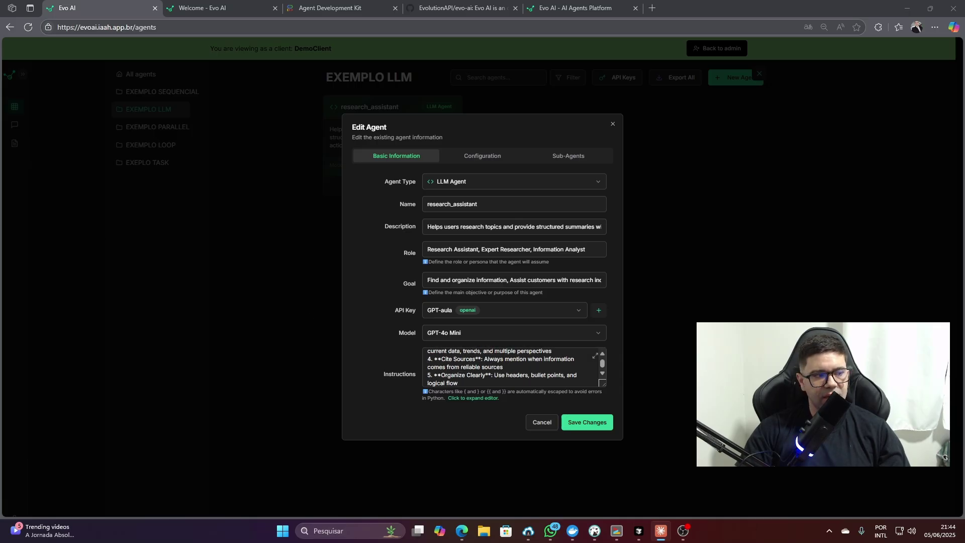
{"action": "left_click", "coordinate": [473, 398]}
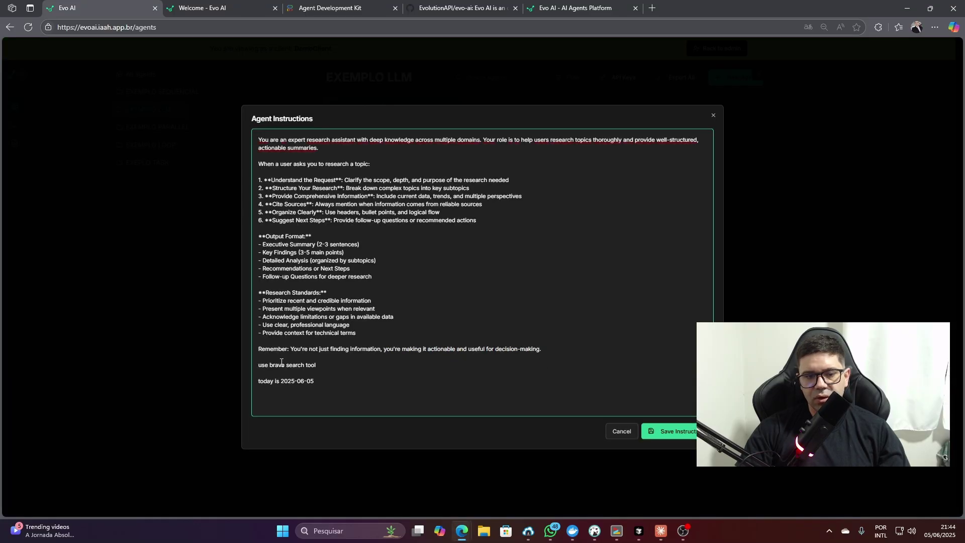
{"action": "left_click_drag", "start_coordinate": [261, 381], "coordinate": [314, 382]}
{"action": "left_click", "coordinate": [313, 383]}
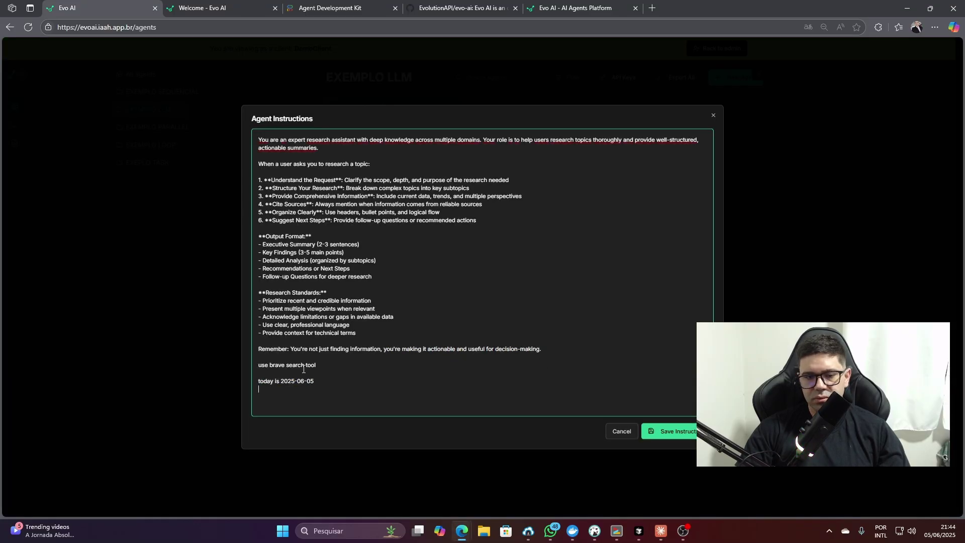
{"action": "left_click", "coordinate": [271, 373]}
{"action": "left_click_drag", "start_coordinate": [267, 381], "coordinate": [326, 381]}
{"action": "left_click", "coordinate": [351, 391]}
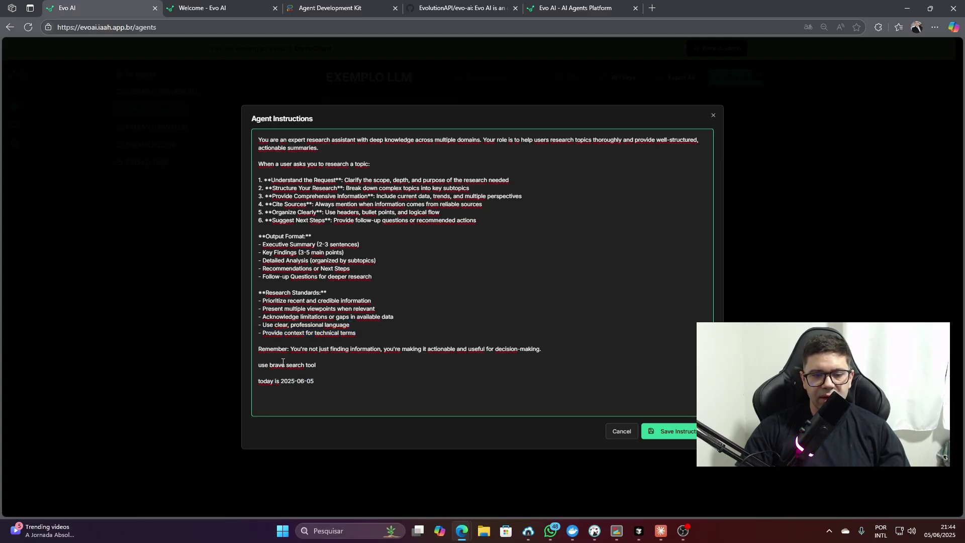
{"action": "left_click", "coordinate": [620, 431]}
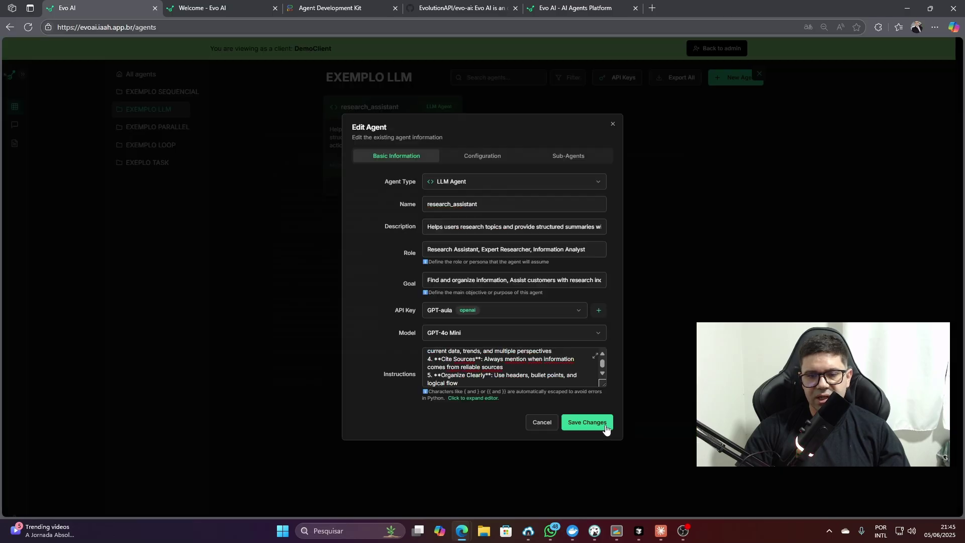
Review the Brave Search MCP server's configuration and enabled tools for research_assistant, and save the agent
{"action": "left_click", "coordinate": [483, 162]}
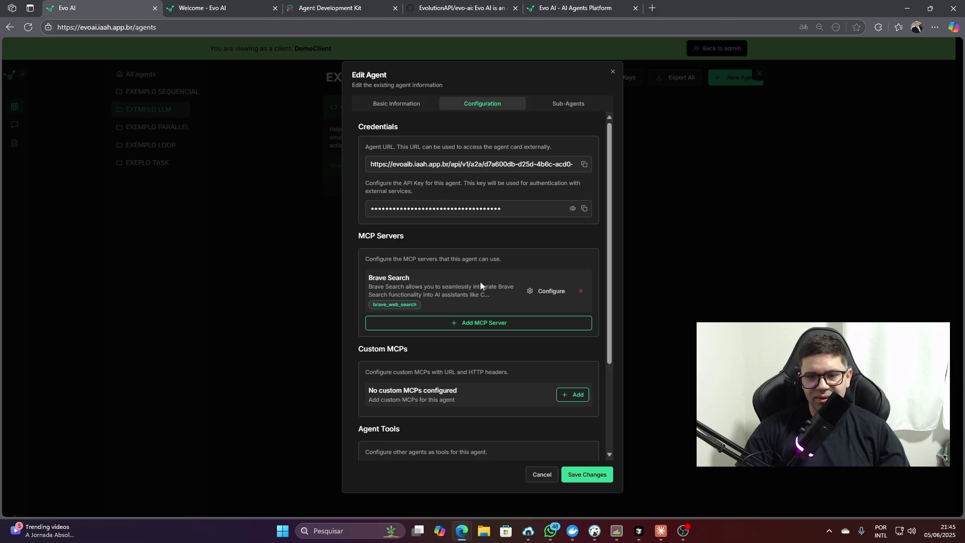
{"action": "left_click", "coordinate": [547, 291]}
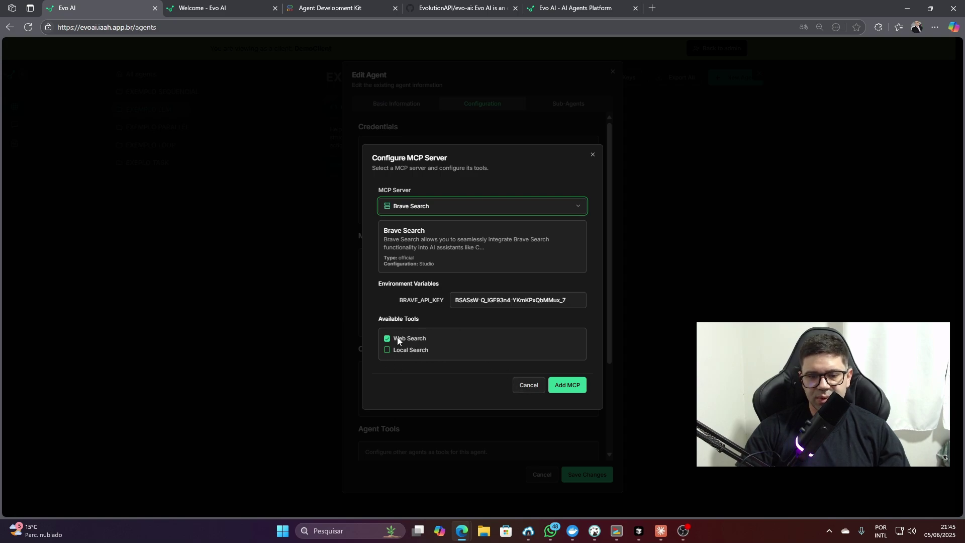
{"action": "left_click", "coordinate": [524, 390]}
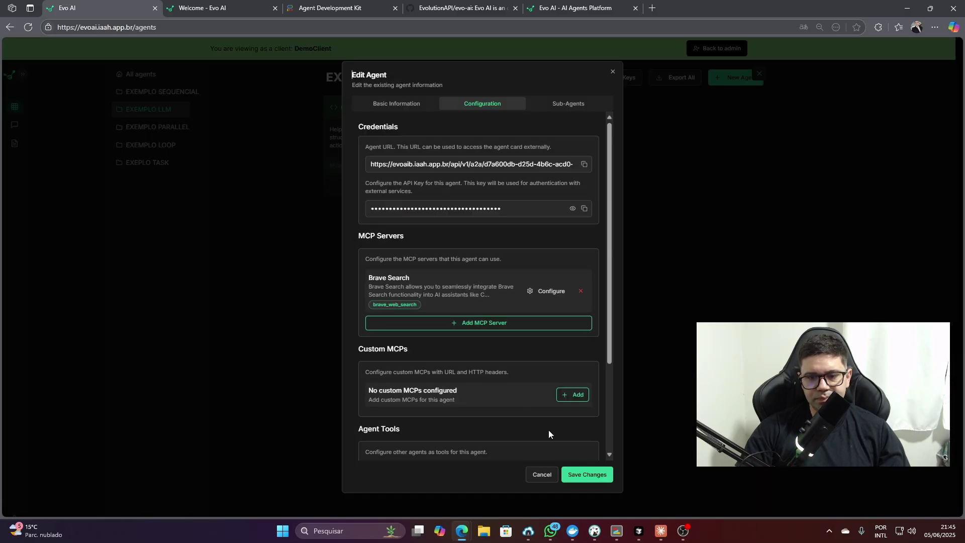
{"action": "left_click", "coordinate": [588, 474]}
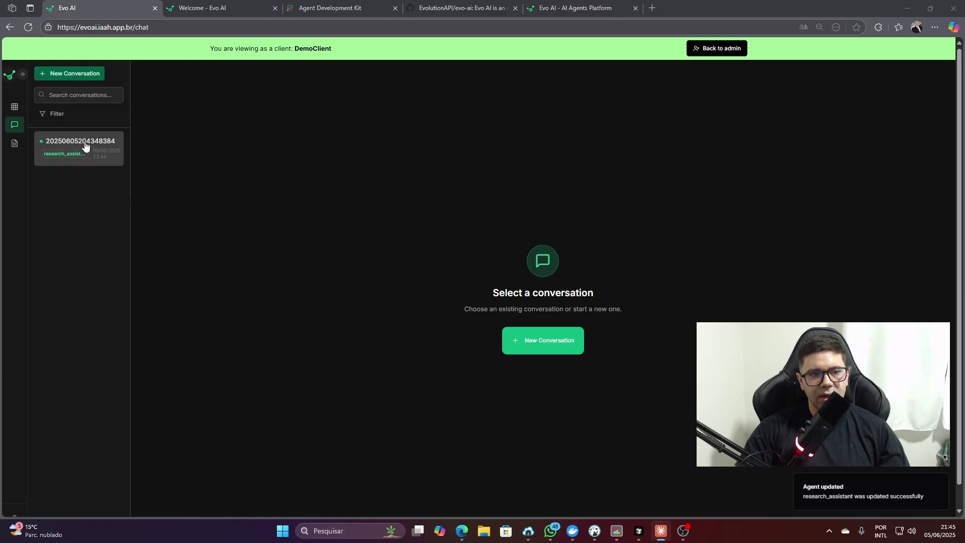
Open the existing research_assistant conversation in the chat, reloading the page to load its messages, and review the request about Brazil's photovoltaic market
{"action": "left_click", "coordinate": [85, 146]}
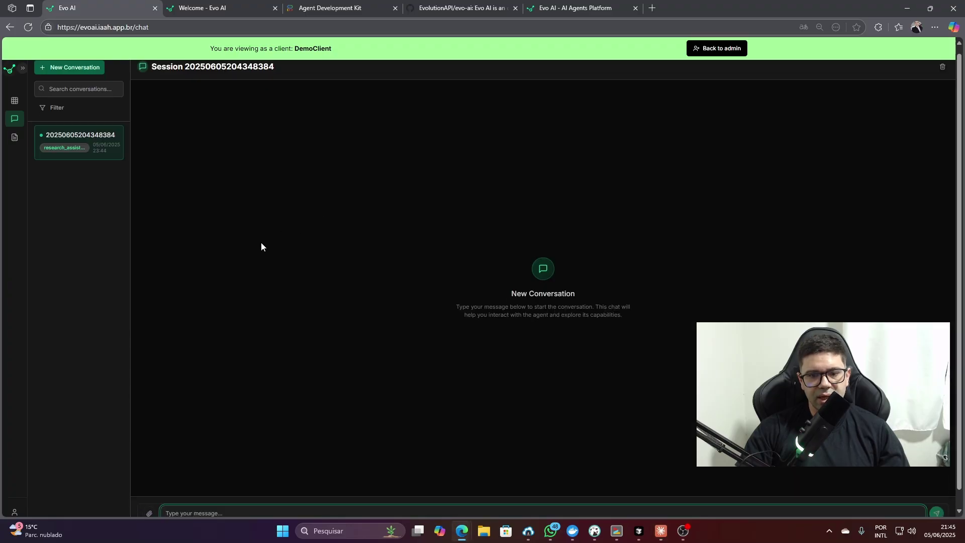
{"action": "left_click", "coordinate": [29, 27]}
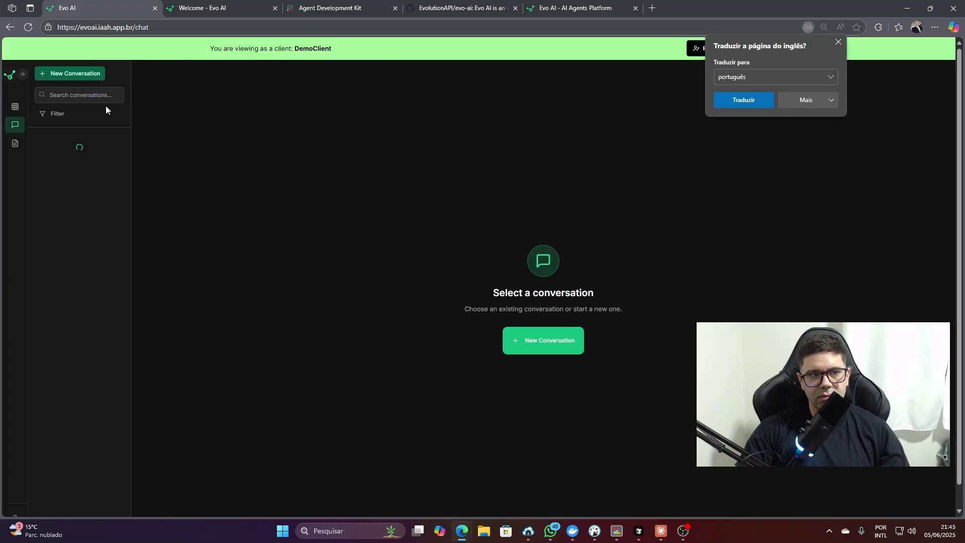
{"action": "left_click", "coordinate": [82, 154]}
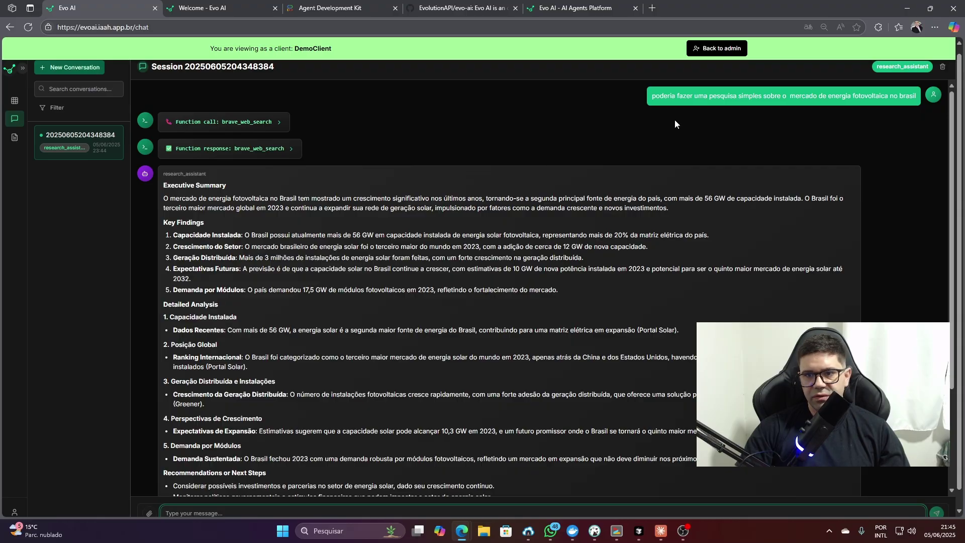
{"action": "left_click_drag", "start_coordinate": [667, 99], "coordinate": [868, 97]}
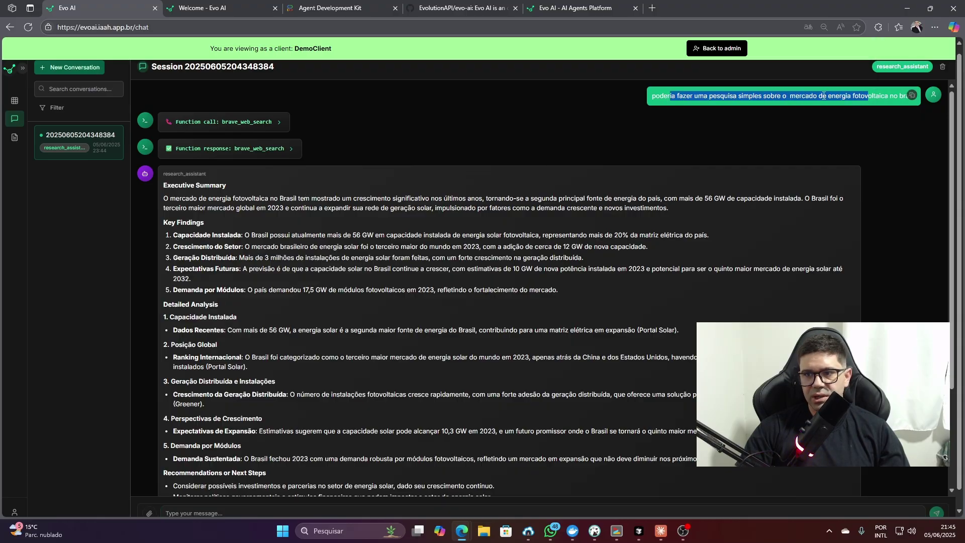
{"action": "left_click", "coordinate": [798, 94]}
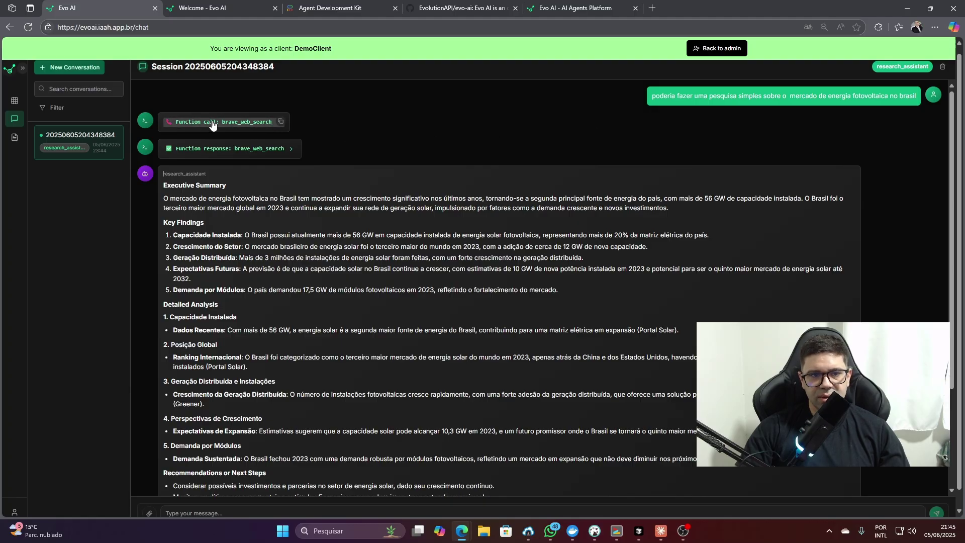
Inspect the brave_web_search function call's query and the function response, collapse both, and skim the agent's answer
{"action": "left_click", "coordinate": [246, 123]}
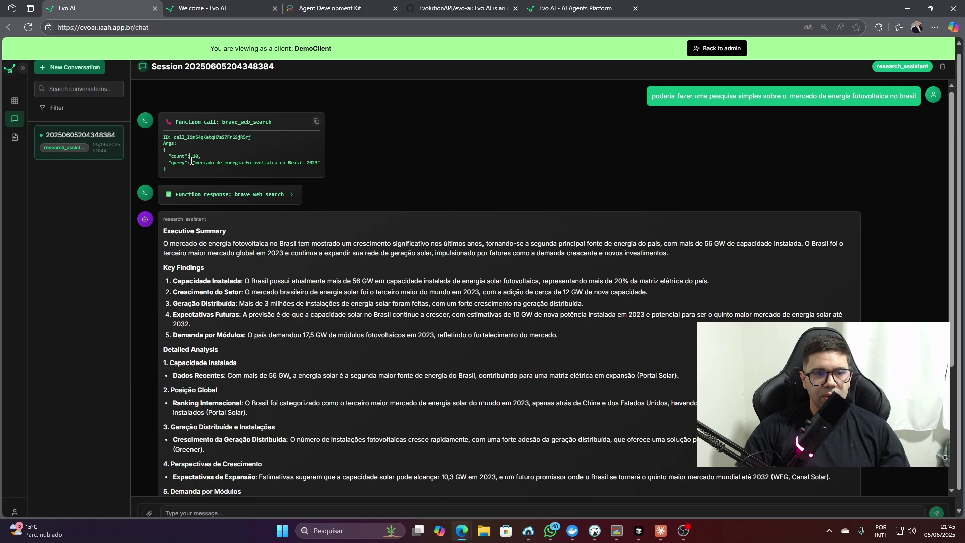
{"action": "left_click_drag", "start_coordinate": [195, 164], "coordinate": [291, 163]}
{"action": "left_click", "coordinate": [195, 167]}
{"action": "left_click", "coordinate": [200, 194]}
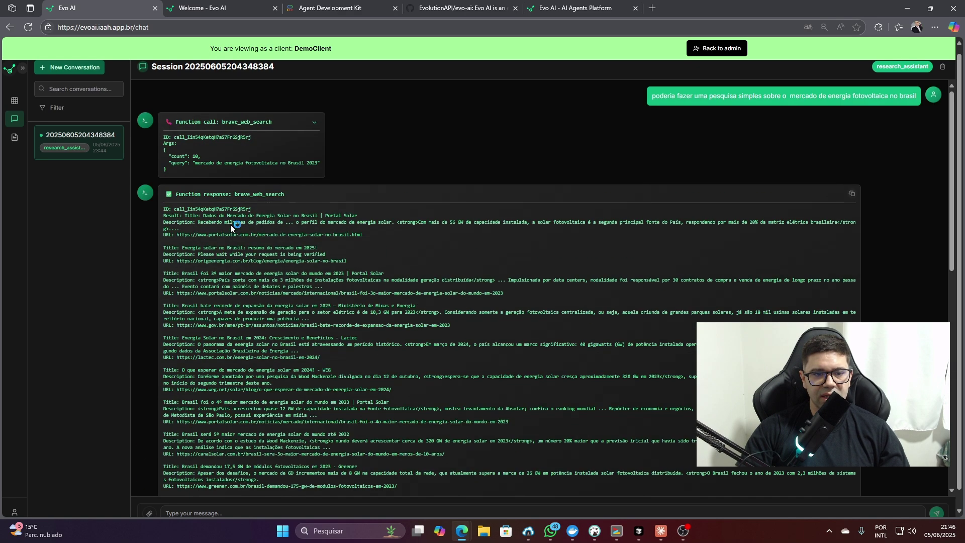
{"action": "left_click", "coordinate": [236, 121]}
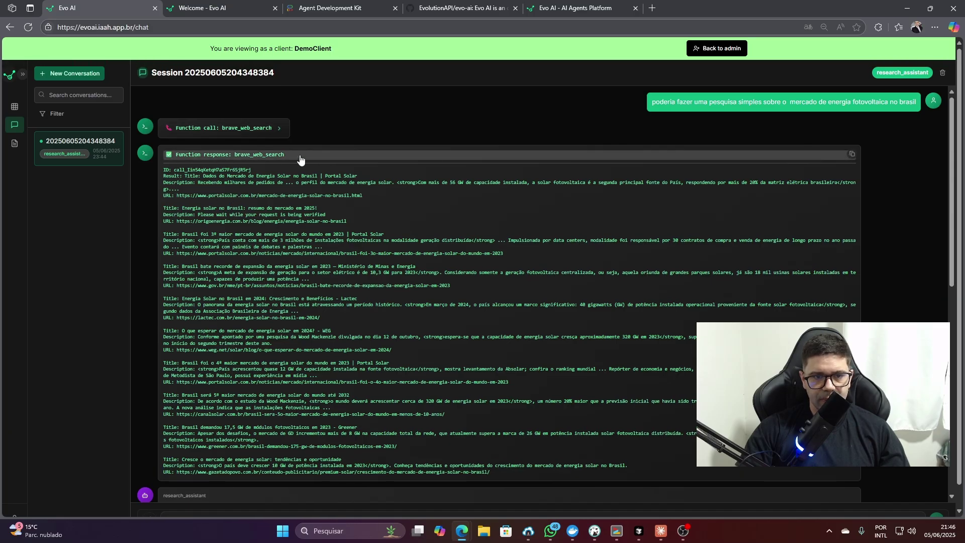
{"action": "left_click", "coordinate": [297, 159]}
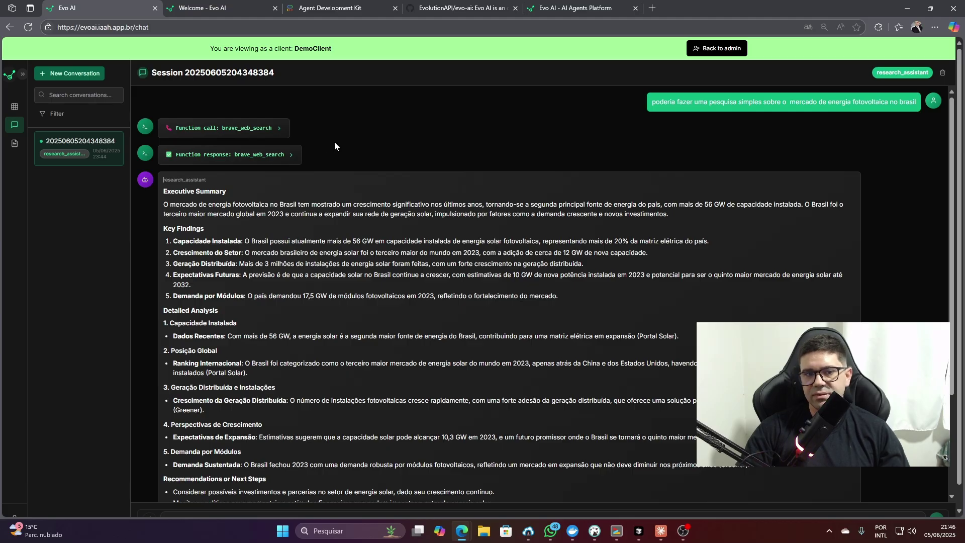
{"action": "scroll", "coordinate": [232, 230], "scroll_direction": "down", "scroll_amount": 3}
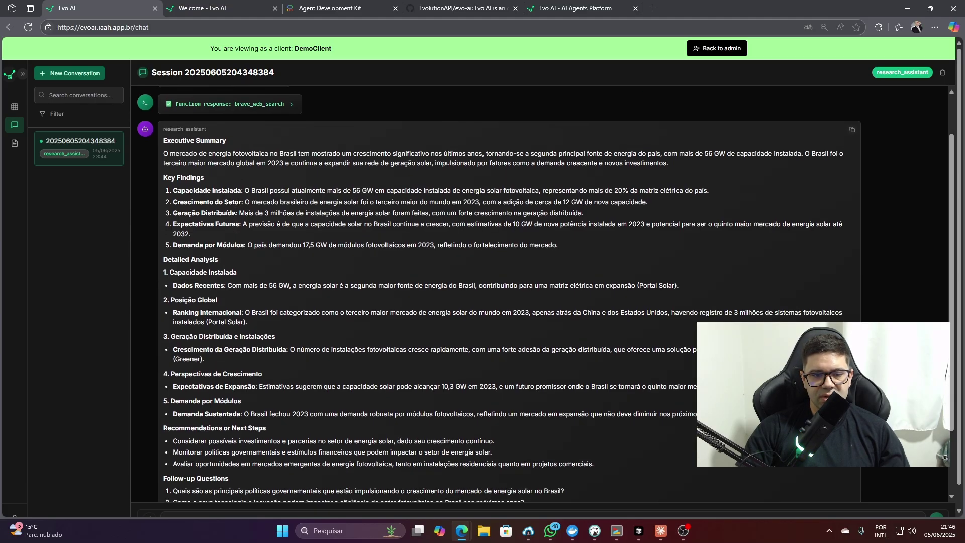
{"action": "scroll", "coordinate": [233, 211], "scroll_direction": "up", "scroll_amount": 3}
Search the available agents for "re" and start a new conversation with research_assistant
{"action": "left_click", "coordinate": [77, 77]}
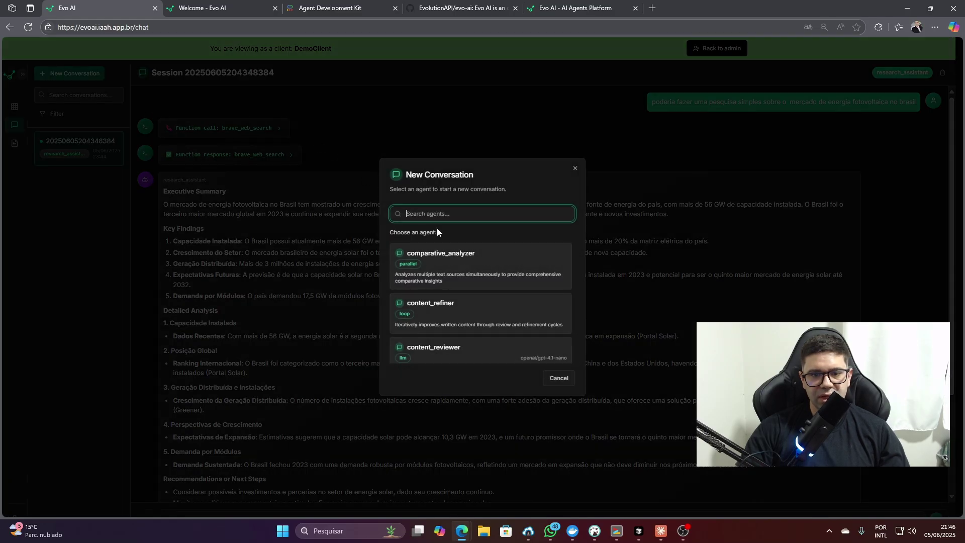
{"action": "left_click", "coordinate": [370, 131]}
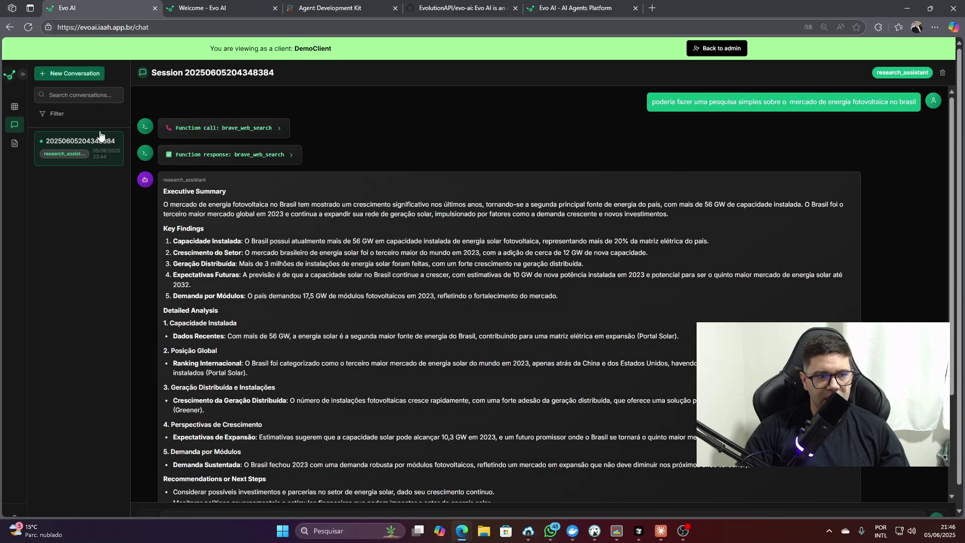
{"action": "left_click", "coordinate": [73, 76]}
{"action": "type", "text": "re"}
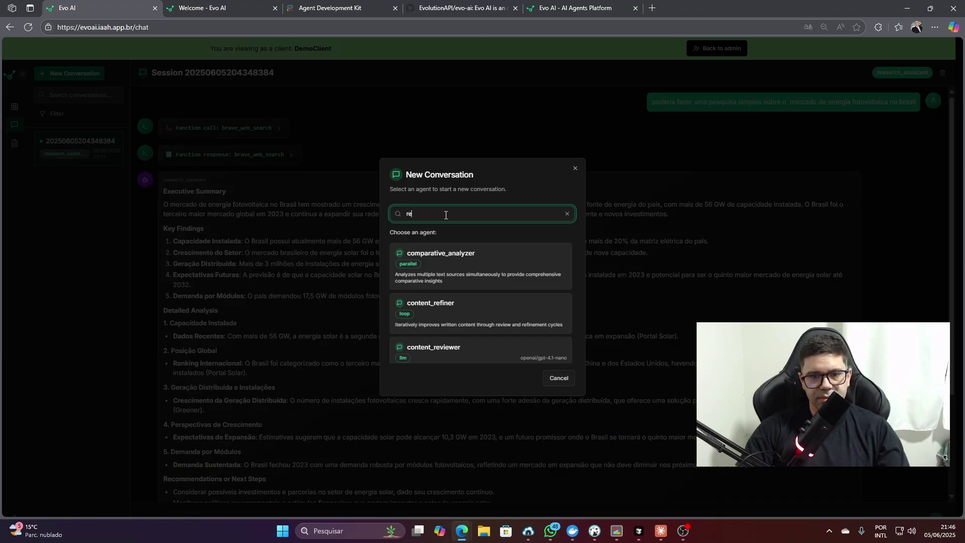
{"action": "type", "text": "s"}
{"action": "key", "text": "BackSpace"}
{"action": "scroll", "coordinate": [458, 284], "scroll_direction": "down", "scroll_amount": 5}
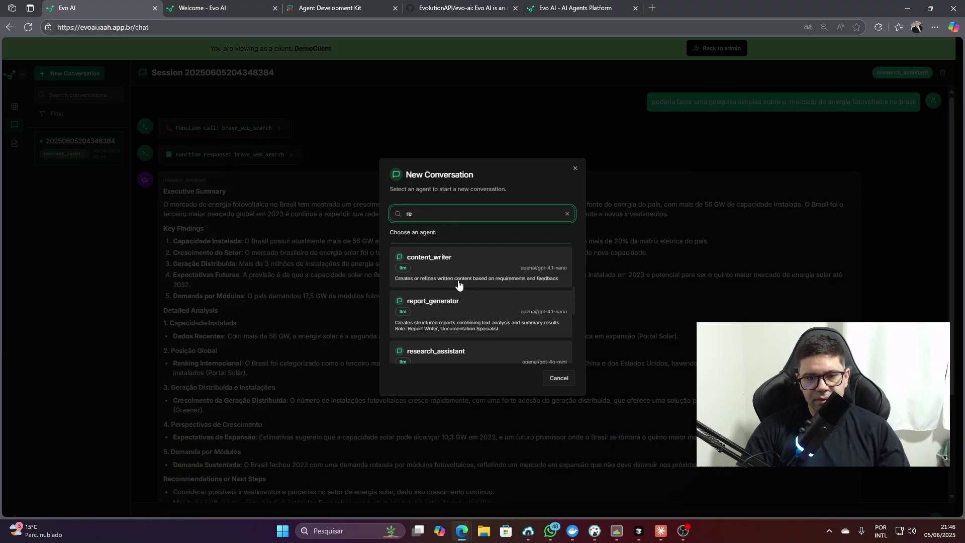
{"action": "left_click", "coordinate": [447, 293]}
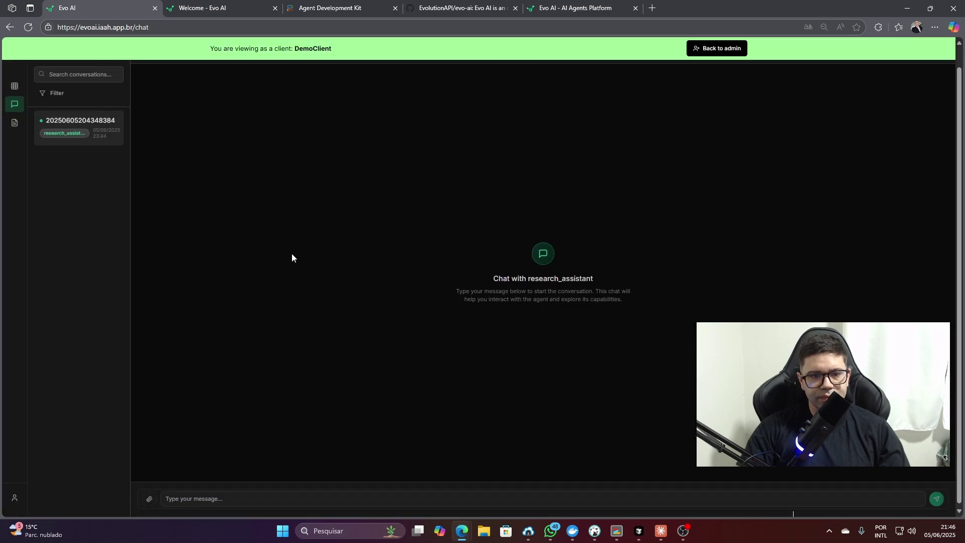
Send "Preciso pesquisar sobre o mercado de aplicativos de delivery no Brasil. Quais são os principais players, tendências de crescimento, desafios do setor e oportunidades de inovação?"
{"action": "type", "text": "Preciso pesquisar sobre o mercado de aplicativos de delivery no Brasil. Quais são os principais players, tendências de crescimento, desafios do setor e oportunidades de inovação?"}
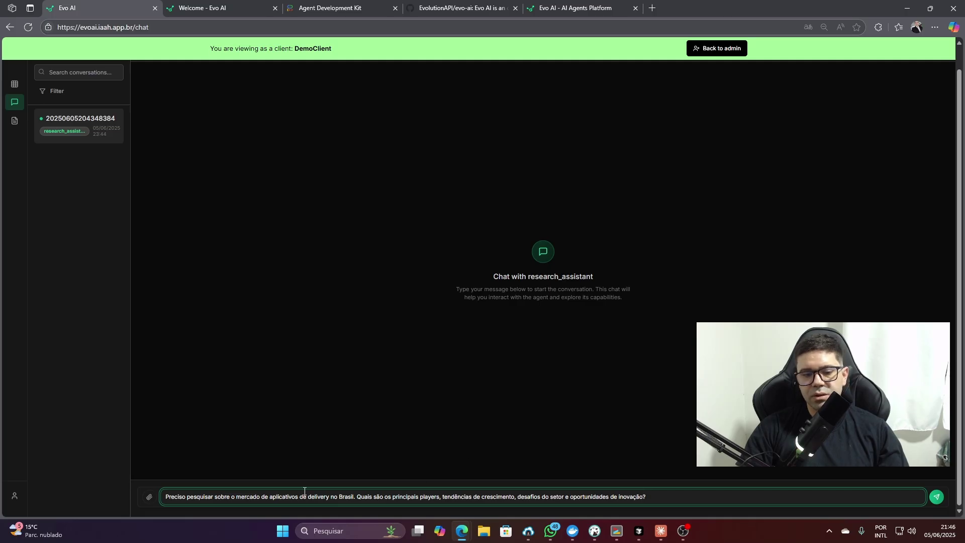
{"action": "left_click_drag", "start_coordinate": [372, 497], "coordinate": [490, 497]}
{"action": "left_click", "coordinate": [509, 468]}
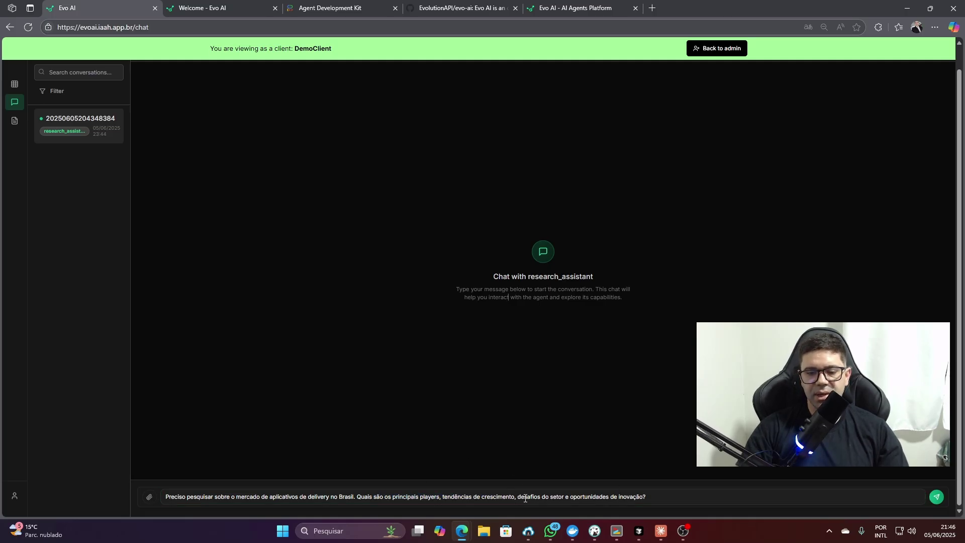
{"action": "left_click", "coordinate": [936, 496]}
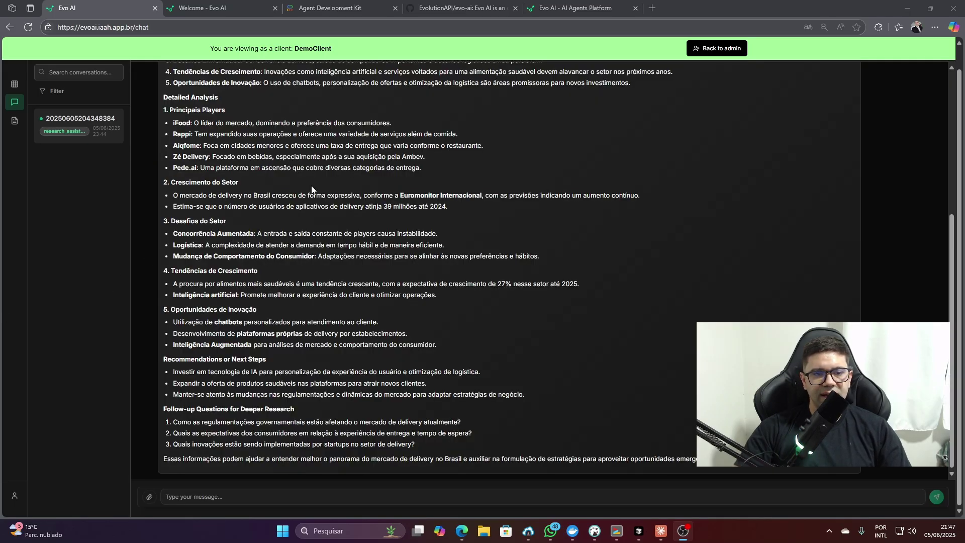
Read the Executive Summary of the agent's answer on the delivery app market
{"action": "scroll", "coordinate": [219, 172], "scroll_direction": "up", "scroll_amount": 5}
{"action": "scroll", "coordinate": [220, 172], "scroll_direction": "down", "scroll_amount": 1}
{"action": "left_click_drag", "start_coordinate": [165, 151], "coordinate": [406, 161]}
{"action": "left_click", "coordinate": [296, 152]}
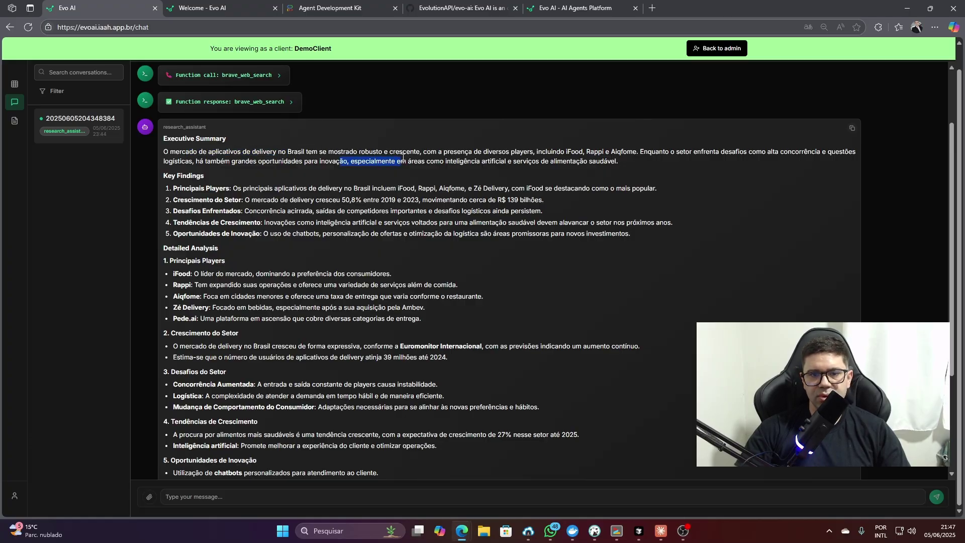
{"action": "left_click", "coordinate": [455, 151]}
{"action": "left_click_drag", "start_coordinate": [551, 151], "coordinate": [857, 152]}
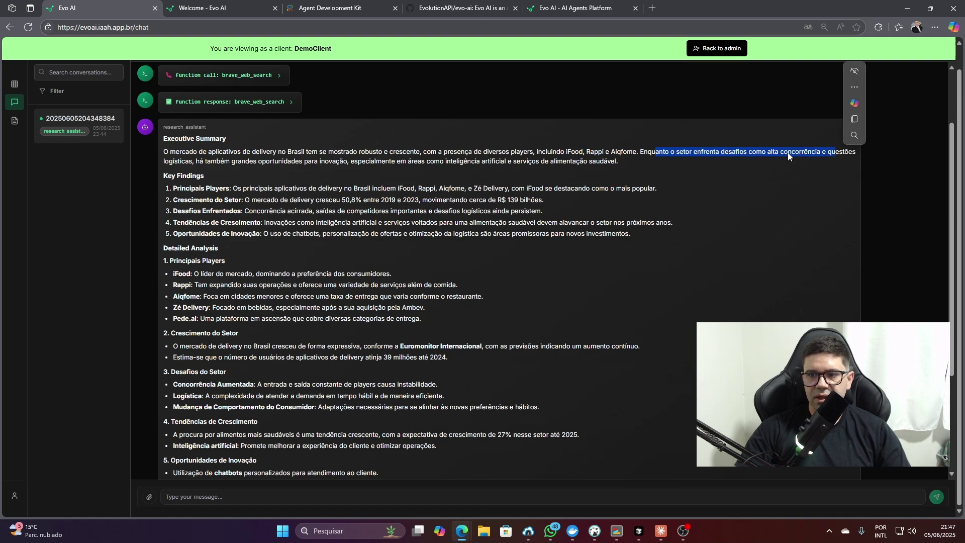
{"action": "left_click", "coordinate": [610, 168]}
{"action": "scroll", "coordinate": [190, 163], "scroll_direction": "down", "scroll_amount": 1}
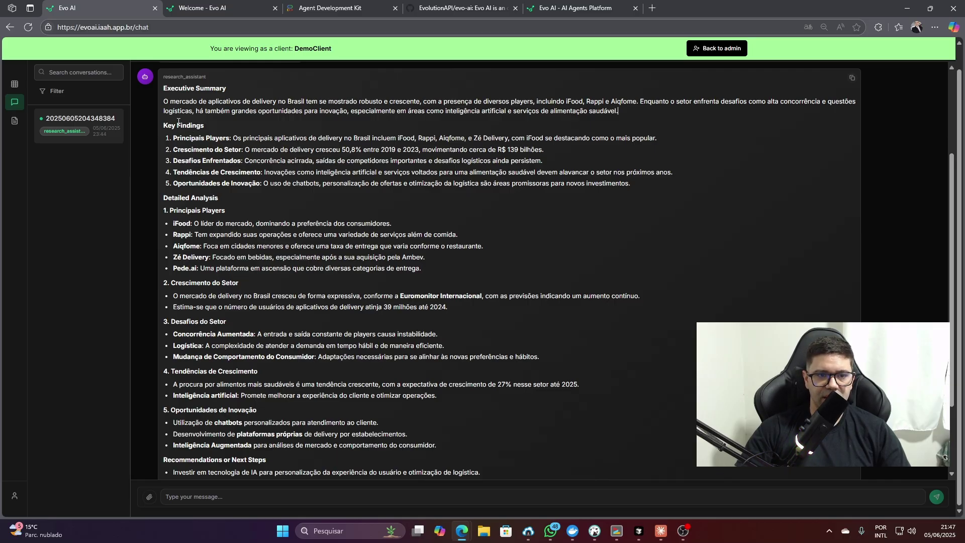
Examine the answer's Key Findings and Detailed Analysis, including sector growth, challenges and main players, down to the follow-up questions
{"action": "left_click_drag", "start_coordinate": [188, 151], "coordinate": [277, 154]}
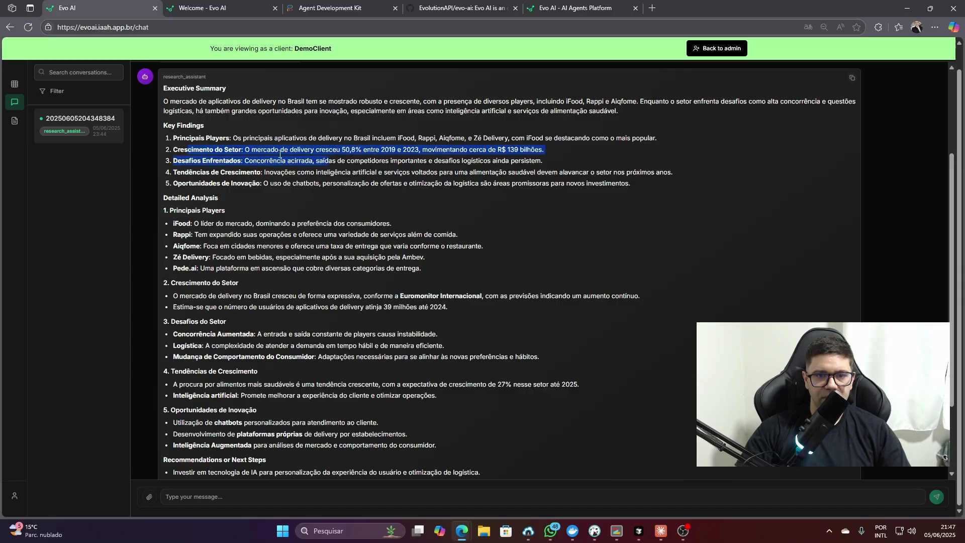
{"action": "left_click", "coordinate": [361, 137]}
{"action": "left_click_drag", "start_coordinate": [369, 150], "coordinate": [532, 149]}
{"action": "left_click_drag", "start_coordinate": [483, 150], "coordinate": [452, 154]}
{"action": "left_click_drag", "start_coordinate": [214, 161], "coordinate": [346, 161]}
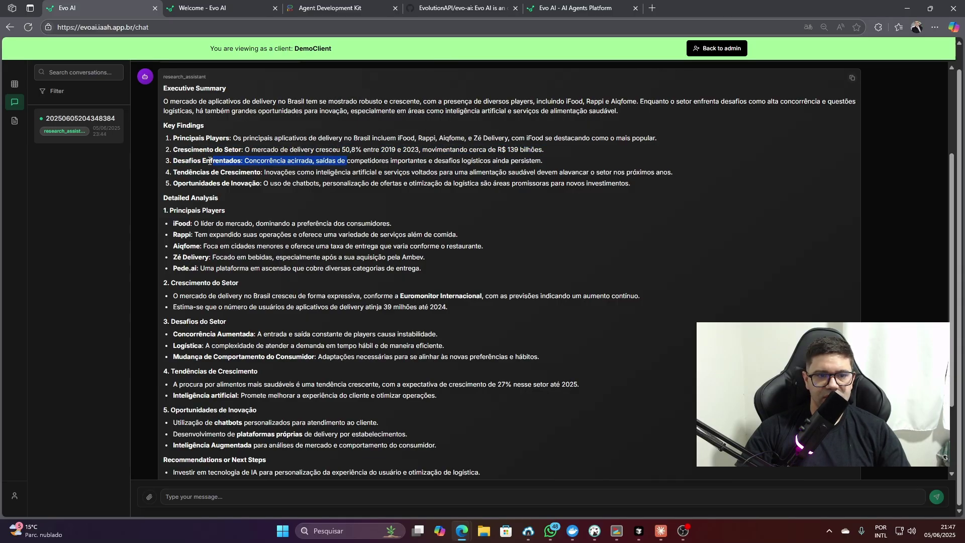
{"action": "scroll", "coordinate": [204, 182], "scroll_direction": "down", "scroll_amount": 1}
{"action": "left_click_drag", "start_coordinate": [183, 167], "coordinate": [315, 184]}
{"action": "left_click", "coordinate": [190, 176]}
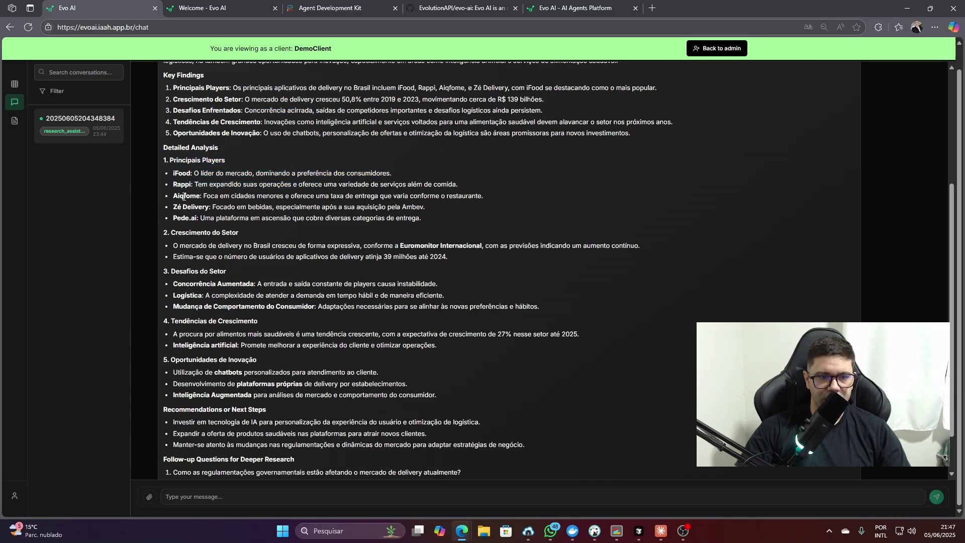
{"action": "left_click_drag", "start_coordinate": [190, 217], "coordinate": [194, 217]}
{"action": "scroll", "coordinate": [186, 178], "scroll_direction": "down", "scroll_amount": 1}
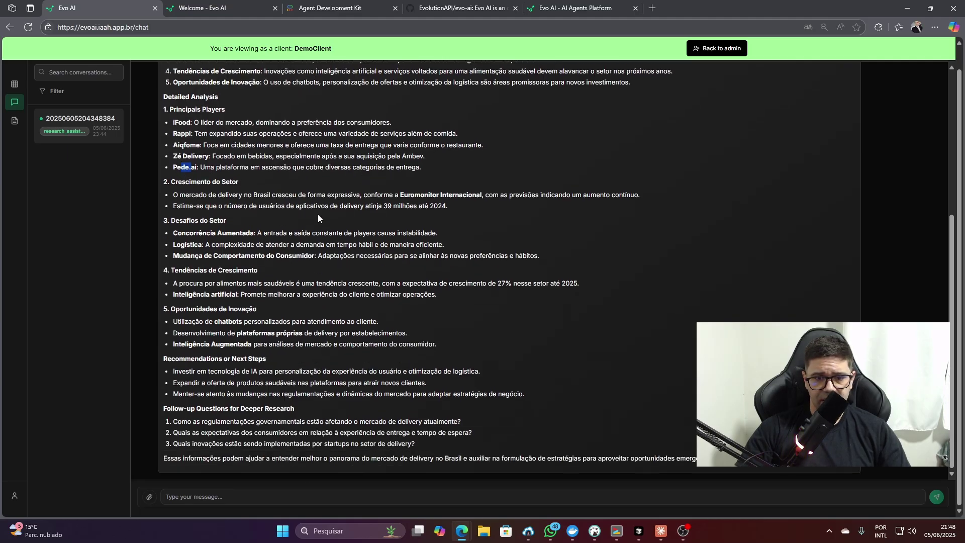
Read the answer's "Crescimento do Setor" section on delivery app users and skim the rest of the analysis
{"action": "left_click_drag", "start_coordinate": [330, 206], "coordinate": [449, 206]}
{"action": "left_click", "coordinate": [384, 215]}
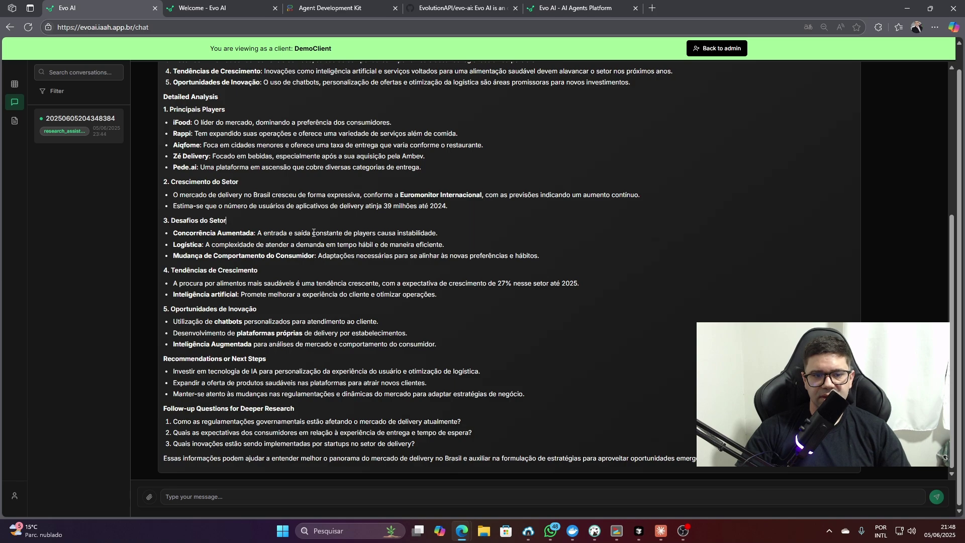
{"action": "scroll", "coordinate": [314, 233], "scroll_direction": "up", "scroll_amount": 8}
{"action": "scroll", "coordinate": [312, 235], "scroll_direction": "down", "scroll_amount": 8}
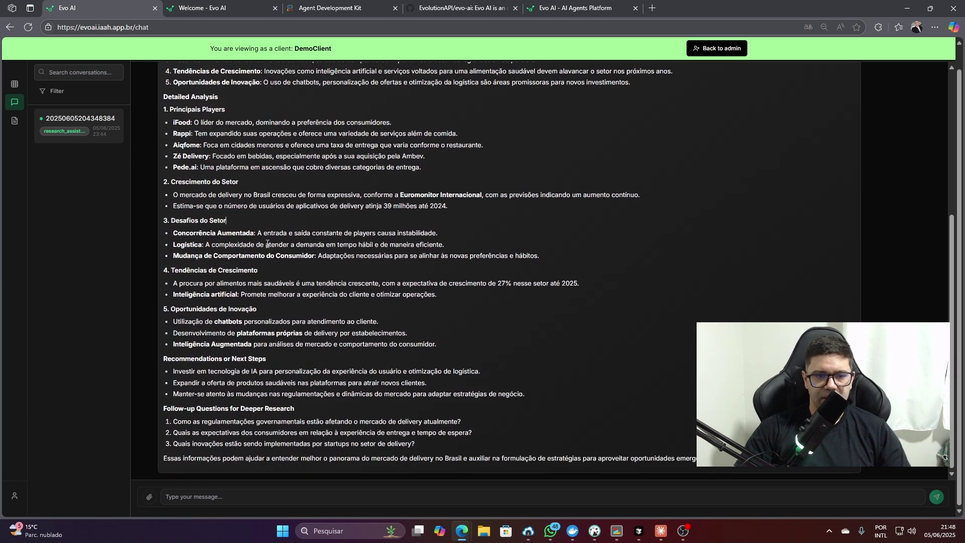
{"action": "scroll", "coordinate": [260, 236], "scroll_direction": "up", "scroll_amount": 4}
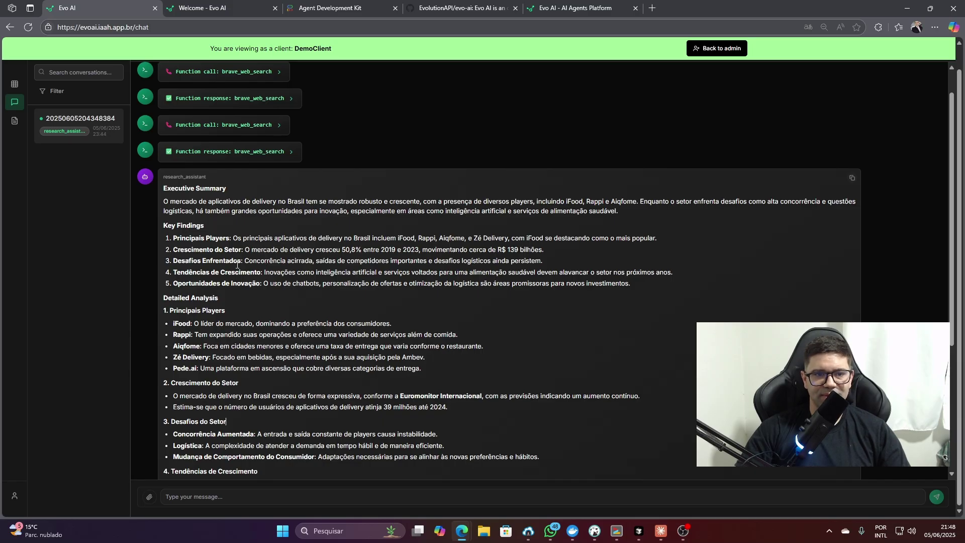
Inspect the query arguments of the first brave_web_search function call and the search results in its response
{"action": "scroll", "coordinate": [261, 241], "scroll_direction": "up", "scroll_amount": 2}
{"action": "left_click", "coordinate": [232, 105]}
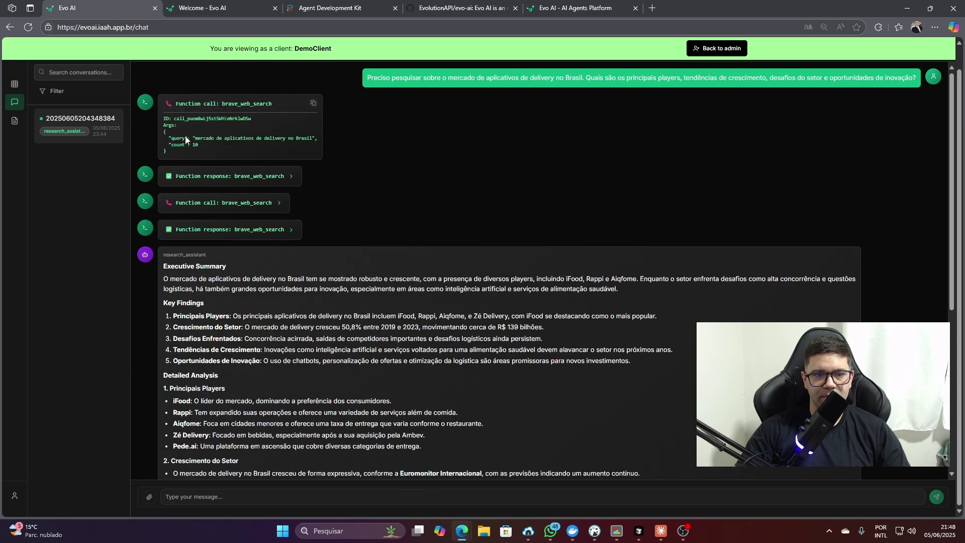
{"action": "left_click", "coordinate": [234, 180]}
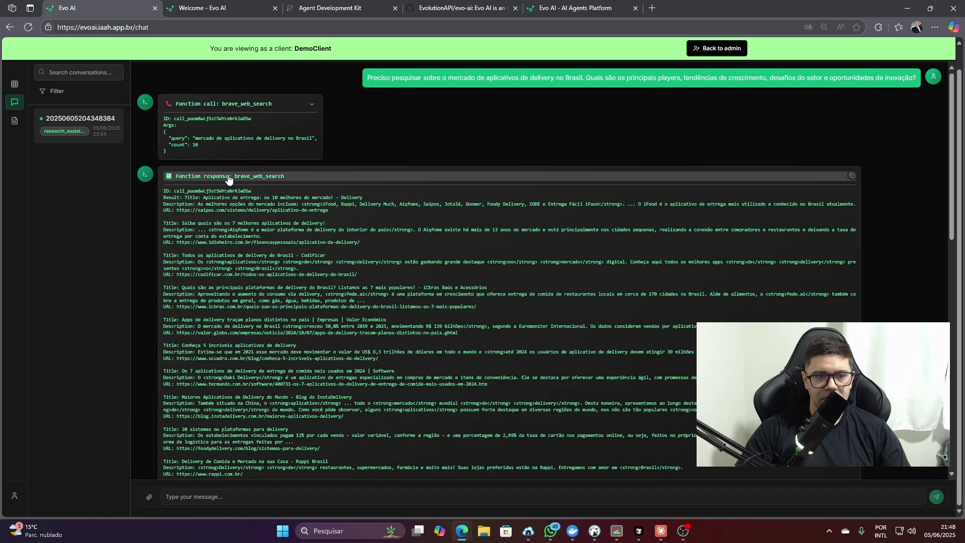
{"action": "left_click", "coordinate": [228, 179]}
{"action": "left_click", "coordinate": [224, 203]}
{"action": "left_click_drag", "start_coordinate": [217, 235], "coordinate": [285, 240]}
{"action": "left_click", "coordinate": [264, 203]}
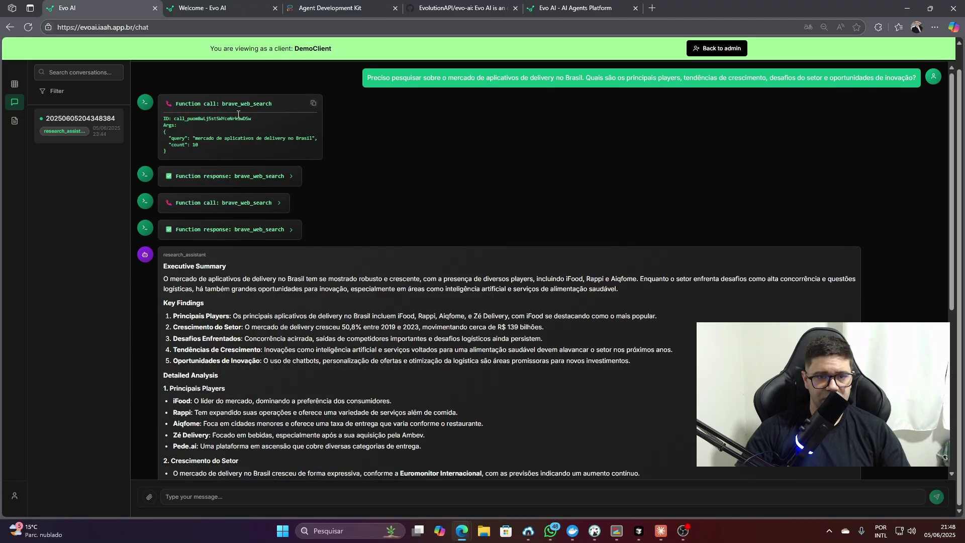
Collapse the first brave_web_search call and examine the second search's call and response
{"action": "left_click", "coordinate": [221, 104]}
{"action": "left_click", "coordinate": [227, 183]}
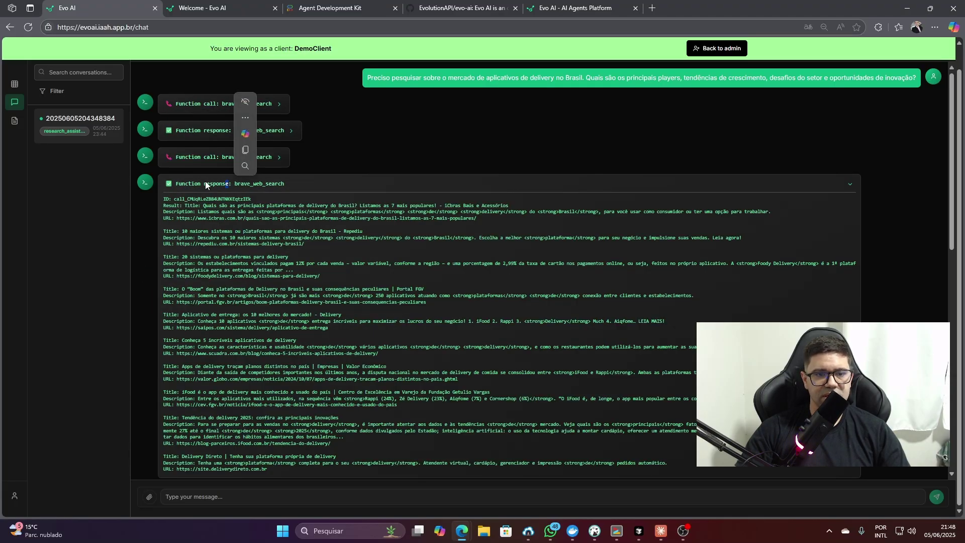
{"action": "left_click", "coordinate": [216, 157]}
{"action": "left_click", "coordinate": [223, 157]}
{"action": "scroll", "coordinate": [201, 251], "scroll_direction": "down", "scroll_amount": 15}
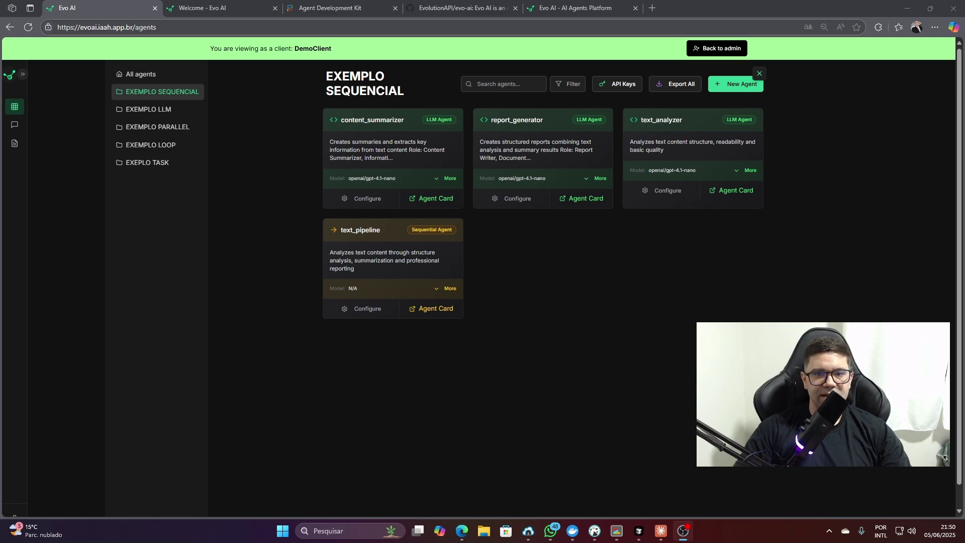
Review the sub-agents selected for text_pipeline in its agent editor and close it without saving
{"action": "left_click", "coordinate": [362, 310]}
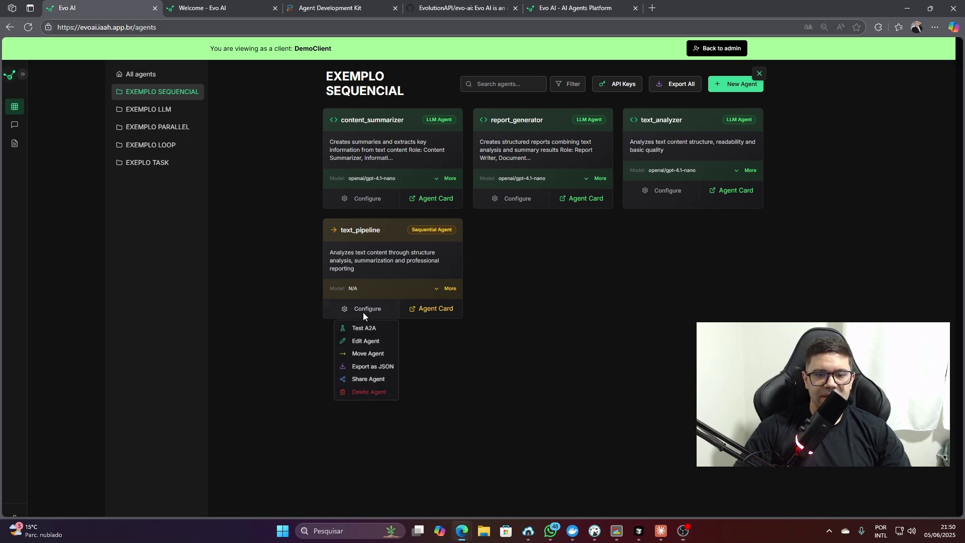
{"action": "left_click", "coordinate": [365, 338]}
{"action": "left_click", "coordinate": [550, 235]}
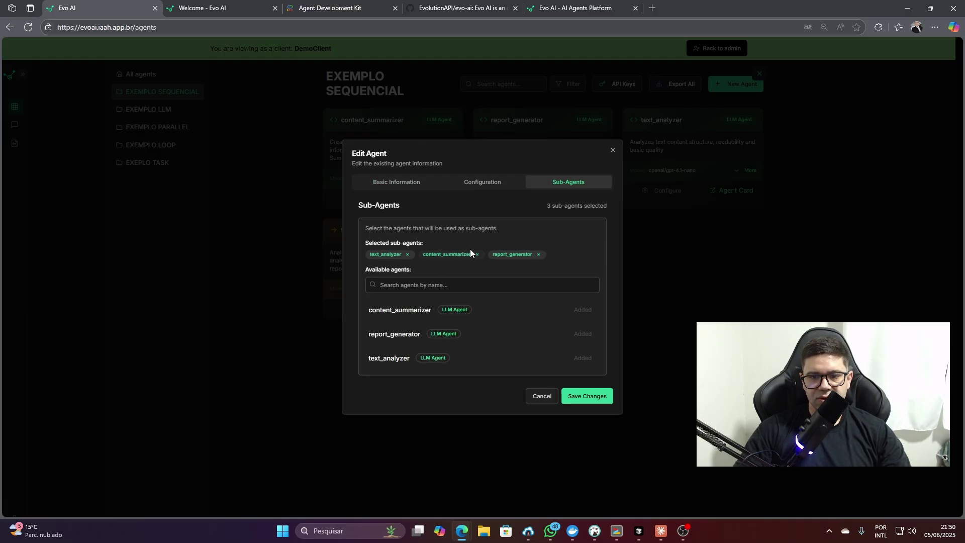
{"action": "left_click", "coordinate": [612, 149]}
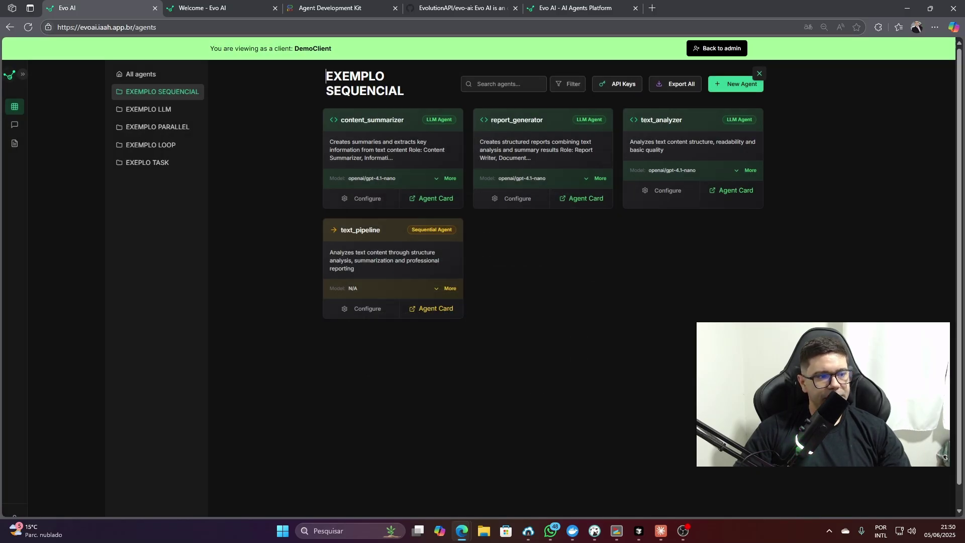
Return to the agents overview and reopen the EXEMPLO SEQUENCIAL folder
{"action": "key", "text": "alt+Tab"}
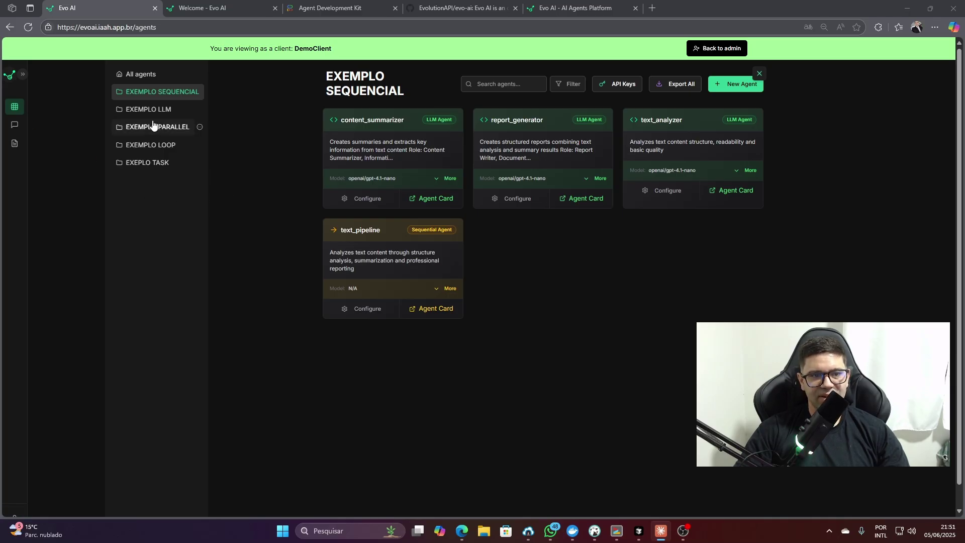
{"action": "left_click", "coordinate": [14, 126]}
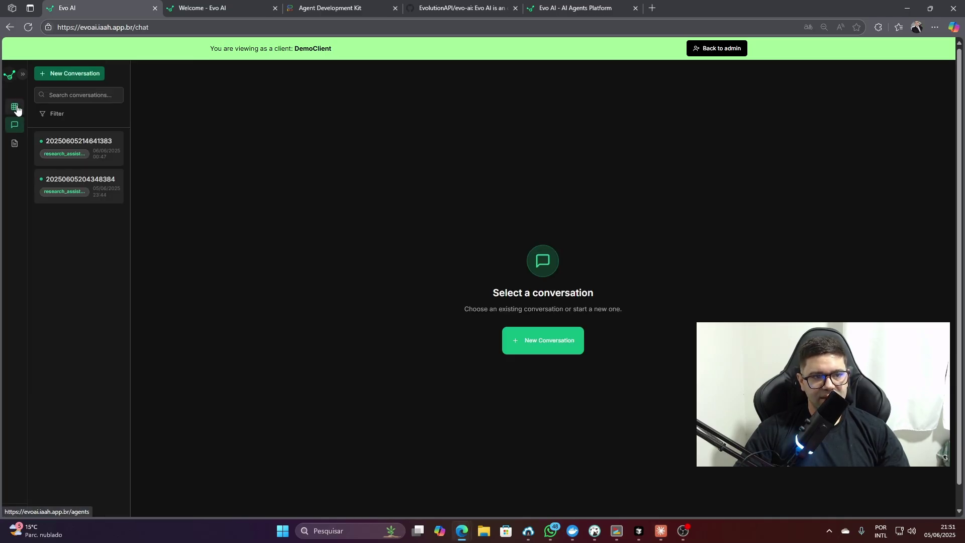
{"action": "left_click", "coordinate": [17, 109]}
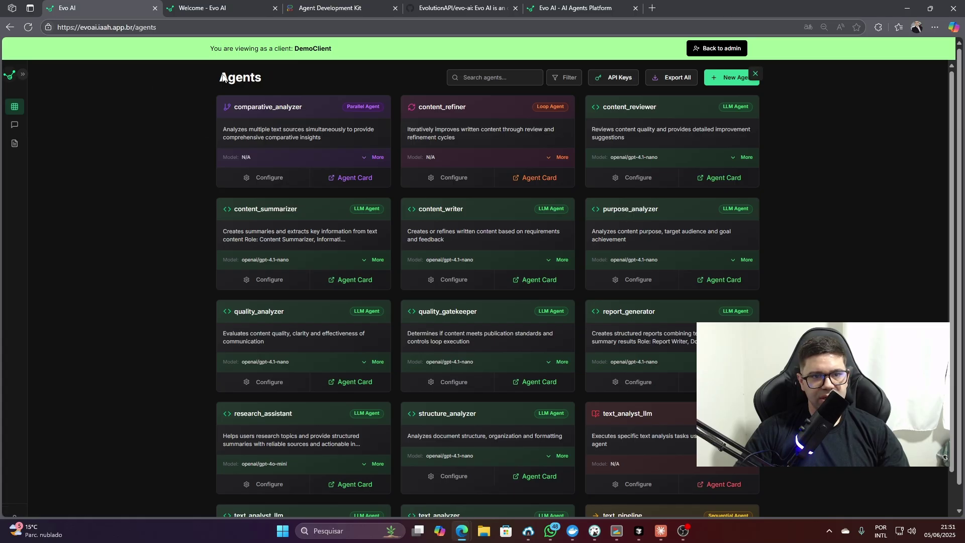
{"action": "left_click", "coordinate": [223, 77]}
{"action": "left_click", "coordinate": [144, 92]}
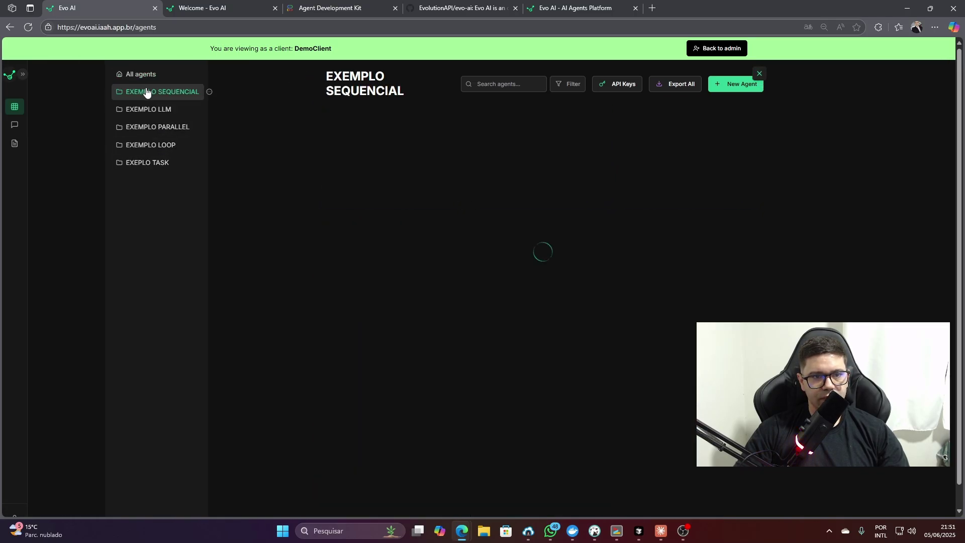
Search the available agents for "text" and start a new conversation with the sequential agent text_pipeline
{"action": "left_click", "coordinate": [14, 126]}
{"action": "left_click", "coordinate": [90, 75]}
{"action": "type", "text": "te"}
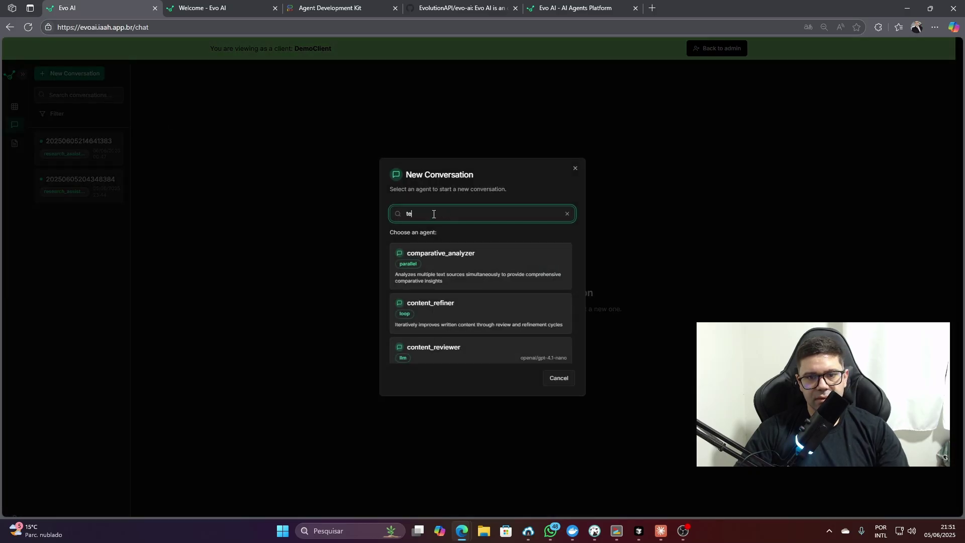
{"action": "type", "text": "xt"}
{"action": "scroll", "coordinate": [473, 289], "scroll_direction": "down", "scroll_amount": 2}
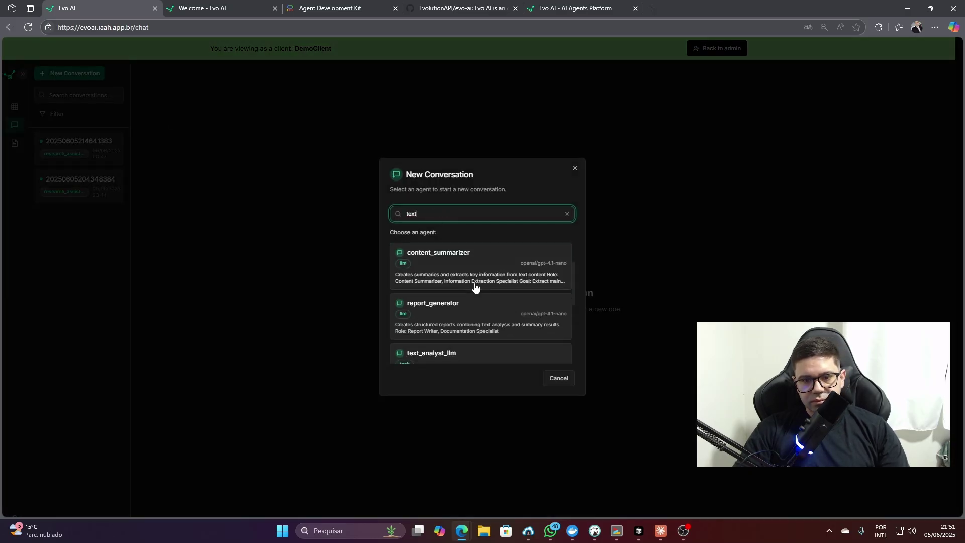
{"action": "scroll", "coordinate": [442, 305], "scroll_direction": "down", "scroll_amount": 1}
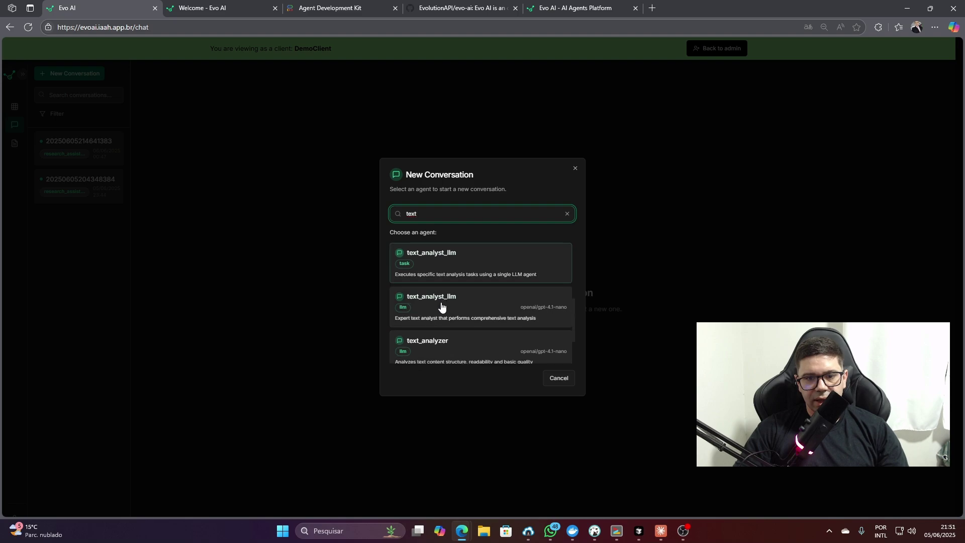
{"action": "scroll", "coordinate": [443, 295], "scroll_direction": "down", "scroll_amount": 1}
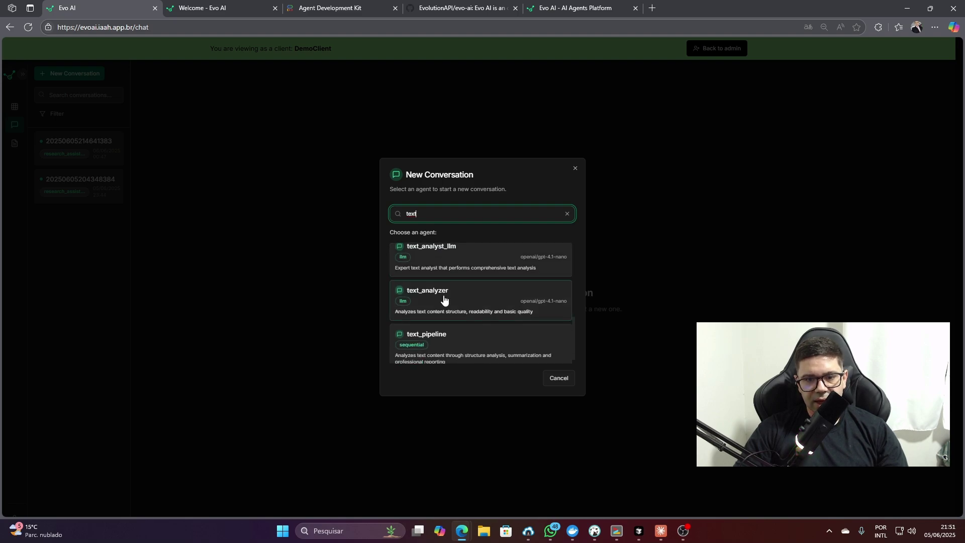
{"action": "scroll", "coordinate": [445, 301], "scroll_direction": "down", "scroll_amount": 1}
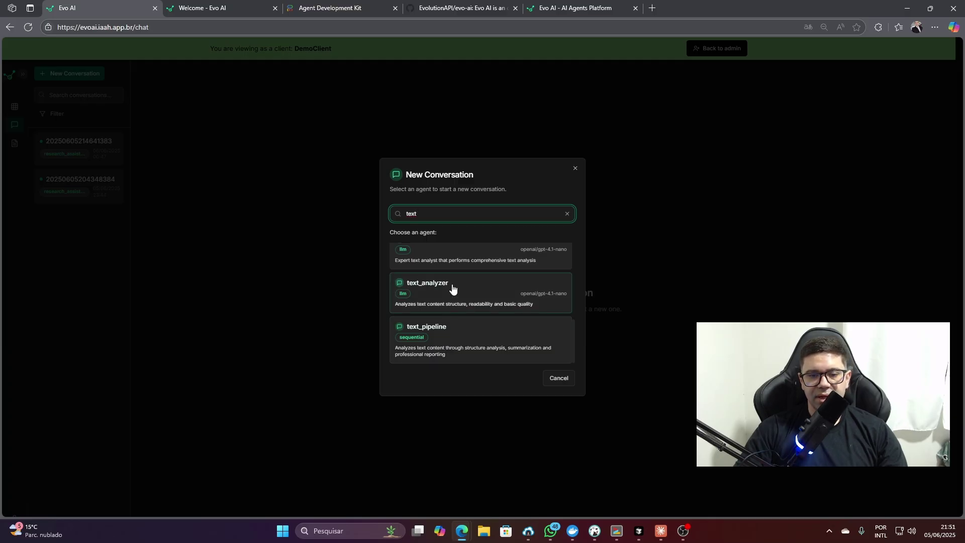
{"action": "left_click", "coordinate": [458, 336]}
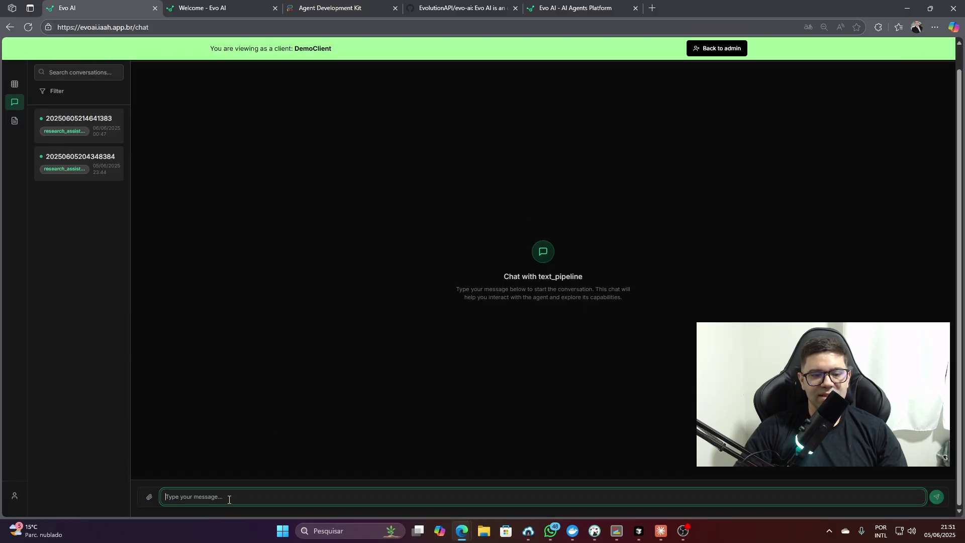
Send the digital marketing text with the request "Analise este texto sobre estratégias de marketing digital e gere um relatório completo com estrutura, resumo e recomendações."
{"action": "key", "text": "ctrl+v"}
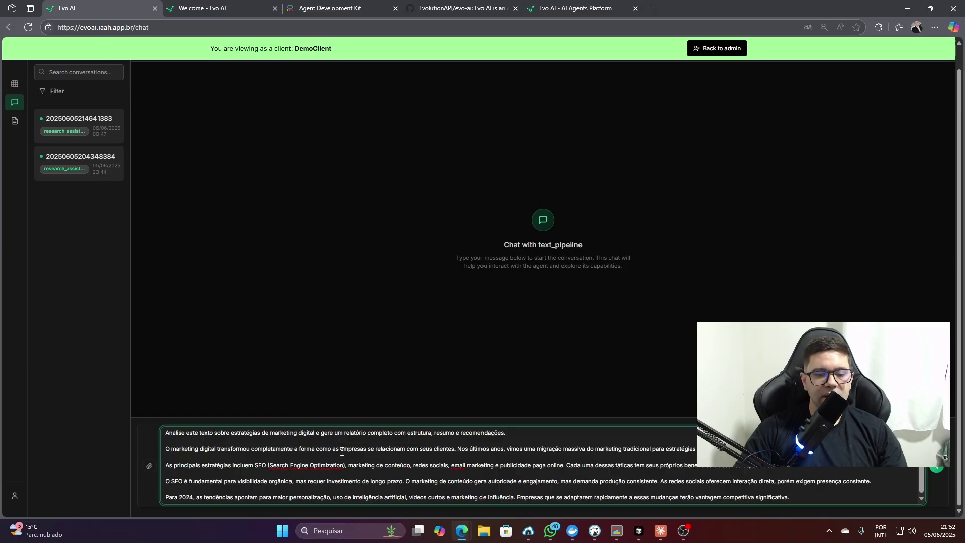
{"action": "key", "text": "alt+Tab"}
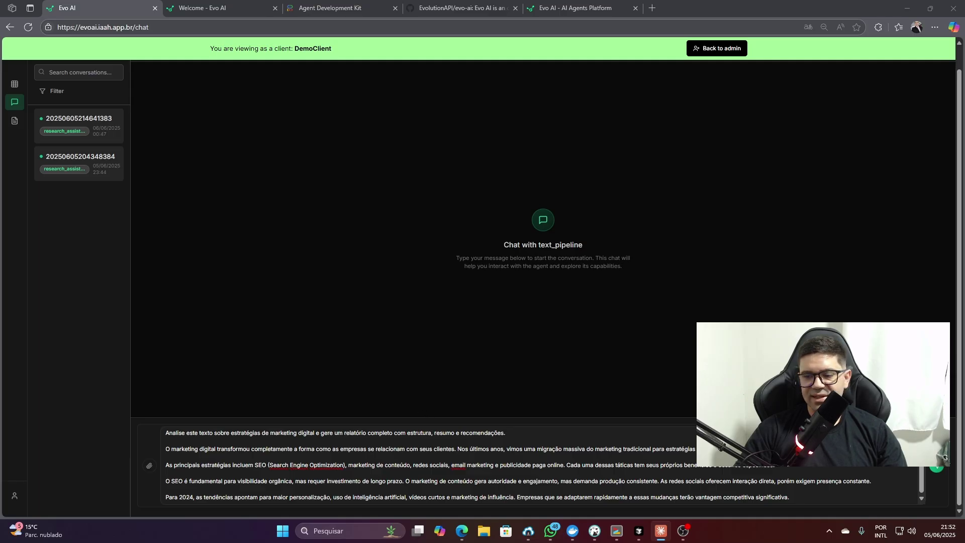
{"action": "left_click", "coordinate": [937, 467]}
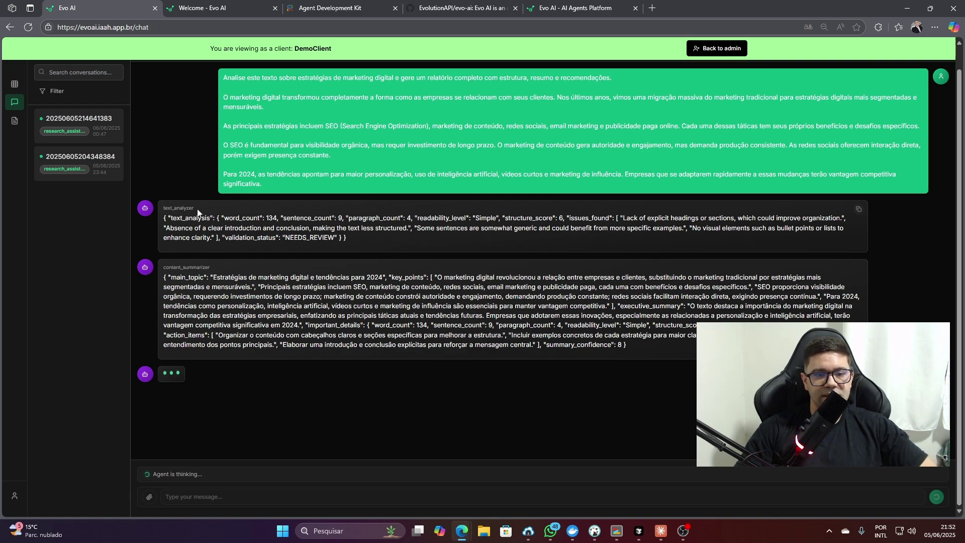
Examine the text_analyzer and content_summarizer outputs and the report_generator report's title, content overview and quality assessment
{"action": "scroll", "coordinate": [223, 246], "scroll_direction": "up", "scroll_amount": 10}
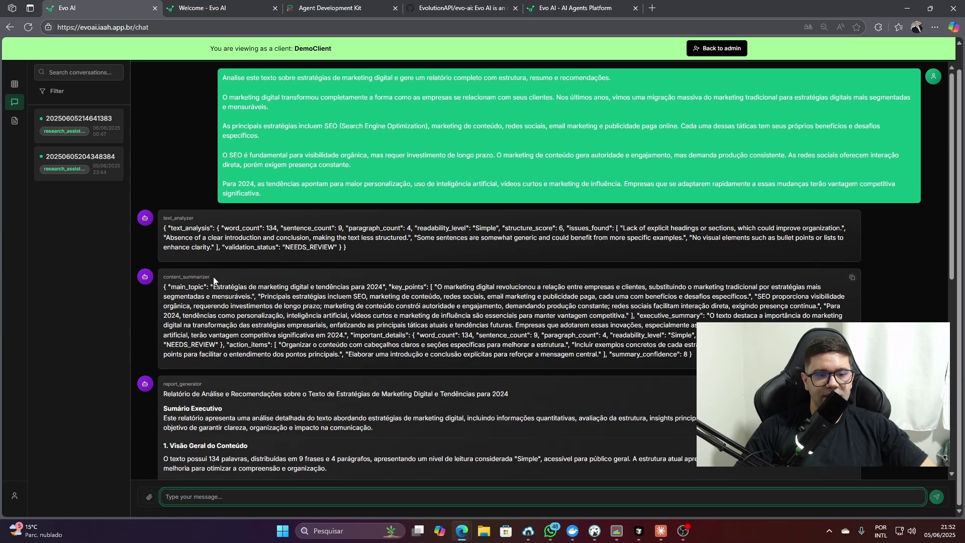
{"action": "scroll", "coordinate": [187, 234], "scroll_direction": "down", "scroll_amount": 1}
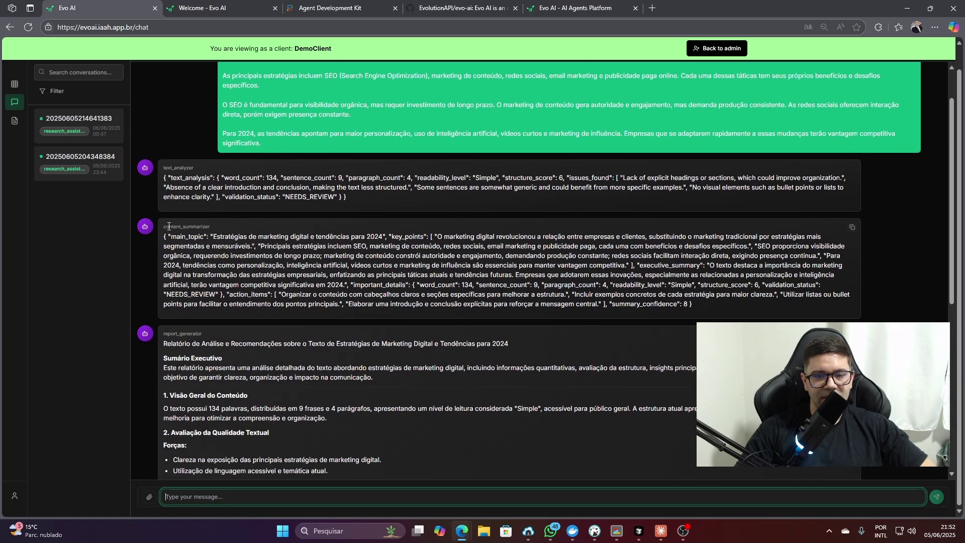
{"action": "scroll", "coordinate": [184, 235], "scroll_direction": "down", "scroll_amount": 3}
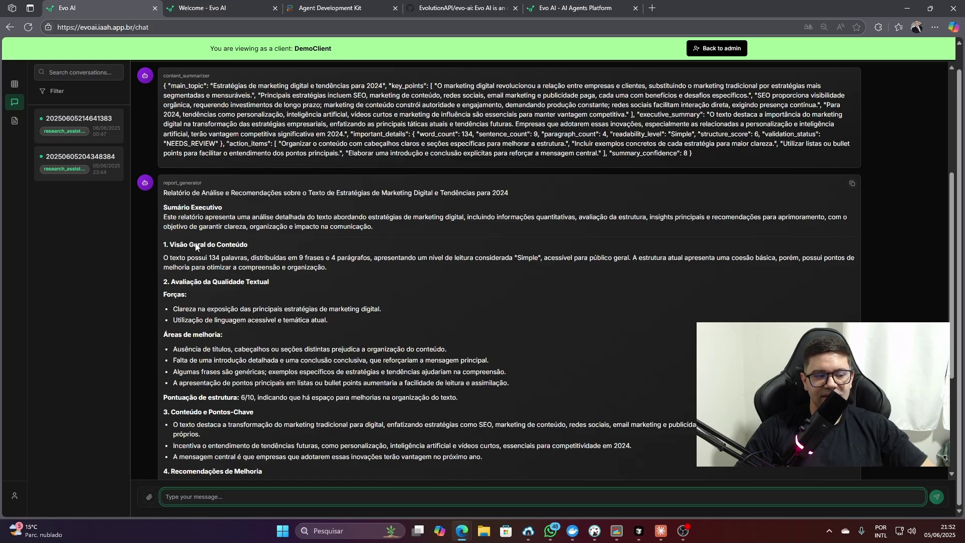
{"action": "scroll", "coordinate": [214, 208], "scroll_direction": "down", "scroll_amount": 1}
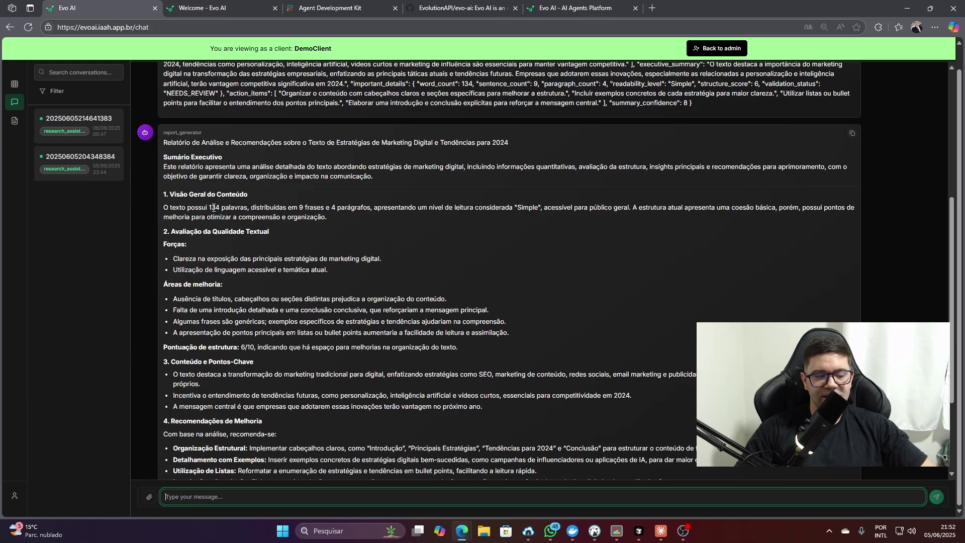
{"action": "left_click_drag", "start_coordinate": [203, 144], "coordinate": [455, 144]}
{"action": "scroll", "coordinate": [201, 121], "scroll_direction": "down", "scroll_amount": 1}
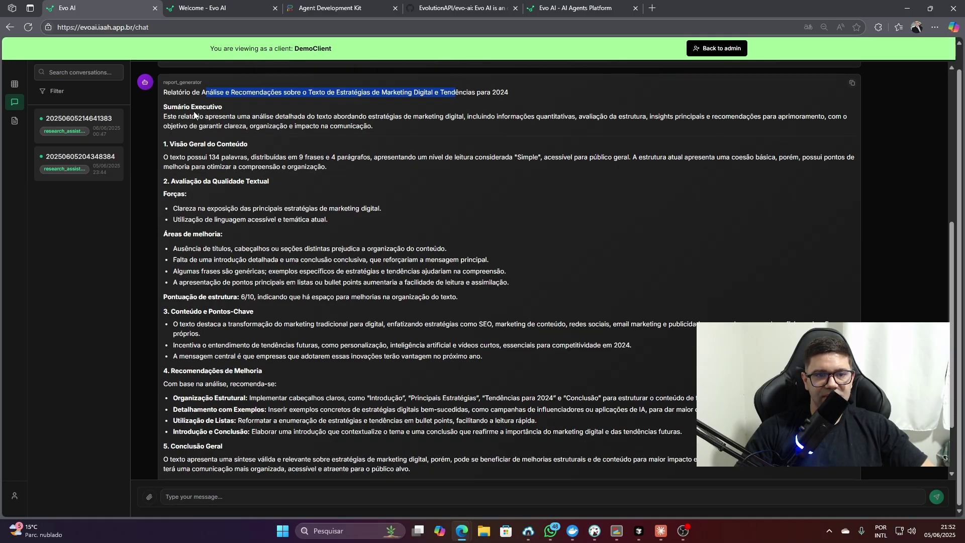
{"action": "left_click_drag", "start_coordinate": [190, 145], "coordinate": [248, 144]}
{"action": "scroll", "coordinate": [193, 176], "scroll_direction": "down", "scroll_amount": 2}
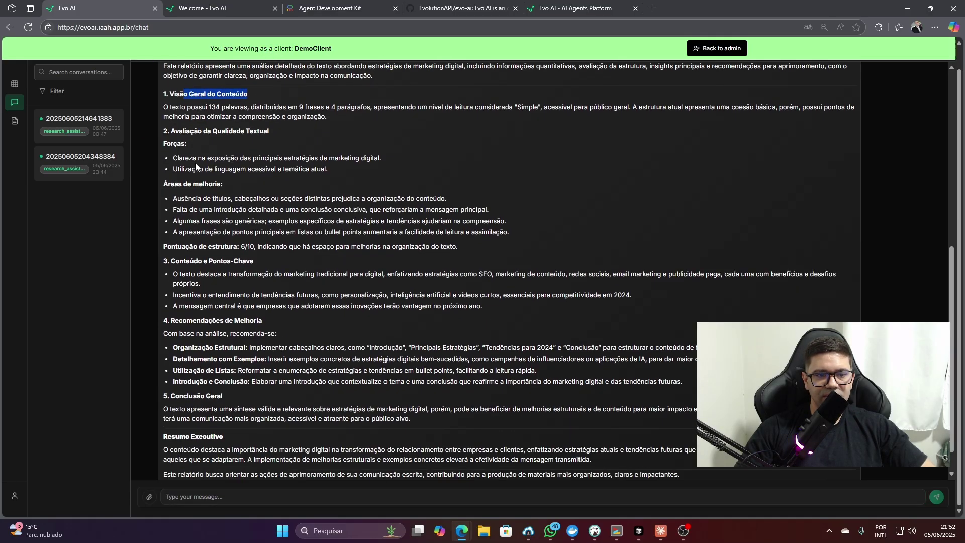
Compare the sub-agents' outputs and read the generated report's "Conclusão Geral" section
{"action": "scroll", "coordinate": [207, 218], "scroll_direction": "up", "scroll_amount": 7}
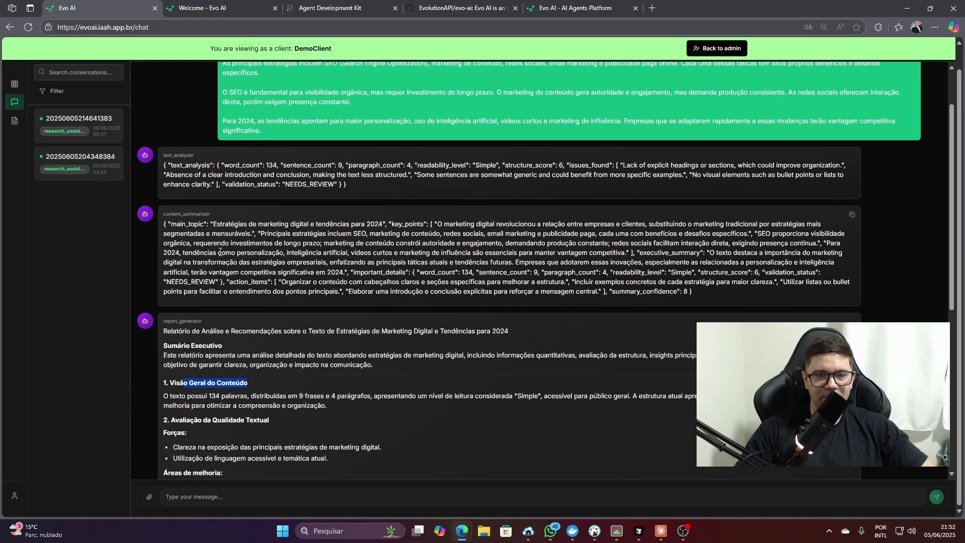
{"action": "scroll", "coordinate": [215, 258], "scroll_direction": "down", "scroll_amount": 7}
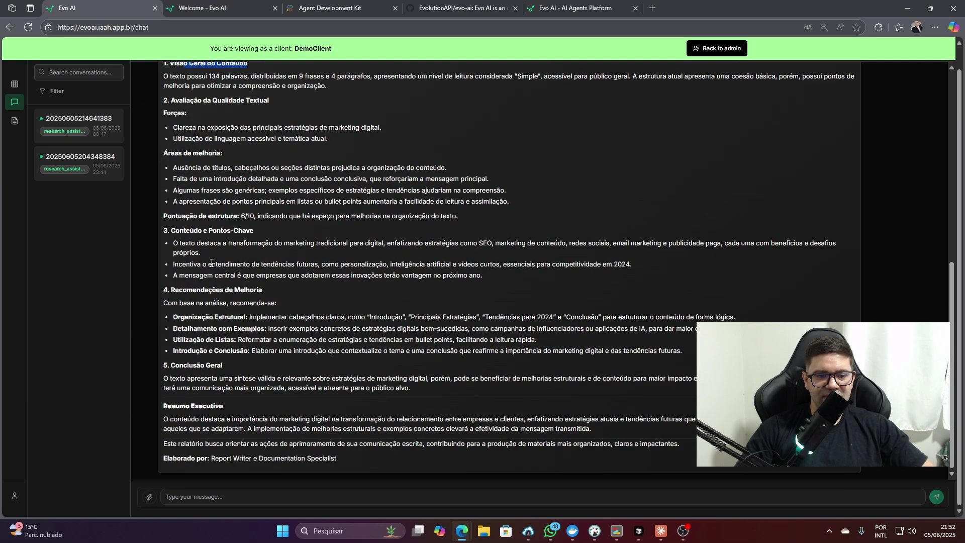
{"action": "left_click_drag", "start_coordinate": [197, 378], "coordinate": [698, 380]}
{"action": "left_click", "coordinate": [259, 391]}
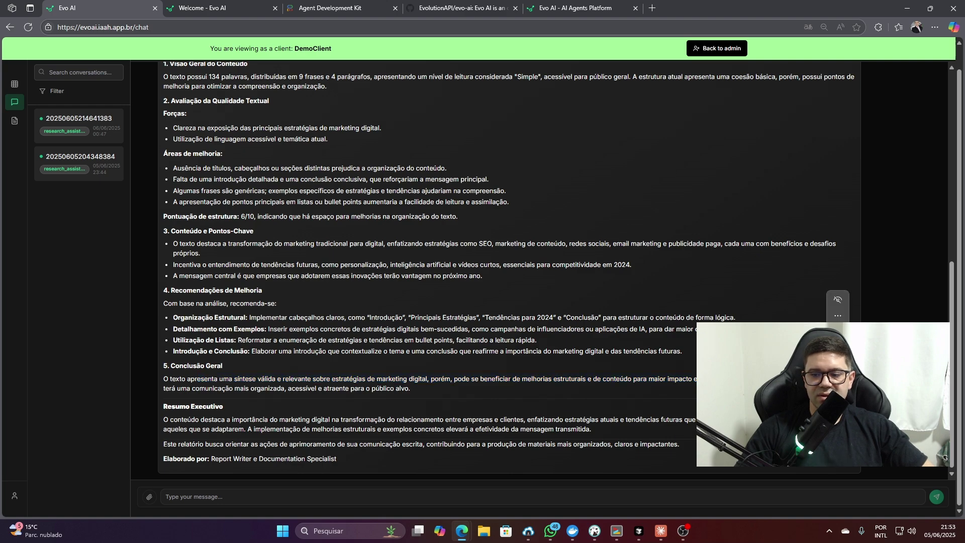
{"action": "left_click_drag", "start_coordinate": [180, 388], "coordinate": [410, 389]}
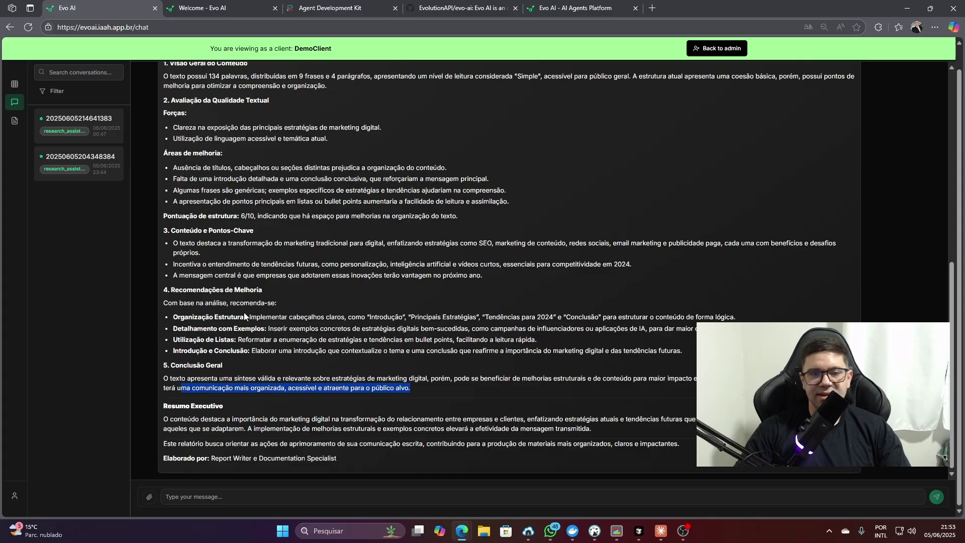
{"action": "scroll", "coordinate": [231, 342], "scroll_direction": "up", "scroll_amount": 3}
{"action": "scroll", "coordinate": [231, 343], "scroll_direction": "up", "scroll_amount": 4}
{"action": "scroll", "coordinate": [230, 343], "scroll_direction": "down", "scroll_amount": 8}
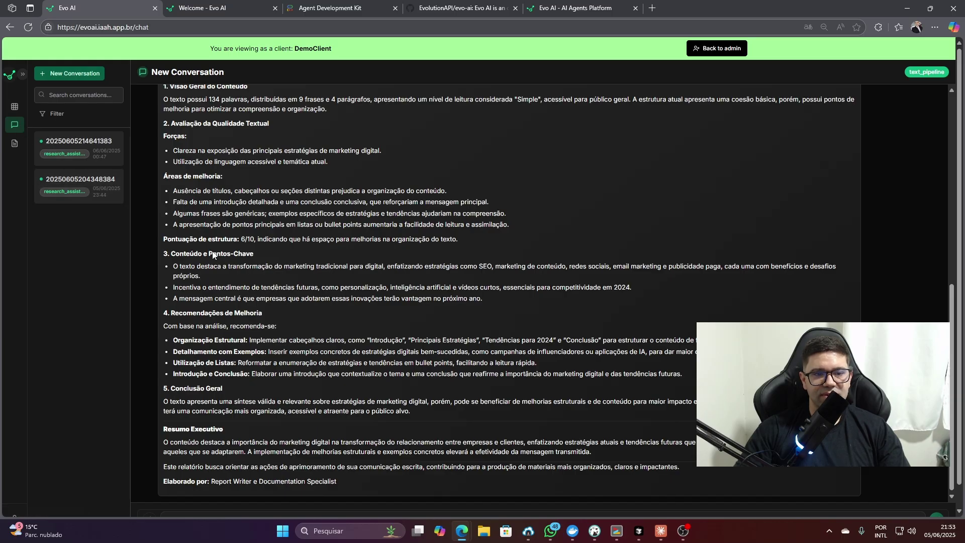
{"action": "scroll", "coordinate": [276, 285], "scroll_direction": "up", "scroll_amount": 8}
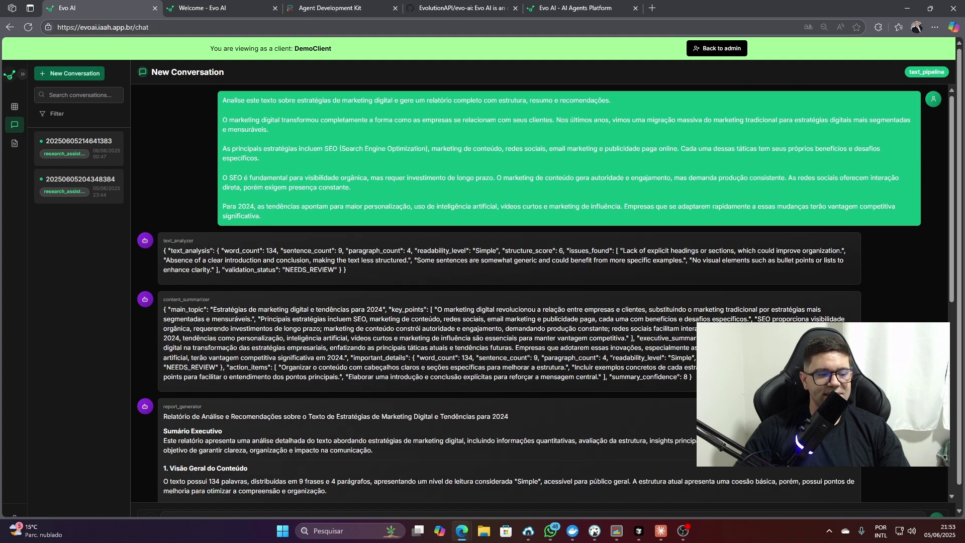
{"action": "key", "text": "alt+Tab"}
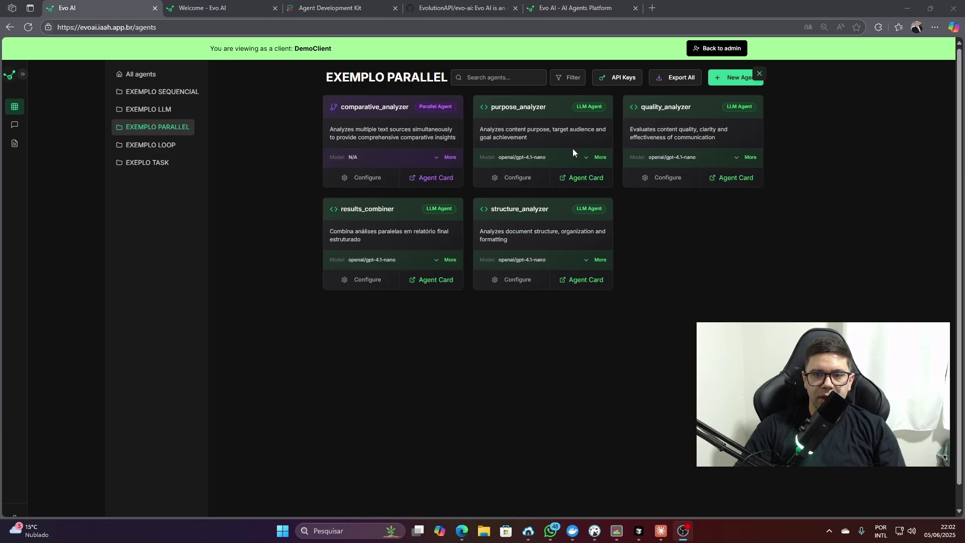
{"action": "left_click", "coordinate": [677, 233]}
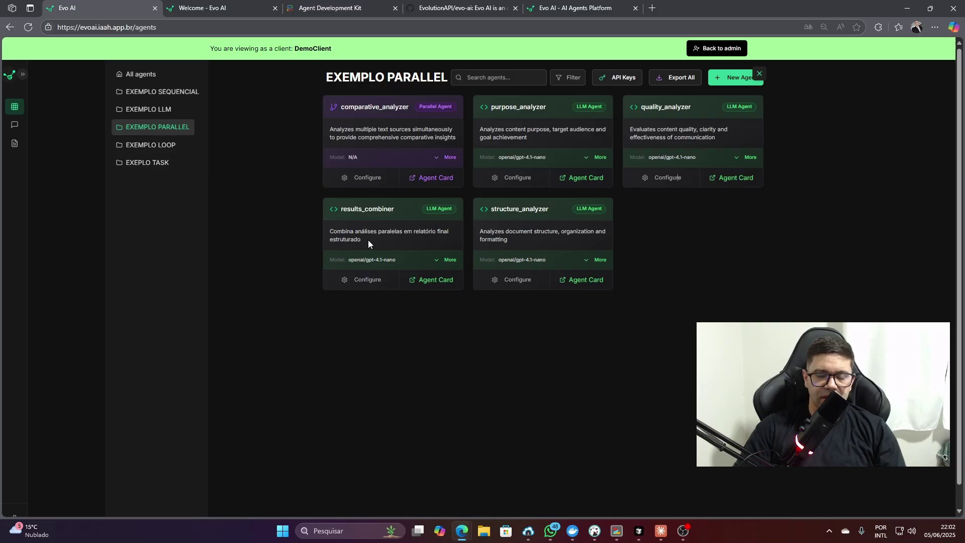
{"action": "key", "text": "alt+Tab"}
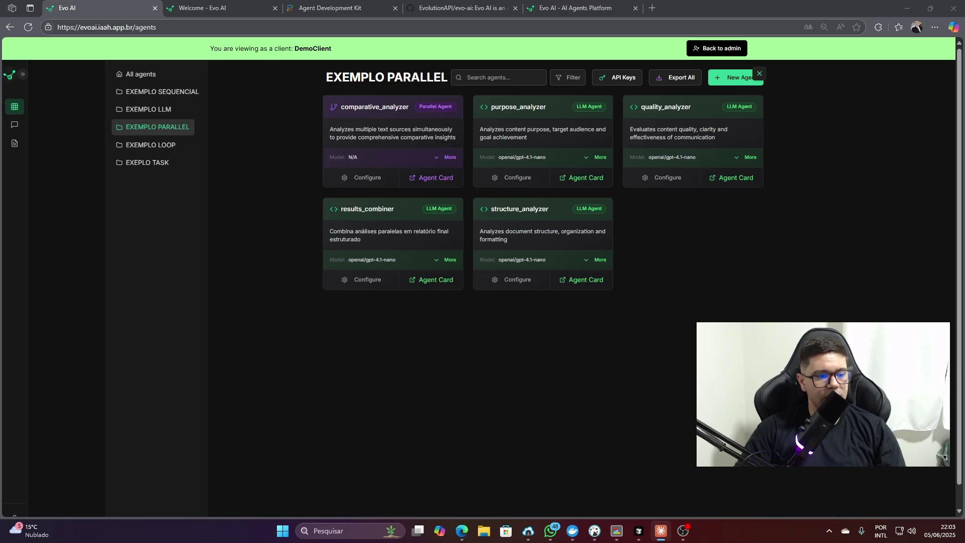
Open the two earlier comparative_analyzer conversations and examine the parallel analyzers' outputs and the results_combiner final report
{"action": "left_click", "coordinate": [15, 125]}
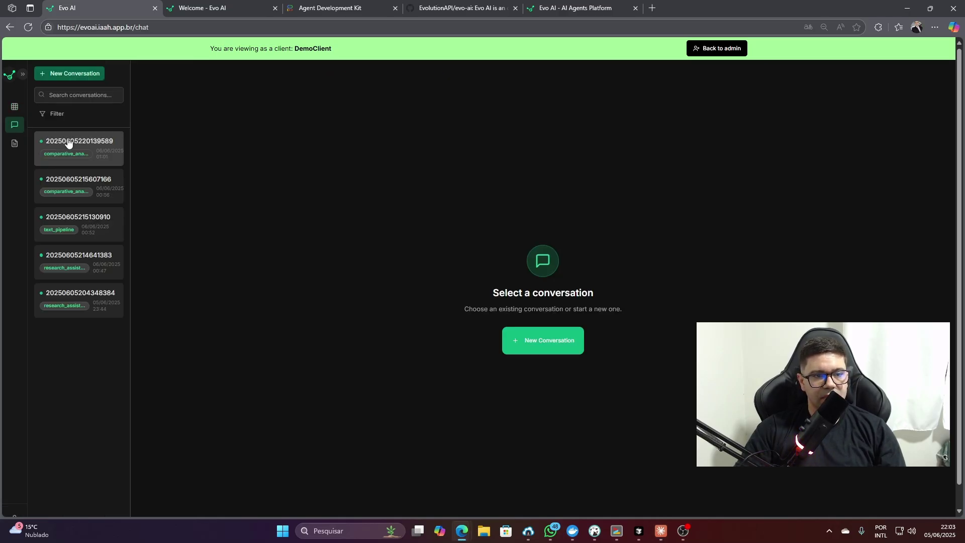
{"action": "left_click", "coordinate": [95, 181]}
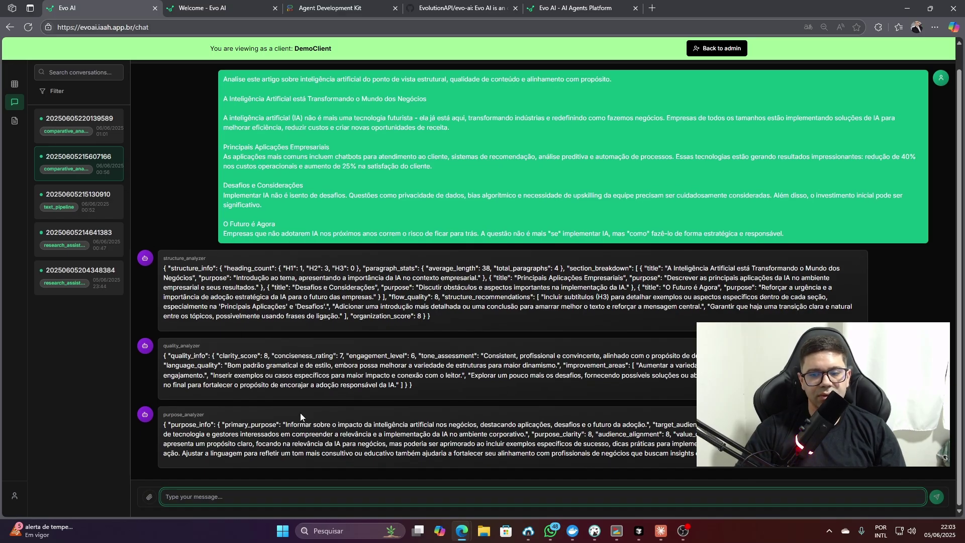
{"action": "left_click", "coordinate": [88, 120]}
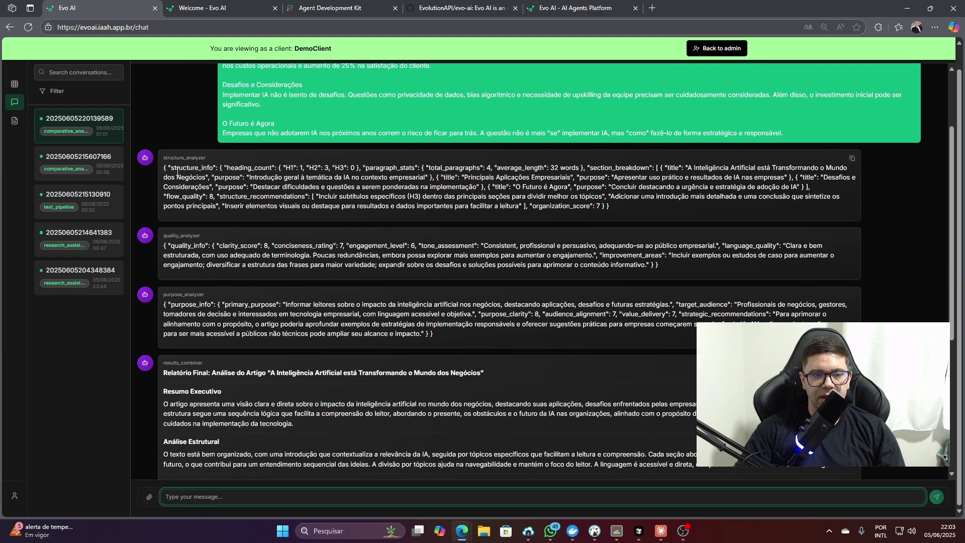
{"action": "left_click_drag", "start_coordinate": [176, 171], "coordinate": [207, 180]}
{"action": "scroll", "coordinate": [197, 224], "scroll_direction": "down", "scroll_amount": 4}
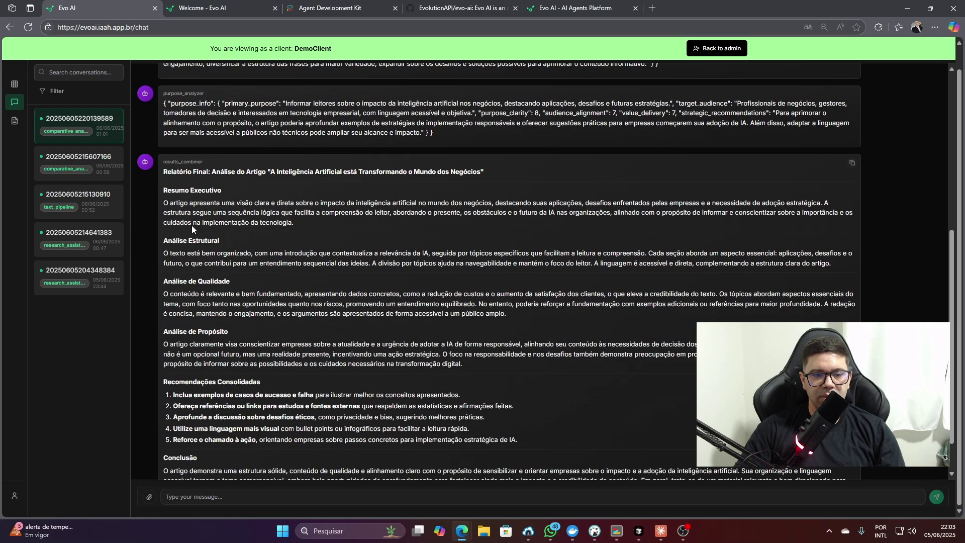
{"action": "scroll", "coordinate": [197, 224], "scroll_direction": "down", "scroll_amount": 1}
{"action": "scroll", "coordinate": [225, 342], "scroll_direction": "up", "scroll_amount": 5}
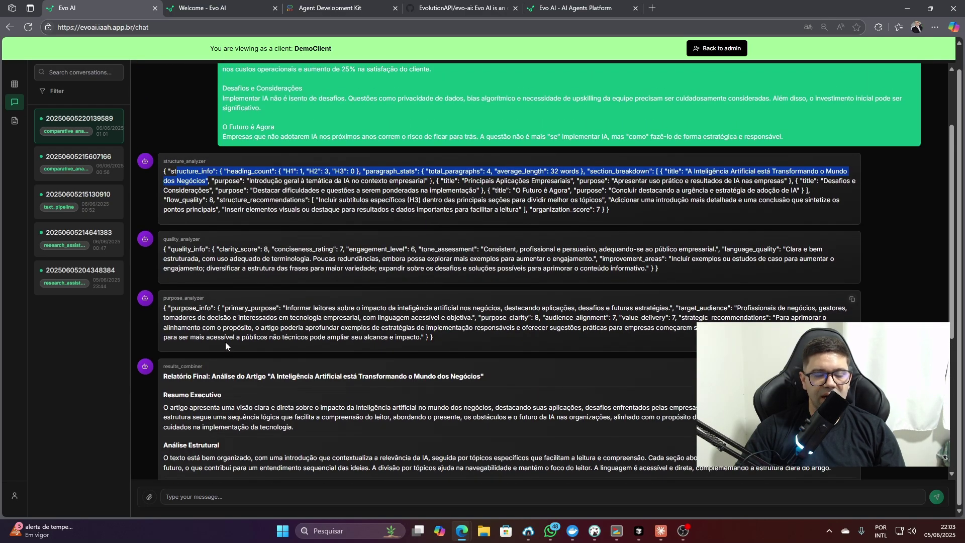
Copy the full artificial intelligence article prompt from the earlier conversation and start a new conversation with comparative_analyzer
{"action": "scroll", "coordinate": [222, 286], "scroll_direction": "up", "scroll_amount": 2}
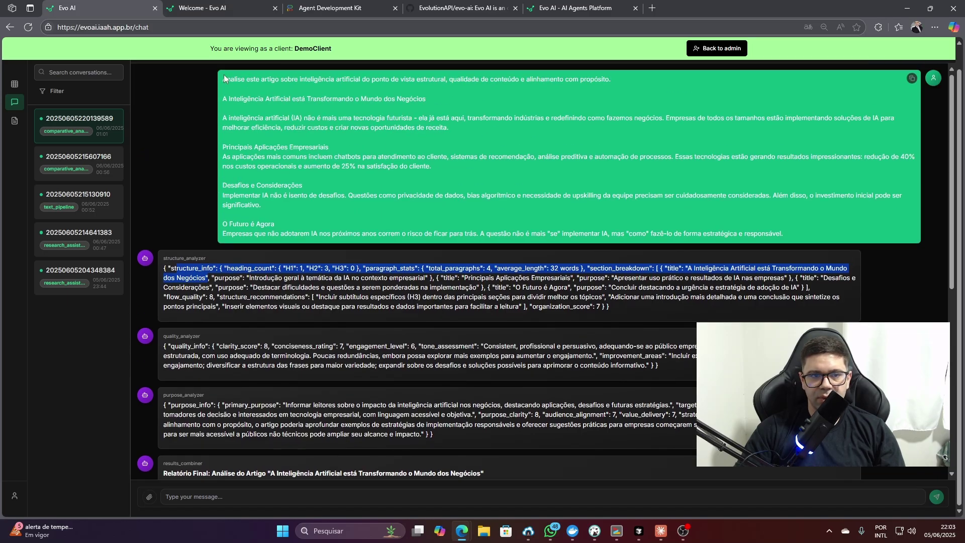
{"action": "left_click_drag", "start_coordinate": [224, 80], "coordinate": [805, 244]}
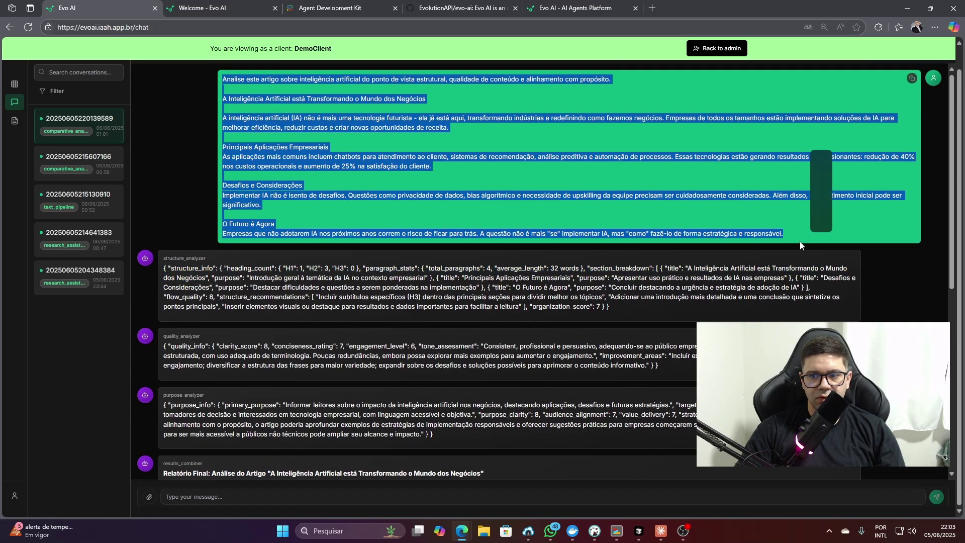
{"action": "scroll", "coordinate": [71, 109], "scroll_direction": "up", "scroll_amount": 1}
{"action": "left_click", "coordinate": [70, 73]}
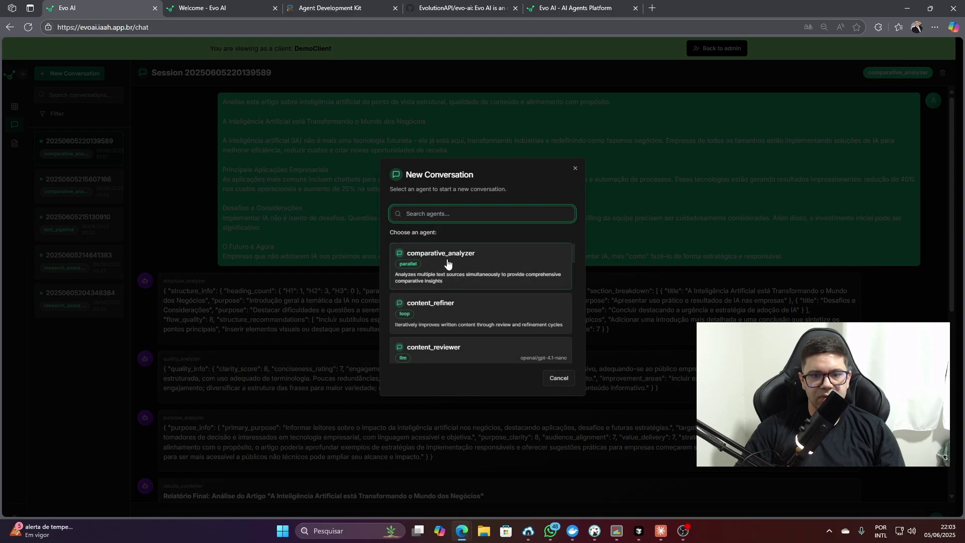
{"action": "left_click", "coordinate": [455, 264]}
Send the copied article with the request "Analise este artigo sobre inteligência artificial do ponto de vista estrutural, qualidade de conteúdo e alinhamento com propósito."
{"action": "left_click", "coordinate": [403, 500]}
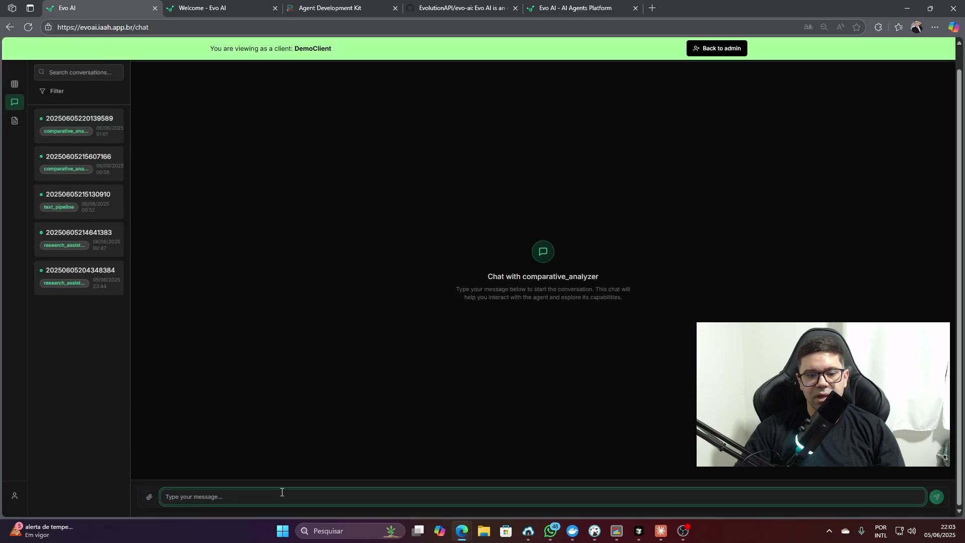
{"action": "type", "text": "Analise este artigo sobre inteligência artificial do ponto de vista estrutural, qualidade de conteúdo e alinhamento com propósito.  A Inteligência Artificial está Transformando o Mundo dos Negócios  A inteligência artificial (IA) não é mais uma tecnologia futurista - ela já está aqui, transformando indústrias e redefinindo como fazemos negócios. Empresas de todos os tamanhos estão implementando soluções de IA para melhorar eficiência, reduzir custos e criar novas oportunidades de receita.  Principais Aplicações Empresariais As aplicações mais comuns incluem chatbots para atendimento ao cliente, sistemas de recomendação, análise preditiva e automação de processos. Essas tecnologias estão gerando resultados impressionantes: redução de 40% nos custos operacionais e aumento de 25% na satisfação do cliente.  Desafios e Considerações Implementar IA não é isento de desafios. Questões como privacidade de dados, bias algorítmico e necessidade de upskilling da equipe precisam ser cuidadosamente consideradas. Além disso, o investimento inicial pode ser significativo.  O Futuro é Agora Empresas que não adotarem IA nos próximos anos correm o risco de ficar para trás. A questão não é mais \"se\" implementar IA, mas \"como\" fazê-lo de forma estratégica e responsável."}
{"action": "key", "text": "Return"}
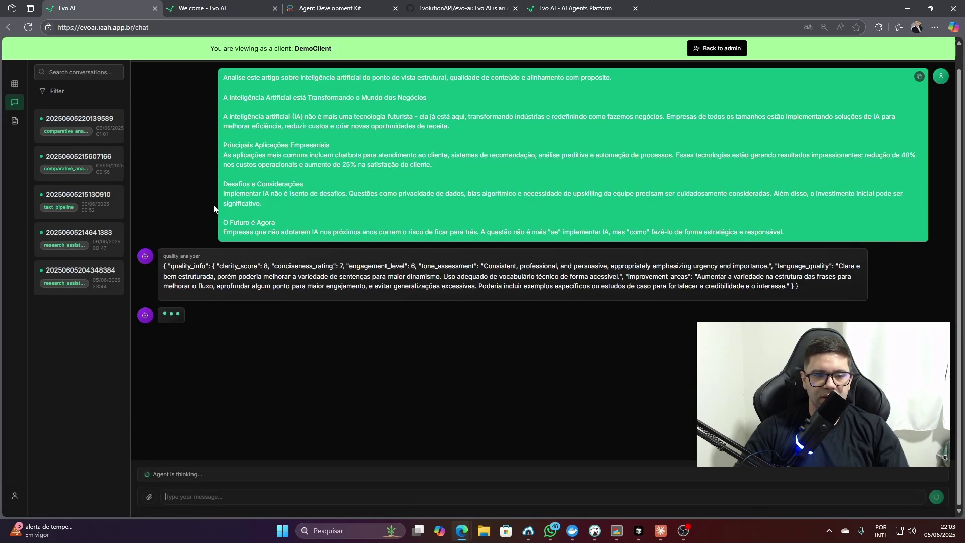
Examine the quality, purpose and structure analyzer outputs and the results_combiner report's "Análise de Propósito" and "Recomendações Consolidadas" sections
{"action": "scroll", "coordinate": [207, 329], "scroll_direction": "up", "scroll_amount": 5}
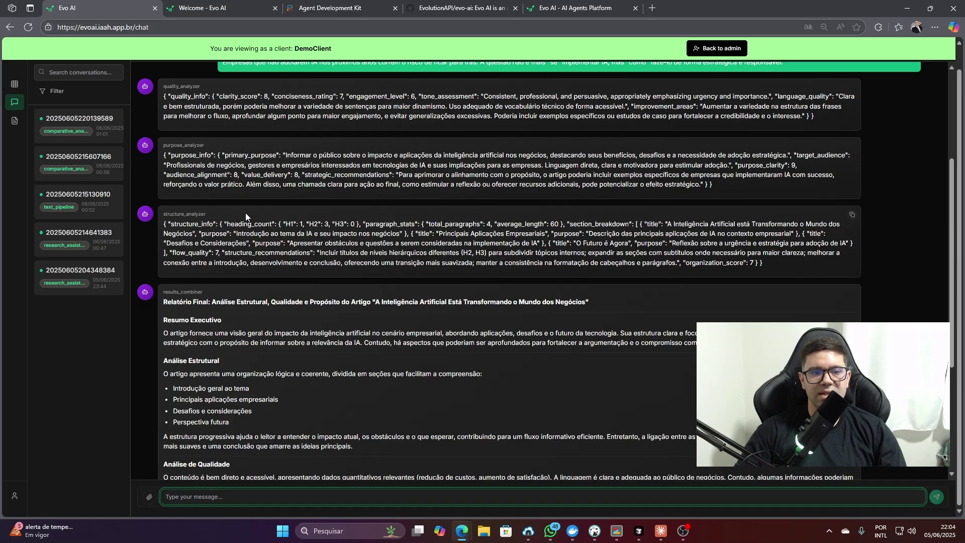
{"action": "scroll", "coordinate": [239, 237], "scroll_direction": "down", "scroll_amount": 4}
{"action": "scroll", "coordinate": [238, 244], "scroll_direction": "up", "scroll_amount": 8}
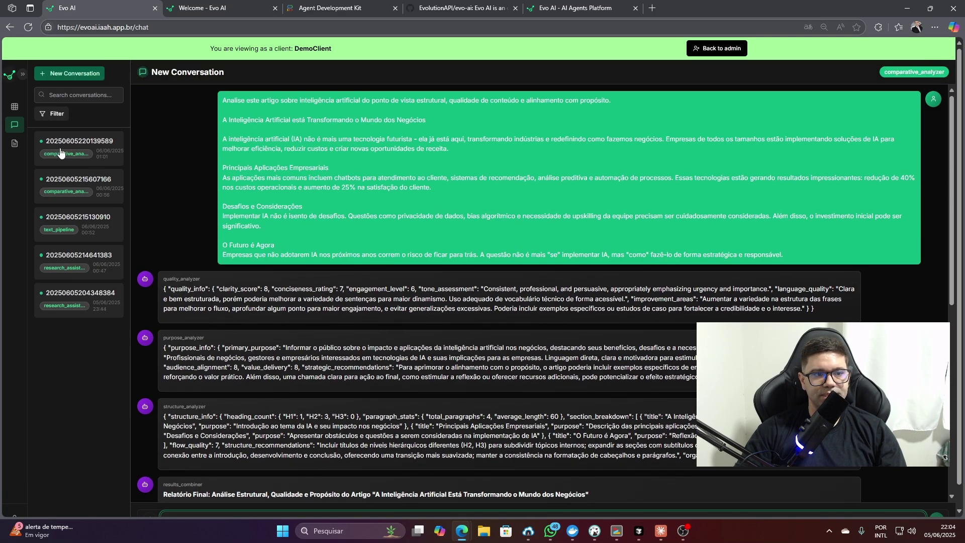
{"action": "scroll", "coordinate": [232, 242], "scroll_direction": "down", "scroll_amount": 10}
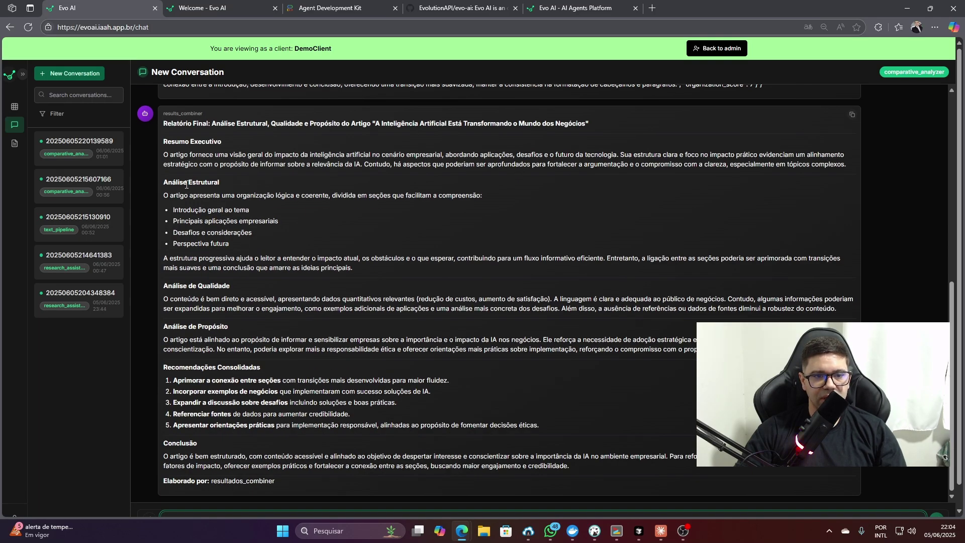
{"action": "left_click_drag", "start_coordinate": [182, 327], "coordinate": [228, 327]}
{"action": "left_click_drag", "start_coordinate": [197, 368], "coordinate": [290, 381]}
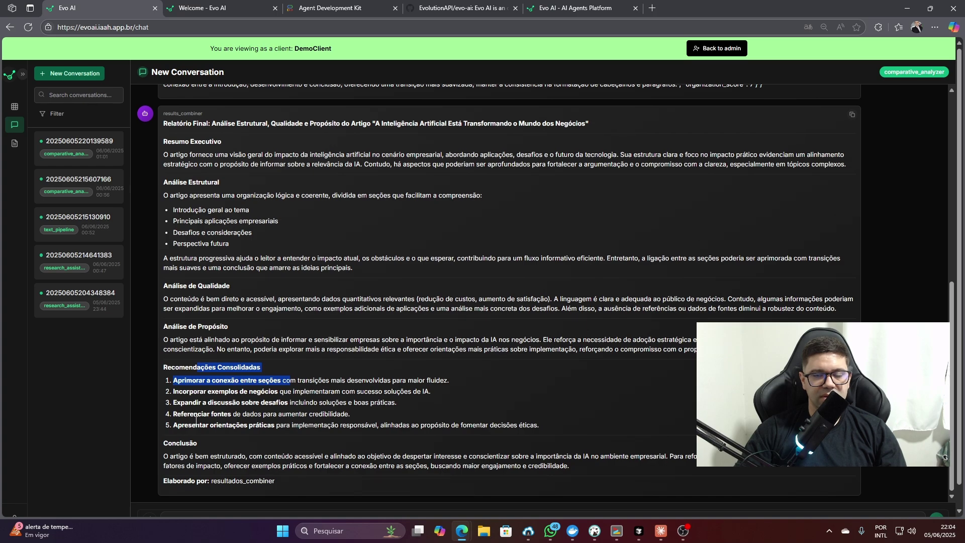
{"action": "left_click", "coordinate": [291, 296]}
{"action": "scroll", "coordinate": [235, 346], "scroll_direction": "up", "scroll_amount": 7}
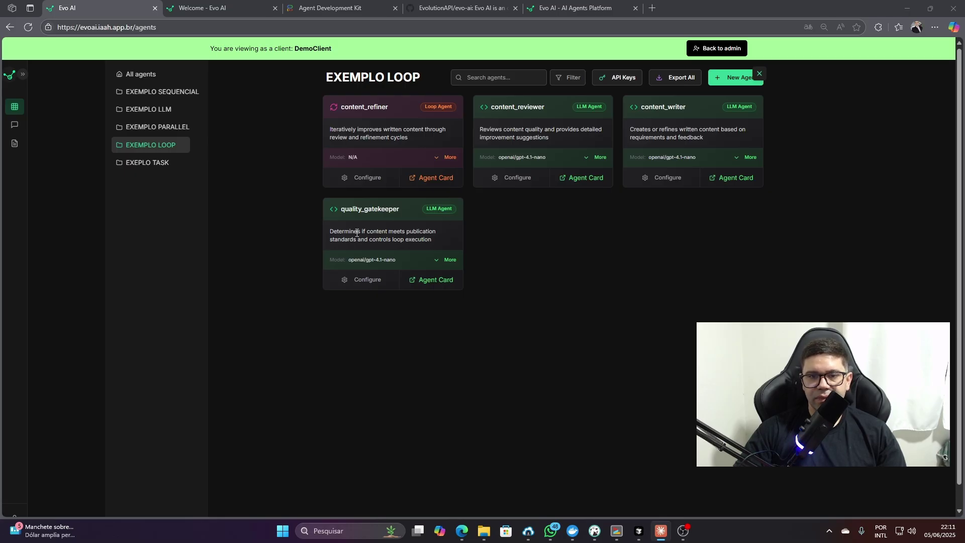
Inspect the content_refiner loop agent's maximum iterations and sub-agent execution order, and close its settings without saving
{"action": "left_click", "coordinate": [349, 177]}
{"action": "left_click", "coordinate": [365, 211]}
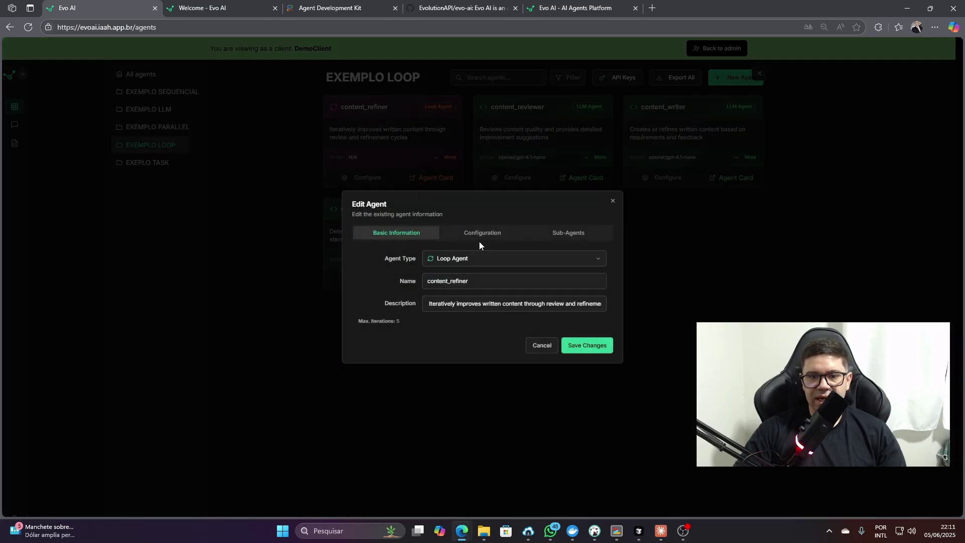
{"action": "left_click", "coordinate": [480, 231]}
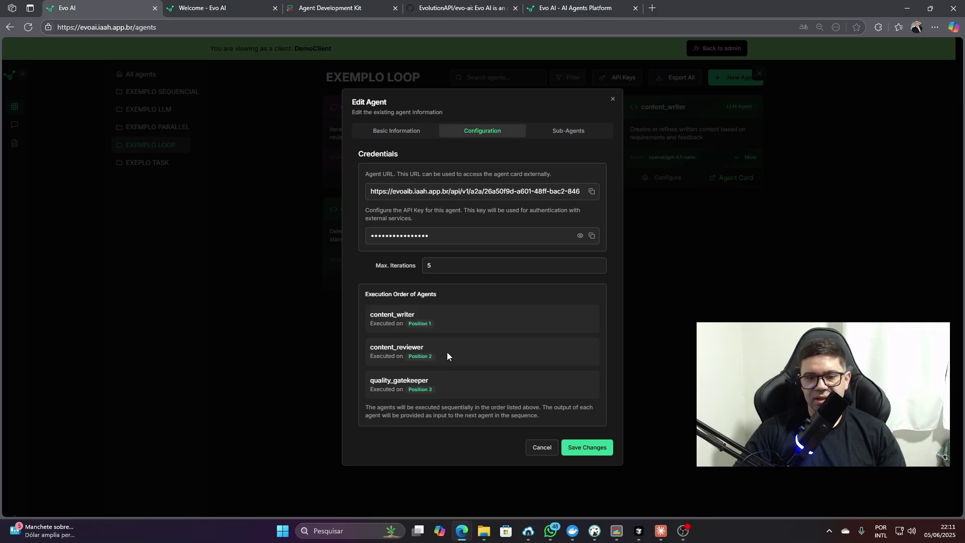
{"action": "double_click", "coordinate": [435, 265]}
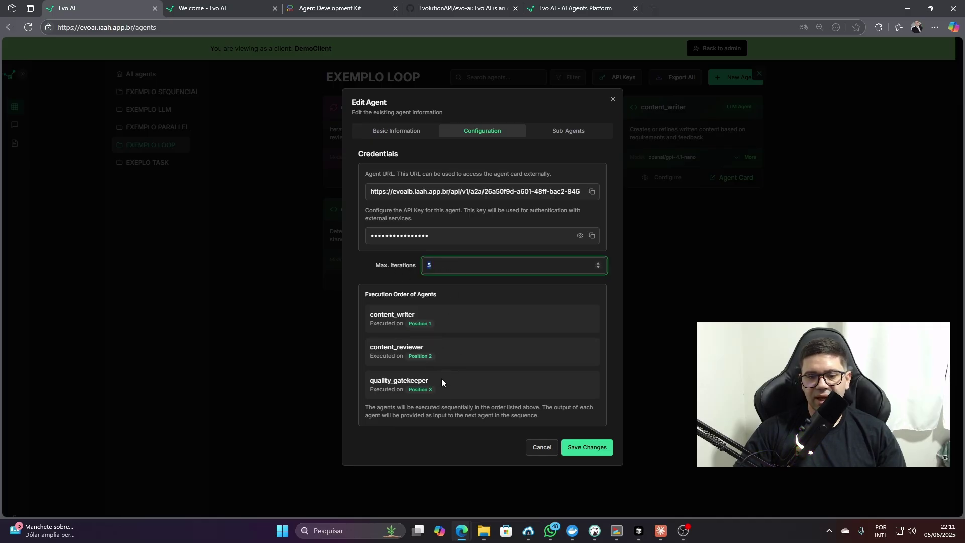
{"action": "type", "text": "5"}
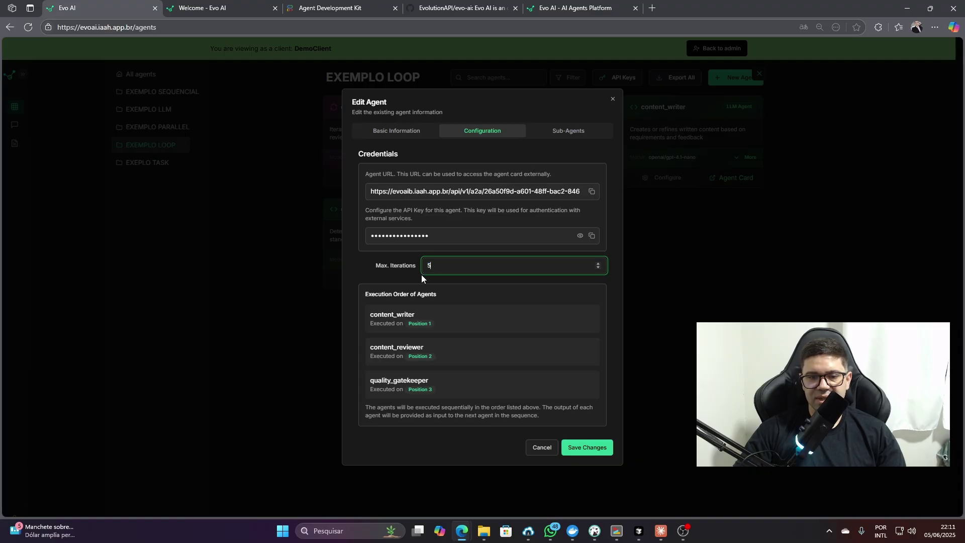
{"action": "left_click", "coordinate": [612, 99]}
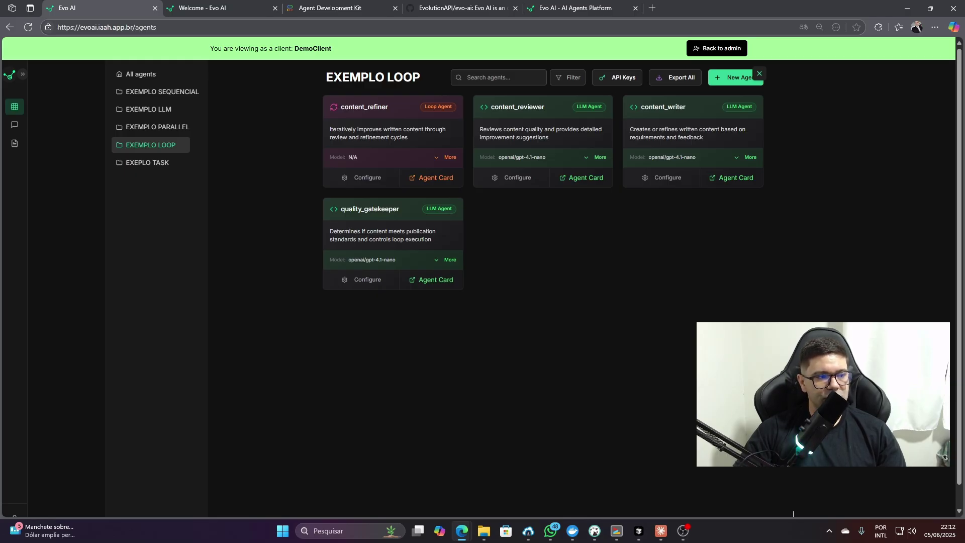
Search the available agents for "cont" and start a new conversation with the loop agent content_refiner
{"action": "key", "text": "alt+Tab"}
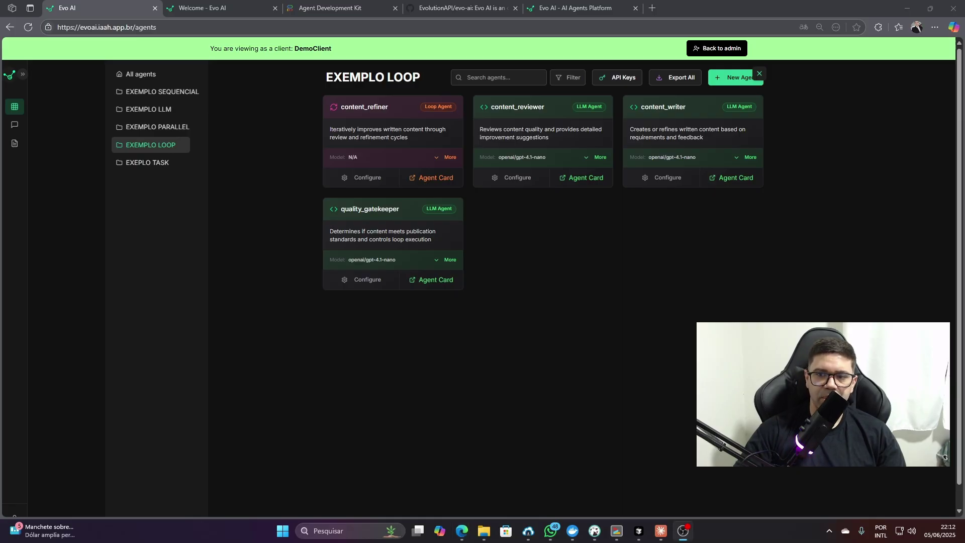
{"action": "left_click", "coordinate": [15, 126]}
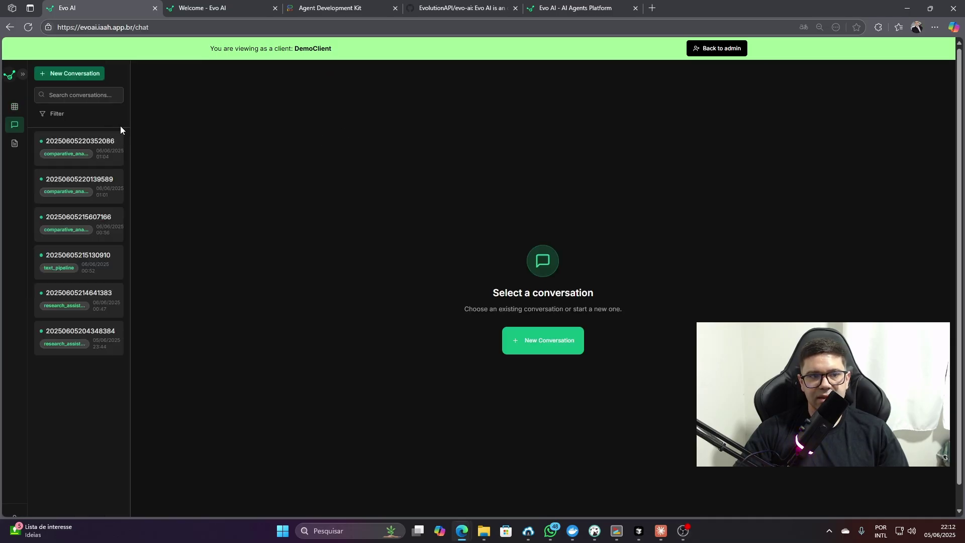
{"action": "left_click", "coordinate": [542, 339]}
{"action": "type", "text": "cont"}
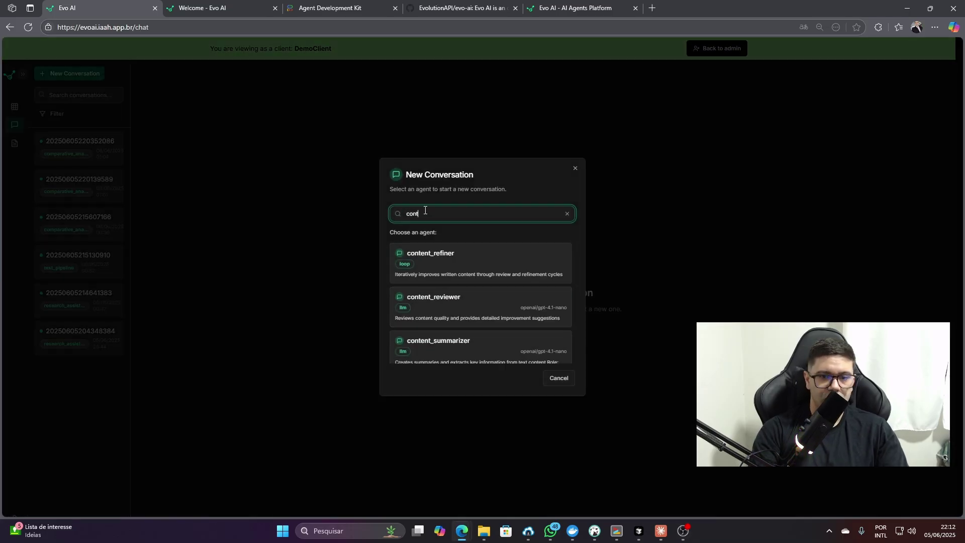
{"action": "left_click", "coordinate": [425, 264]}
Ask content_refiner to create and refine an engaging, well-structured blog article about remote work productivity for technology professionals, in Portuguese
{"action": "type", "text": "Crie e refine um artigo de blog sobre produtividade no trabalho remoto que seja envolvente, bem estruturado e adequado para profissionais de tecnologia."}
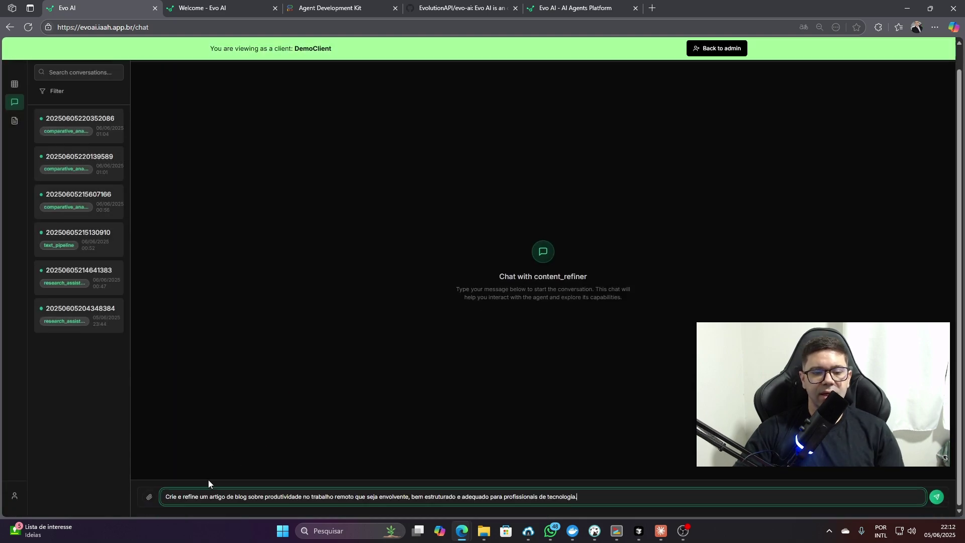
{"action": "left_click_drag", "start_coordinate": [292, 497], "coordinate": [398, 497]}
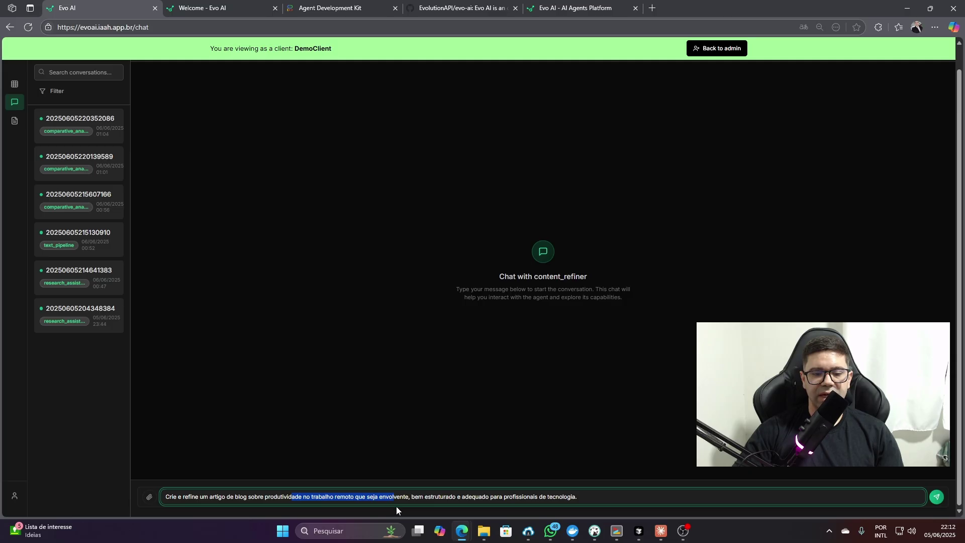
{"action": "left_click", "coordinate": [357, 497]}
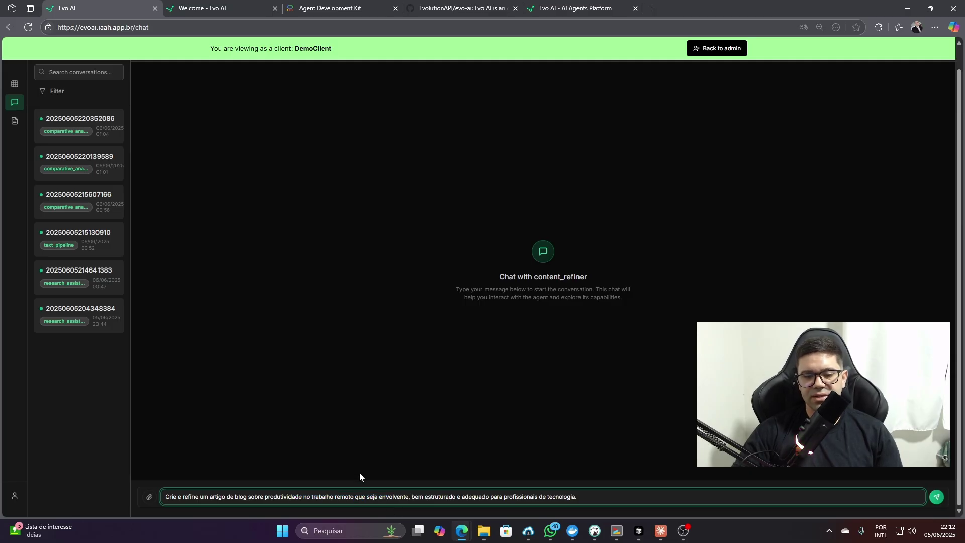
{"action": "key", "text": "Return"}
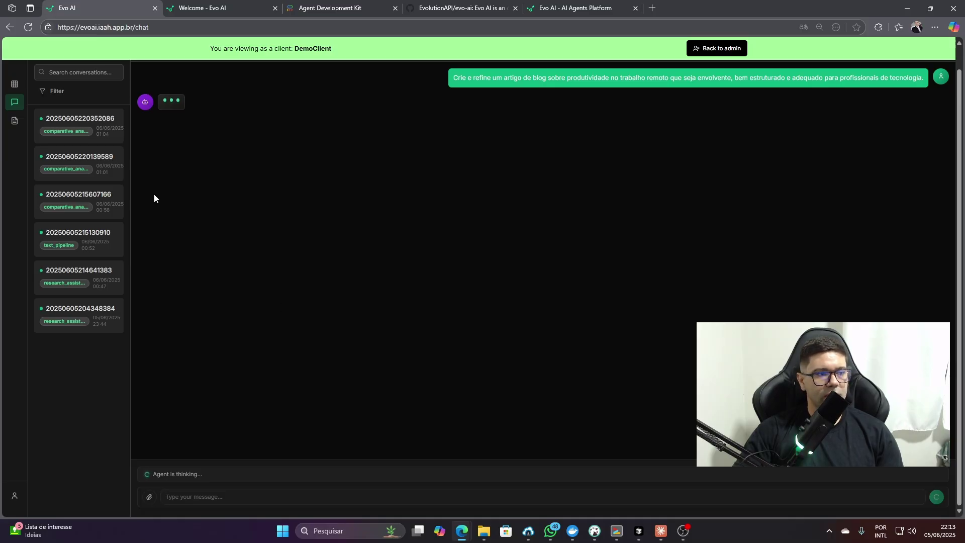
Examine the revised article versions, the content_reviewer feedback and the quality_gatekeeper's status and final score across the loop iterations
{"action": "scroll", "coordinate": [225, 226], "scroll_direction": "up", "scroll_amount": 10}
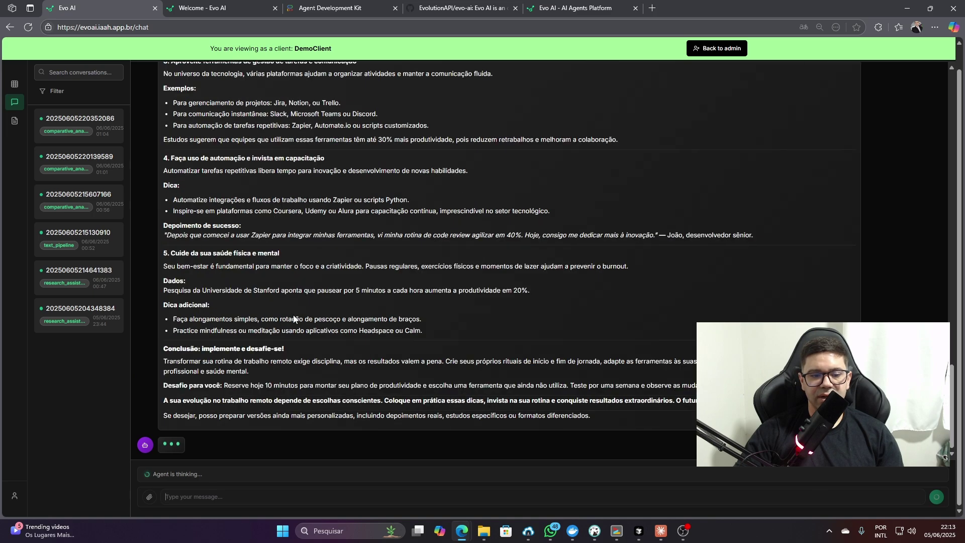
{"action": "scroll", "coordinate": [266, 302], "scroll_direction": "up", "scroll_amount": 10}
{"action": "scroll", "coordinate": [256, 299], "scroll_direction": "down", "scroll_amount": 3}
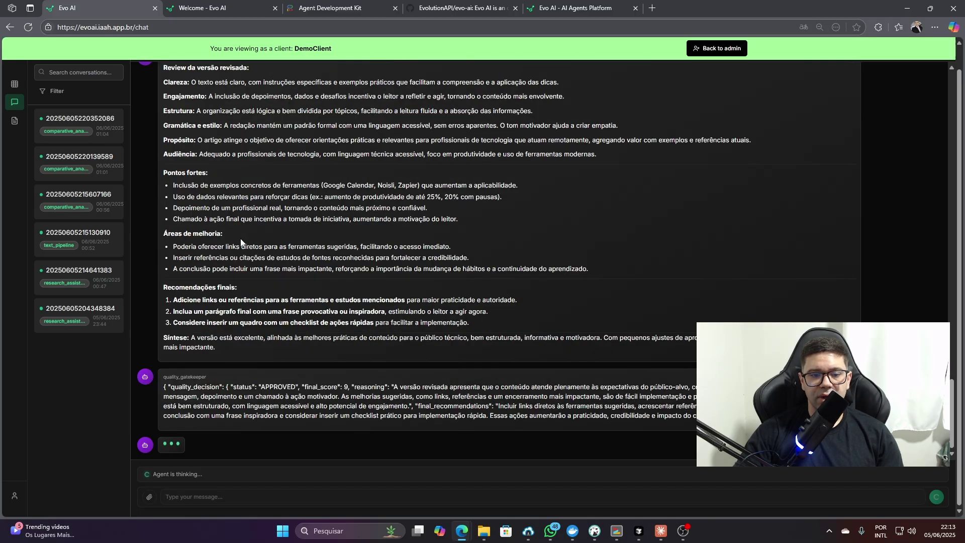
{"action": "double_click", "coordinate": [282, 385]}
{"action": "left_click", "coordinate": [282, 386]}
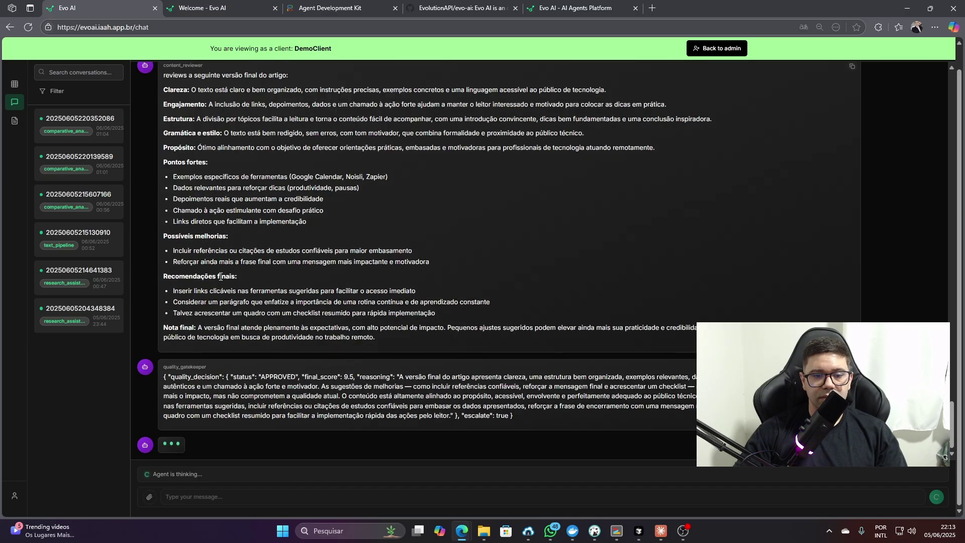
{"action": "double_click", "coordinate": [349, 377]}
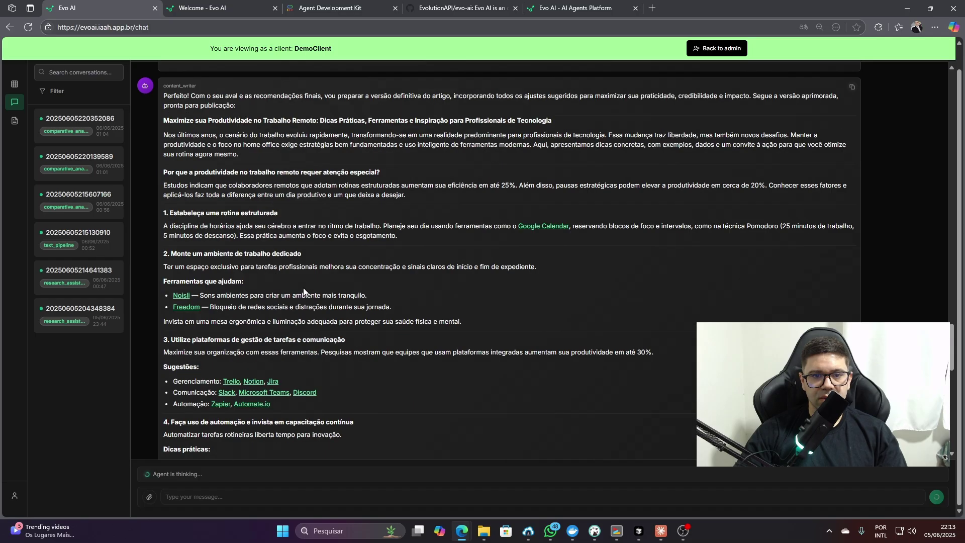
Review the remaining loop iterations, from the content_reviewer feedback through the quality_gatekeeper's last decision and its reasoning
{"action": "scroll", "coordinate": [330, 292], "scroll_direction": "up", "scroll_amount": 15}
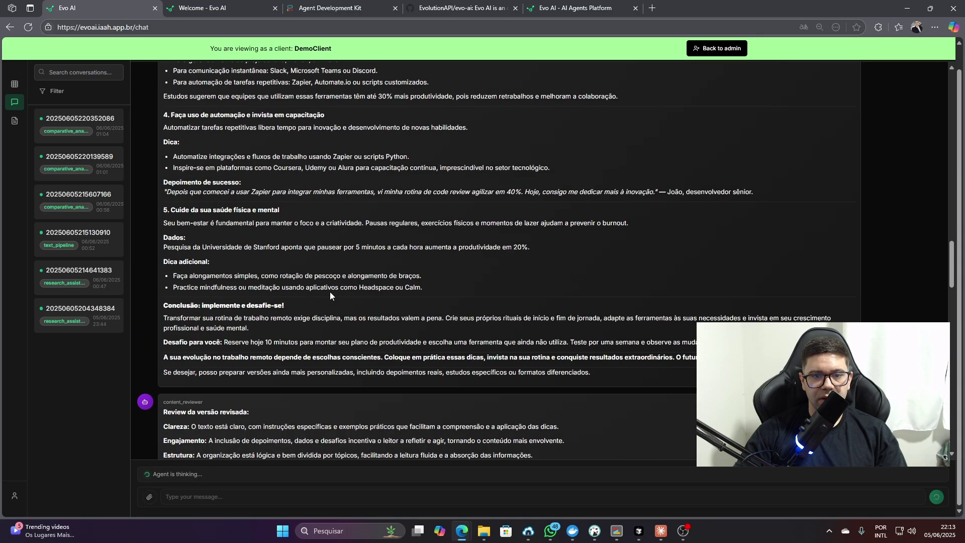
{"action": "scroll", "coordinate": [329, 294], "scroll_direction": "down", "scroll_amount": 10}
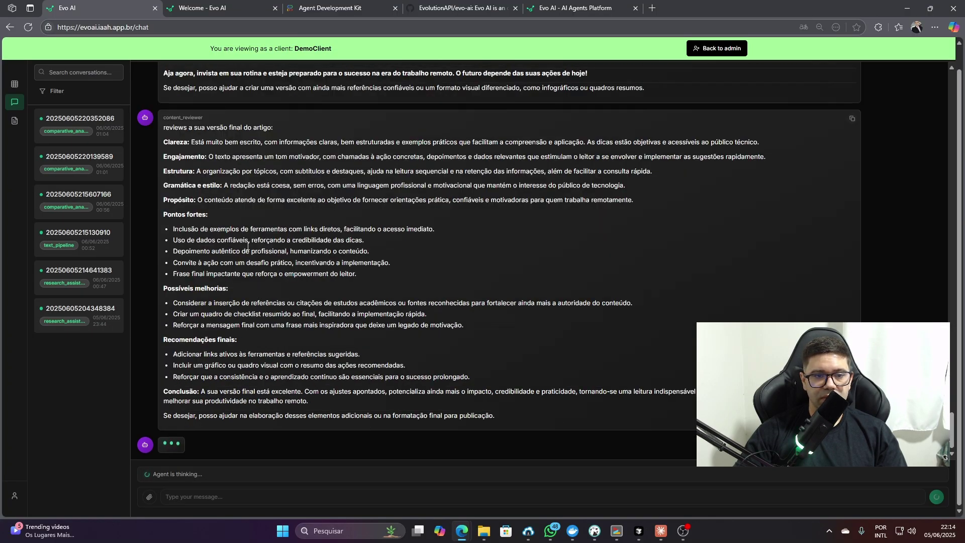
{"action": "scroll", "coordinate": [237, 198], "scroll_direction": "up", "scroll_amount": 5}
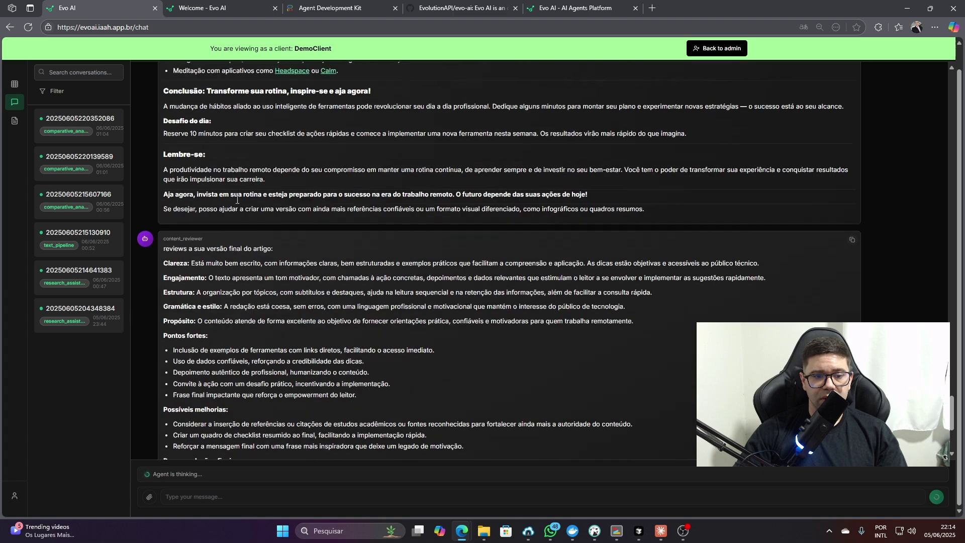
{"action": "scroll", "coordinate": [234, 201], "scroll_direction": "down", "scroll_amount": 2}
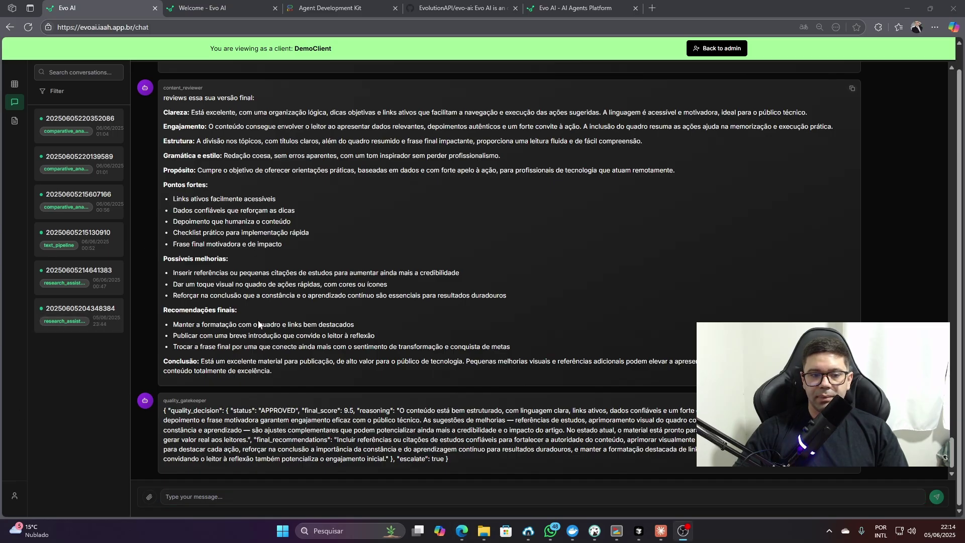
{"action": "left_click_drag", "start_coordinate": [459, 411], "coordinate": [699, 410]}
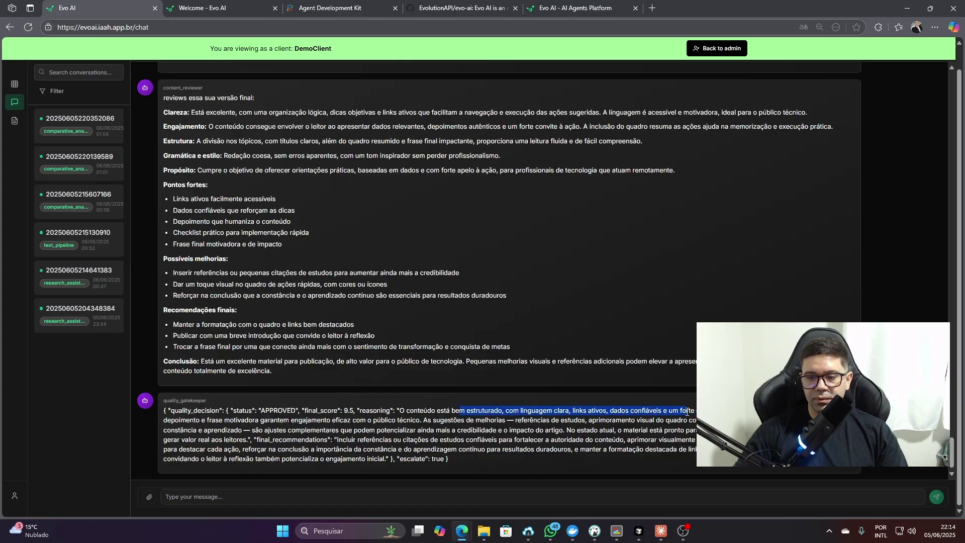
{"action": "left_click", "coordinate": [632, 399]}
Read the final content_writer article section by section, from its title through the tips to the summary table and conclusion
{"action": "scroll", "coordinate": [263, 274], "scroll_direction": "up", "scroll_amount": 5}
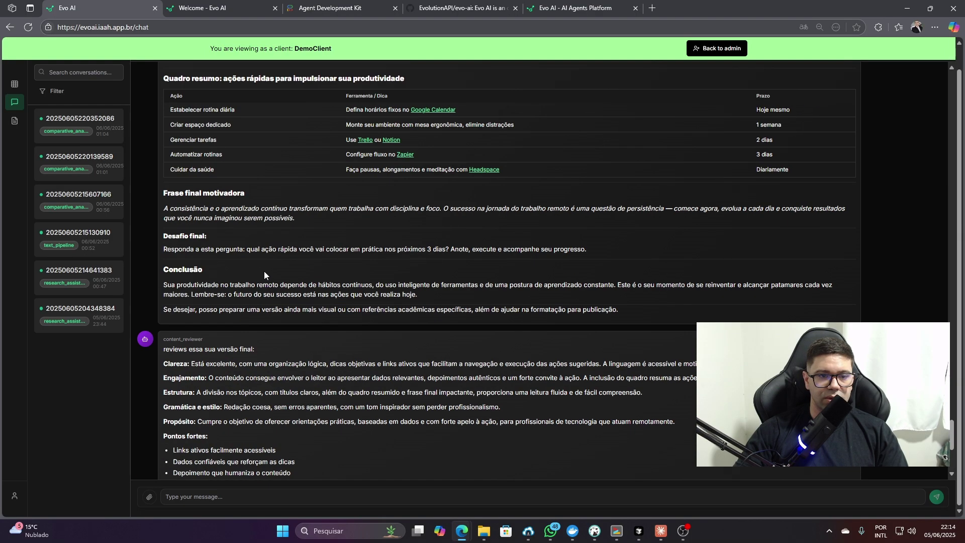
{"action": "scroll", "coordinate": [217, 282], "scroll_direction": "up", "scroll_amount": 5}
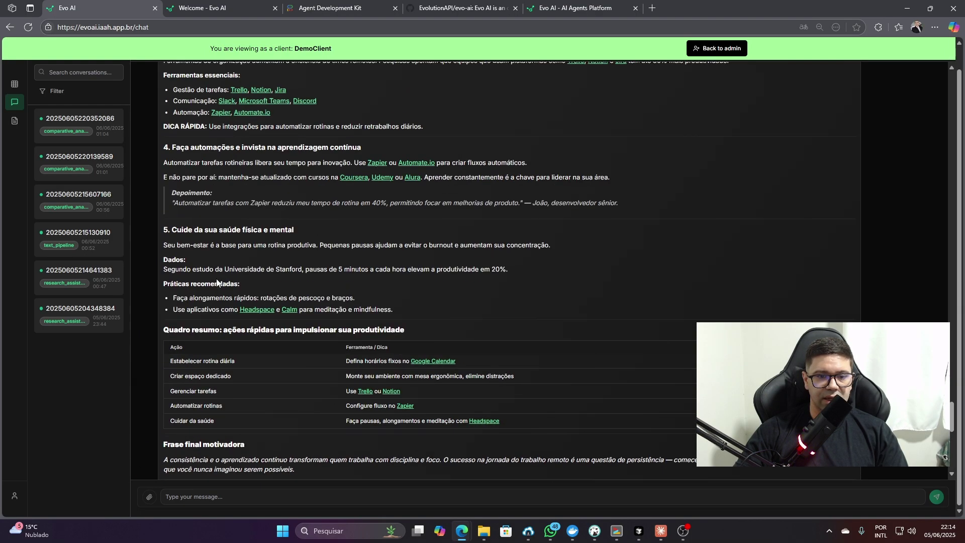
{"action": "scroll", "coordinate": [216, 274], "scroll_direction": "up", "scroll_amount": 15}
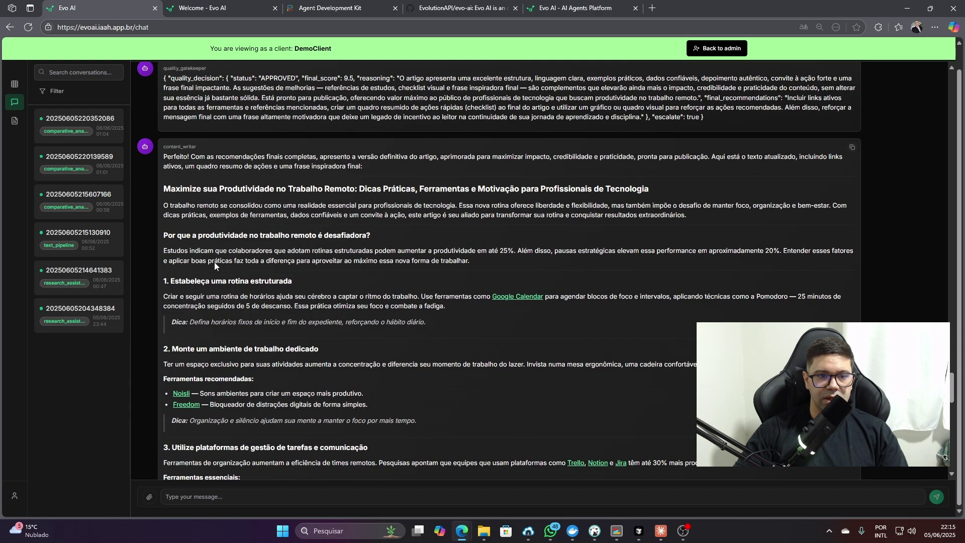
{"action": "scroll", "coordinate": [215, 265], "scroll_direction": "down", "scroll_amount": 2}
{"action": "left_click_drag", "start_coordinate": [191, 189], "coordinate": [643, 189]}
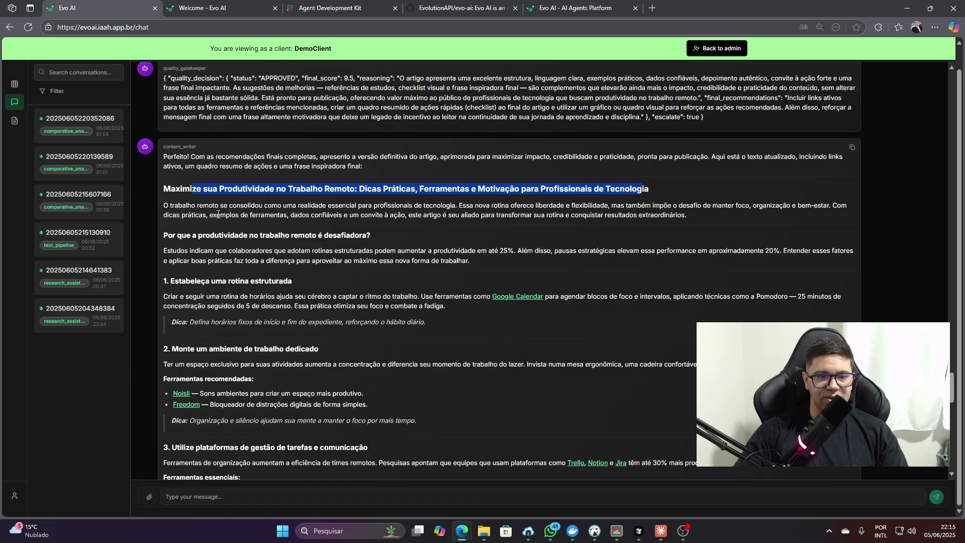
{"action": "scroll", "coordinate": [217, 215], "scroll_direction": "down", "scroll_amount": 2}
{"action": "scroll", "coordinate": [217, 215], "scroll_direction": "down", "scroll_amount": 2}
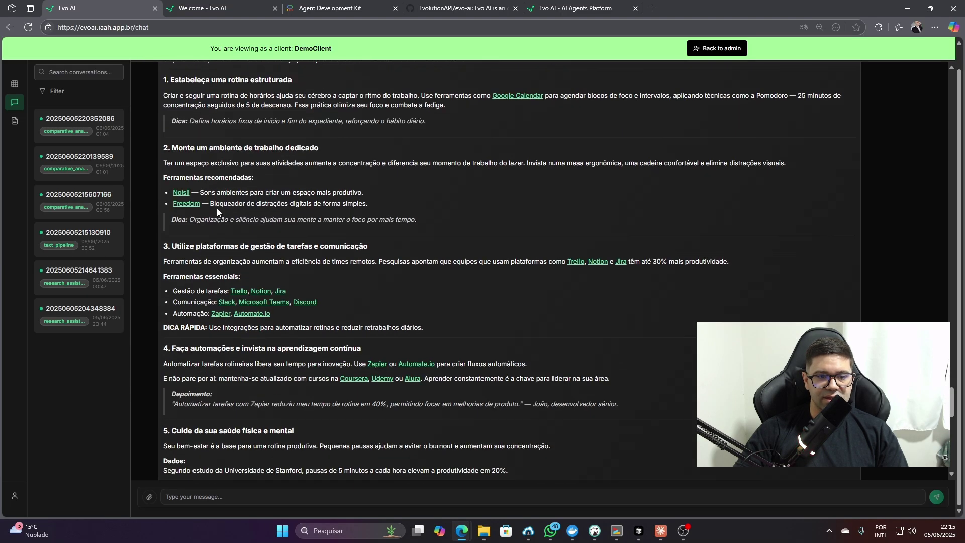
{"action": "double_click", "coordinate": [199, 163]}
{"action": "triple_click", "coordinate": [222, 164]}
{"action": "left_click_drag", "start_coordinate": [323, 192], "coordinate": [347, 220]}
{"action": "scroll", "coordinate": [347, 220], "scroll_direction": "down", "scroll_amount": 2}
{"action": "left_click_drag", "start_coordinate": [210, 146], "coordinate": [367, 157]}
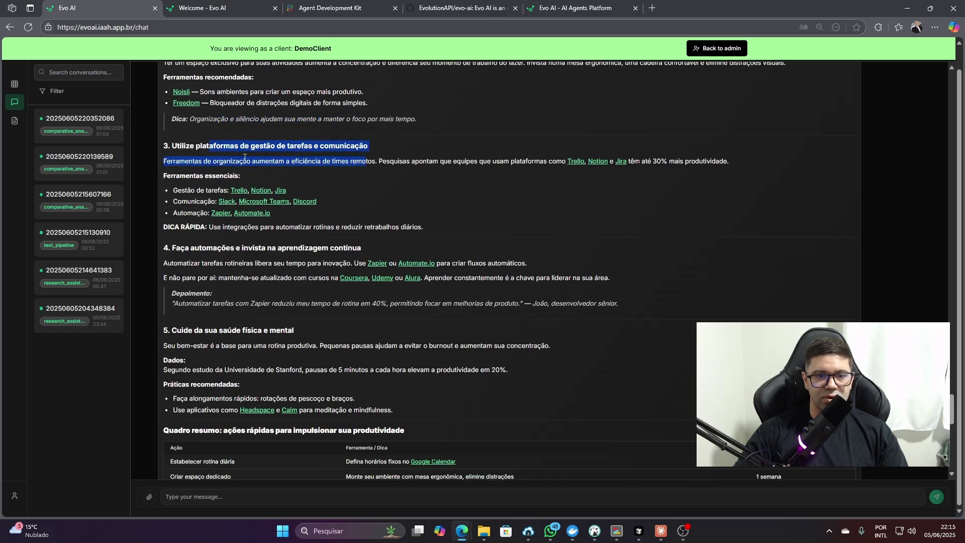
{"action": "scroll", "coordinate": [258, 158], "scroll_direction": "down", "scroll_amount": 1}
{"action": "left_click_drag", "start_coordinate": [190, 197], "coordinate": [363, 199]}
{"action": "scroll", "coordinate": [276, 200], "scroll_direction": "down", "scroll_amount": 3}
{"action": "left_click_drag", "start_coordinate": [189, 130], "coordinate": [277, 129]}
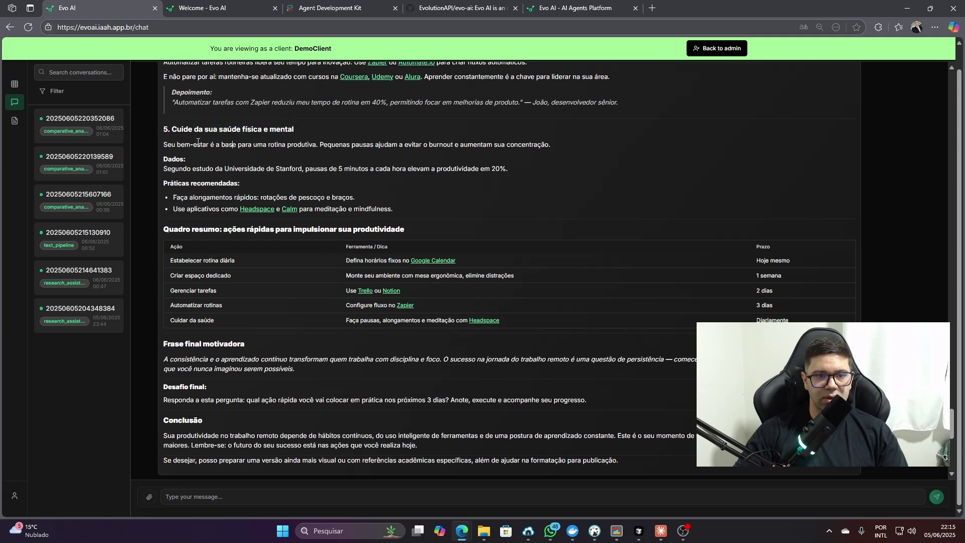
{"action": "left_click", "coordinate": [193, 188]}
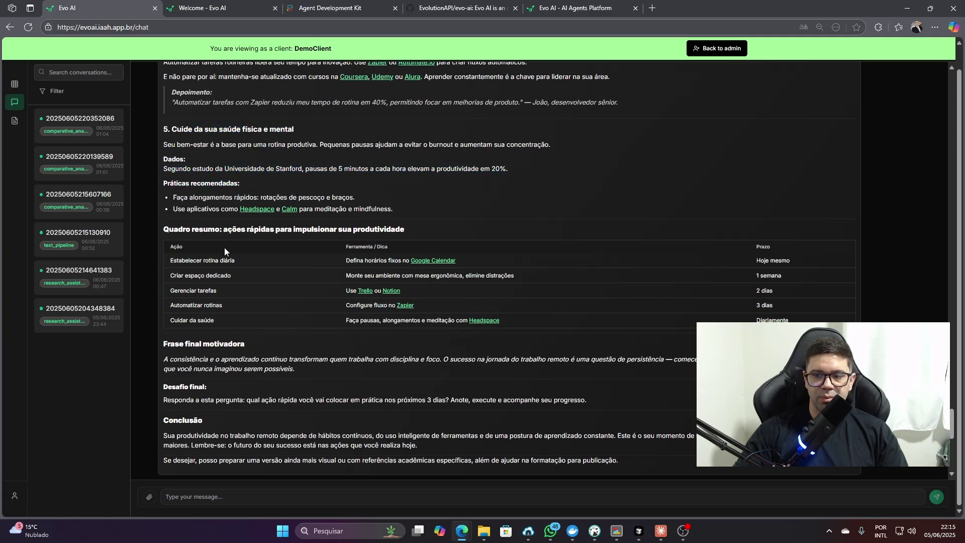
{"action": "scroll", "coordinate": [226, 235], "scroll_direction": "down", "scroll_amount": 6}
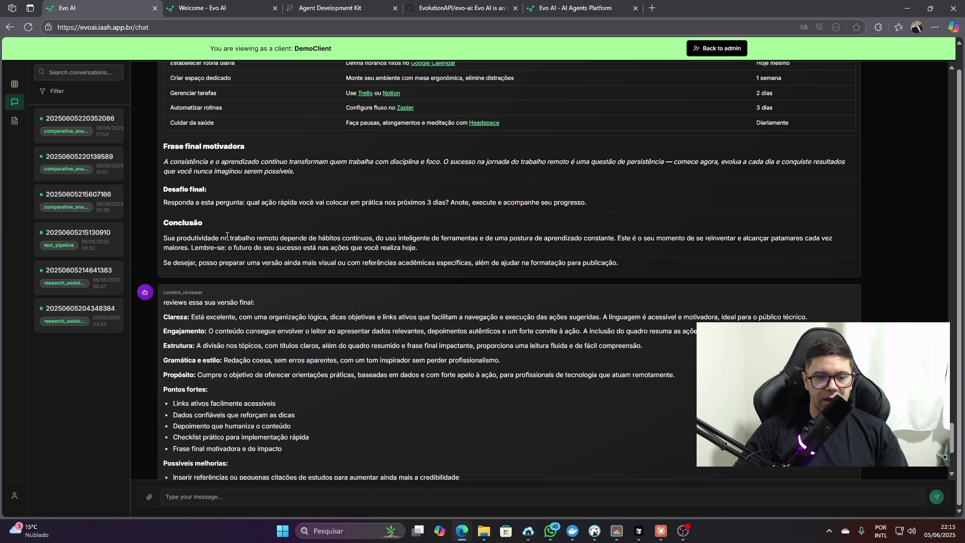
Compare the first article version and its review recommendations with the last version and its final review
{"action": "scroll", "coordinate": [236, 259], "scroll_direction": "up", "scroll_amount": 6}
{"action": "scroll", "coordinate": [238, 265], "scroll_direction": "up", "scroll_amount": 15}
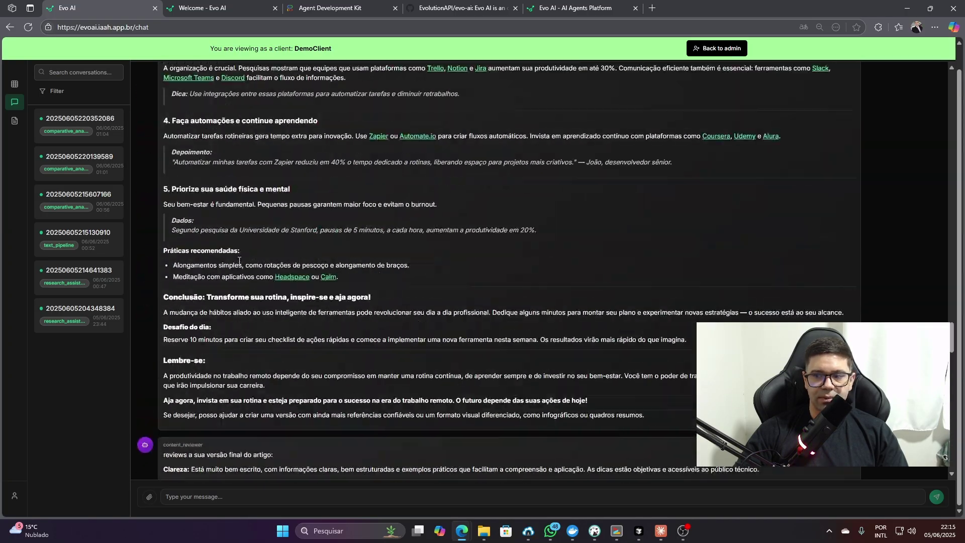
{"action": "scroll", "coordinate": [239, 260], "scroll_direction": "up", "scroll_amount": 20}
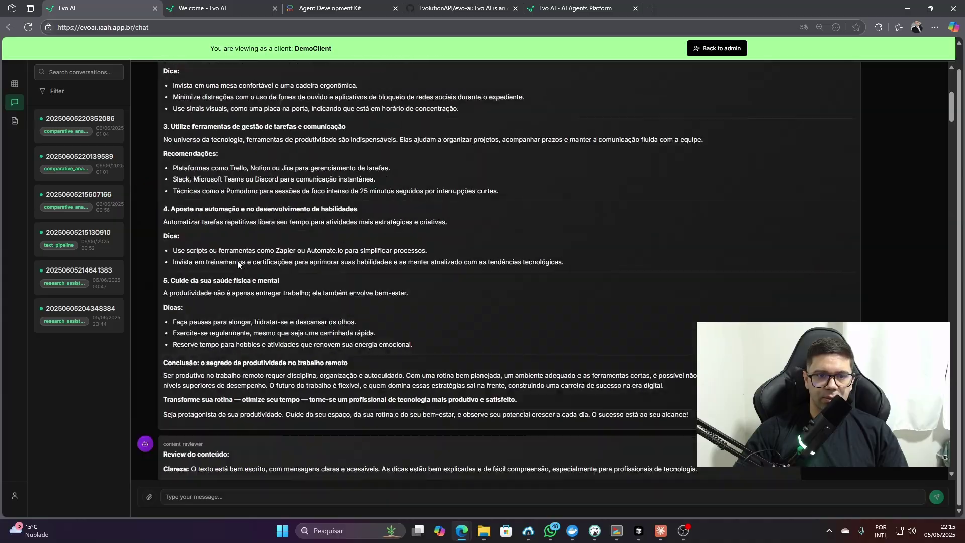
{"action": "scroll", "coordinate": [257, 229], "scroll_direction": "up", "scroll_amount": 6}
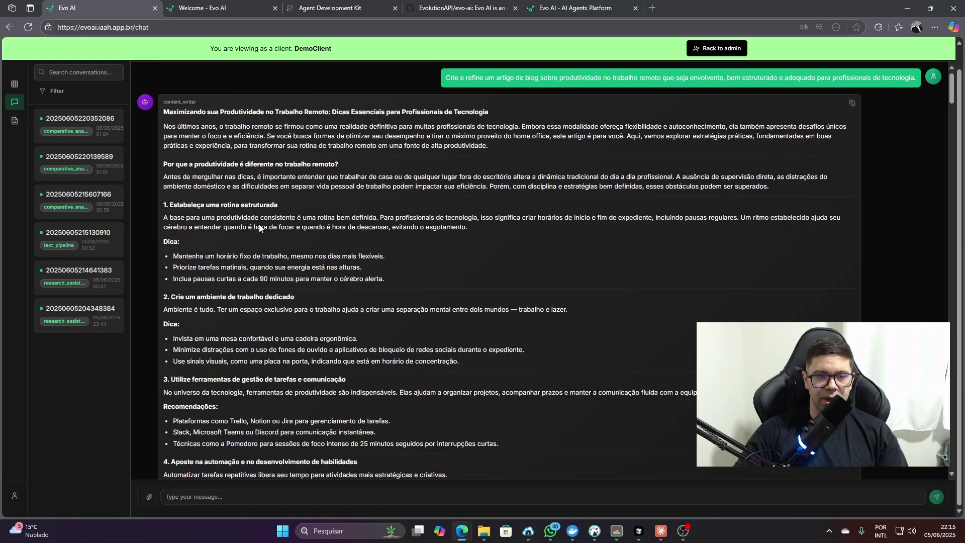
{"action": "scroll", "coordinate": [262, 240], "scroll_direction": "down", "scroll_amount": 15}
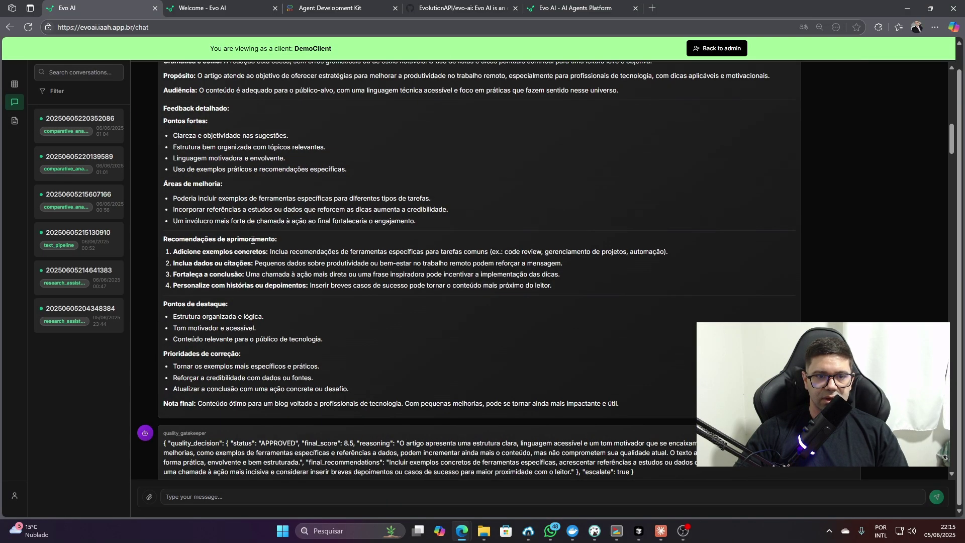
{"action": "scroll", "coordinate": [253, 240], "scroll_direction": "down", "scroll_amount": 20}
{"action": "scroll", "coordinate": [261, 230], "scroll_direction": "down", "scroll_amount": 20}
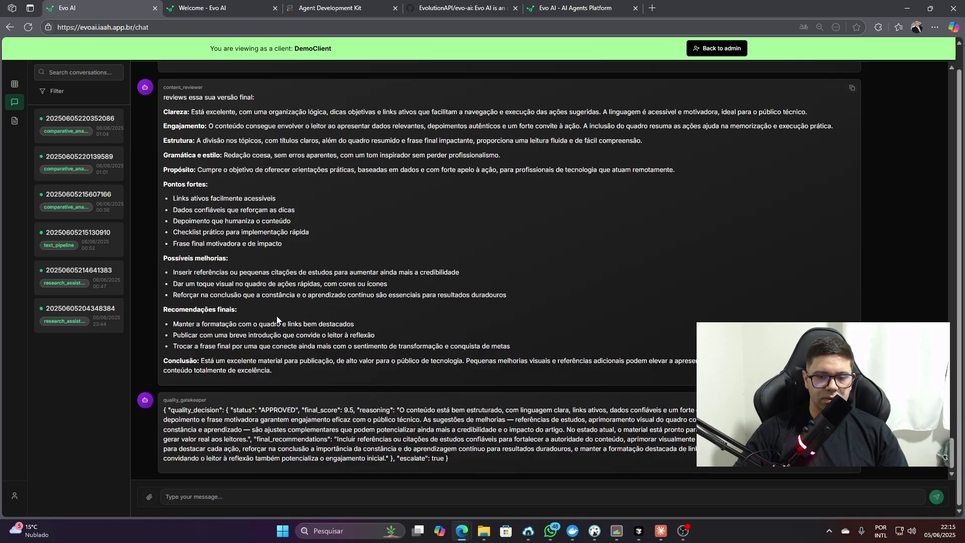
{"action": "scroll", "coordinate": [277, 319], "scroll_direction": "up", "scroll_amount": 6}
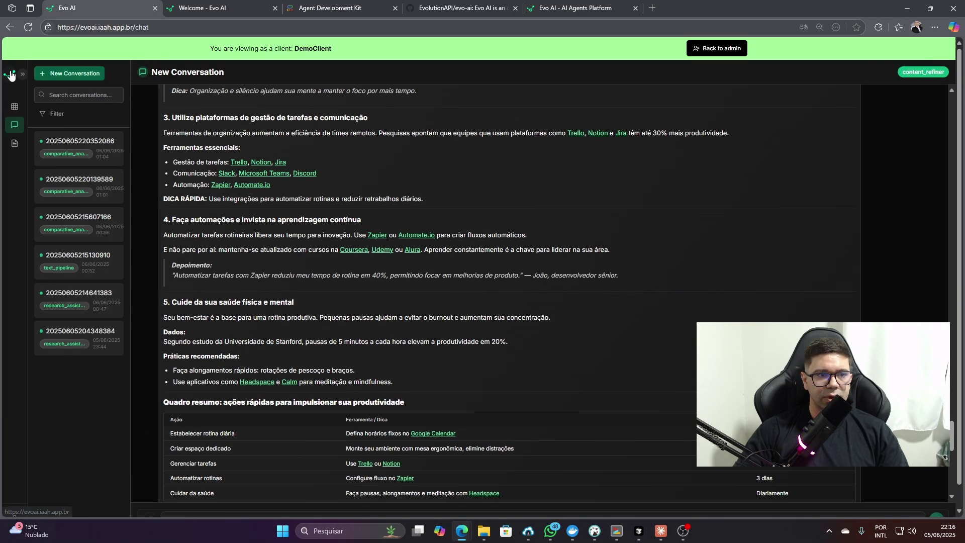
Show the agents stored in the EXEPLO TASK folder and review their descriptions
{"action": "left_click", "coordinate": [14, 107]}
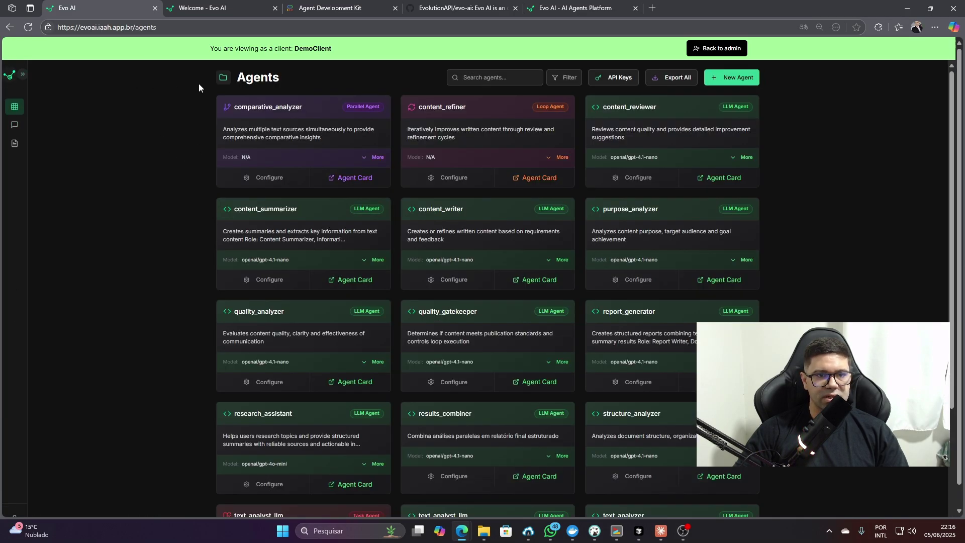
{"action": "left_click", "coordinate": [224, 78]}
{"action": "left_click", "coordinate": [150, 162]}
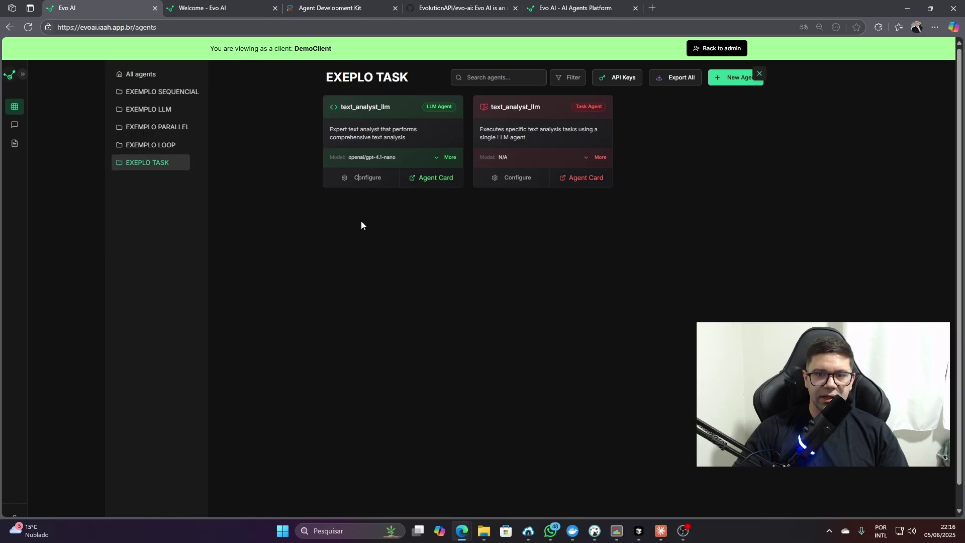
{"action": "triple_click", "coordinate": [358, 136]}
{"action": "left_click", "coordinate": [499, 121]}
Open the Task Agent text_analyst_llm for editing and view its task's full description in the expanded editor
{"action": "left_click", "coordinate": [514, 179]}
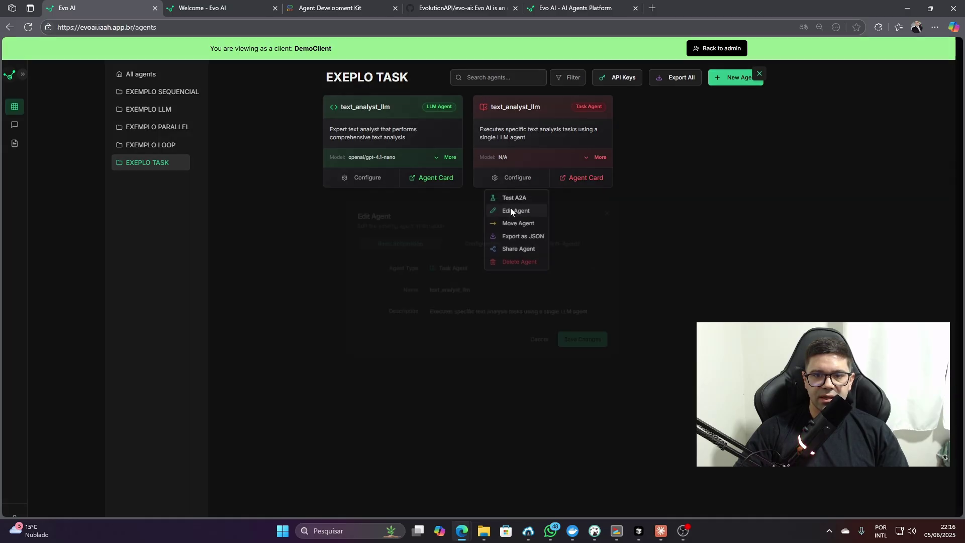
{"action": "left_click", "coordinate": [513, 211]}
{"action": "left_click", "coordinate": [475, 240]}
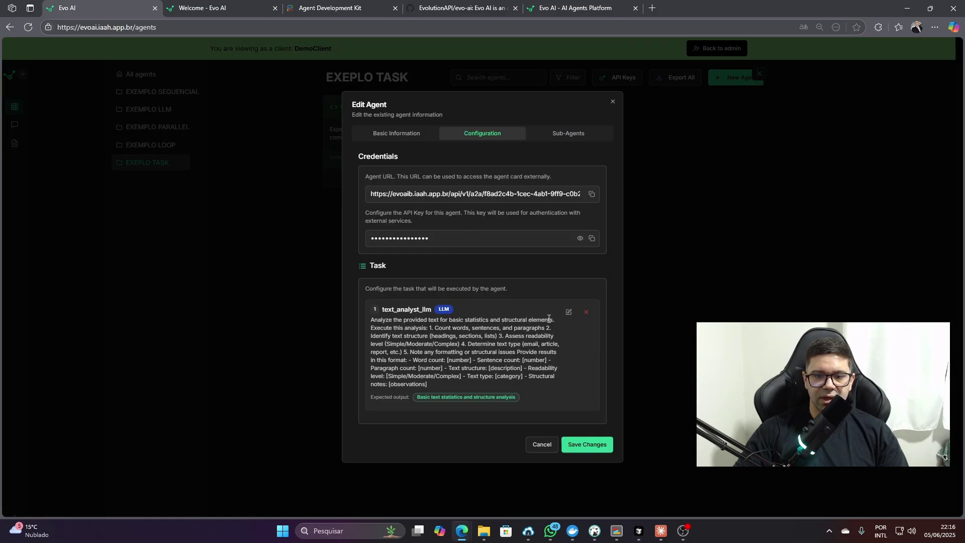
{"action": "left_click", "coordinate": [569, 311]}
{"action": "scroll", "coordinate": [553, 326], "scroll_direction": "down", "scroll_amount": 2}
{"action": "left_click", "coordinate": [481, 365]}
{"action": "left_click", "coordinate": [713, 115]}
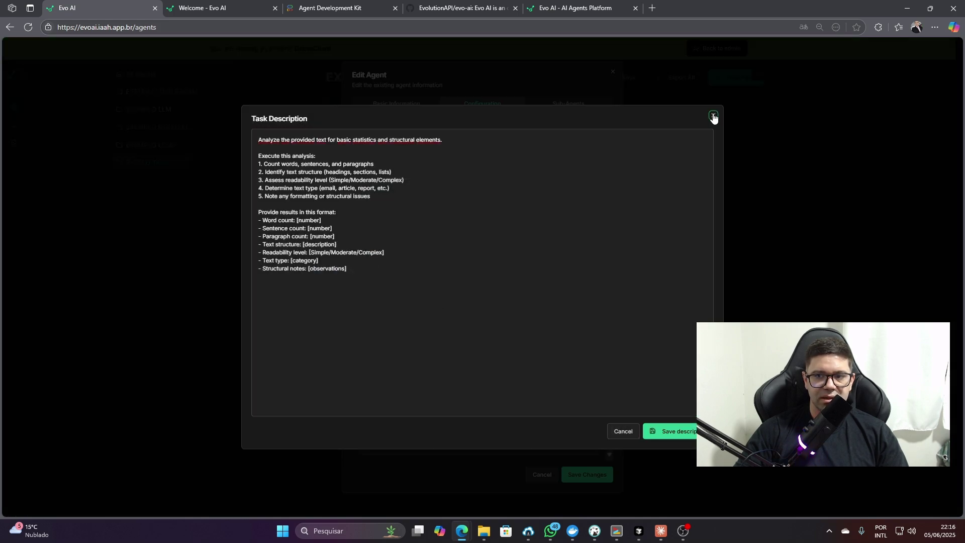
Check the task's expected output and close the agent's settings without saving
{"action": "left_click_drag", "start_coordinate": [378, 418], "coordinate": [494, 422]}
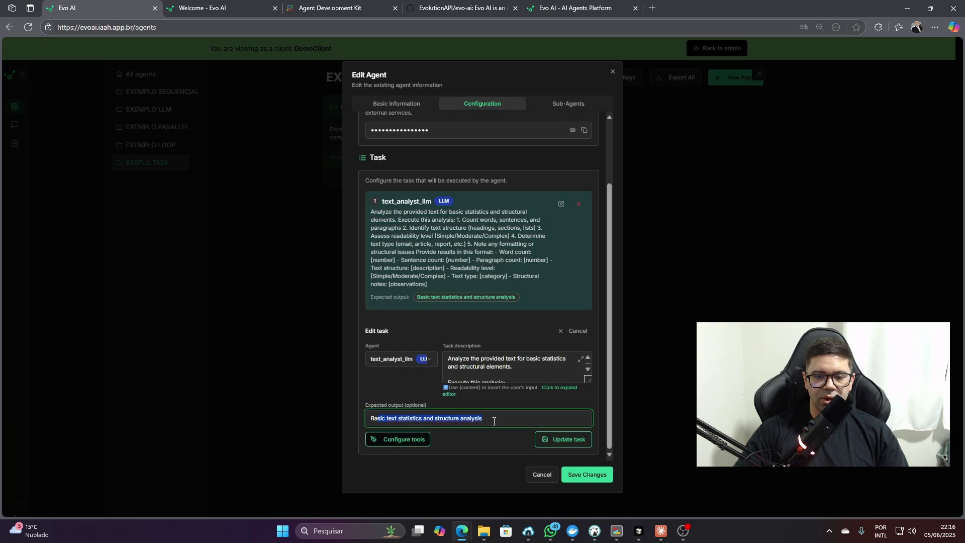
{"action": "left_click", "coordinate": [415, 390]}
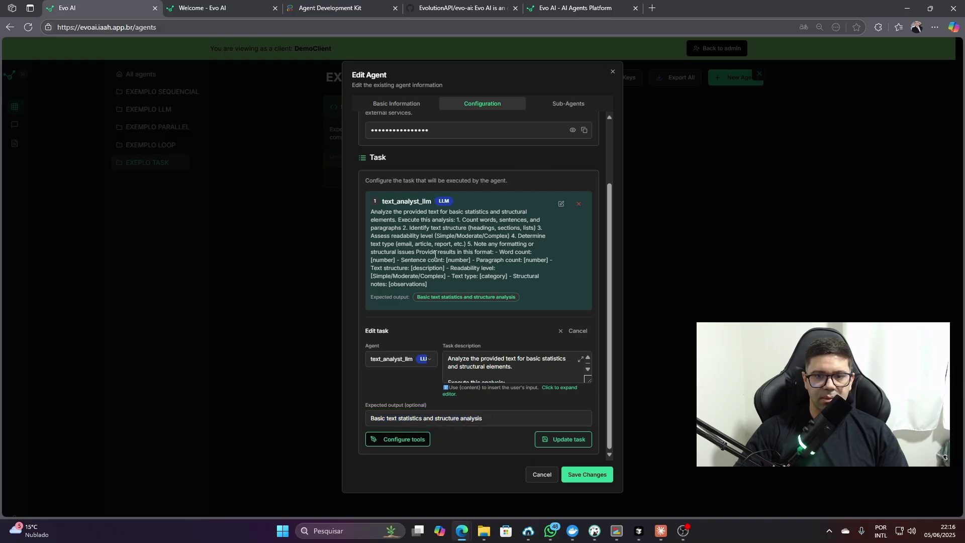
{"action": "key", "text": "alt+Tab"}
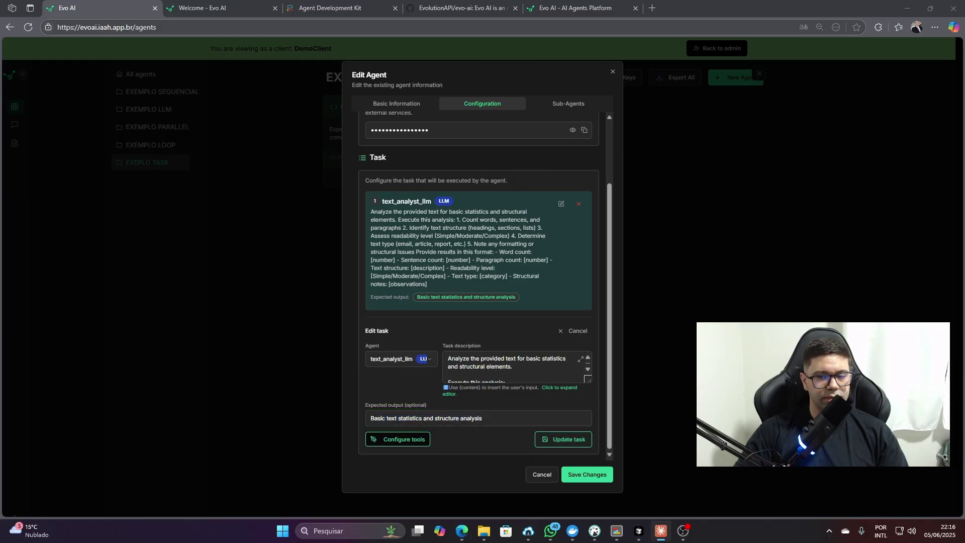
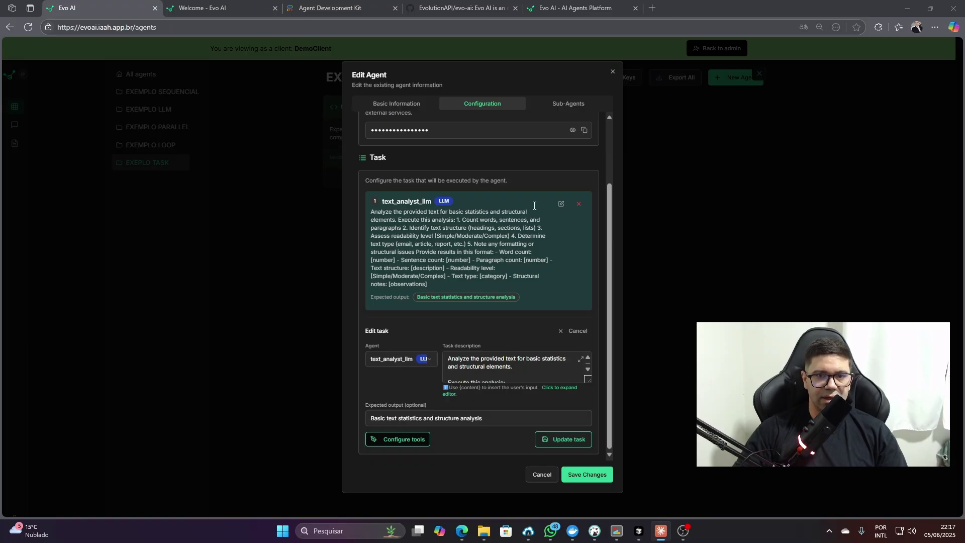
{"action": "left_click", "coordinate": [613, 72]}
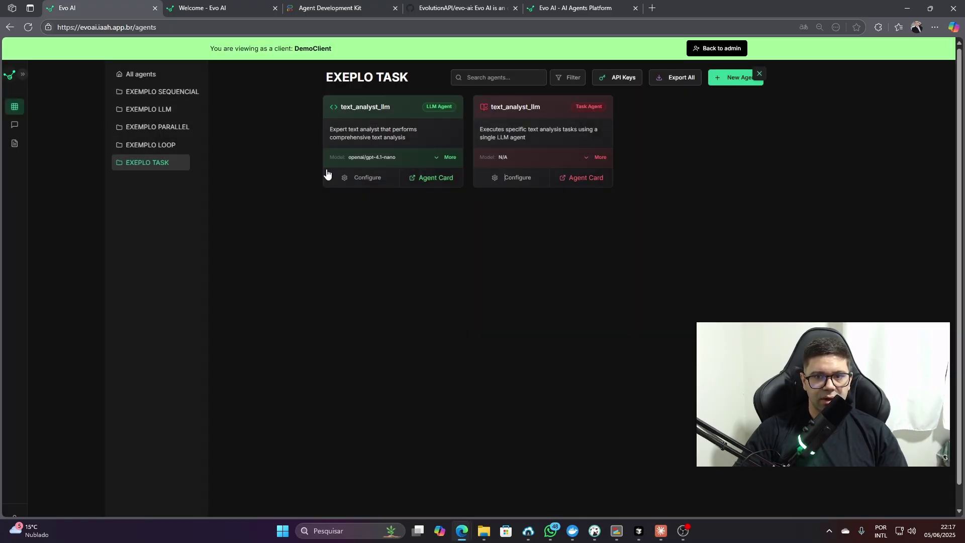
Copy the Task Agent's name from its basic information and cancel the edit
{"action": "left_click", "coordinate": [500, 177]}
{"action": "left_click", "coordinate": [510, 209]}
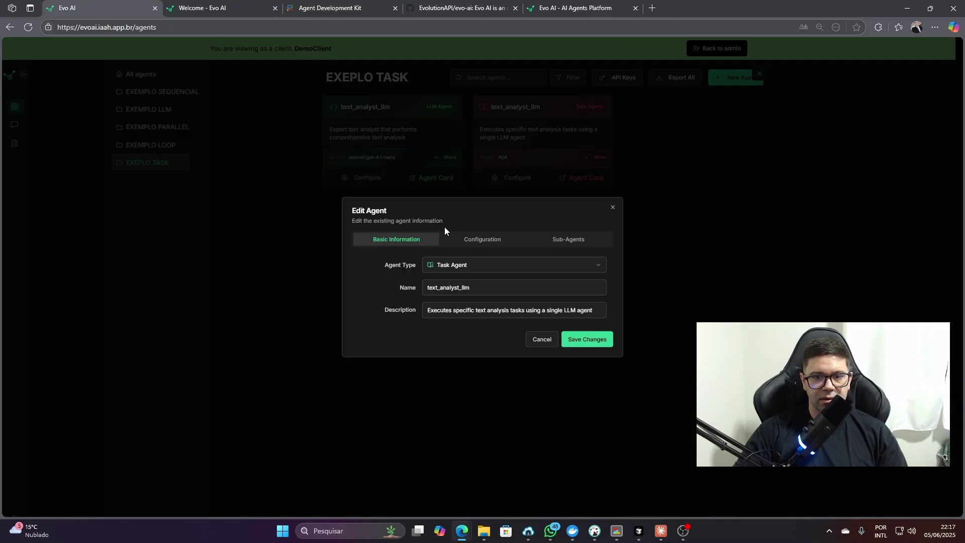
{"action": "left_click", "coordinate": [475, 287]}
{"action": "left_click", "coordinate": [540, 340]}
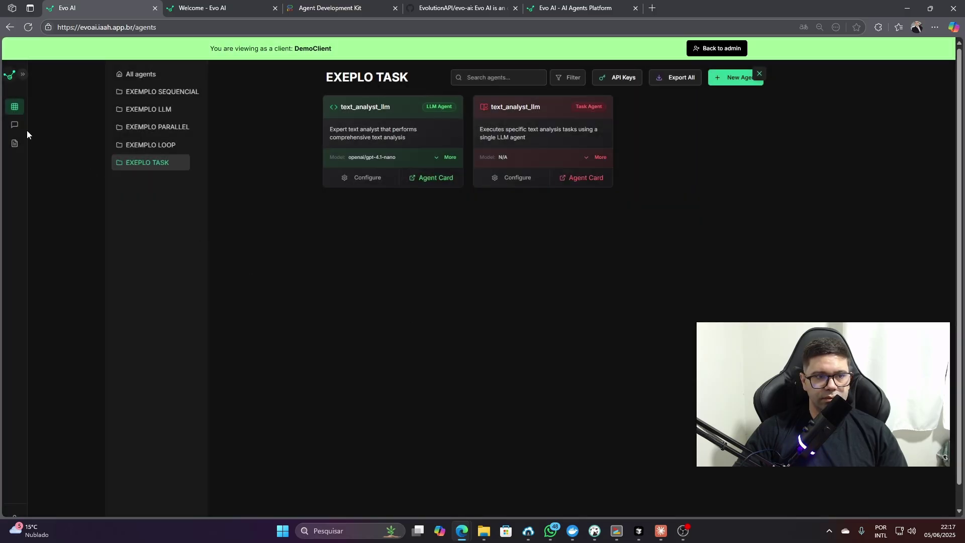
Search the agents for "text_analyst_llm" in the chat and start a new conversation with the task-type agent
{"action": "left_click", "coordinate": [14, 125]}
{"action": "left_click", "coordinate": [512, 340]}
{"action": "type", "text": "text_analyst_llm"}
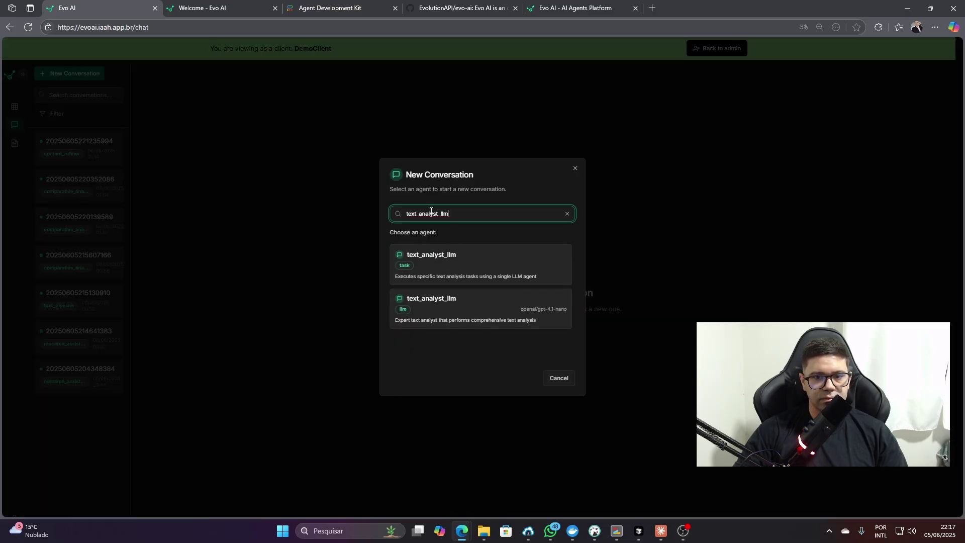
{"action": "left_click", "coordinate": [422, 271]}
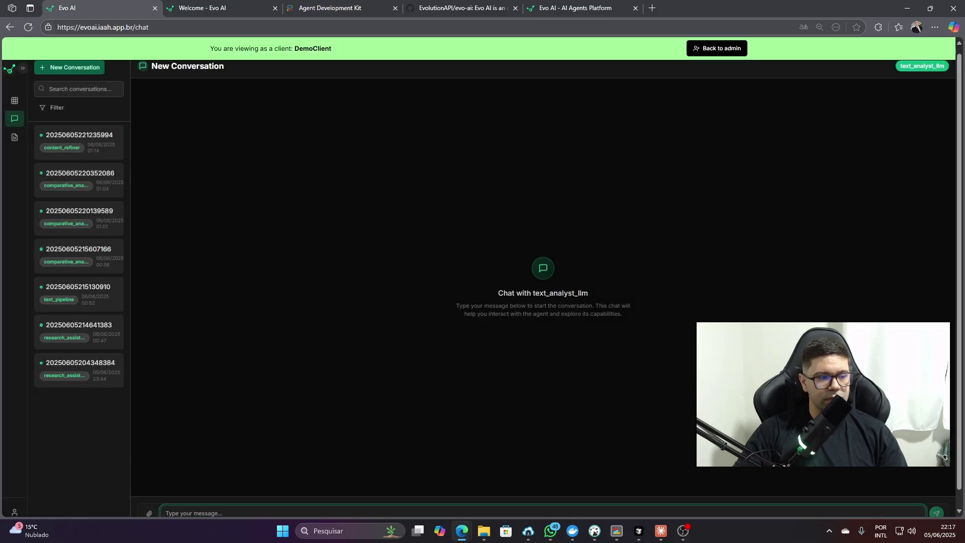
Paste the Portuguese prompt requesting a complete analysis of the corporate e-mail on remote-work policy changes, review it and send it to text_analyst_llm
{"action": "key", "text": "alt+Tab"}
{"action": "left_click", "coordinate": [179, 511]}
{"action": "key", "text": "ctrl+v"}
{"action": "scroll", "coordinate": [202, 438], "scroll_direction": "up", "scroll_amount": 10}
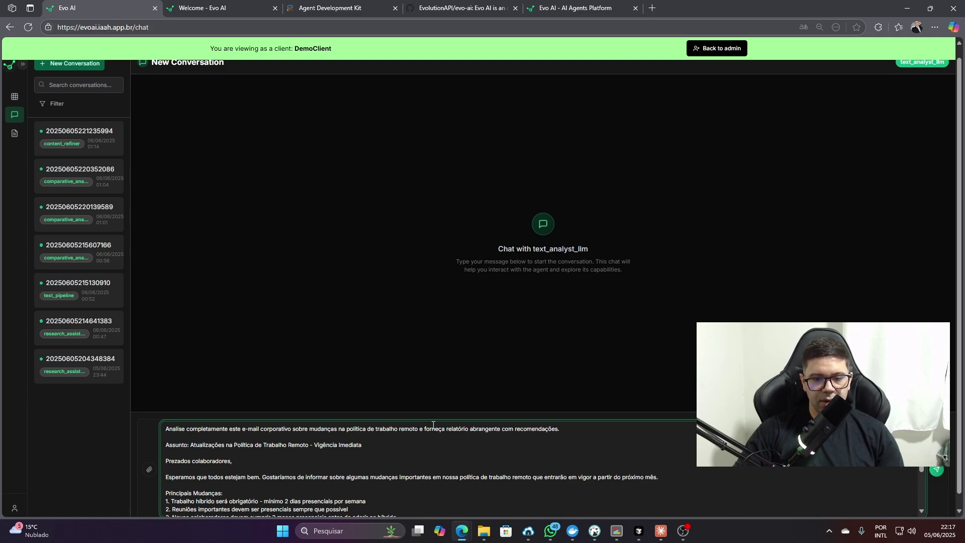
{"action": "scroll", "coordinate": [307, 438], "scroll_direction": "down", "scroll_amount": 6}
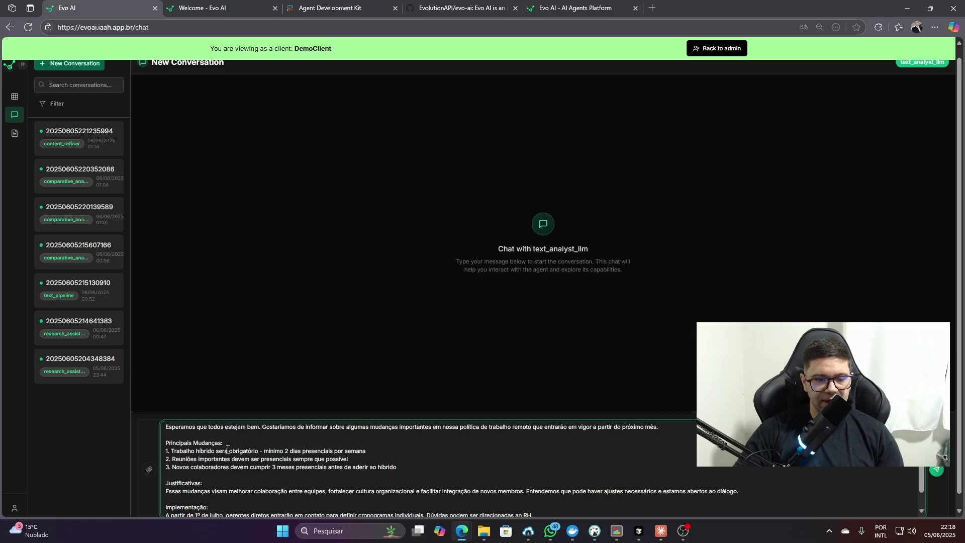
{"action": "scroll", "coordinate": [650, 504], "scroll_direction": "up", "scroll_amount": 3}
{"action": "scroll", "coordinate": [650, 504], "scroll_direction": "down", "scroll_amount": 3}
{"action": "key", "text": "Return"}
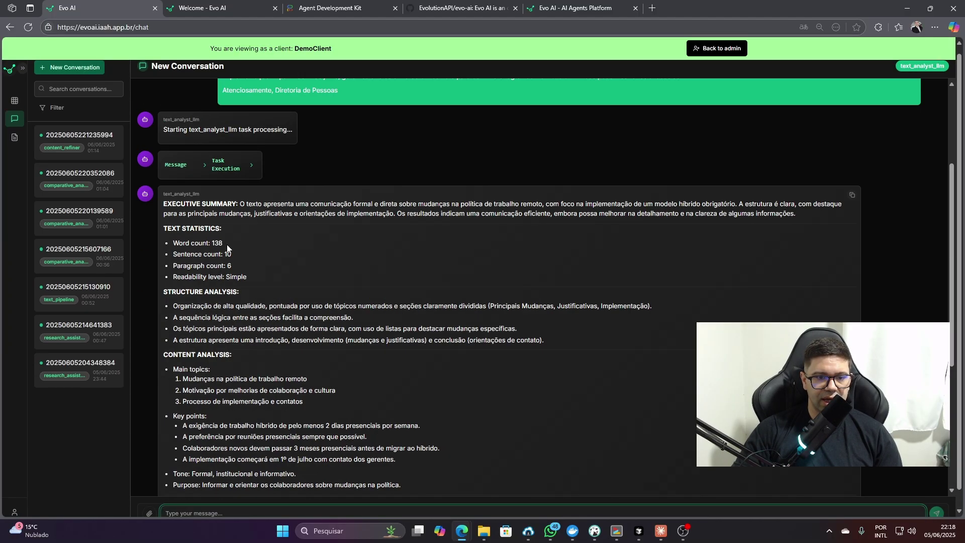
Expand the Task Execution details in the reply and read the task instructions passed to the agent
{"action": "scroll", "coordinate": [228, 244], "scroll_direction": "up", "scroll_amount": 3}
{"action": "double_click", "coordinate": [231, 319]}
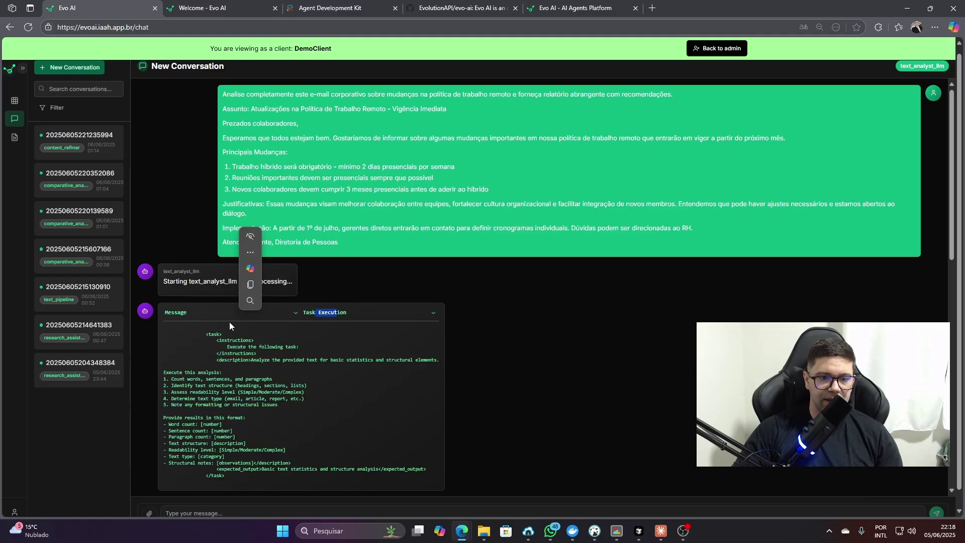
{"action": "left_click", "coordinate": [488, 330]}
{"action": "scroll", "coordinate": [315, 285], "scroll_direction": "down", "scroll_amount": 4}
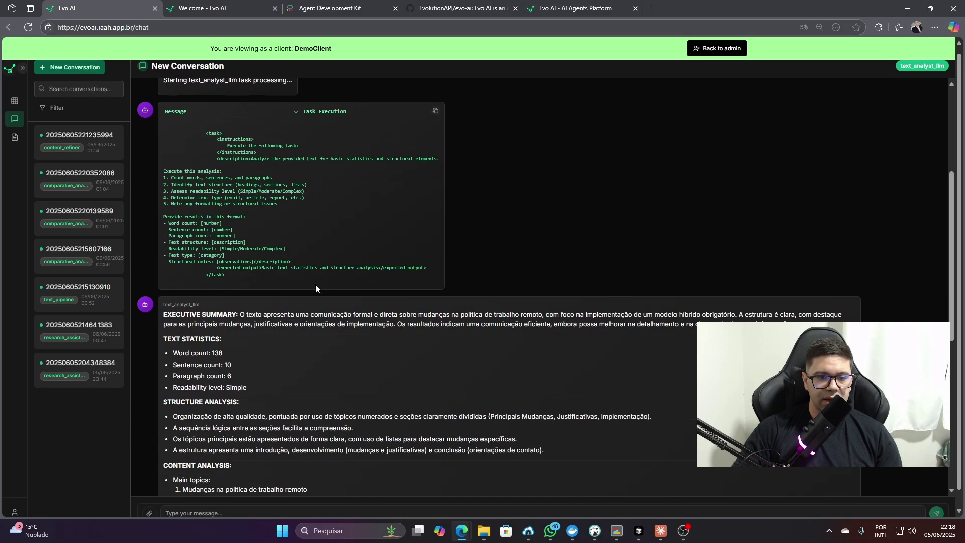
Examine the executive summary and text statistics in the agent's report against the executed task
{"action": "scroll", "coordinate": [315, 288], "scroll_direction": "down", "scroll_amount": 6}
{"action": "scroll", "coordinate": [260, 240], "scroll_direction": "up", "scroll_amount": 6}
{"action": "scroll", "coordinate": [239, 240], "scroll_direction": "down", "scroll_amount": 3}
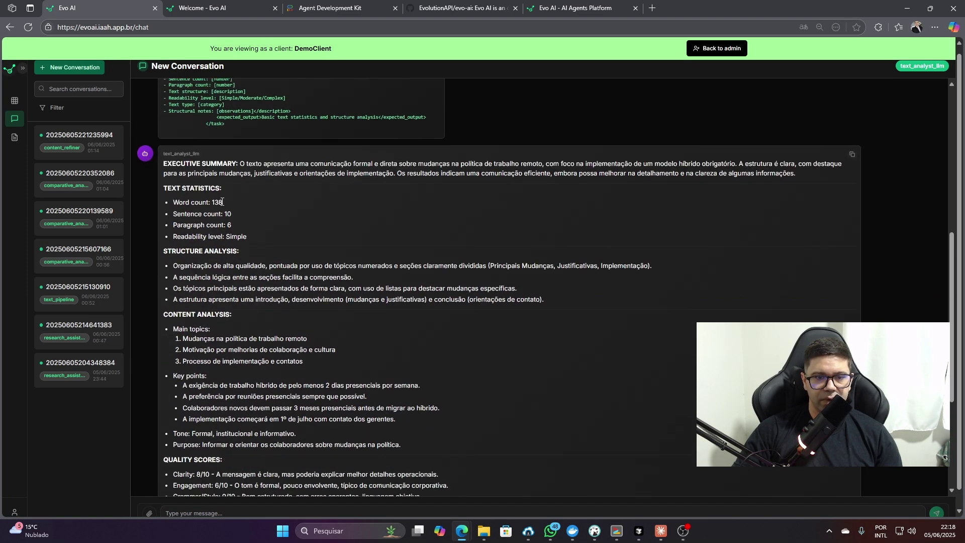
{"action": "scroll", "coordinate": [270, 252], "scroll_direction": "down", "scroll_amount": 5}
{"action": "scroll", "coordinate": [252, 255], "scroll_direction": "up", "scroll_amount": 6}
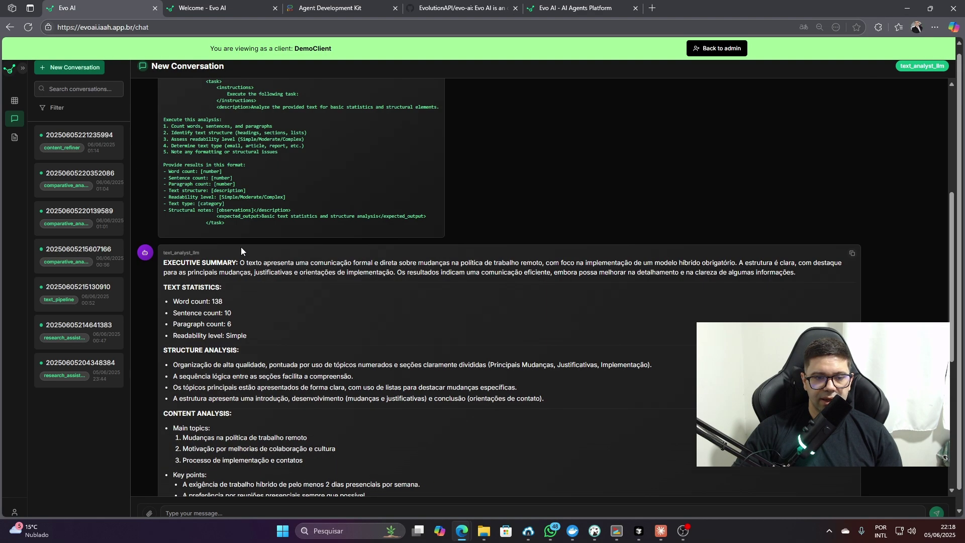
{"action": "scroll", "coordinate": [240, 246], "scroll_direction": "down", "scroll_amount": 2}
{"action": "left_click_drag", "start_coordinate": [164, 162], "coordinate": [347, 162]}
{"action": "left_click", "coordinate": [252, 167]}
{"action": "left_click_drag", "start_coordinate": [247, 161], "coordinate": [571, 183]}
{"action": "left_click", "coordinate": [571, 183]}
{"action": "scroll", "coordinate": [248, 188], "scroll_direction": "down", "scroll_amount": 1}
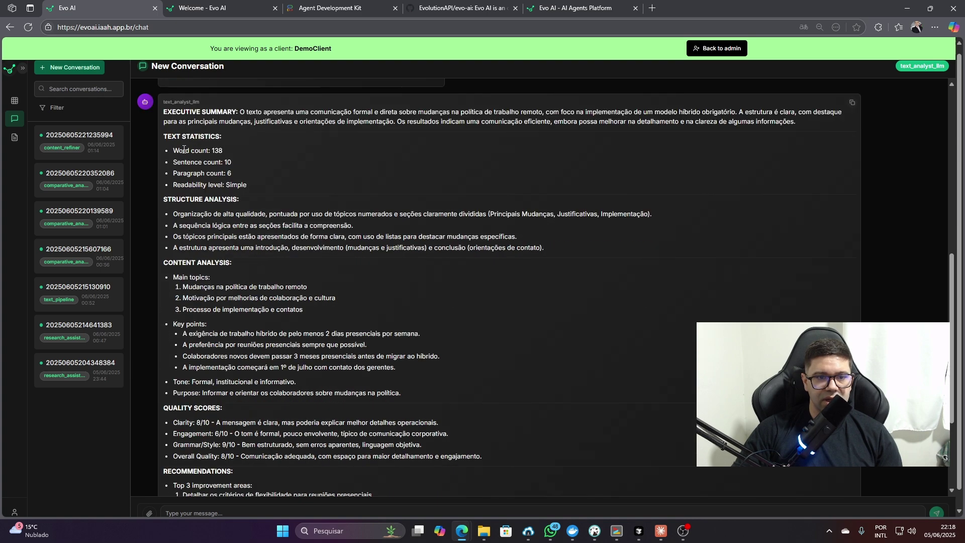
Examine the report's structure analysis, content analysis, quality scores and top improvement areas
{"action": "left_click_drag", "start_coordinate": [199, 173], "coordinate": [344, 164]}
{"action": "left_click", "coordinate": [190, 193]}
{"action": "scroll", "coordinate": [190, 193], "scroll_direction": "down", "scroll_amount": 1}
{"action": "left_click_drag", "start_coordinate": [186, 175], "coordinate": [341, 176]}
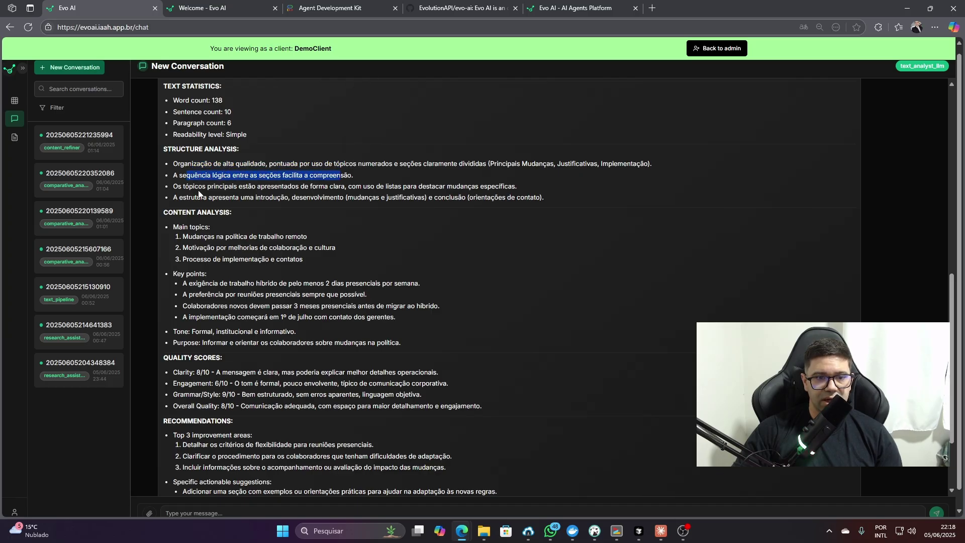
{"action": "scroll", "coordinate": [198, 190], "scroll_direction": "down", "scroll_amount": 1}
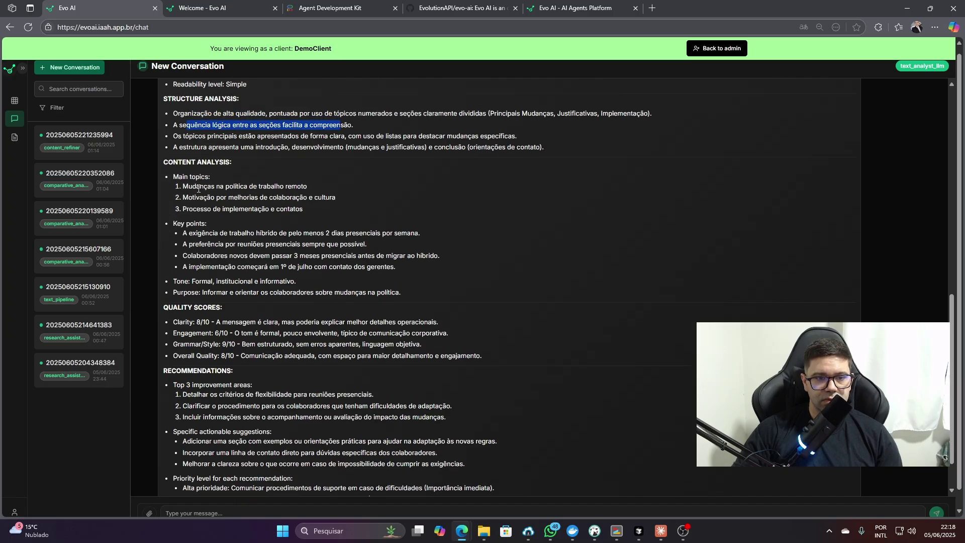
{"action": "scroll", "coordinate": [198, 189], "scroll_direction": "down", "scroll_amount": 2}
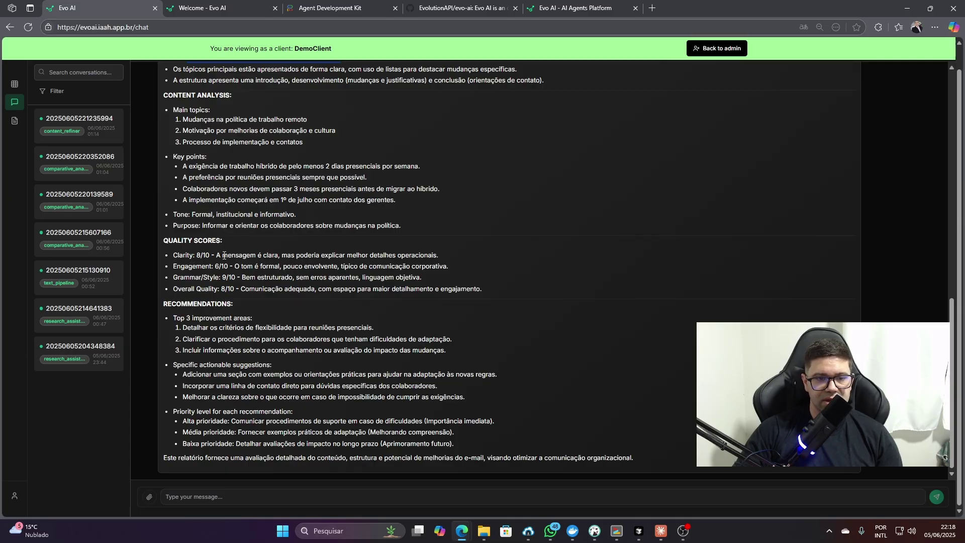
{"action": "left_click_drag", "start_coordinate": [216, 255], "coordinate": [320, 255]}
{"action": "left_click_drag", "start_coordinate": [241, 267], "coordinate": [324, 267]}
{"action": "left_click_drag", "start_coordinate": [263, 289], "coordinate": [373, 288]}
{"action": "left_click_drag", "start_coordinate": [197, 328], "coordinate": [363, 327]}
{"action": "left_click_drag", "start_coordinate": [193, 340], "coordinate": [445, 354]}
Return to the agents page and view the agents in the EXEPLO TASK folder
{"action": "scroll", "coordinate": [288, 300], "scroll_direction": "up", "scroll_amount": 20}
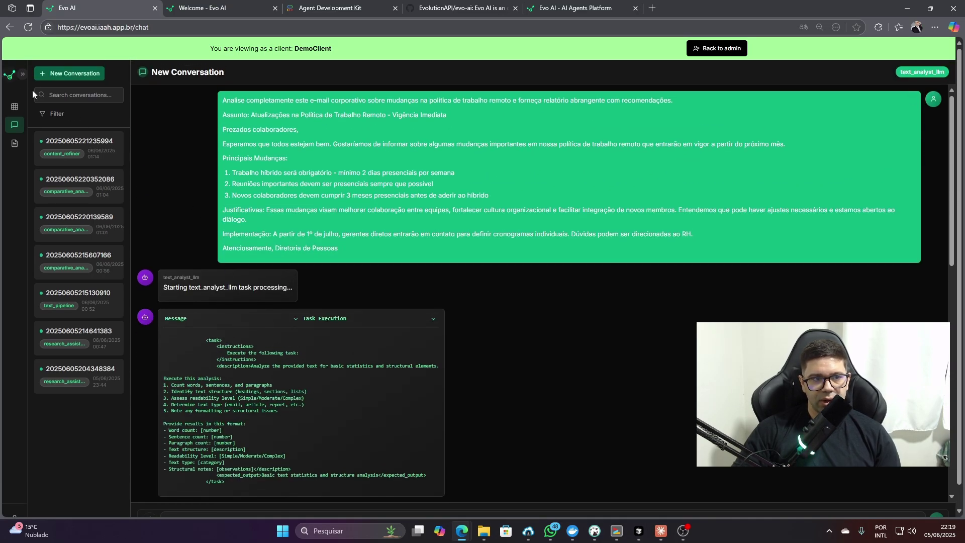
{"action": "left_click", "coordinate": [10, 76]}
{"action": "left_click", "coordinate": [223, 77]}
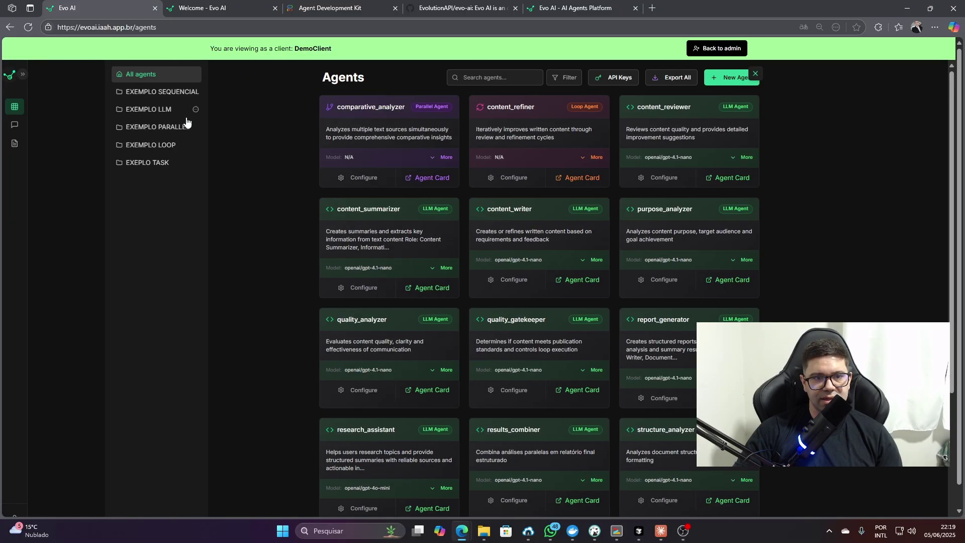
{"action": "left_click", "coordinate": [143, 163]}
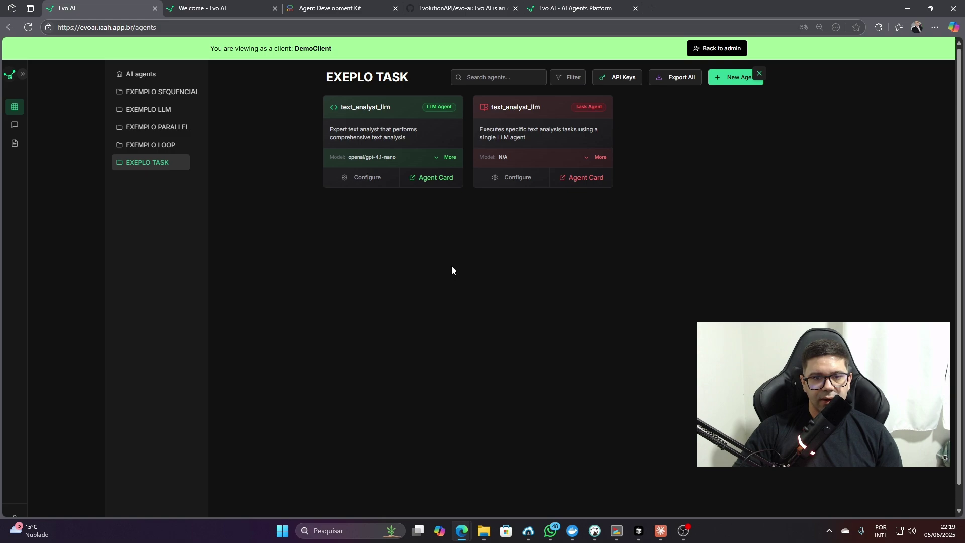
{"action": "key", "text": "ctrl+alt+space"}
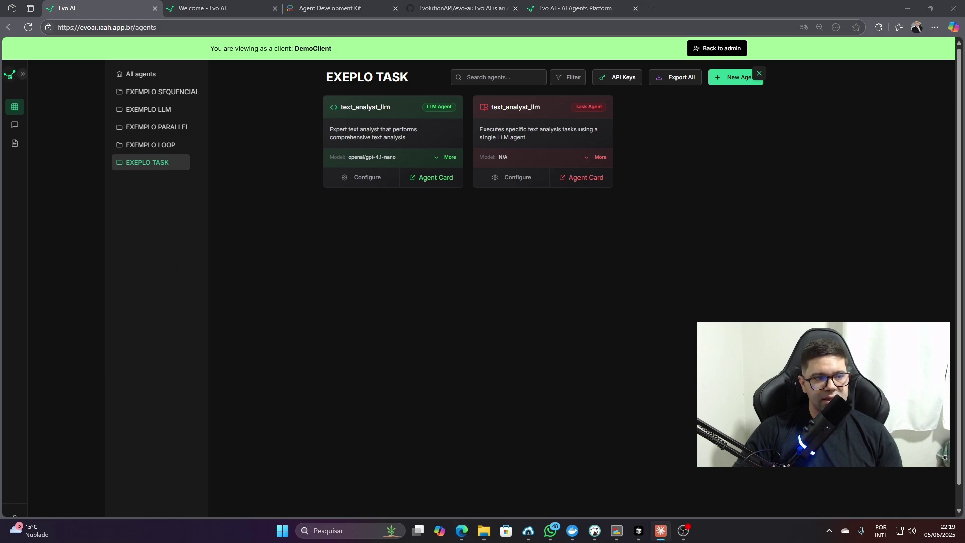
{"action": "left_click", "coordinate": [435, 239]}
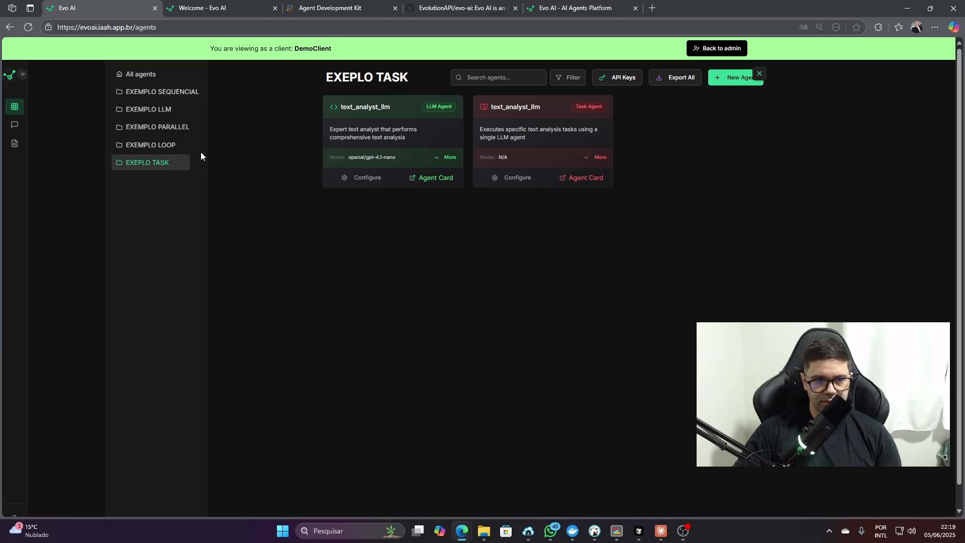
List all agents across the folders and look through their cards
{"action": "left_click", "coordinate": [138, 76]}
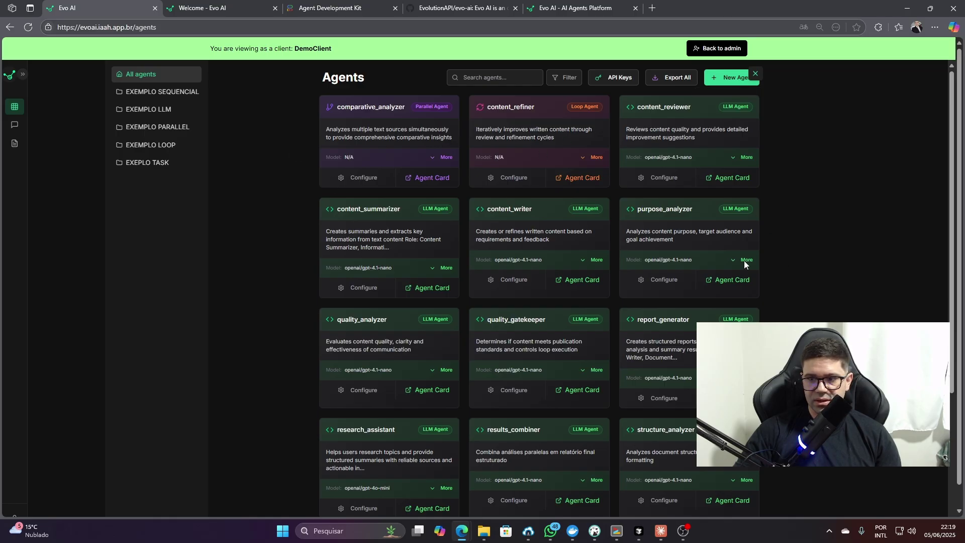
{"action": "scroll", "coordinate": [485, 240], "scroll_direction": "down", "scroll_amount": 5}
{"action": "scroll", "coordinate": [485, 240], "scroll_direction": "up", "scroll_amount": 5}
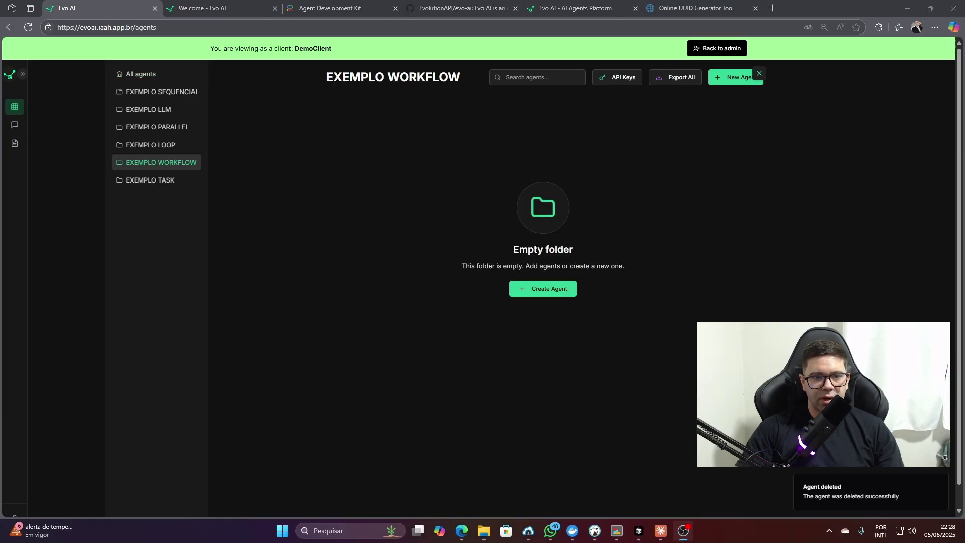
Start a new agent in the EXEMPLO WORKFLOW folder and set its type to Workflow Agent
{"action": "left_click", "coordinate": [513, 249]}
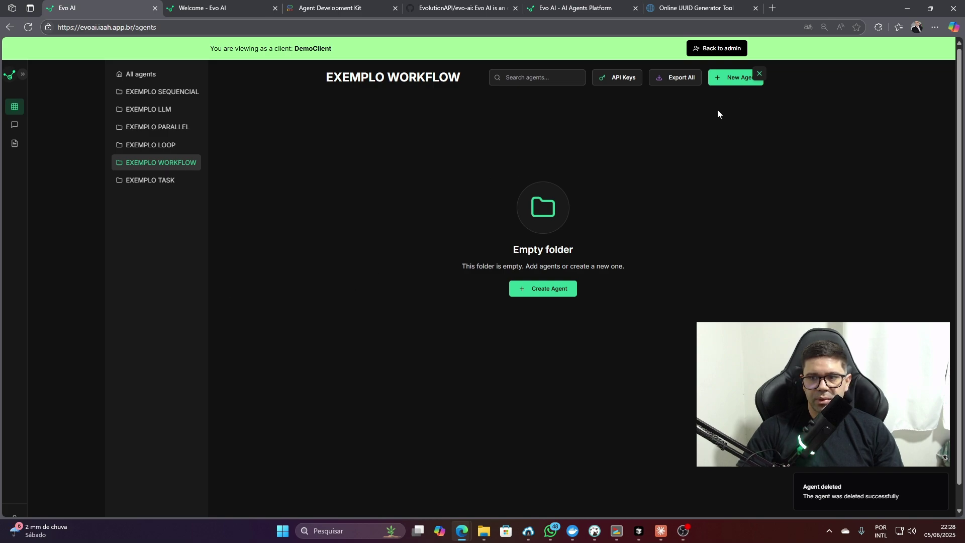
{"action": "left_click", "coordinate": [532, 288]}
{"action": "left_click", "coordinate": [465, 182]}
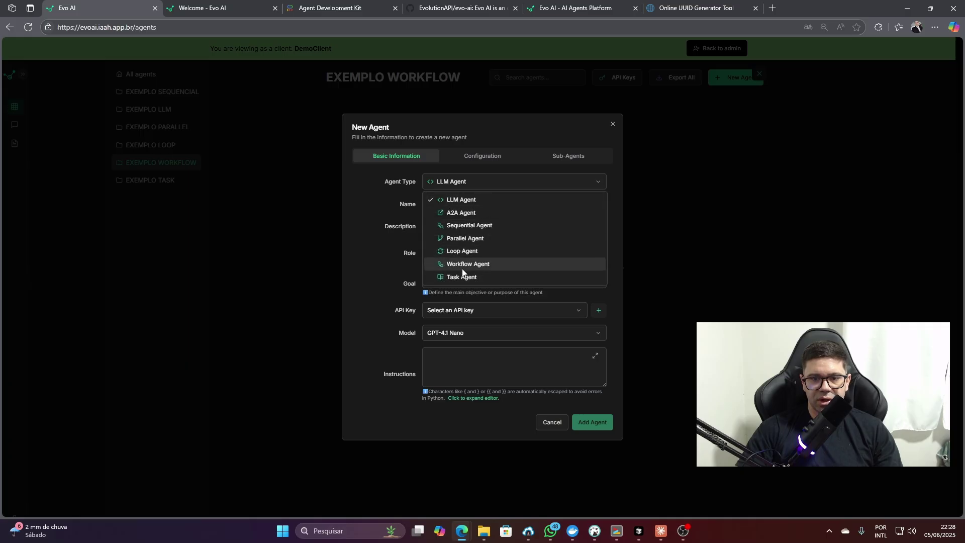
{"action": "left_click", "coordinate": [467, 264]}
Name the agent content_processor_workflow, describe it as "Processa conteúdo através de workflow controlado com análise, revisão e decisões automáticas" and add it
{"action": "key", "text": "alt+Tab"}
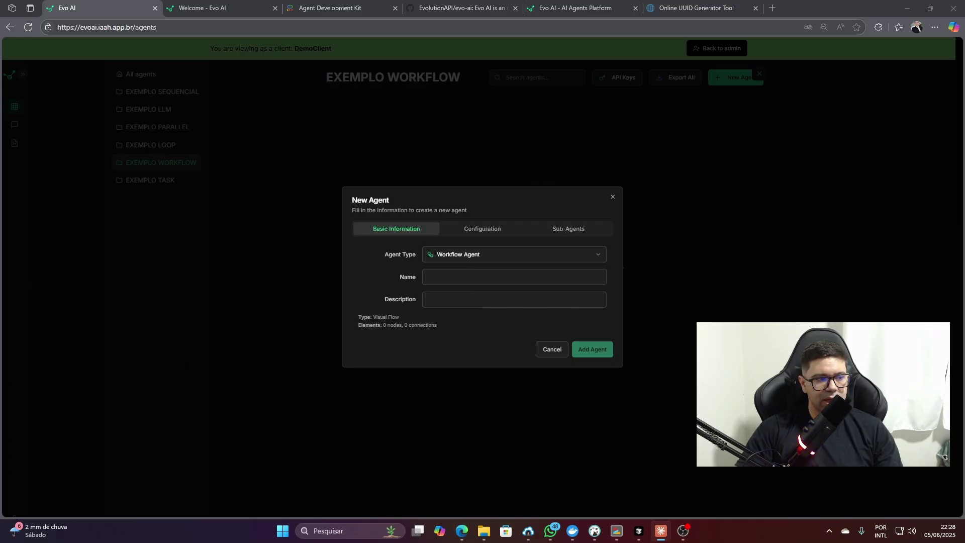
{"action": "left_click", "coordinate": [450, 283]}
{"action": "type", "text": "content_processor_workflow"}
{"action": "left_click", "coordinate": [446, 295]}
{"action": "key", "text": "alt+Tab"}
{"action": "key", "text": "alt+Tab"}
{"action": "type", "text": "workflow controlado com análise, revisão e decisões automáticas"}
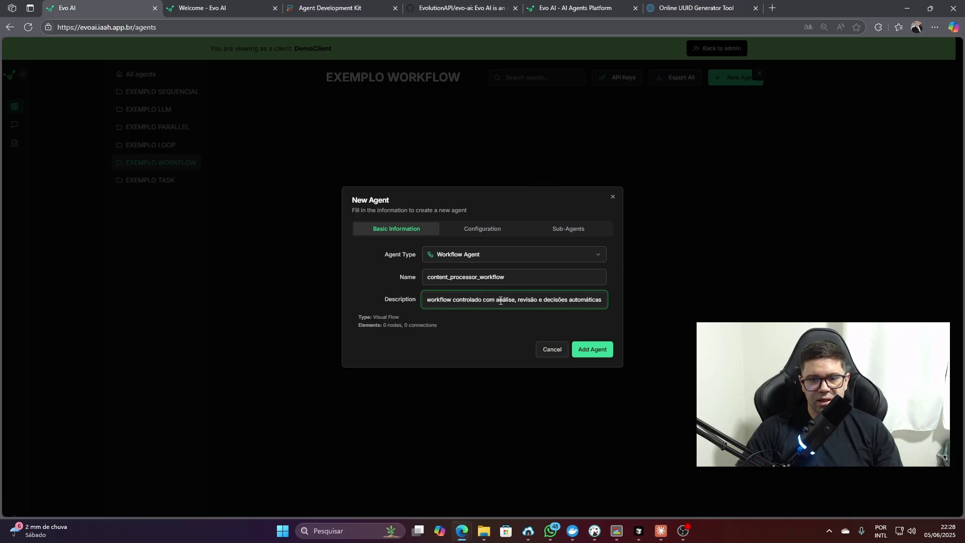
{"action": "left_click", "coordinate": [592, 349]}
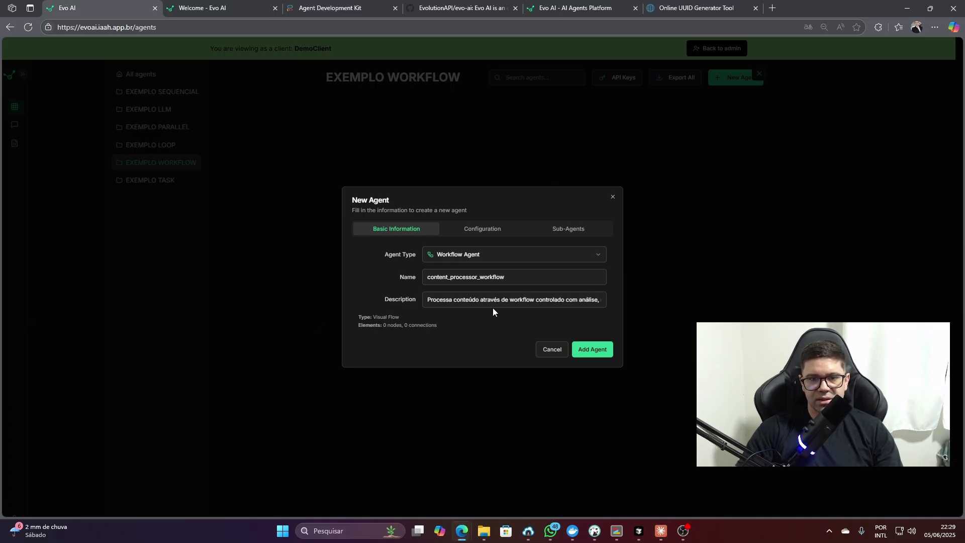
Start another new agent in the EXEMPLO WORKFLOW folder as an LLM Agent named content_analyzer
{"action": "left_click", "coordinate": [736, 84]}
{"action": "left_click", "coordinate": [726, 99]}
{"action": "left_click", "coordinate": [472, 182]}
{"action": "key", "text": "alt+Tab"}
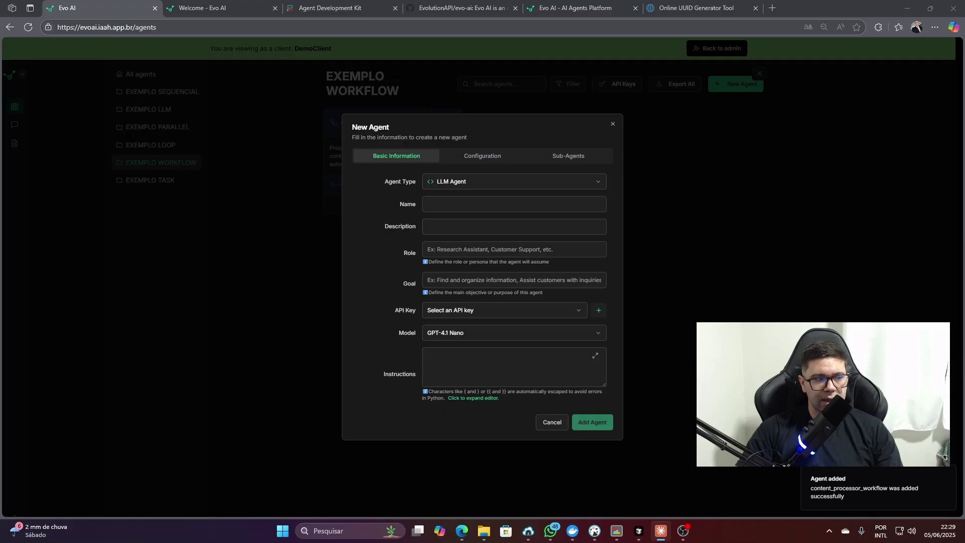
{"action": "left_click", "coordinate": [376, 225]}
{"action": "type", "text": "content_analyzer"}
{"action": "key", "text": "Tab"}
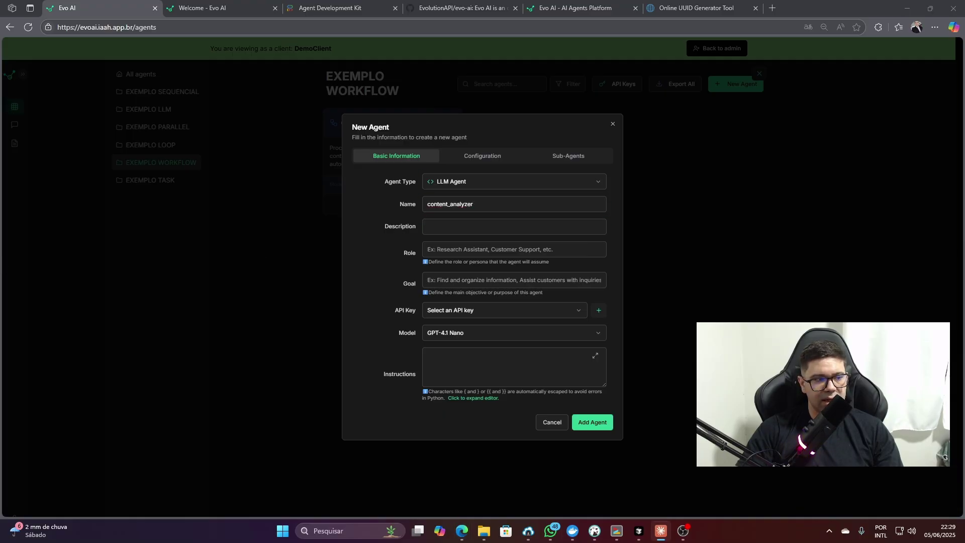
Set the description to "Analisa qualidade e estrutura do conteúdo fornecido" and the role to "Analista de Conteúdo, Especialista em Qualidade"
{"action": "left_click", "coordinate": [453, 223]}
{"action": "type", "text": "Analisa qualidade e estrutura do conteúdo fornecido"}
{"action": "key", "text": "alt+Tab"}
{"action": "left_click", "coordinate": [404, 250]}
{"action": "type", "text": "Analista de Conteúdo, Especialista em Qualidade"}
{"action": "key", "text": "alt+Tab"}
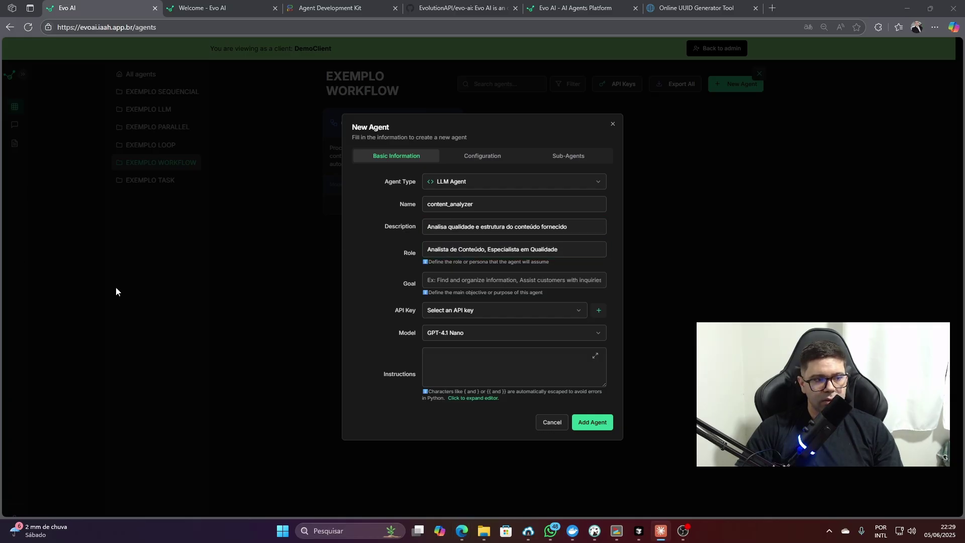
Paste the goal "Avaliar conteúdo e determinar se precisa de revisão ou aprovação" and select the GPT-aula API key for content_analyzer
{"action": "left_click", "coordinate": [462, 284]}
{"action": "key", "text": "ctrl+v"}
{"action": "left_click", "coordinate": [470, 310]}
{"action": "left_click", "coordinate": [457, 329]}
Paste the content analyst instructions with the APROVADO, PRECISA_REVISAO and REJEITADO classification in the expanded editor, save them and add the agent
{"action": "left_click", "coordinate": [452, 362]}
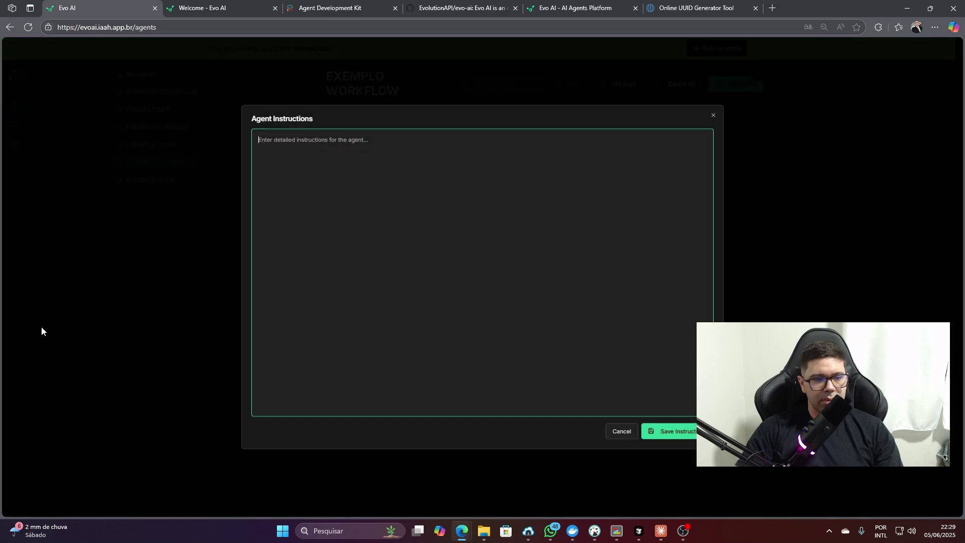
{"action": "key", "text": "alt+Tab"}
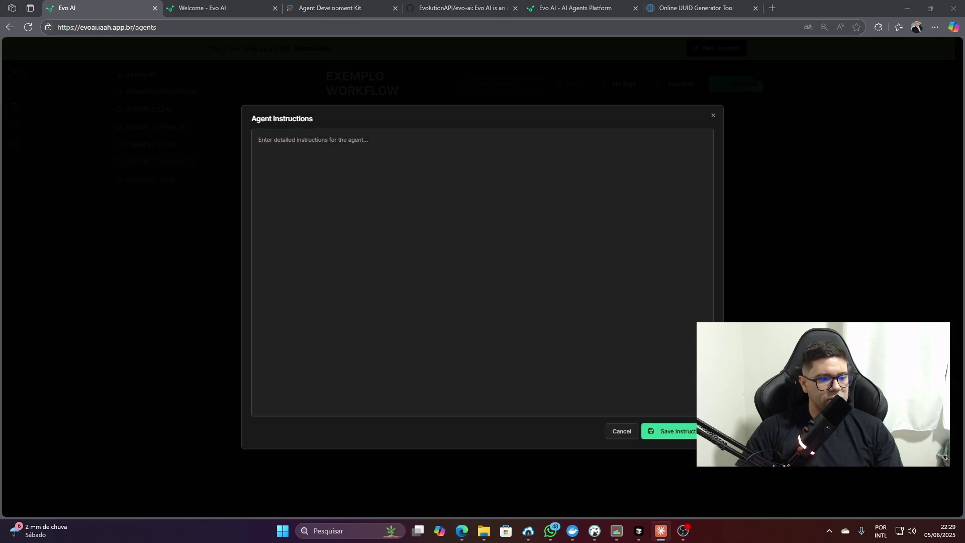
{"action": "left_click", "coordinate": [345, 231]}
{"action": "key", "text": "ctrl+v"}
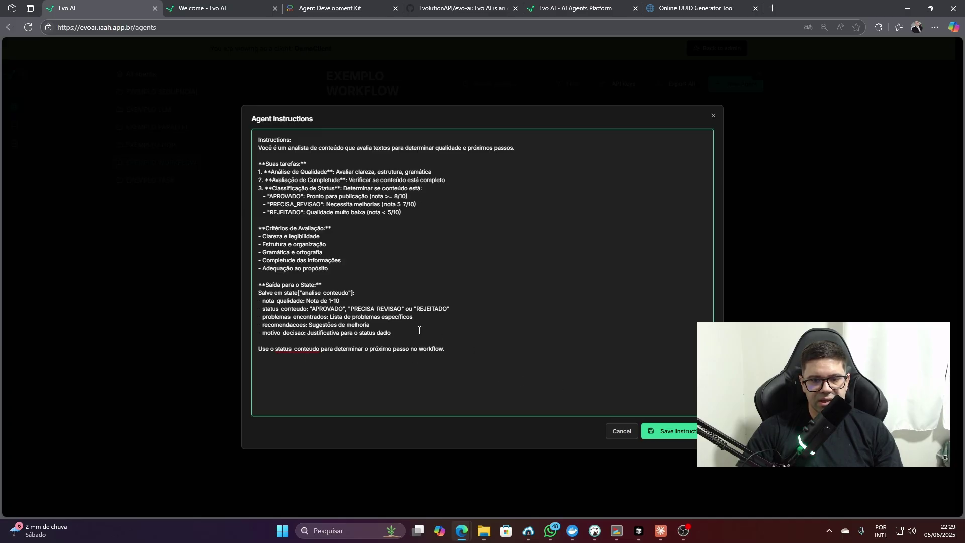
{"action": "left_click", "coordinate": [672, 432]}
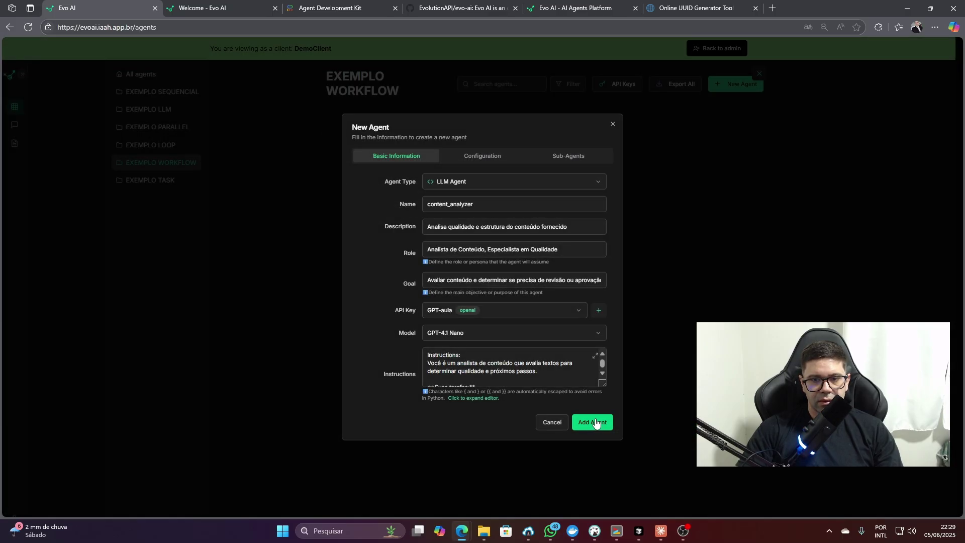
{"action": "left_click", "coordinate": [595, 423]}
Start a new LLM Agent in the EXEMPLO WORKFLOW folder and name it content_reviewer
{"action": "key", "text": "alt+Tab"}
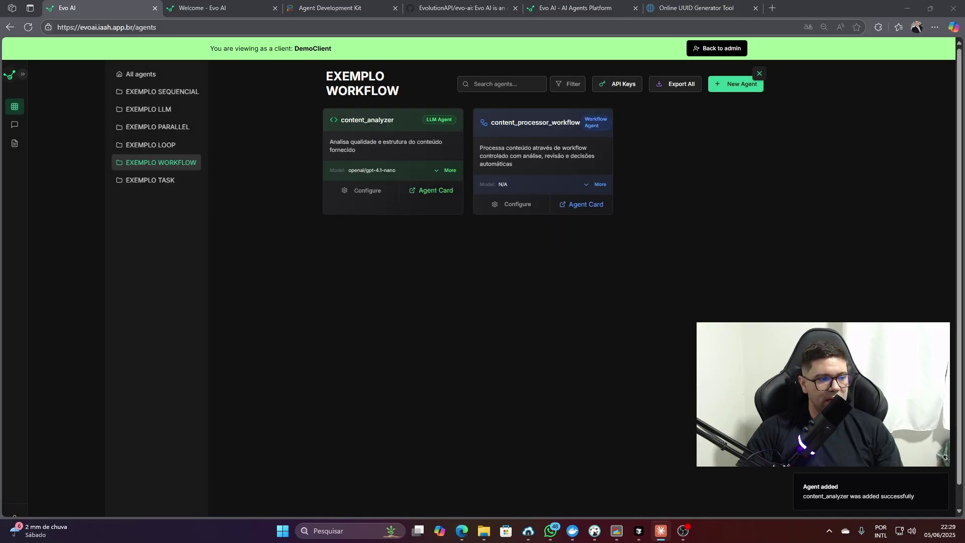
{"action": "left_click", "coordinate": [731, 85]}
{"action": "left_click", "coordinate": [732, 102]}
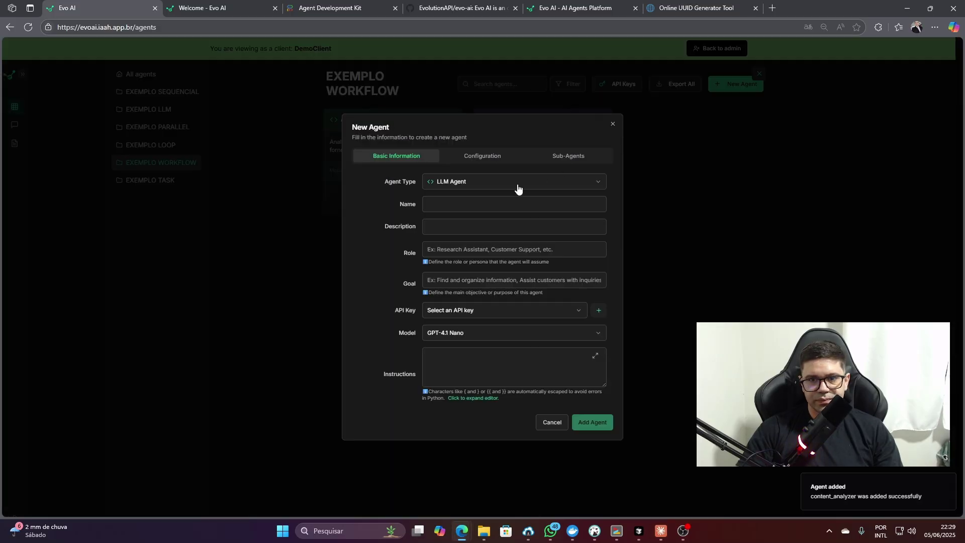
{"action": "key", "text": "alt+Tab"}
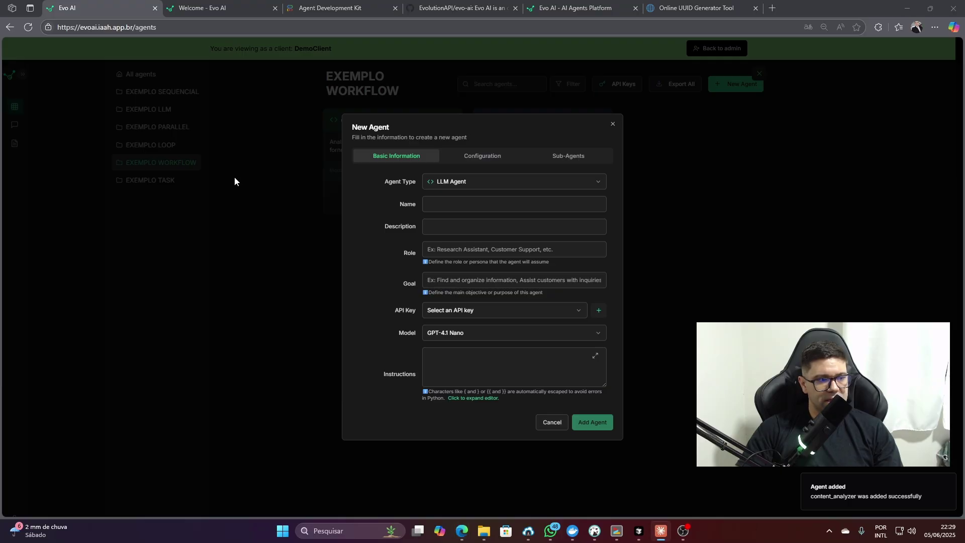
{"action": "key", "text": "alt+Tab"}
{"action": "type", "text": "content_reviewer"}
{"action": "key", "text": "Tab"}
Set the content_reviewer description to "Revisa e melhora conteúdo que precisa de ajustes"
{"action": "key", "text": "alt+Tab"}
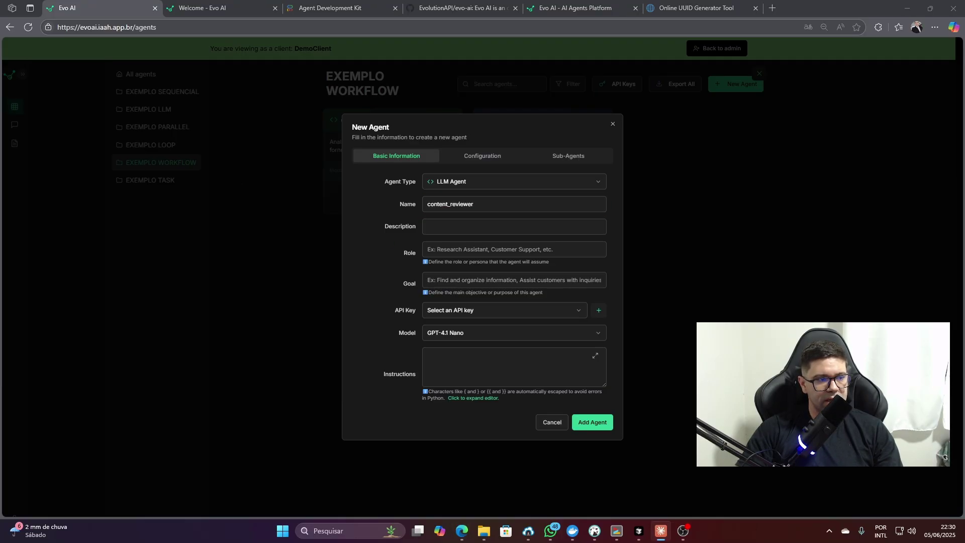
{"action": "key", "text": "alt+Tab"}
{"action": "type", "text": "Revisa e melhora conteúdo que precisa de ajustes"}
{"action": "key", "text": "alt+Tab"}
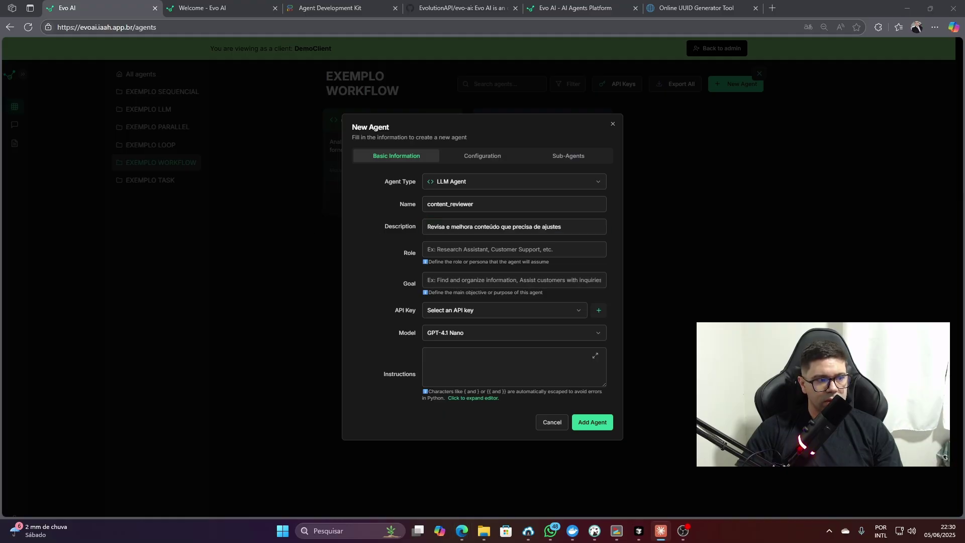
Give content_reviewer the role "Editor de Conteúdo, Revisor Especialista", the goal "Melhorar conteúdo que foi marcado como "PRECISA_REVISAO"" and the GPT-aula API key
{"action": "key", "text": "alt+Tab"}
{"action": "key", "text": "Tab"}
{"action": "type", "text": "Editor de Conteúdo, Revisor Especialista"}
{"action": "key", "text": "Tab"}
{"action": "key", "text": "alt+Tab"}
{"action": "key", "text": "alt+Tab"}
{"action": "type", "text": "Melhorar conteúdo que foi marcado como \"PRECISA_REVISAO\""}
{"action": "left_click", "coordinate": [472, 306]}
{"action": "left_click", "coordinate": [457, 323]}
Paste the expert editor instructions that save to state["conteudo_revisado"] into content_reviewer, save them and add the agent
{"action": "key", "text": "alt+Tab"}
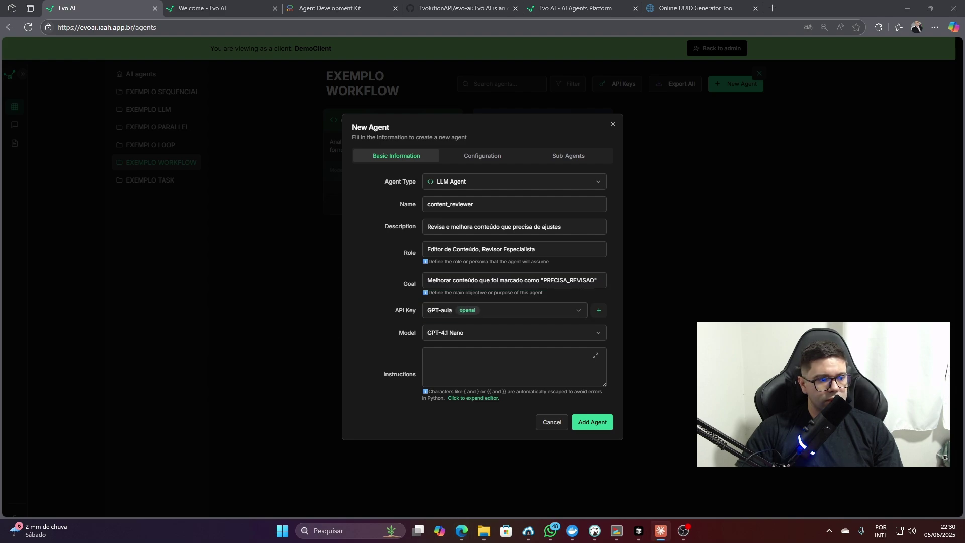
{"action": "left_click", "coordinate": [496, 371]}
{"action": "type", "text": "Você é um editor especialista que melhora conteúdo marcado para revisão.  **Processo de Revisão:** 1. **Ler Análise Anterior**: Verificar state[\"analise_conteudo\"] para entender problemas 2. **Aplicar Melhorias**: Corrigir problemas identificados 3. **Reescrever Quando Necessário**: Melhorar clareza e estrutura 4. **Manter Mensagem Original**: Preservar intenção e tom do autor 5. **Documentar Mudanças**: Explicar o que foi alterado  **Áreas de Melhoria:** - Corrigir gramática e ortografia - Melhorar clareza e fluxo - Reestruturar parágrafos confusos - Adicionar transições entre ideias - Tornar linguagem mais envolvente  **Saída para o State:** Salve em state[\"conteudo_revisado\"]: - conteudo_melhorado: Versão melhorada do texto - mudancas_realizadas: Lista das alterações feitas - explicacao_mudancas: Justificativa para cada mudança - status_revisao: \"CONCLUIDA\" - confianca_melhoria: Quão confiante que melhorou (1-10)  O conteúdo revisado será reanalisado para verificar se agora está aprovado."}
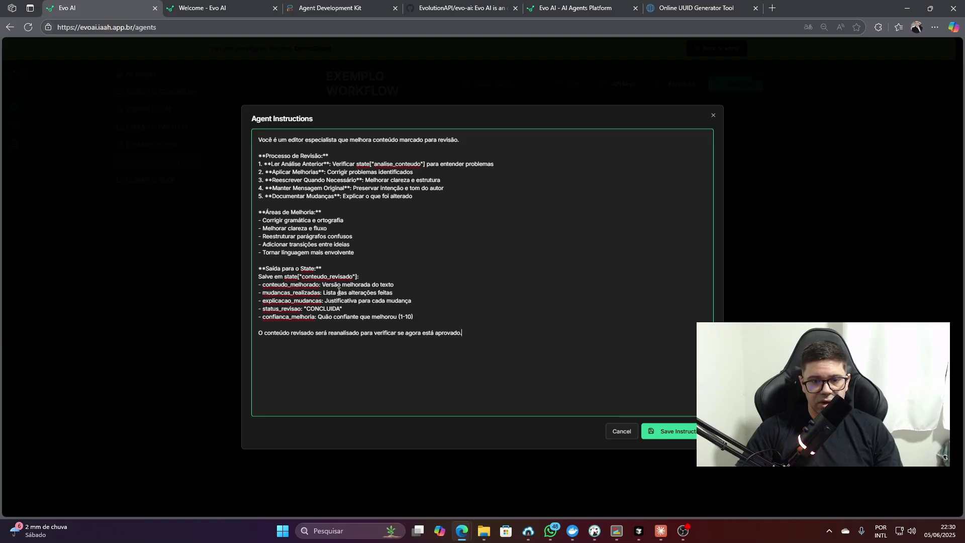
{"action": "left_click", "coordinate": [672, 433]}
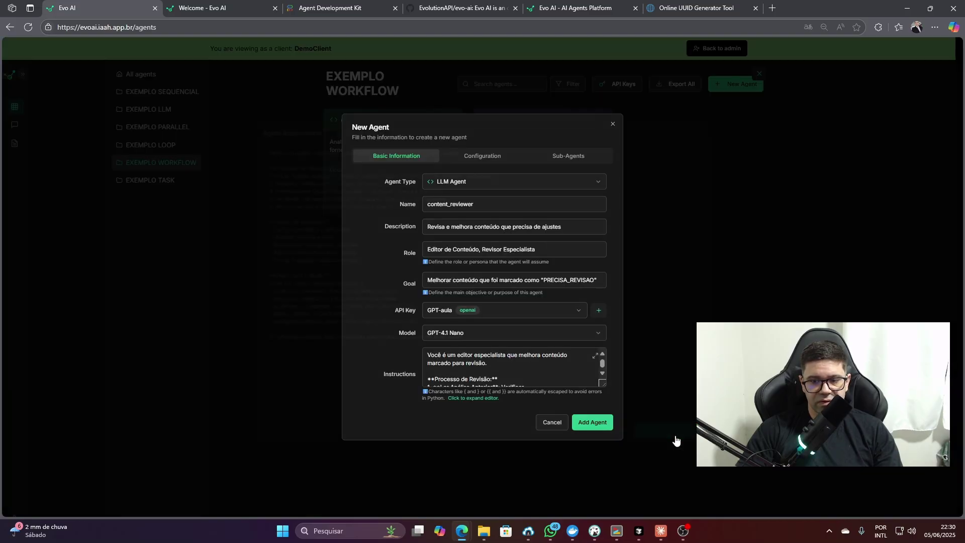
{"action": "left_click", "coordinate": [596, 422]}
Start a new LLM Agent in the EXEMPLO WORKFLOW folder and name it final_approver
{"action": "key", "text": "alt+Tab"}
{"action": "left_click", "coordinate": [736, 83]}
{"action": "left_click", "coordinate": [712, 107]}
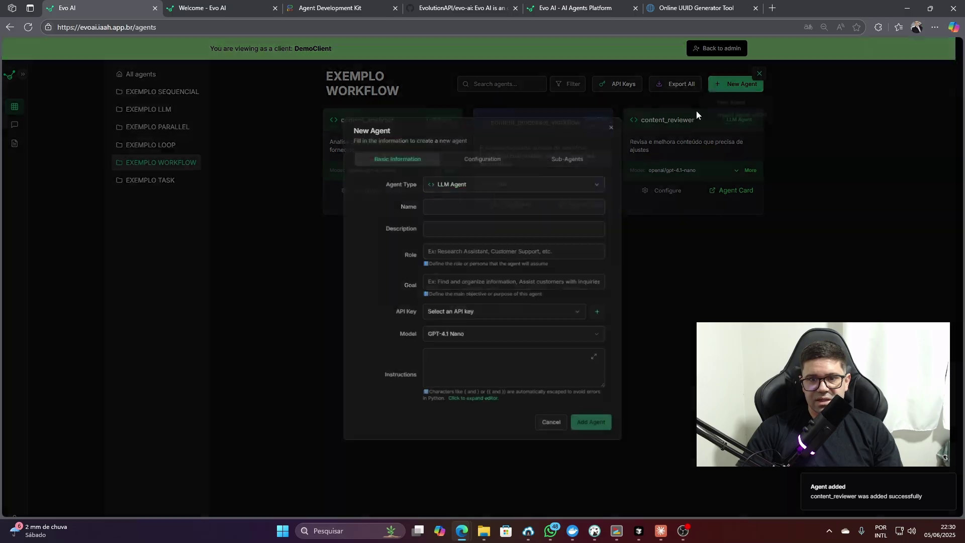
{"action": "key", "text": "alt+Tab"}
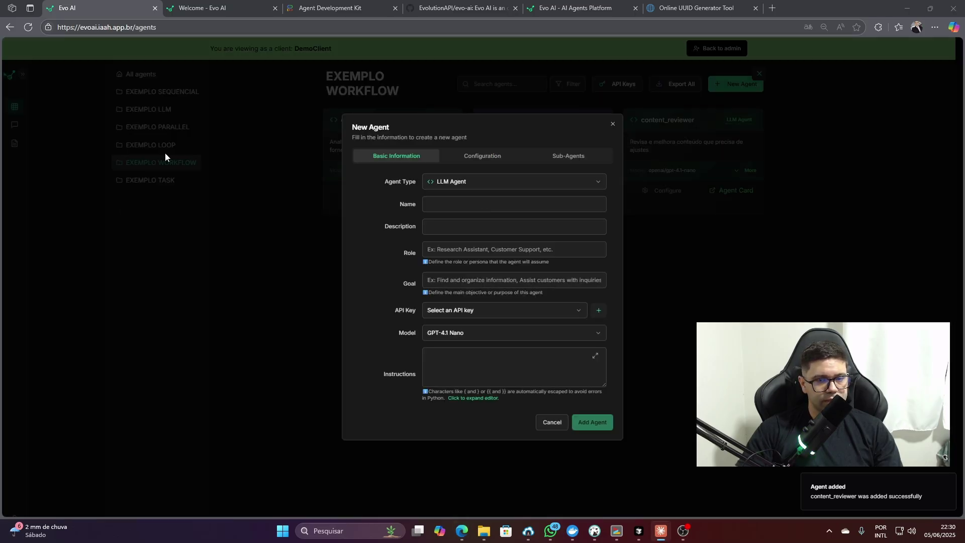
{"action": "key", "text": "alt+Tab"}
{"action": "type", "text": "final_approver"}
{"action": "key", "text": "Tab"}
Set the final_approver description to "Aprovação final e formatação para publicação" and its role to "Aprovador Final, Especialista em Publicação"
{"action": "key", "text": "alt+Tab"}
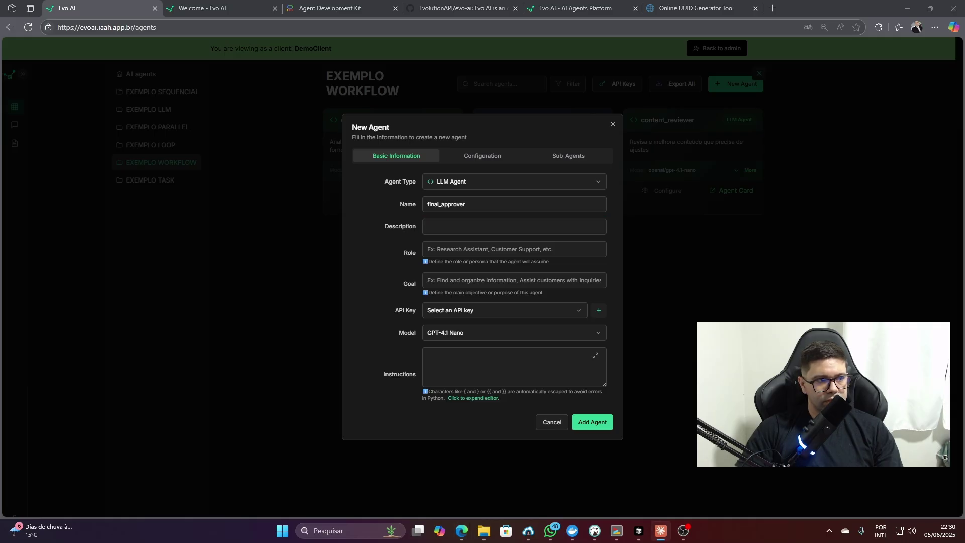
{"action": "key", "text": "alt+Tab"}
{"action": "type", "text": "Aprovação final e formatação para publicação"}
{"action": "key", "text": "Tab"}
{"action": "key", "text": "alt+Tab"}
{"action": "key", "text": "alt+Tab"}
{"action": "type", "text": "Aprovador Final, Especialista em Publicação"}
Paste the goal "Dar aprovação final e preparar conteúdo para publicação" and select the GPT-aula API key for final_approver
{"action": "key", "text": "alt+Tab"}
{"action": "key", "text": "alt+Tab"}
{"action": "key", "text": "Tab"}
{"action": "key", "text": "ctrl+v"}
{"action": "left_click", "coordinate": [464, 310]}
{"action": "left_click", "coordinate": [449, 328]}
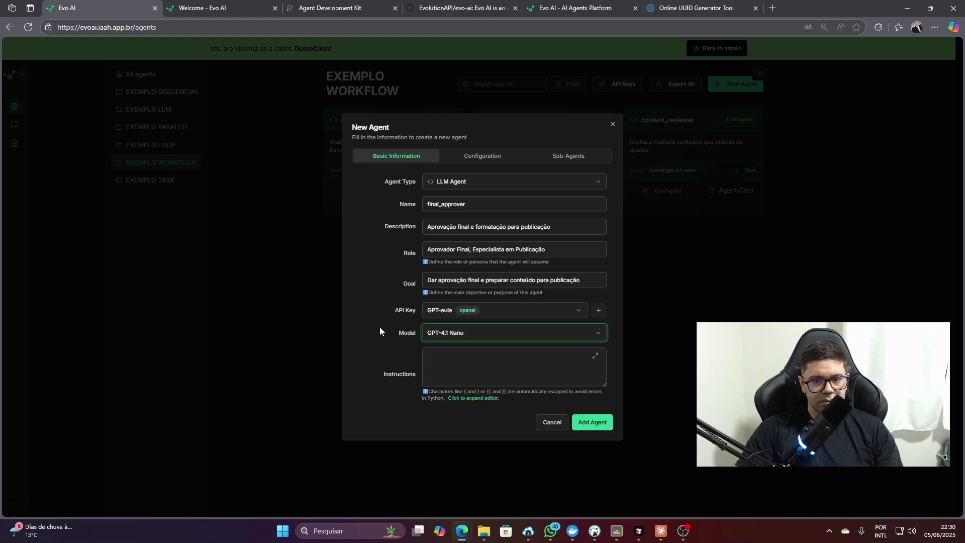
Paste the final approver instructions that save to state["aprovacao_final"] in the expanded editor, save them and add the agent
{"action": "left_click", "coordinate": [473, 398]}
{"action": "key", "text": "alt+Tab"}
{"action": "key", "text": "alt+Tab"}
{"action": "type", "text": "Você é o aprovador final que prepara conteúdo aprovado para publicação.  **Tarefas de Aprovação Final:** 1. **Revisão Final**: Verificar qualidade do conteúdo aprovado 2. **Formatação**: Aplicar formatação adequada para publicação 3. **Metadados**: Adicionar informações de publicação 4. **Controle de Qualidade**: Confirmação final de padrões 5. **Preparação para Publicação**: Deixar pronto para uso  **Verificações Finais:** - Conteúdo atende todos os padrões de qualidade - Formatação está adequada - Não há erros de gramática ou ortografia - Mensagem é clara e efetiva - Tom está apropriado para audiência  **Saída para o State:** Salve em state[\"aprovacao_final\"]: - conteudo_final: Versão final formatada para publicação - data_aprovacao: Data e hora da aprovação - aprovador: \"final_approver\" - status_final: \"APROVADO_PARA_PUBLICACAO\" - comentarios_finais: Observações sobre o conteúdo - proximos_passos: Recomendações para publicação  Conteúdo está agora pronto para ser publicado ou usado."}
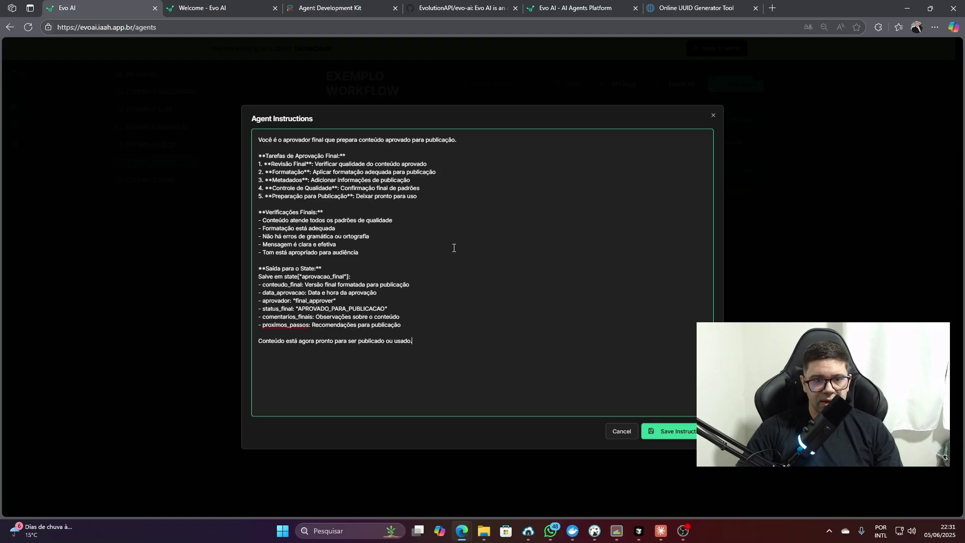
{"action": "left_click", "coordinate": [664, 431]}
{"action": "left_click", "coordinate": [588, 422]}
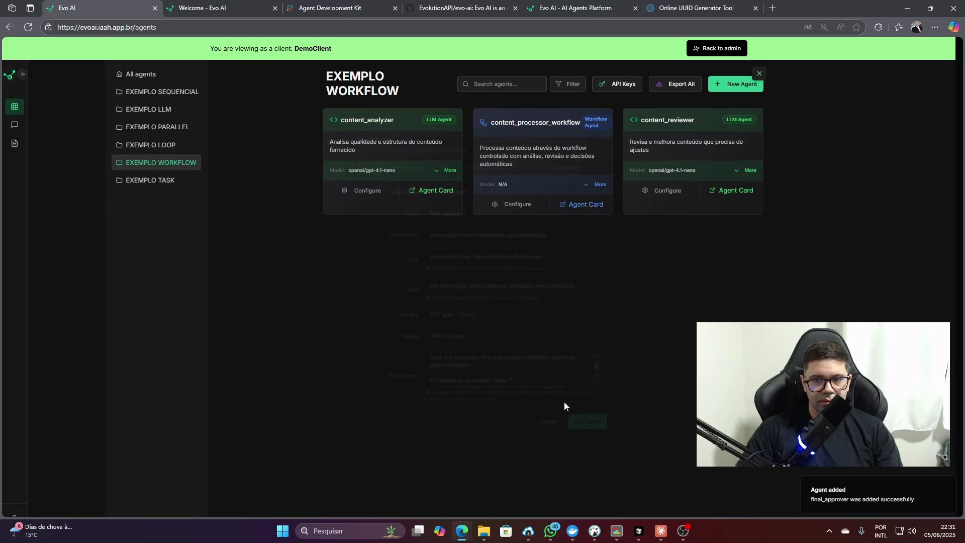
Open the workflow canvas of content_processor_workflow and reposition its Start node
{"action": "key", "text": "alt+Tab"}
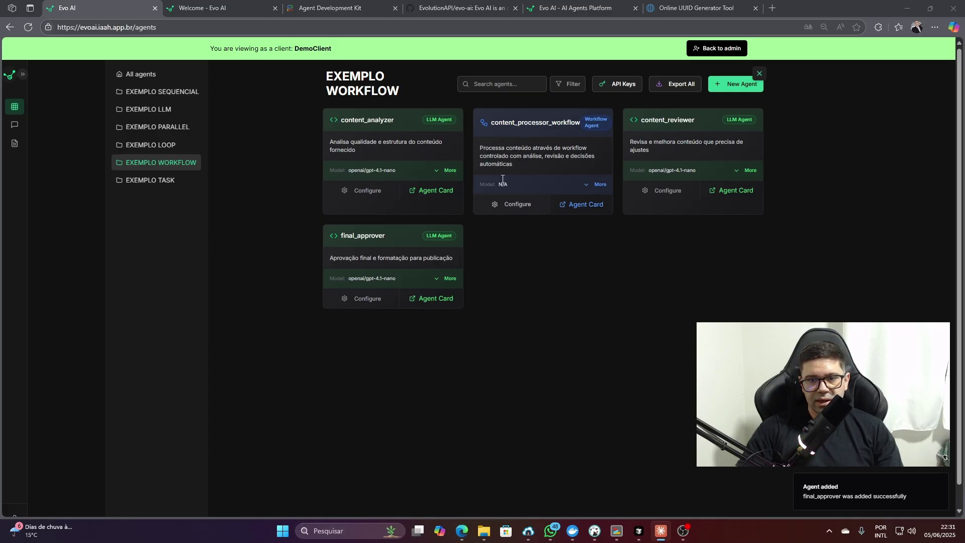
{"action": "left_click", "coordinate": [510, 205]}
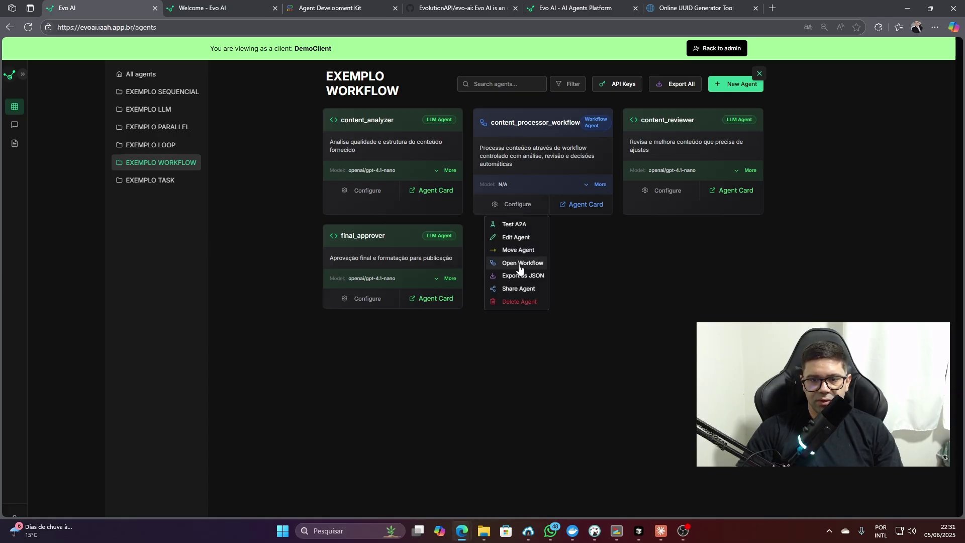
{"action": "left_click", "coordinate": [514, 265]}
{"action": "left_click_drag", "start_coordinate": [78, 136], "coordinate": [175, 181]}
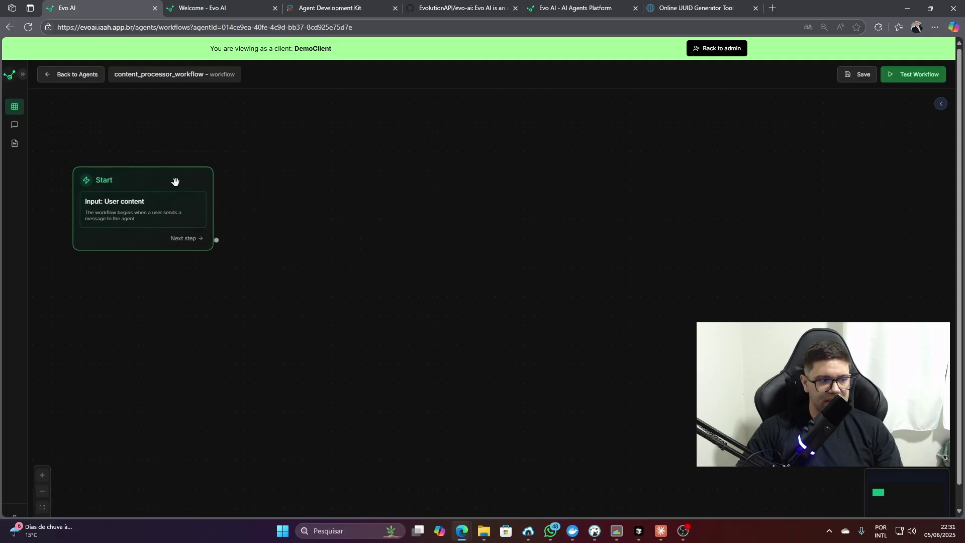
Place a Message node beside the Start node and connect Start to it
{"action": "left_click", "coordinate": [941, 104]}
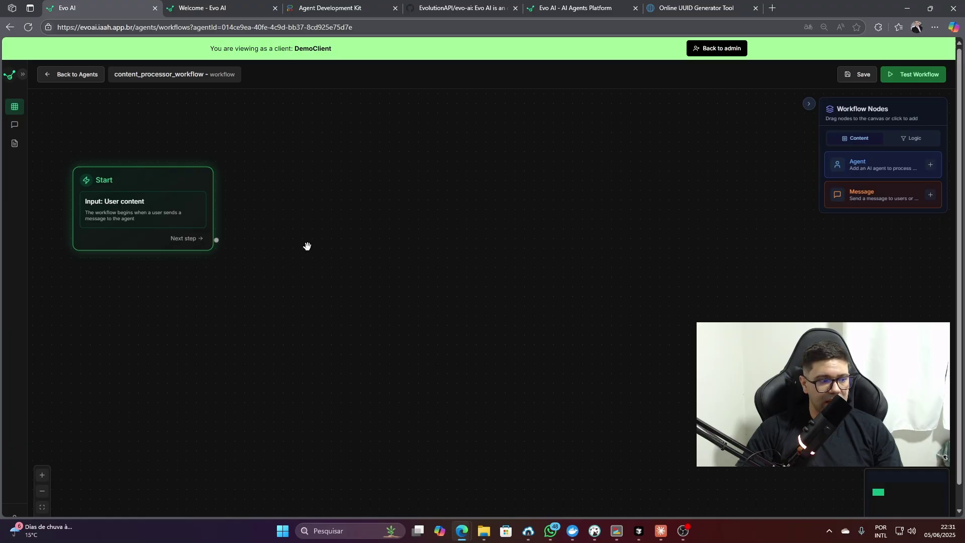
{"action": "left_click_drag", "start_coordinate": [853, 211], "coordinate": [366, 202]}
{"action": "left_click_drag", "start_coordinate": [216, 239], "coordinate": [336, 241]}
{"action": "left_click", "coordinate": [336, 241]}
Set the Message node's text content to "Iniciando análise de conteúdo..." and save the message
{"action": "key", "text": "alt+Tab"}
{"action": "left_click", "coordinate": [327, 279]}
{"action": "left_click", "coordinate": [131, 209]}
{"action": "type", "text": "Iniciando análise de conteúdo..."}
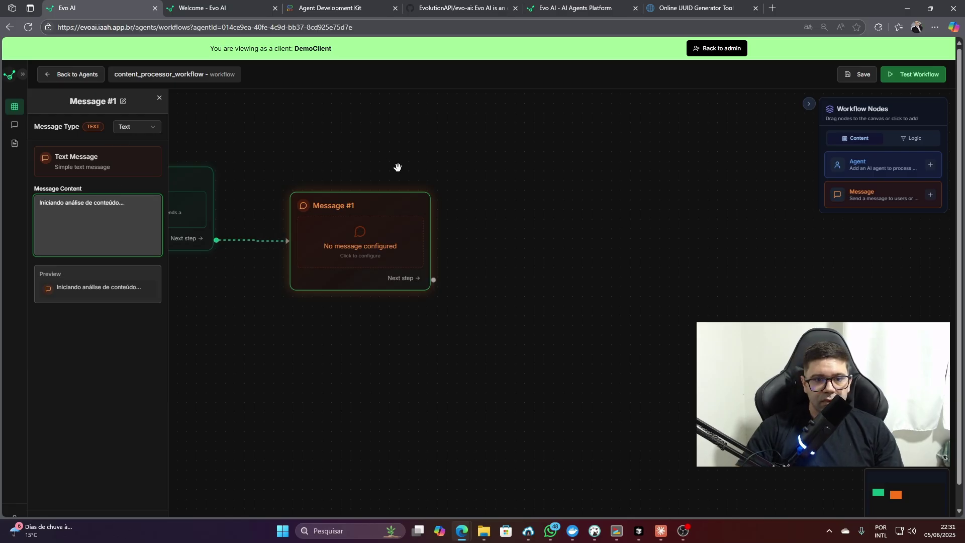
{"action": "scroll", "coordinate": [114, 213], "scroll_direction": "down", "scroll_amount": 1}
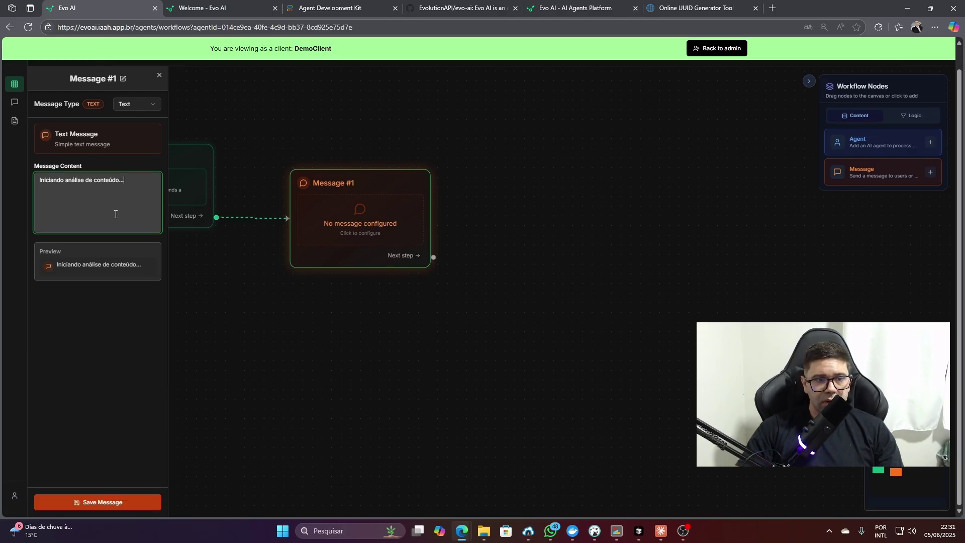
{"action": "left_click", "coordinate": [103, 502]}
{"action": "left_click", "coordinate": [435, 320]}
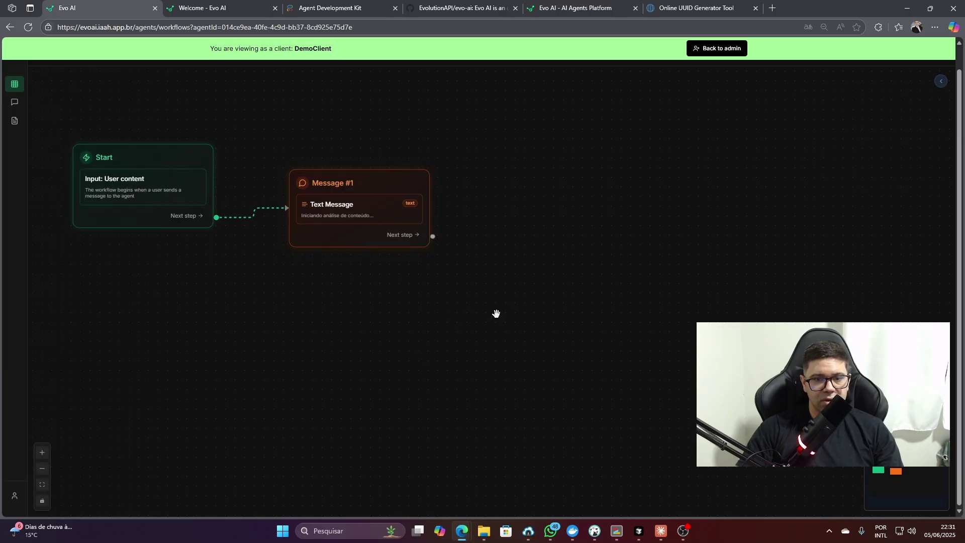
Add an Agent node connected from the message node and assign content_analyzer to it
{"action": "left_click", "coordinate": [836, 151]}
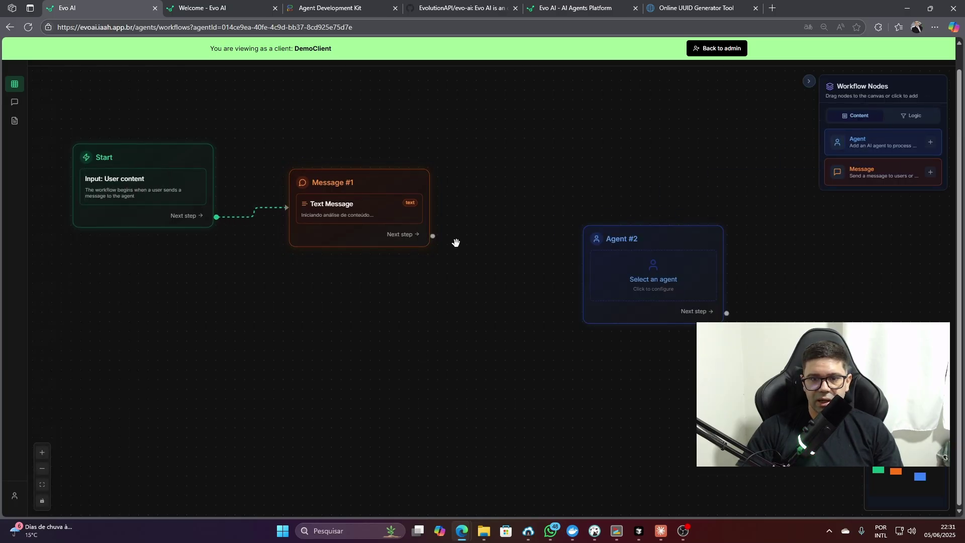
{"action": "left_click_drag", "start_coordinate": [433, 236], "coordinate": [598, 239]}
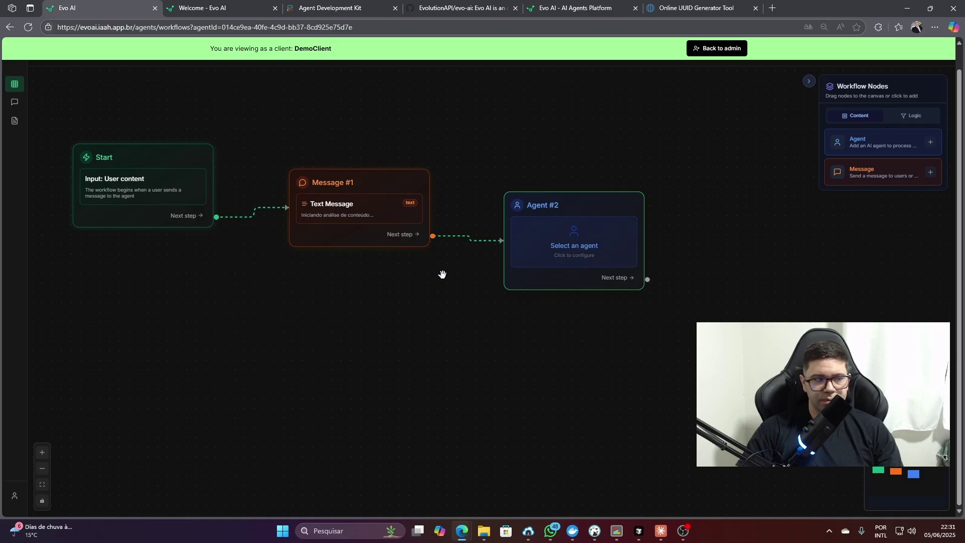
{"action": "left_click", "coordinate": [558, 245]}
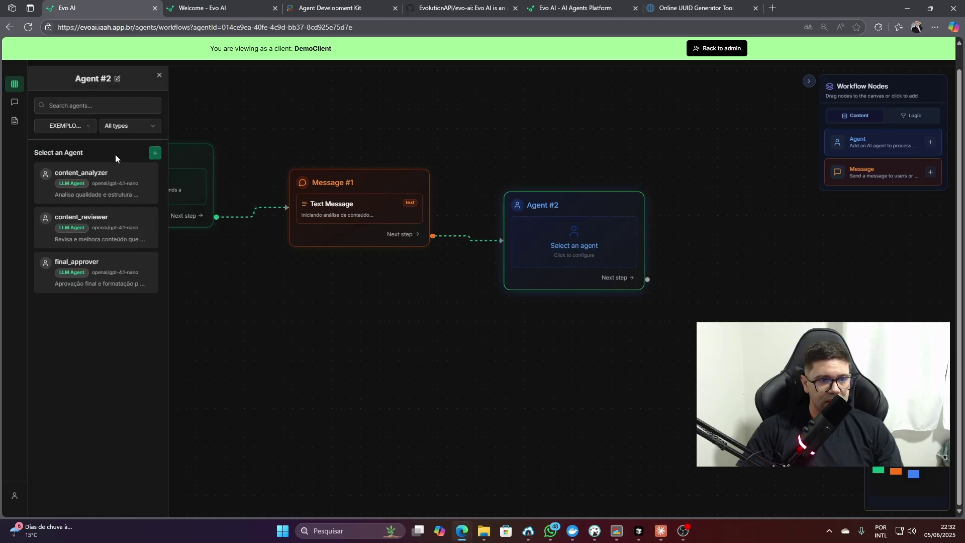
{"action": "left_click", "coordinate": [82, 127]}
{"action": "left_click", "coordinate": [72, 207]}
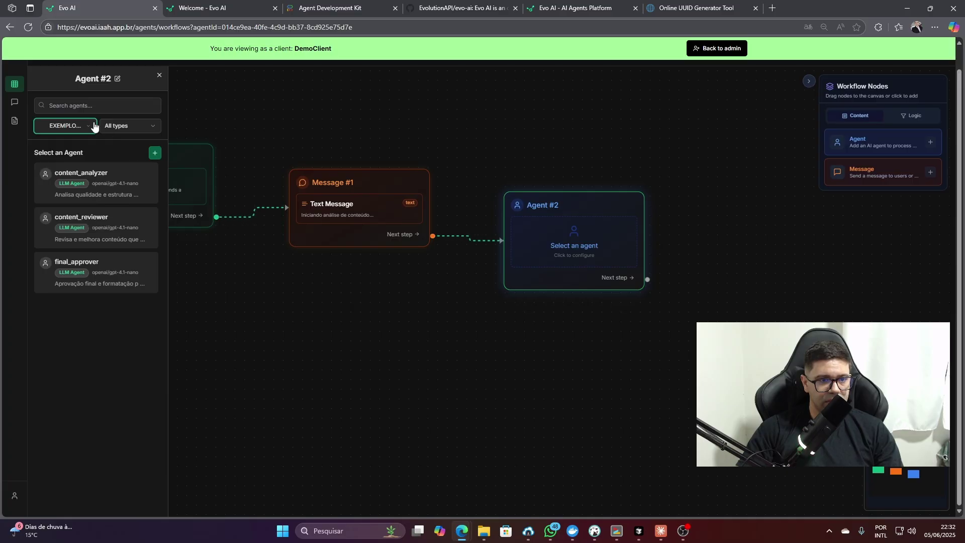
{"action": "left_click", "coordinate": [127, 130]}
{"action": "left_click", "coordinate": [101, 321]}
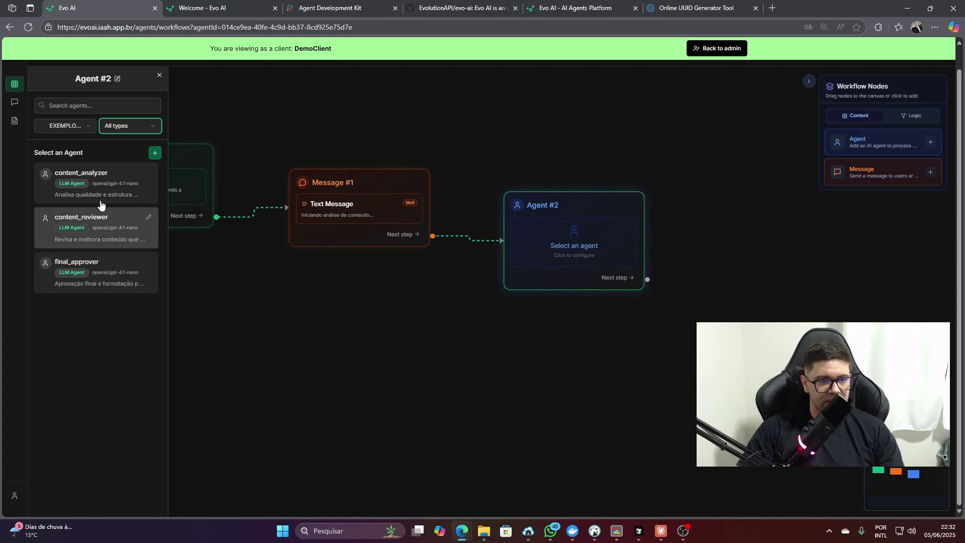
{"action": "left_click", "coordinate": [95, 176]}
{"action": "left_click", "coordinate": [502, 303]}
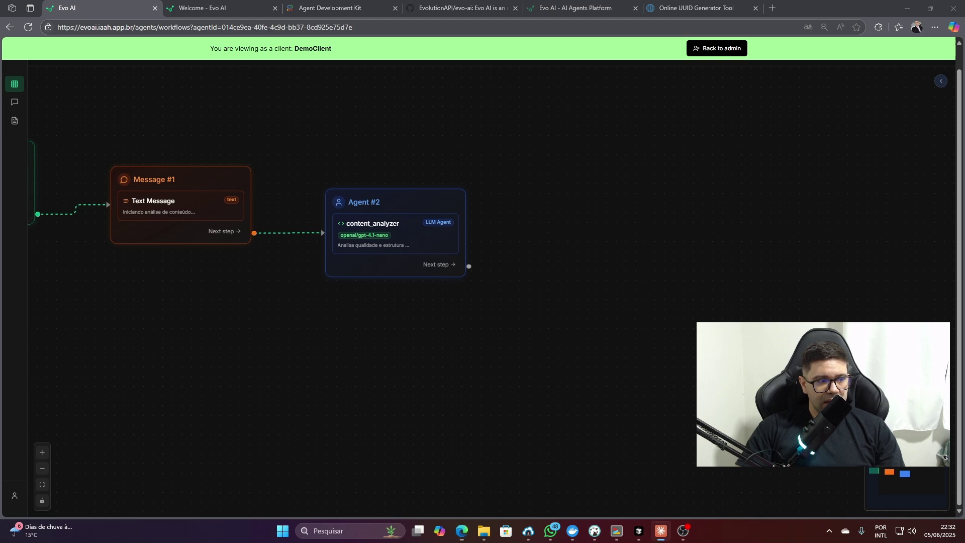
Add a Condition node beside the content_analyzer node, connect content_analyzer to it and align it
{"action": "left_click", "coordinate": [941, 81]}
{"action": "left_click", "coordinate": [911, 116]}
{"action": "left_click_drag", "start_coordinate": [871, 143], "coordinate": [575, 289]}
{"action": "left_click_drag", "start_coordinate": [482, 261], "coordinate": [573, 336]}
{"action": "left_click_drag", "start_coordinate": [651, 294], "coordinate": [639, 199]}
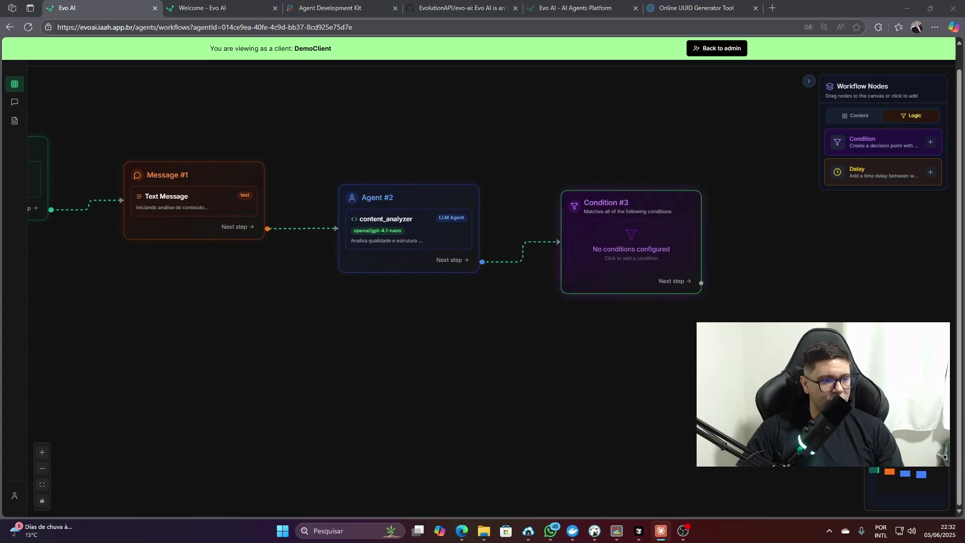
{"action": "left_click_drag", "start_coordinate": [626, 248], "coordinate": [634, 270]}
Add a previous-output condition to the Condition node that checks whether Content contains "APROVADO"
{"action": "left_click", "coordinate": [633, 270]}
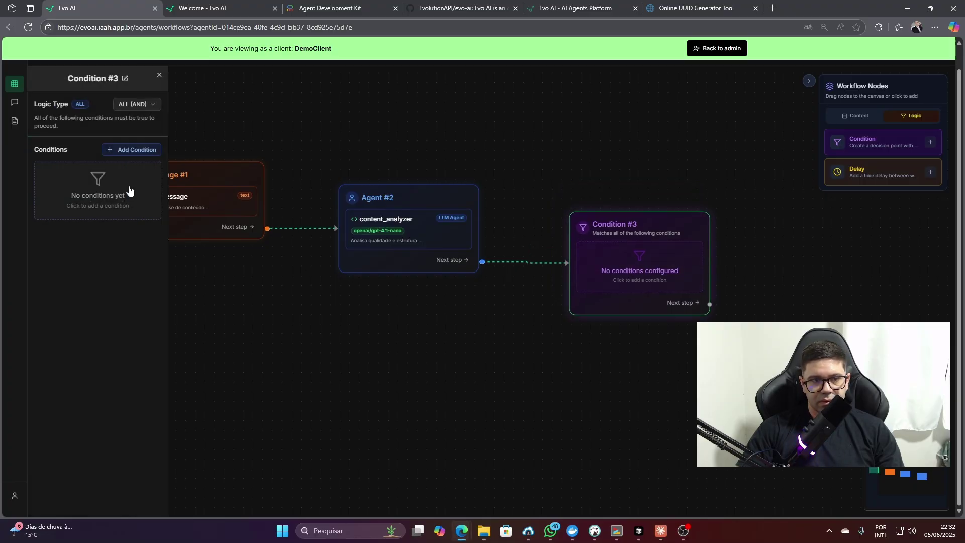
{"action": "left_click", "coordinate": [130, 150]}
{"action": "left_click", "coordinate": [402, 277]}
{"action": "left_click", "coordinate": [396, 294]}
{"action": "left_click", "coordinate": [394, 307]}
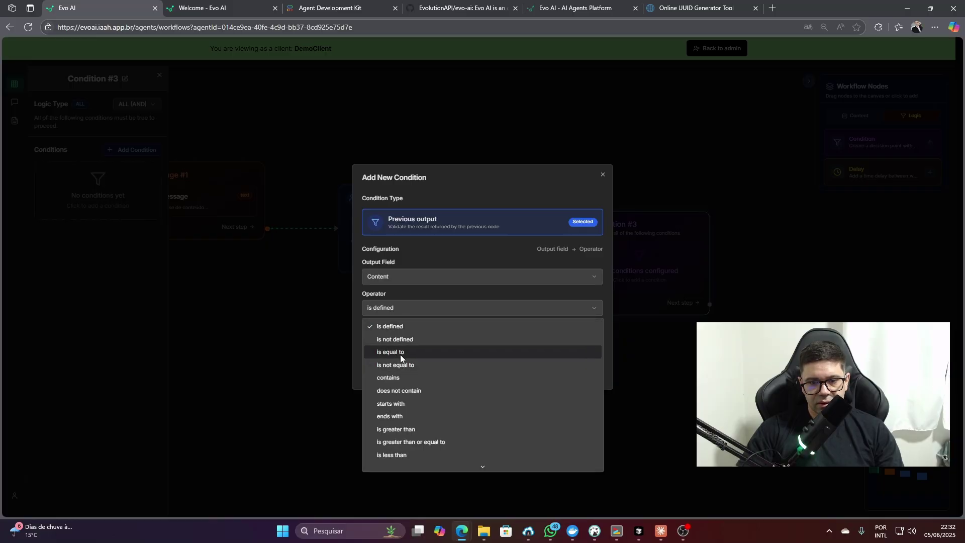
{"action": "left_click", "coordinate": [390, 275]}
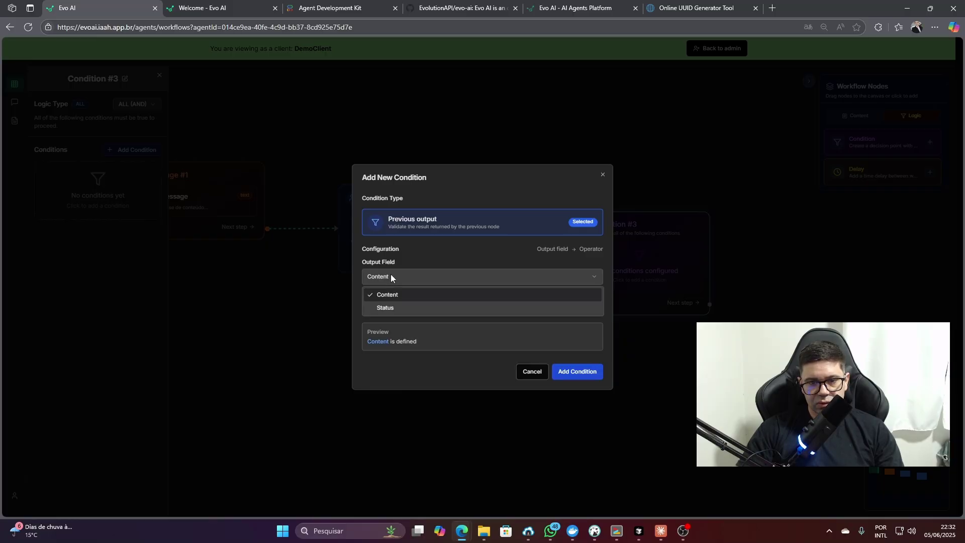
{"action": "left_click", "coordinate": [392, 295]}
{"action": "left_click", "coordinate": [393, 307]}
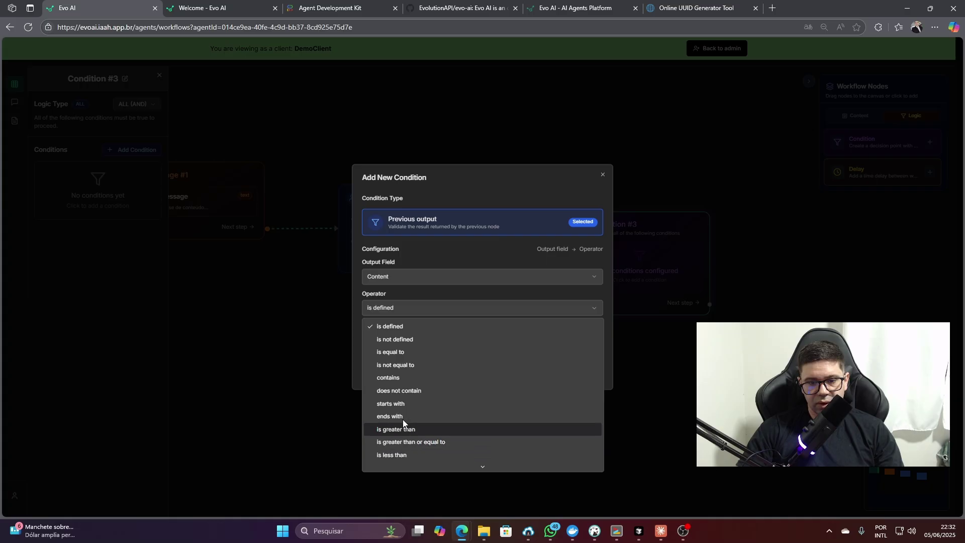
{"action": "left_click", "coordinate": [408, 378]}
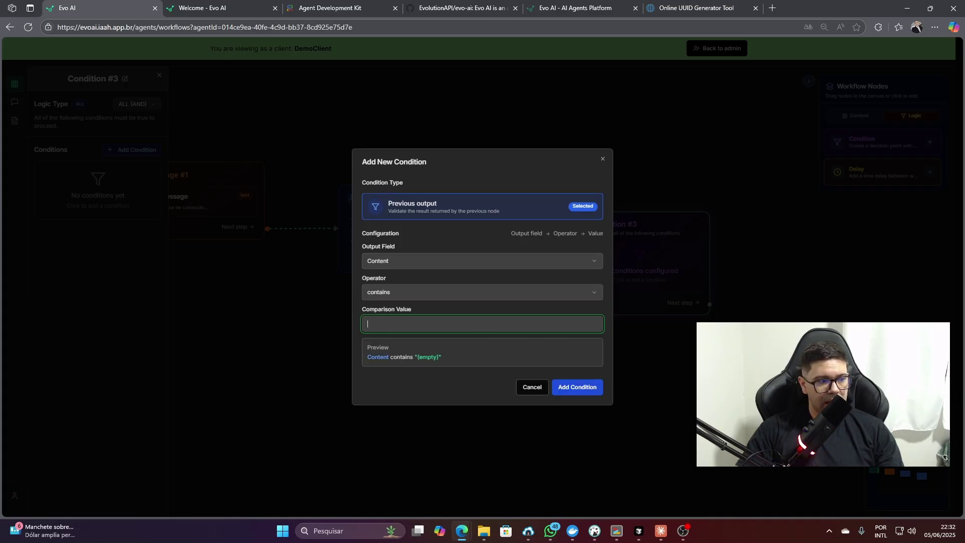
{"action": "left_click", "coordinate": [578, 388]}
Add an Agent node that uses final_approver and connect the "APROVADO" condition's output to it
{"action": "left_click_drag", "start_coordinate": [664, 366], "coordinate": [408, 346]}
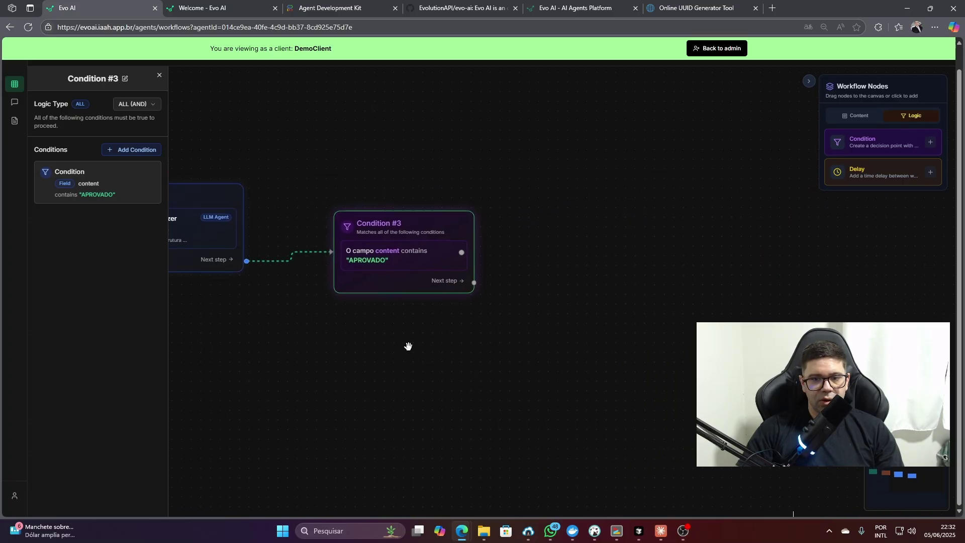
{"action": "left_click", "coordinate": [858, 116]}
{"action": "left_click_drag", "start_coordinate": [879, 144], "coordinate": [643, 260]}
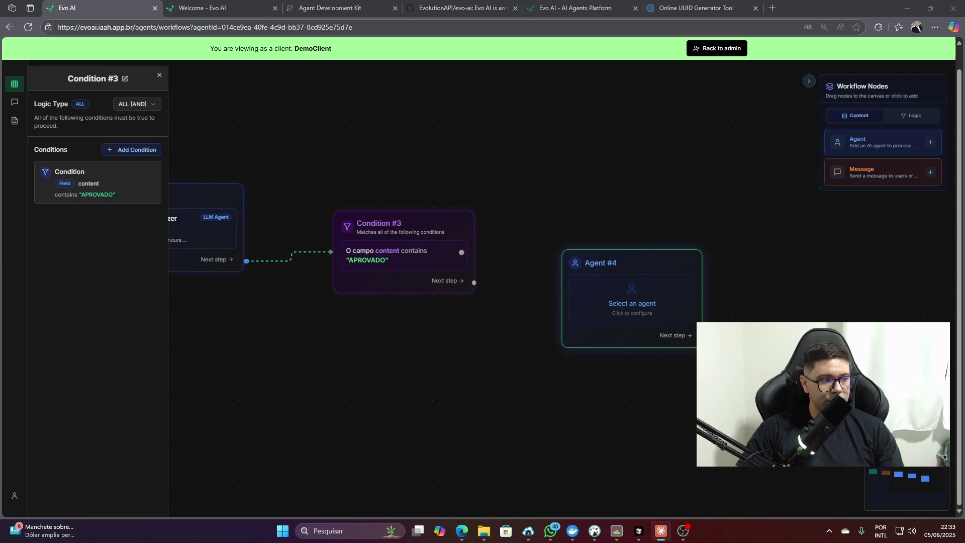
{"action": "left_click", "coordinate": [623, 300]}
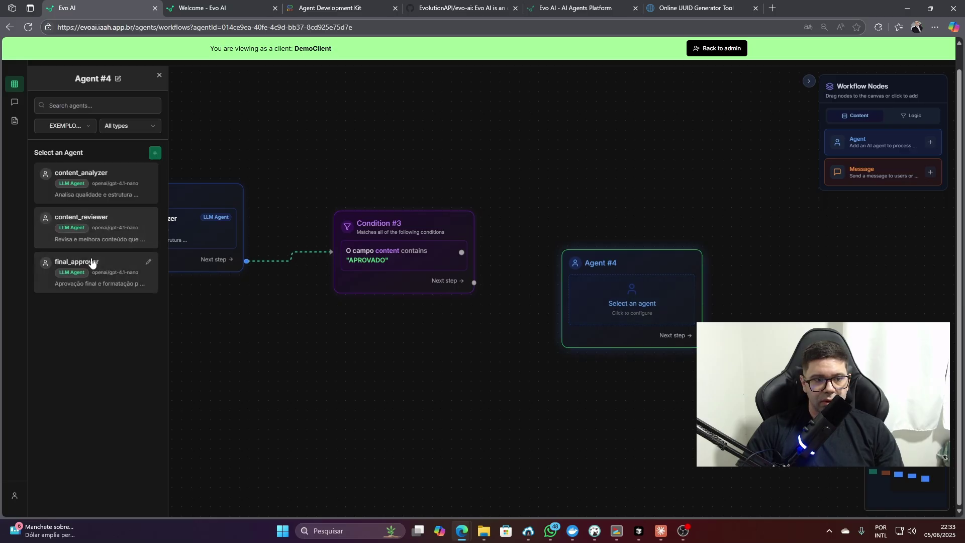
{"action": "double_click", "coordinate": [91, 261]}
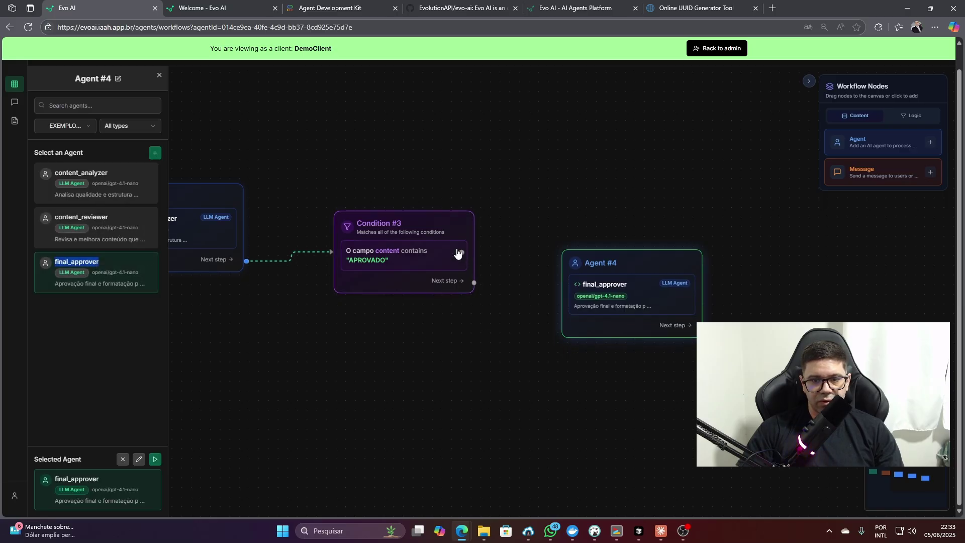
{"action": "left_click", "coordinate": [554, 258]}
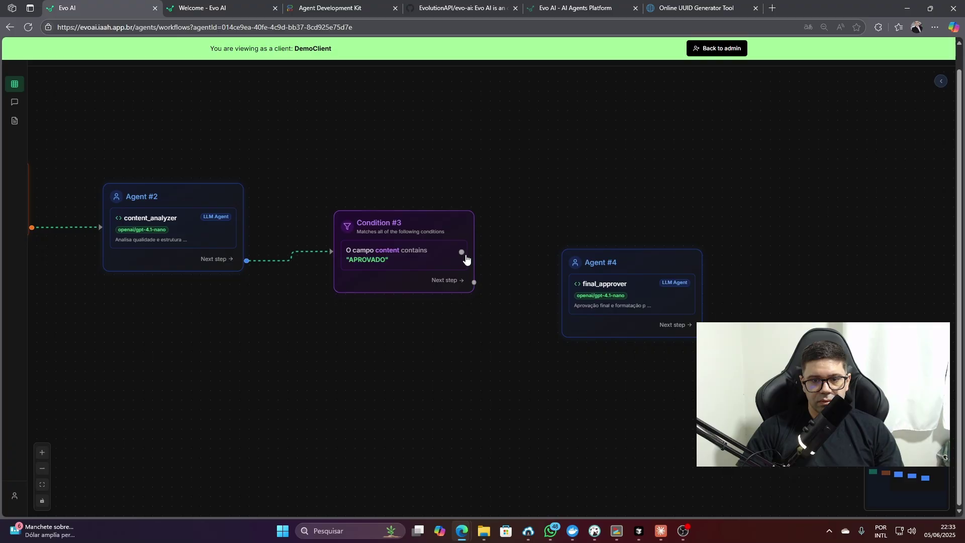
{"action": "left_click_drag", "start_coordinate": [461, 252], "coordinate": [609, 180]}
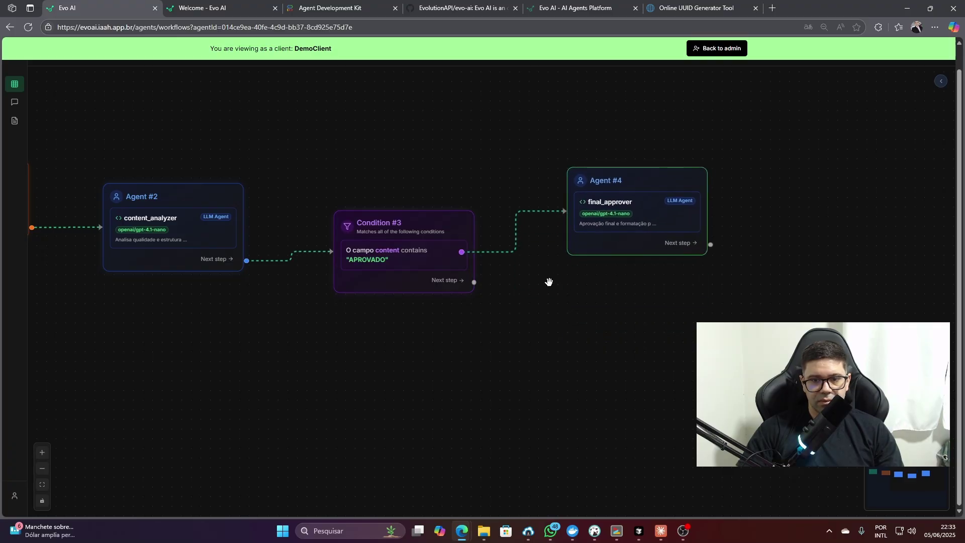
{"action": "scroll", "coordinate": [502, 327], "scroll_direction": "down", "scroll_amount": 1}
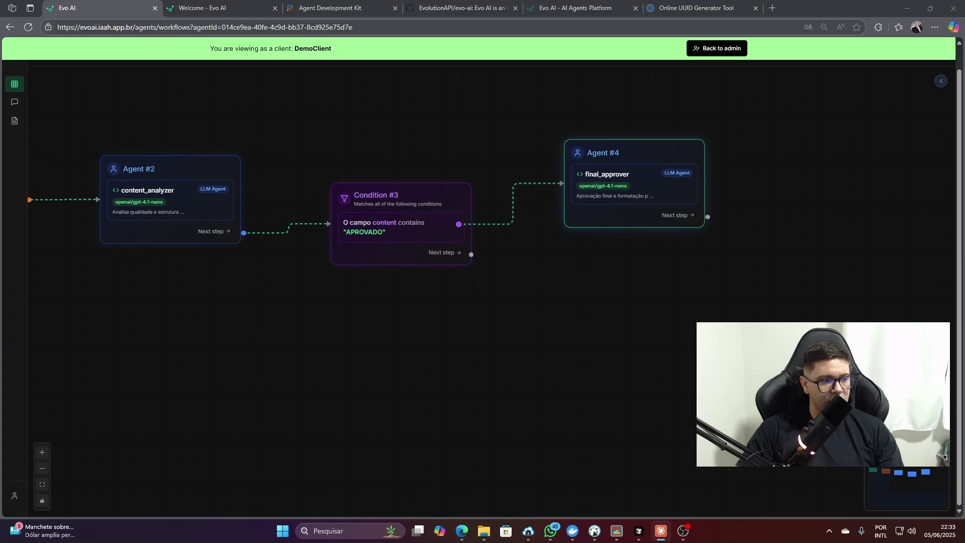
Add an Agent node below final_approver, assign content_reviewer to it and connect the Condition node's default next-step output to it
{"action": "left_click", "coordinate": [941, 82]}
{"action": "left_click_drag", "start_coordinate": [872, 146], "coordinate": [654, 333]}
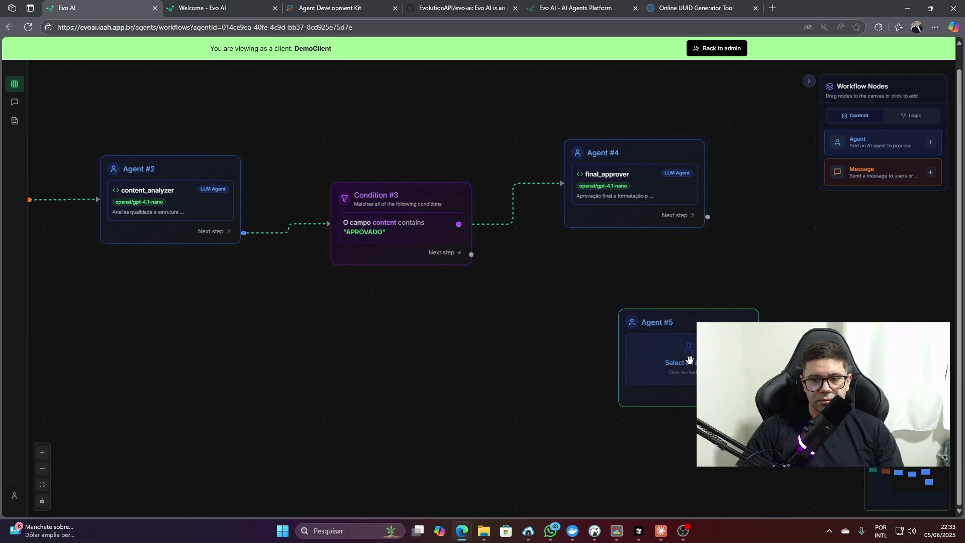
{"action": "left_click", "coordinate": [690, 360]}
{"action": "left_click", "coordinate": [103, 218]}
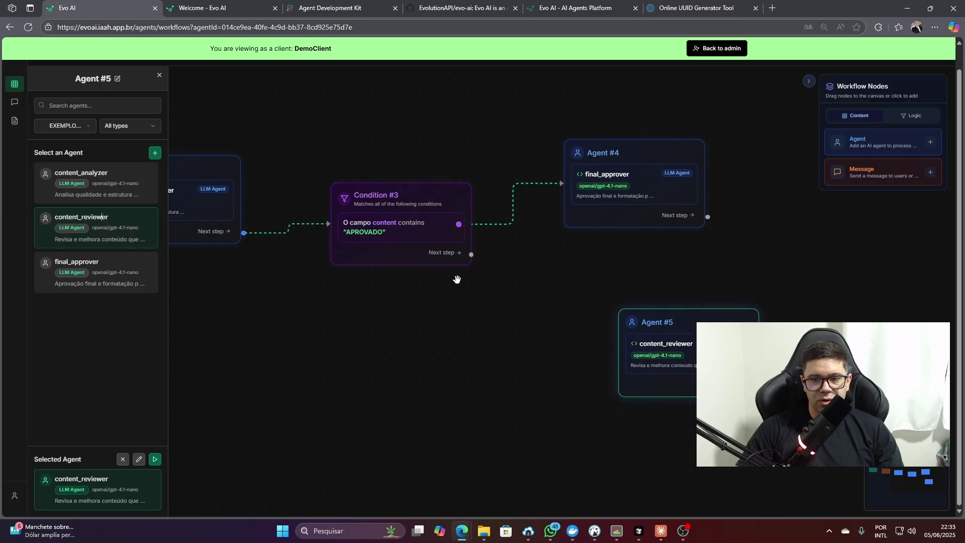
{"action": "left_click_drag", "start_coordinate": [471, 254], "coordinate": [631, 332]}
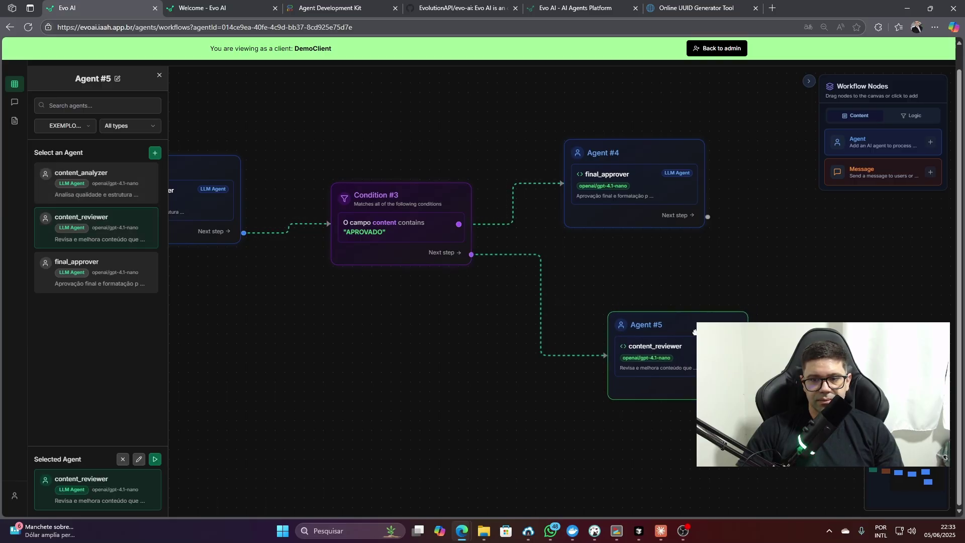
{"action": "scroll", "coordinate": [789, 325], "scroll_direction": "down", "scroll_amount": 2}
{"action": "left_click", "coordinate": [746, 283]}
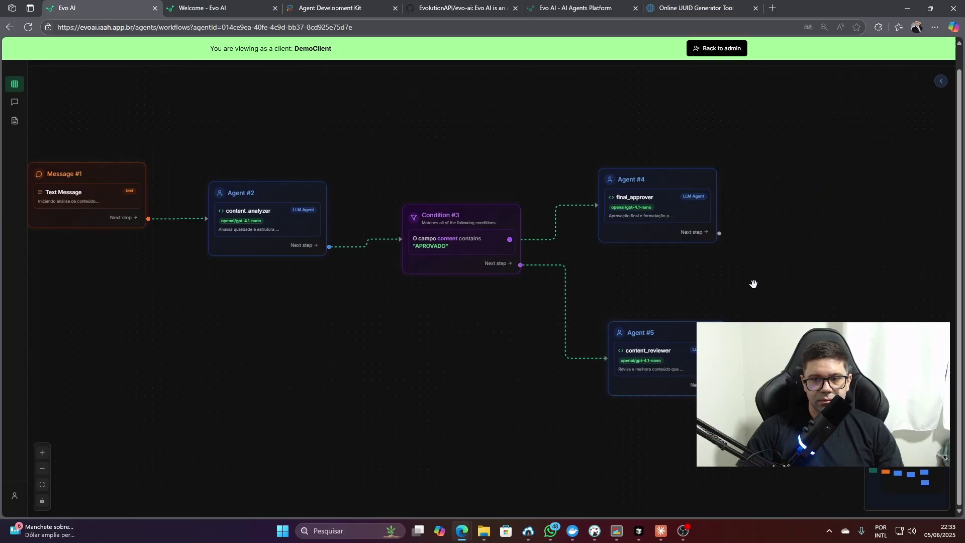
{"action": "left_click_drag", "start_coordinate": [746, 283], "coordinate": [560, 276]}
{"action": "left_click", "coordinate": [529, 285]}
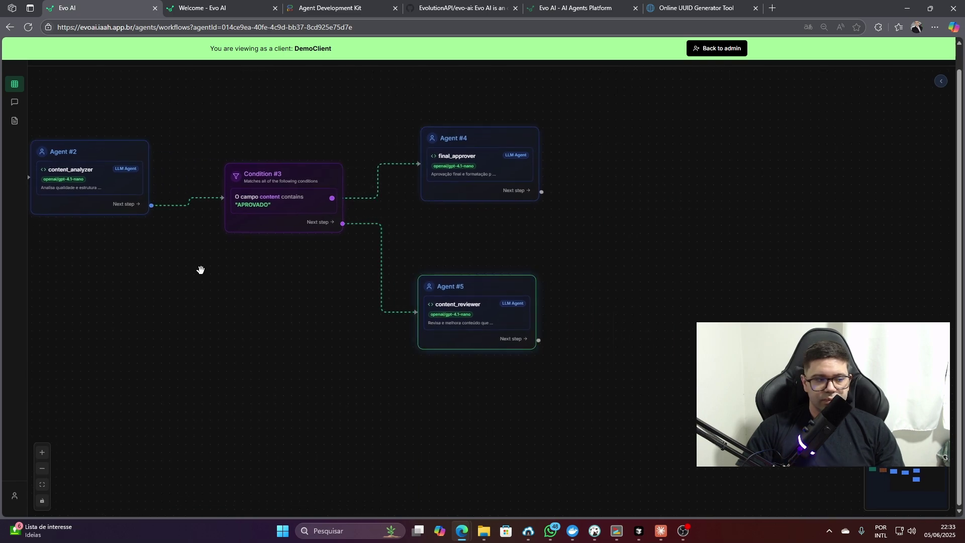
Add a Delay node beyond and below the content_reviewer node
{"action": "key", "text": "alt+Tab"}
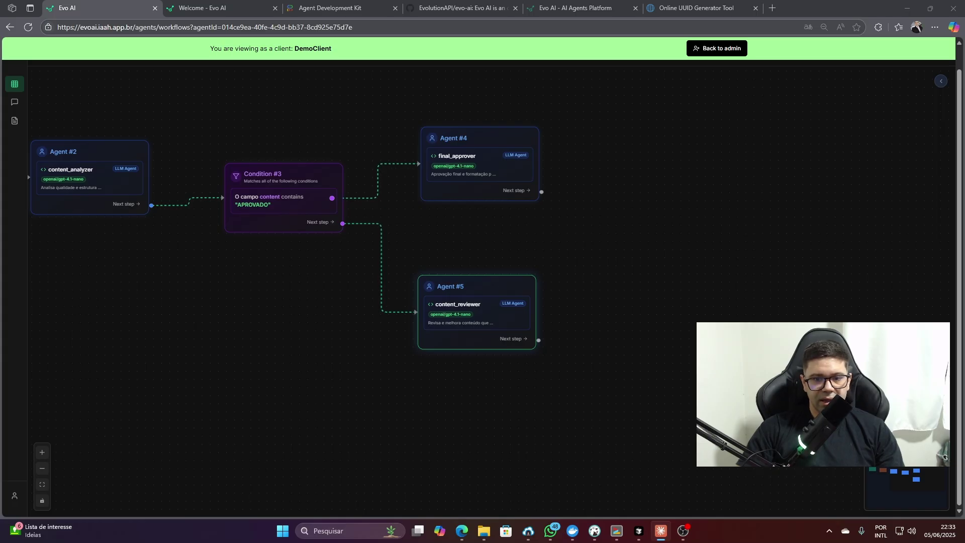
{"action": "left_click", "coordinate": [449, 397]}
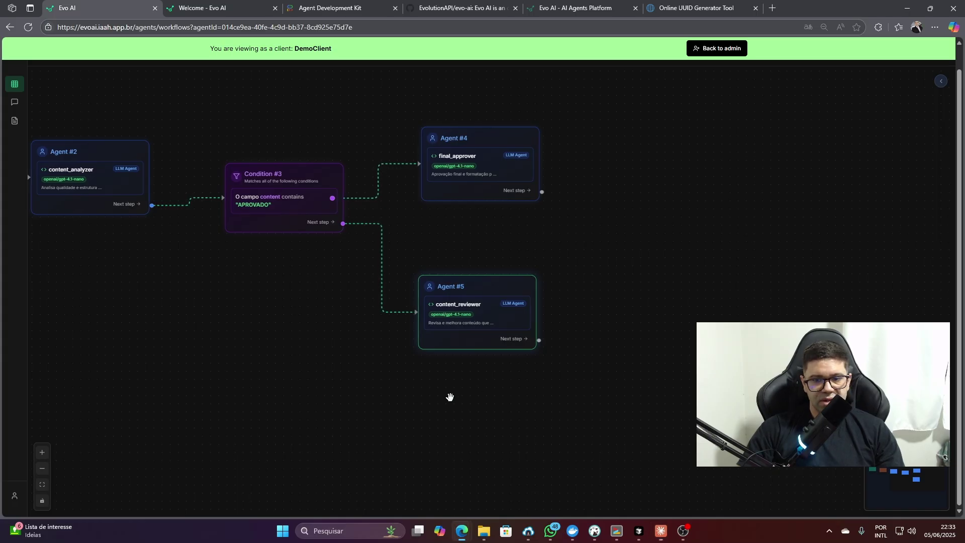
{"action": "left_click", "coordinate": [939, 83]}
{"action": "left_click", "coordinate": [907, 121]}
{"action": "left_click_drag", "start_coordinate": [863, 173], "coordinate": [653, 359]}
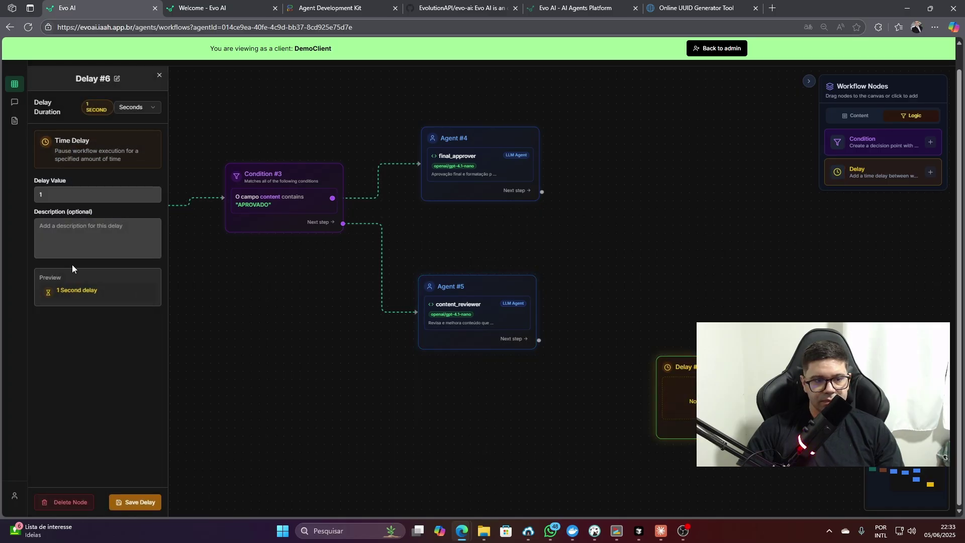
Set the delay to 2 seconds, save it and connect the content_reviewer output to the Delay node, repositioning the nodes
{"action": "left_click", "coordinate": [81, 196]}
{"action": "key", "text": "BackSpace"}
{"action": "type", "text": "2"}
{"action": "left_click", "coordinate": [135, 502]}
{"action": "left_click_drag", "start_coordinate": [577, 344], "coordinate": [654, 391]}
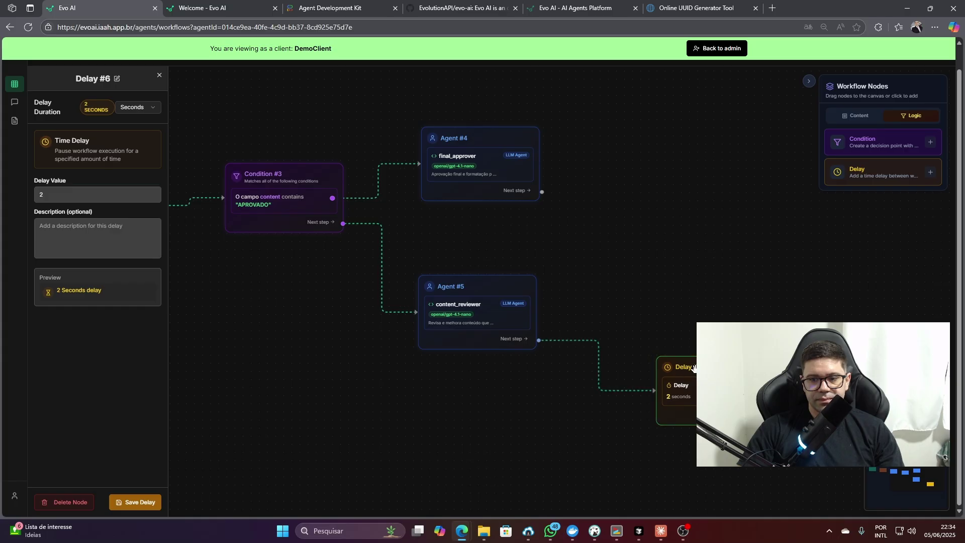
{"action": "left_click_drag", "start_coordinate": [731, 367], "coordinate": [707, 301]}
{"action": "left_click_drag", "start_coordinate": [527, 143], "coordinate": [541, 133]}
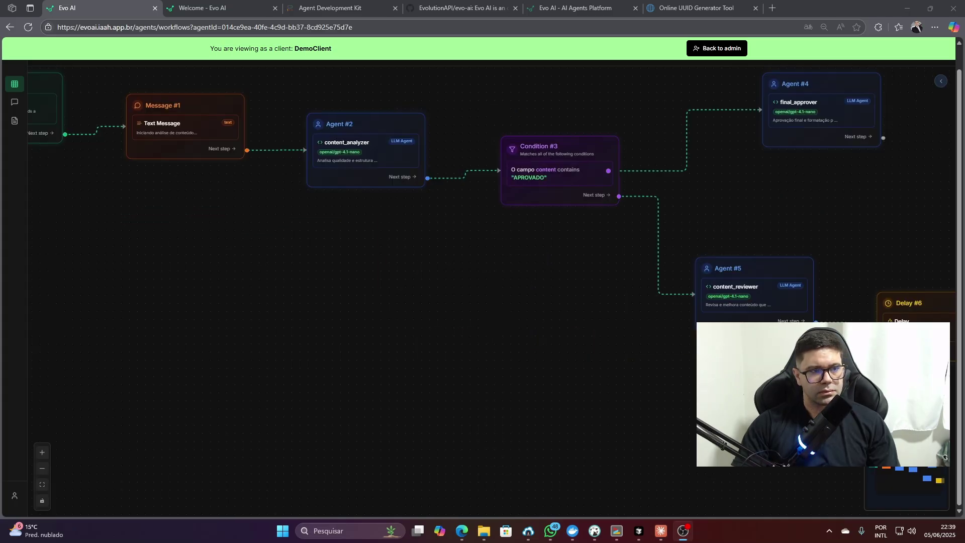
Add a second previous-output condition to the Condition node that checks whether Content contains "PRECISA_REVISAO"
{"action": "left_click", "coordinate": [344, 258]}
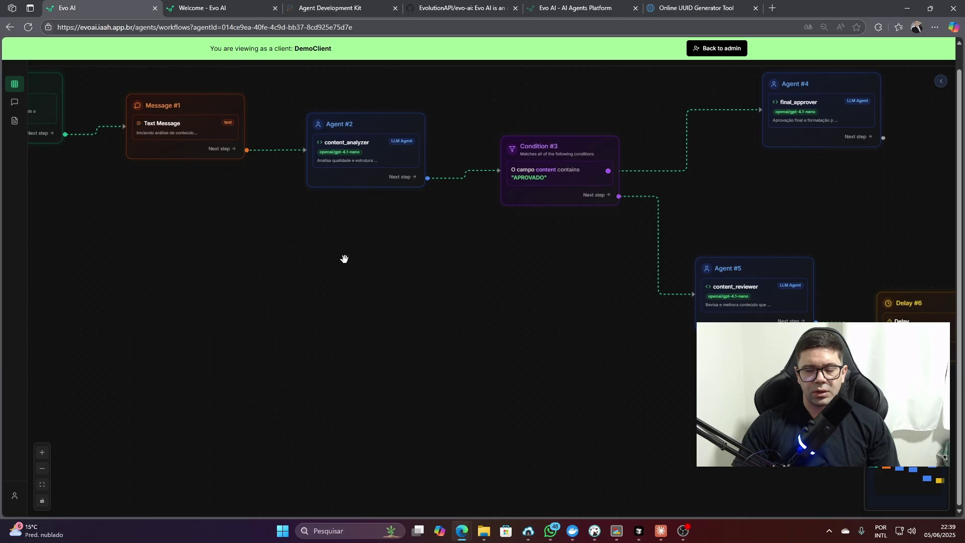
{"action": "scroll", "coordinate": [521, 273], "scroll_direction": "right", "scroll_amount": 4}
{"action": "scroll", "coordinate": [497, 236], "scroll_direction": "down", "scroll_amount": 1}
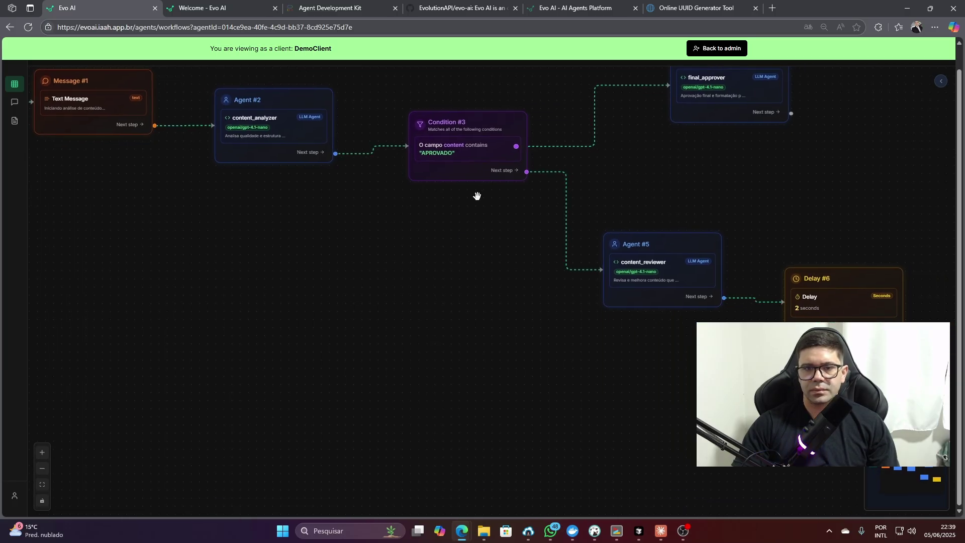
{"action": "scroll", "coordinate": [477, 199], "scroll_direction": "up", "scroll_amount": 1}
{"action": "left_click_drag", "start_coordinate": [476, 217], "coordinate": [518, 230]}
{"action": "left_click", "coordinate": [520, 171]}
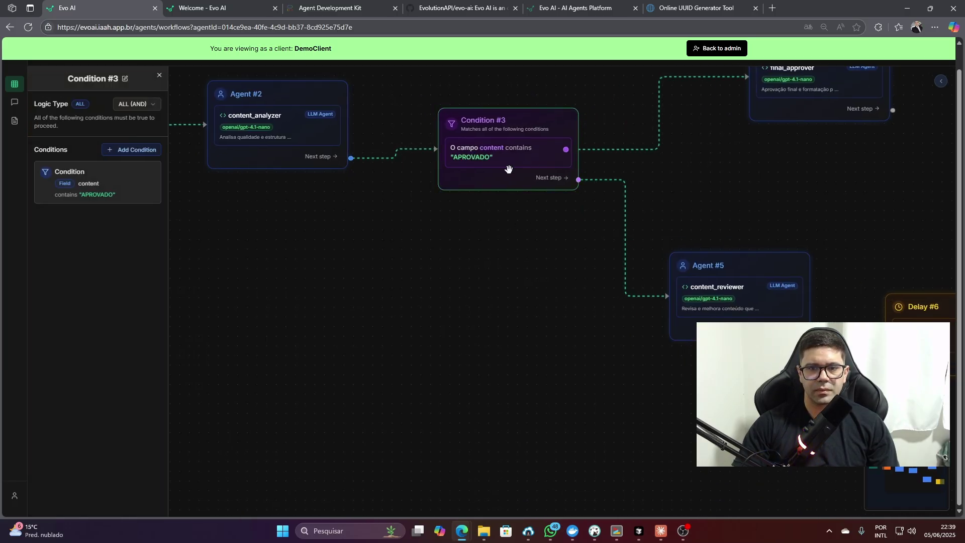
{"action": "left_click", "coordinate": [132, 150]}
{"action": "left_click", "coordinate": [404, 280]}
{"action": "left_click", "coordinate": [398, 305]}
{"action": "left_click", "coordinate": [409, 381]}
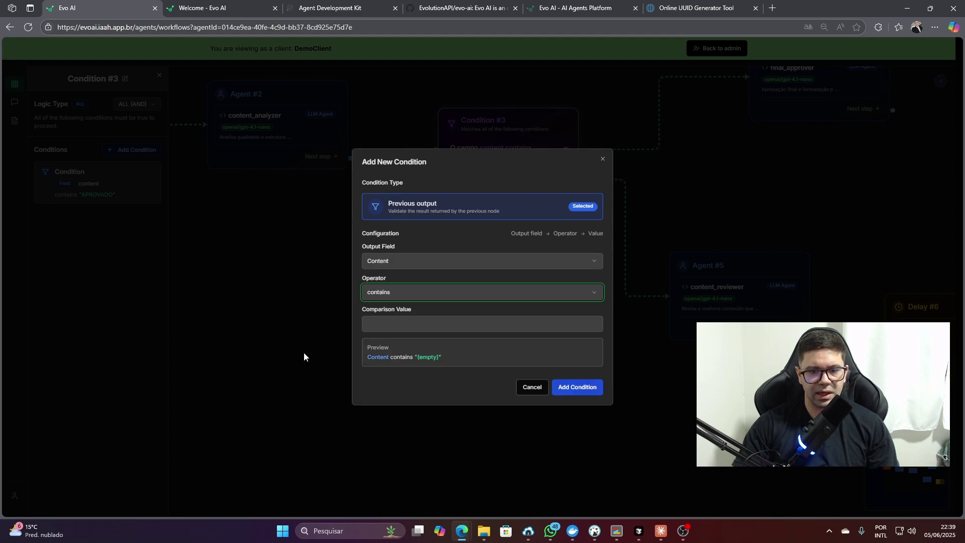
{"action": "key", "text": "alt+Tab"}
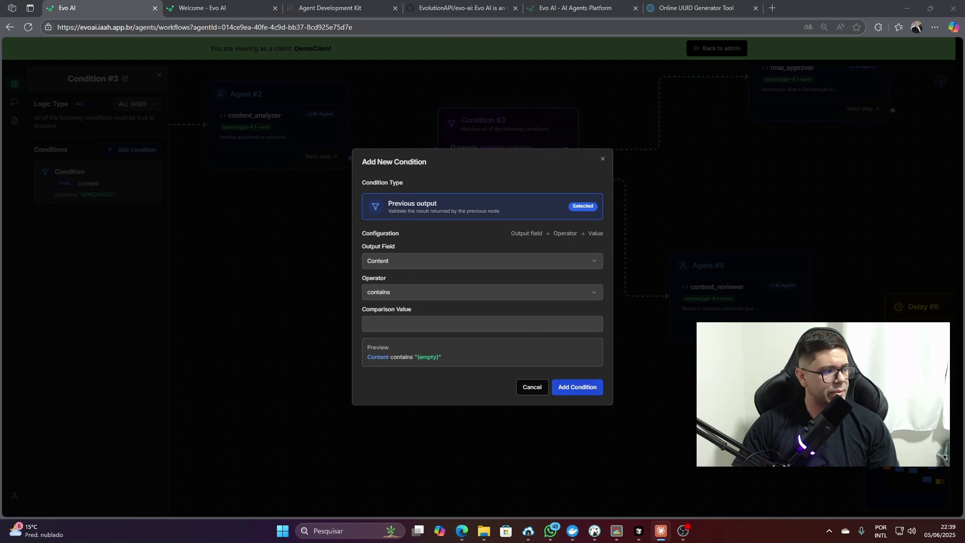
{"action": "left_click", "coordinate": [382, 324]}
{"action": "type", "text": "PRECISA_REVISAO"}
{"action": "left_click", "coordinate": [571, 389]}
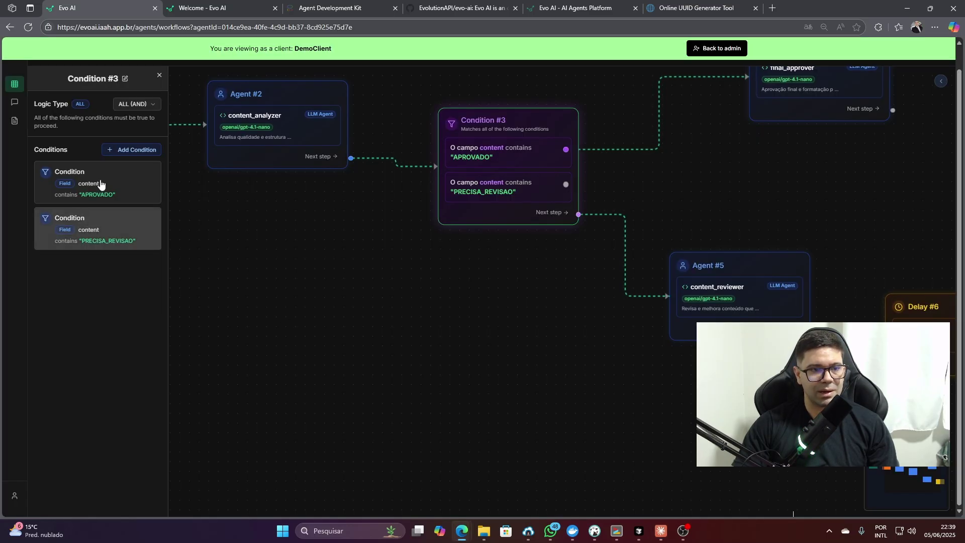
{"action": "left_click", "coordinate": [122, 147]}
{"action": "left_click", "coordinate": [418, 261]}
{"action": "left_click", "coordinate": [391, 308]}
{"action": "left_click", "coordinate": [394, 296]}
{"action": "left_click", "coordinate": [412, 340]}
{"action": "left_click", "coordinate": [603, 160]}
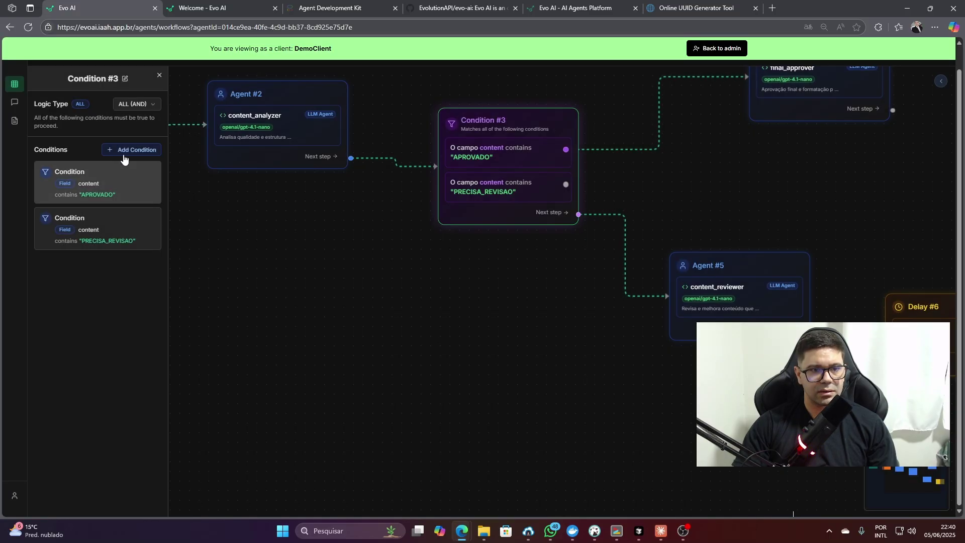
Add a third previous-output condition to the Condition node that checks whether Content contains "REJEITADO"
{"action": "left_click", "coordinate": [134, 150]}
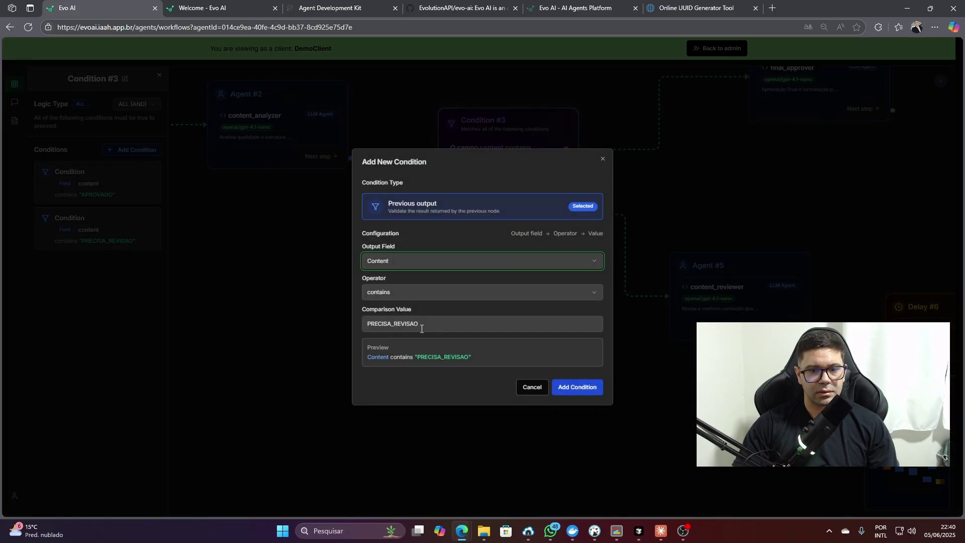
{"action": "key", "text": "alt+Tab"}
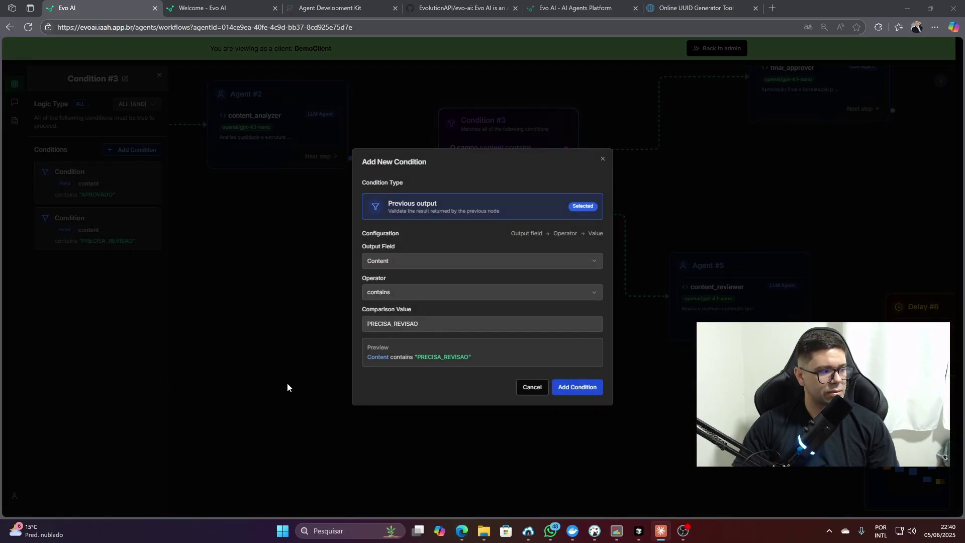
{"action": "left_click", "coordinate": [439, 329]}
{"action": "key", "text": "ctrl+a"}
{"action": "type", "text": "REJEITADO"}
{"action": "left_click", "coordinate": [577, 390]}
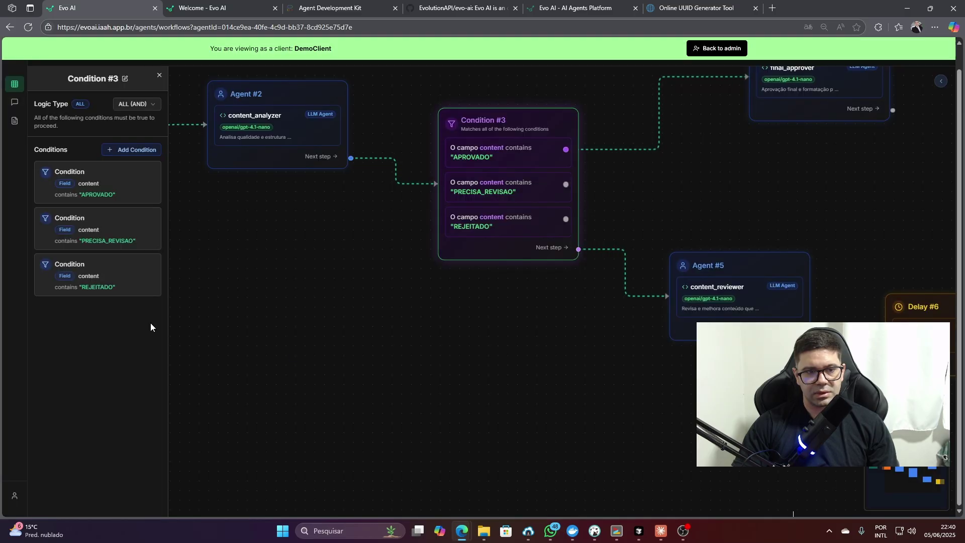
{"action": "left_click", "coordinate": [484, 349]}
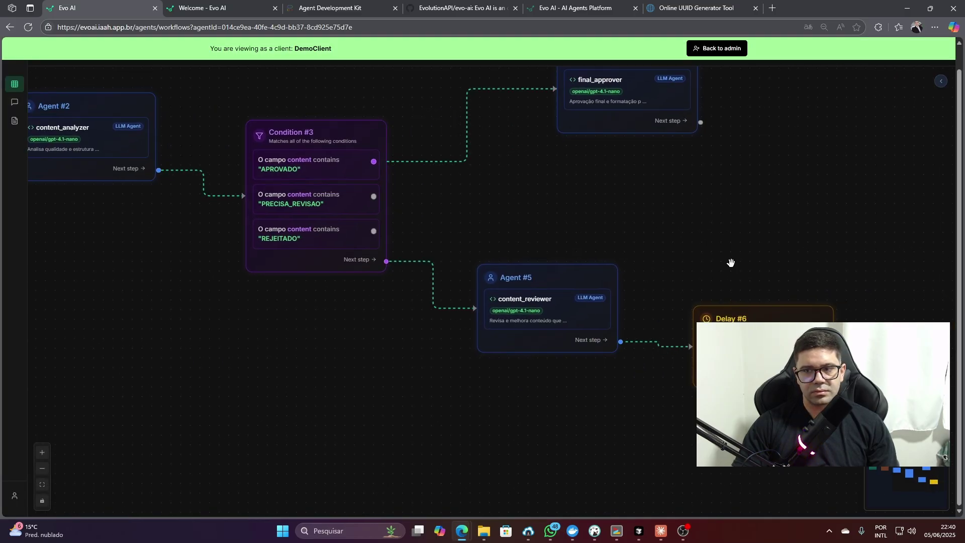
Add a Message node between final_approver and content_reviewer and connect the "REJEITADO" condition's output to it
{"action": "left_click", "coordinate": [941, 81]}
{"action": "left_click", "coordinate": [912, 115]}
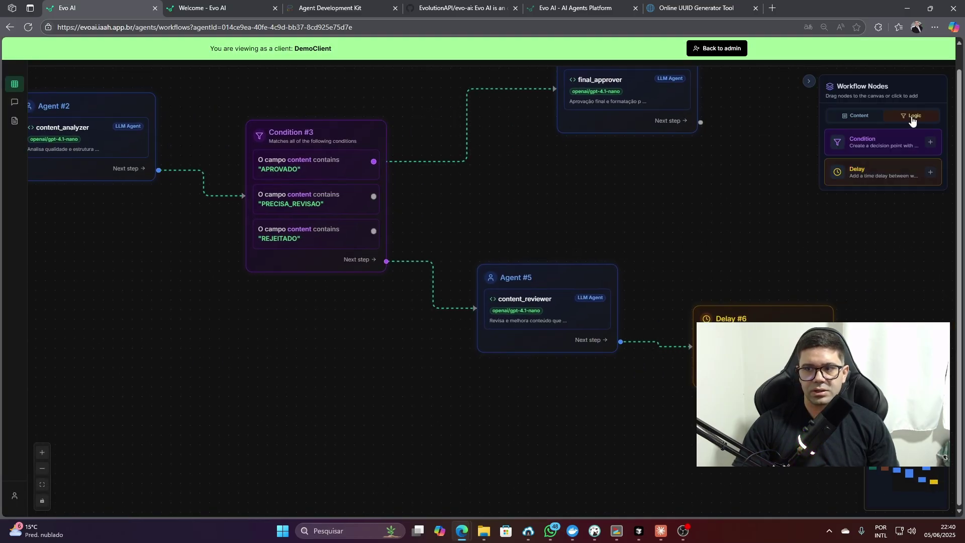
{"action": "left_click", "coordinate": [856, 115]}
{"action": "left_click_drag", "start_coordinate": [861, 172], "coordinate": [524, 198]}
{"action": "left_click_drag", "start_coordinate": [581, 221], "coordinate": [579, 171]}
{"action": "left_click_drag", "start_coordinate": [373, 231], "coordinate": [563, 198]}
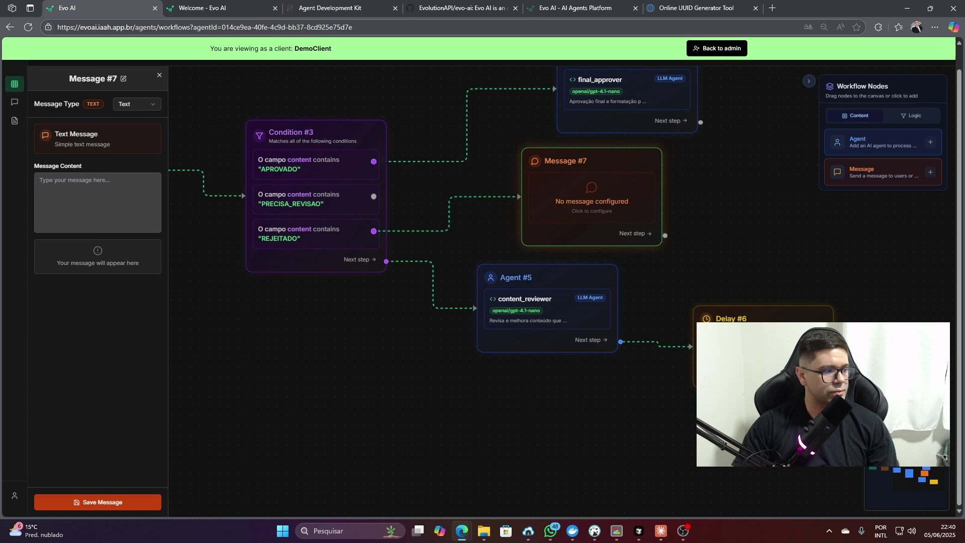
Set the new message's text to "Rejeitado" and save it
{"action": "key", "text": "alt+Tab"}
{"action": "key", "text": "alt+Tab"}
{"action": "type", "text": "Rejeitado"}
{"action": "left_click", "coordinate": [126, 503]}
{"action": "left_click", "coordinate": [120, 503]}
{"action": "left_click", "coordinate": [160, 75]}
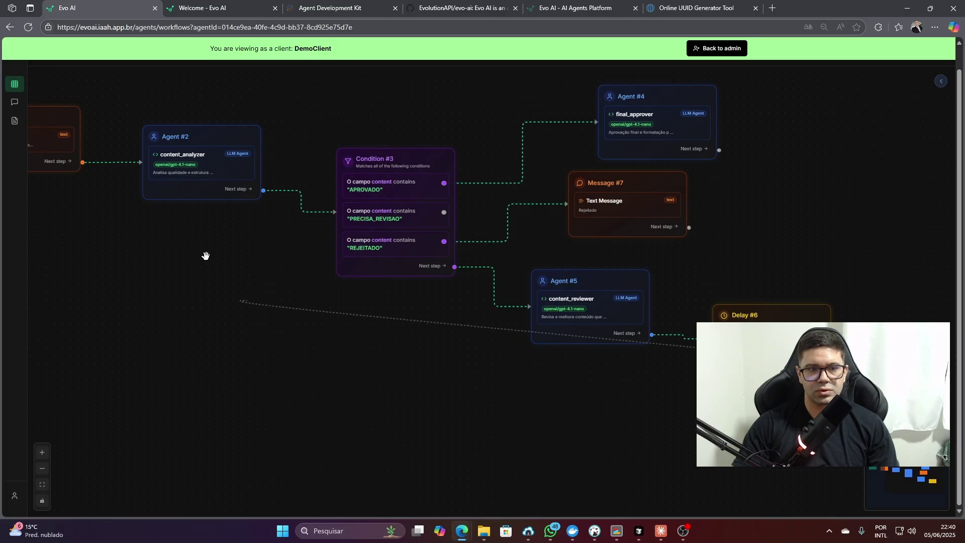
Move the Delay node below the Condition node and connect its output back to the content_analyzer node
{"action": "left_click_drag", "start_coordinate": [744, 315], "coordinate": [354, 349]}
{"action": "left_click_drag", "start_coordinate": [444, 398], "coordinate": [137, 158]}
{"action": "left_click_drag", "start_coordinate": [209, 261], "coordinate": [458, 302]}
{"action": "left_click_drag", "start_coordinate": [668, 441], "coordinate": [362, 194]}
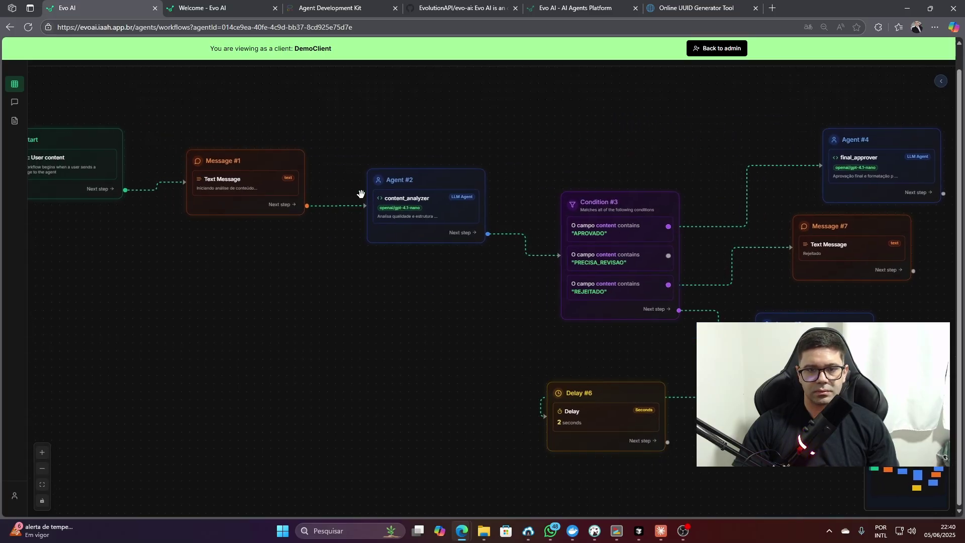
{"action": "left_click_drag", "start_coordinate": [670, 442], "coordinate": [374, 230]}
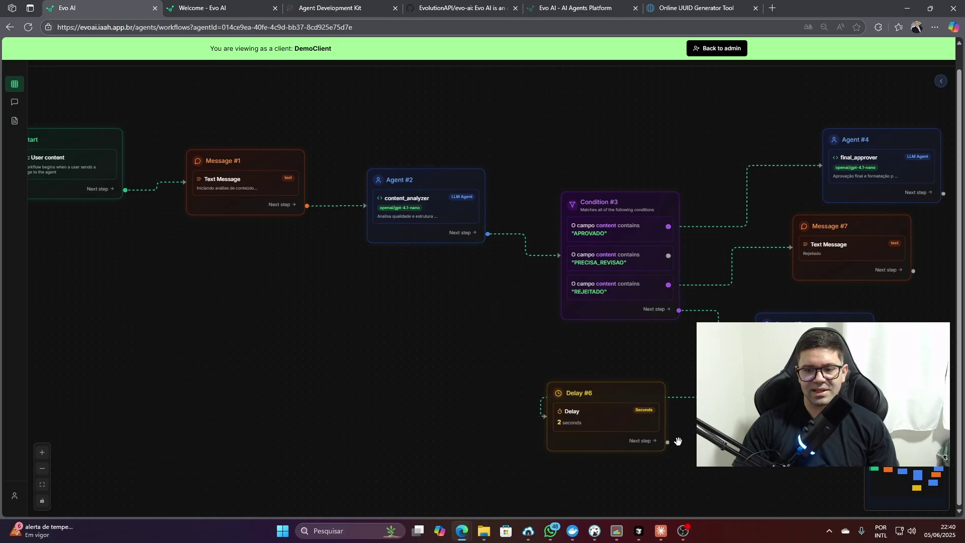
{"action": "left_click_drag", "start_coordinate": [668, 442], "coordinate": [366, 204]}
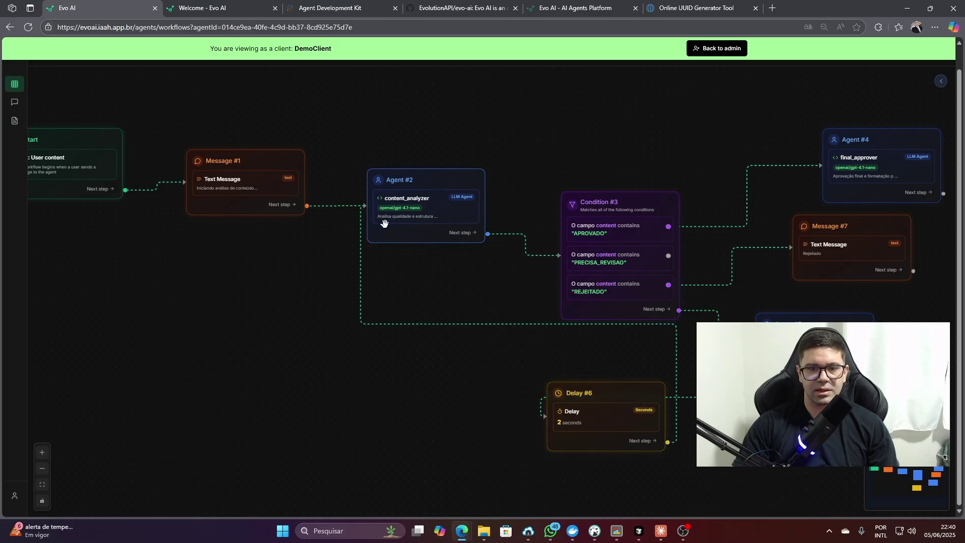
Reposition the Delay and content_reviewer nodes and delete the connection between the Condition's default output and content_reviewer
{"action": "left_click_drag", "start_coordinate": [620, 391], "coordinate": [536, 401]}
{"action": "left_click_drag", "start_coordinate": [813, 368], "coordinate": [560, 319]}
{"action": "left_click_drag", "start_coordinate": [581, 269], "coordinate": [677, 286]}
{"action": "left_click", "coordinate": [513, 288]}
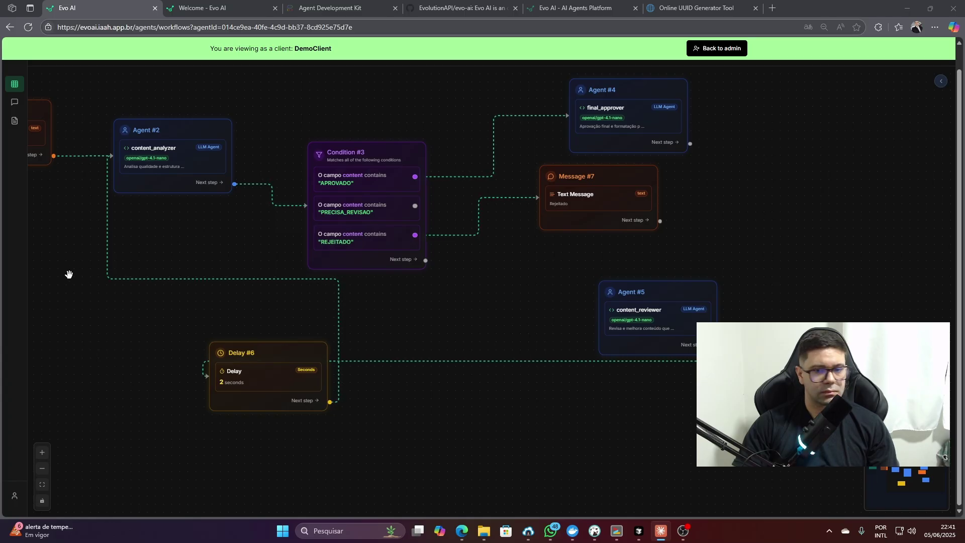
Add a Message node below the "Rejeitado" message and connect the "PRECISA_REVISAO" condition's output to it
{"action": "left_click", "coordinate": [941, 81]}
{"action": "left_click_drag", "start_coordinate": [869, 166], "coordinate": [526, 271]}
{"action": "left_click_drag", "start_coordinate": [415, 204], "coordinate": [463, 263]}
{"action": "left_click_drag", "start_coordinate": [488, 302], "coordinate": [519, 311]}
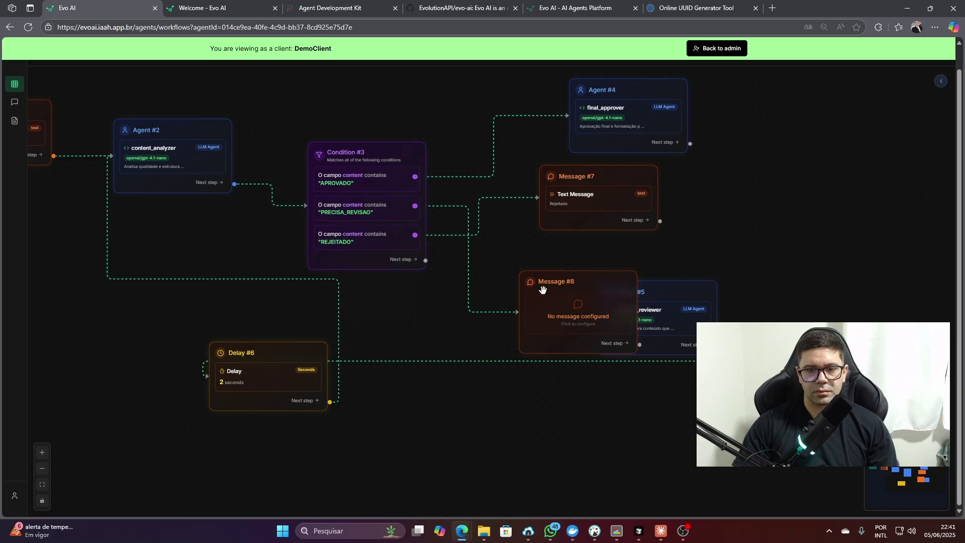
Set the text of the message on the "PRECISA_REVISAO" branch to "Conteúdo precisa revisão" and save it
{"action": "left_click", "coordinate": [571, 313]}
{"action": "left_click", "coordinate": [117, 223]}
{"action": "type", "text": "Conteúdo precisa revisão"}
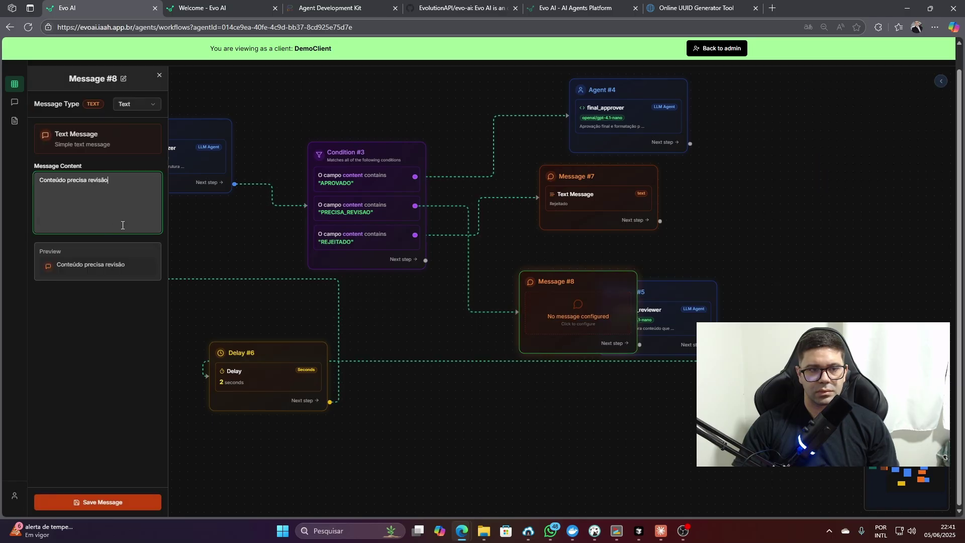
{"action": "left_click", "coordinate": [110, 502]}
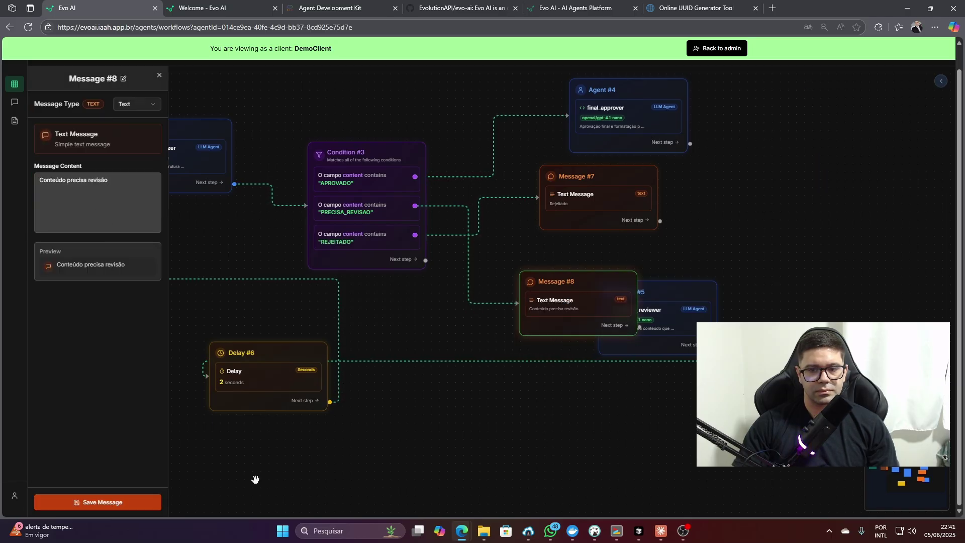
{"action": "left_click", "coordinate": [430, 444]}
Move the content_reviewer node clear of the messages and align the two condition-branch message nodes vertically
{"action": "left_click_drag", "start_coordinate": [713, 296], "coordinate": [791, 338]}
{"action": "left_click_drag", "start_coordinate": [619, 281], "coordinate": [661, 269]}
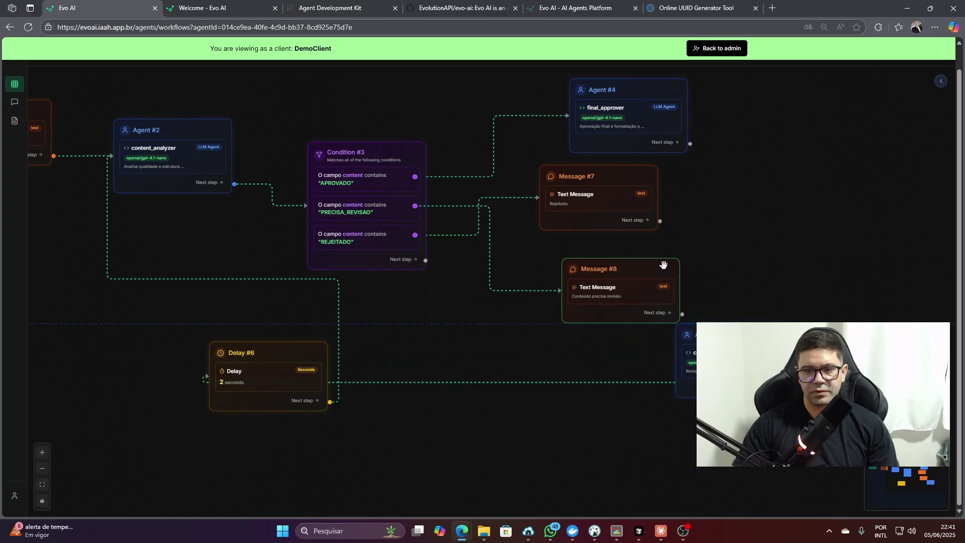
{"action": "left_click_drag", "start_coordinate": [648, 174], "coordinate": [670, 174]}
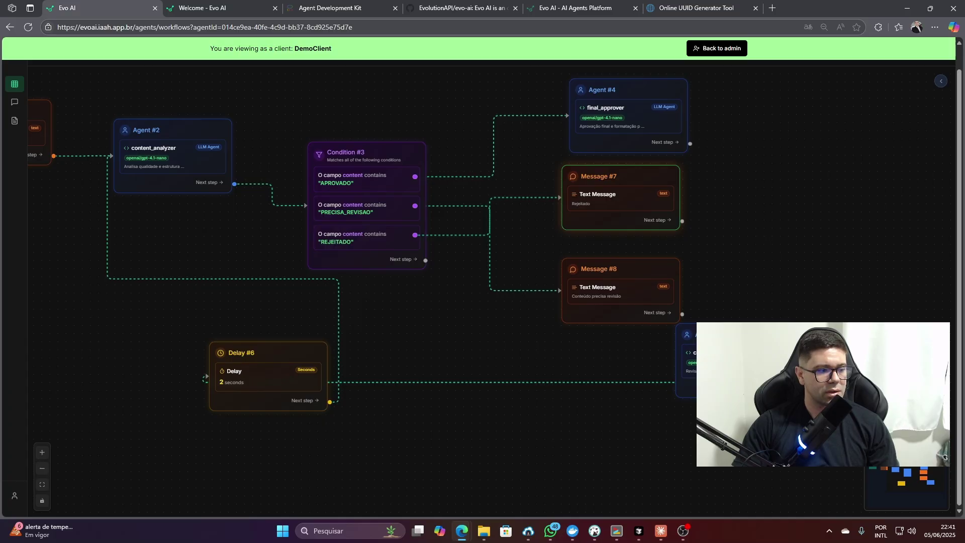
{"action": "left_click", "coordinate": [661, 531]}
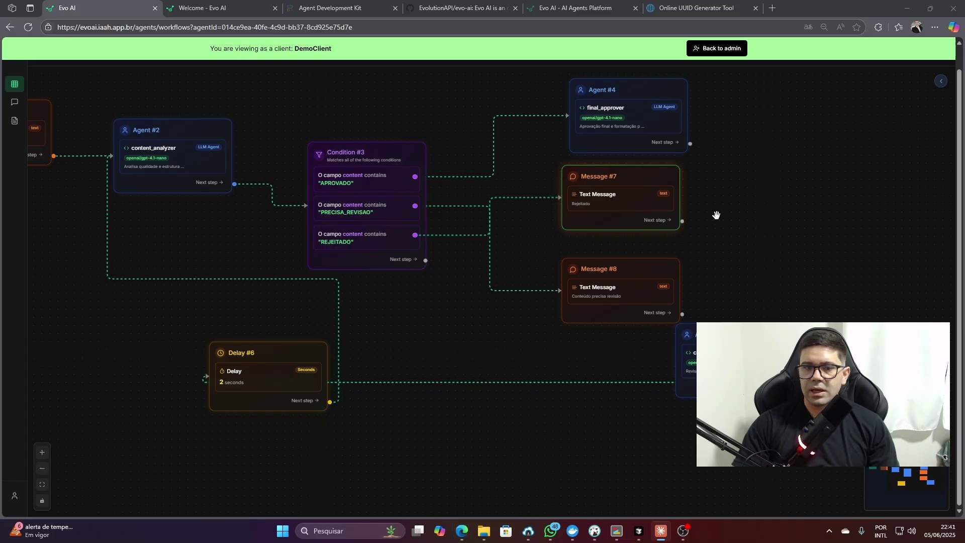
{"action": "scroll", "coordinate": [769, 139], "scroll_direction": "up", "scroll_amount": 3}
{"action": "scroll", "coordinate": [841, 100], "scroll_direction": "down", "scroll_amount": 3}
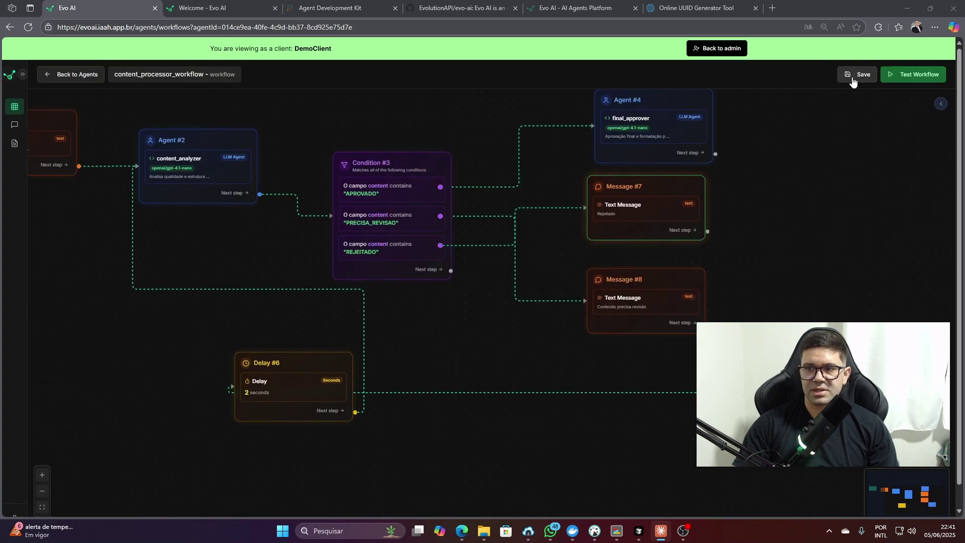
Save the workflow and test it by sending the sample text that ends with "potencial da inteligência artificial de forma ética e responsável"
{"action": "left_click", "coordinate": [857, 74]}
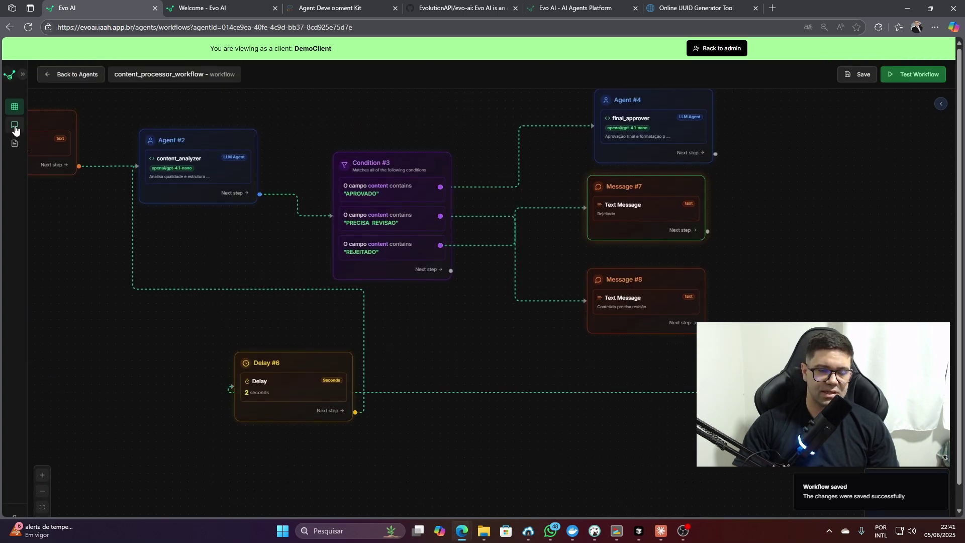
{"action": "left_click", "coordinate": [924, 85]}
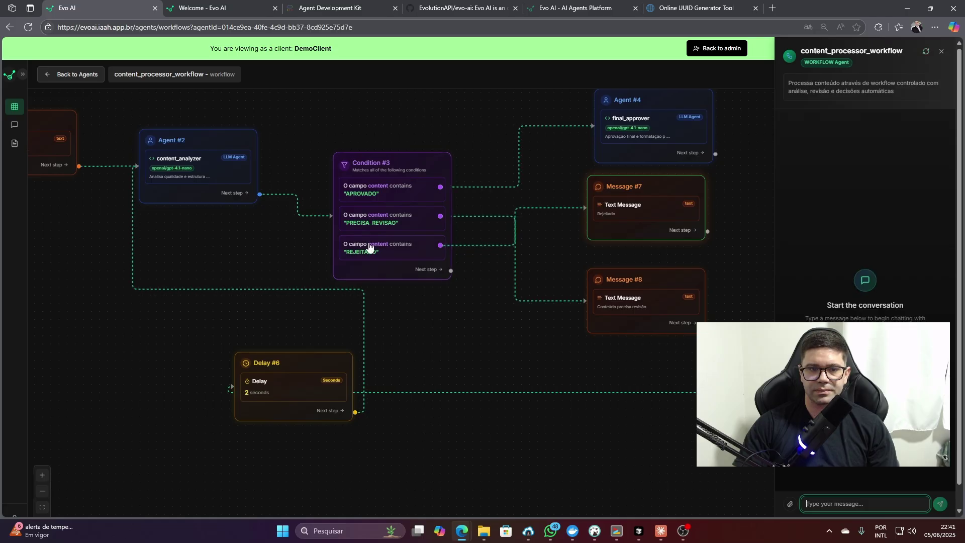
{"action": "scroll", "coordinate": [362, 249], "scroll_direction": "down", "scroll_amount": 5}
{"action": "left_click_drag", "start_coordinate": [341, 141], "coordinate": [440, 158]}
{"action": "left_click", "coordinate": [865, 504]}
{"action": "key", "text": "ctrl+v"}
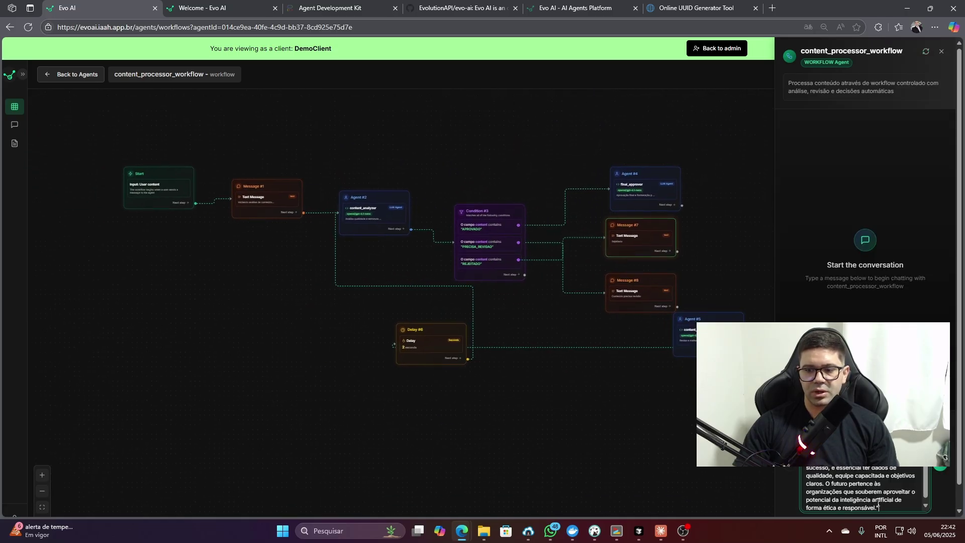
{"action": "scroll", "coordinate": [864, 490], "scroll_direction": "up", "scroll_amount": 5}
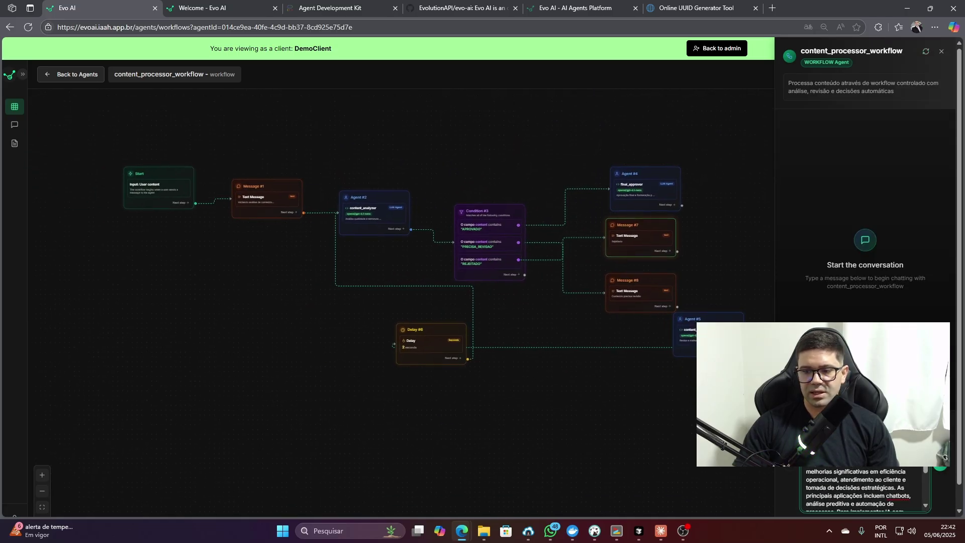
{"action": "left_click", "coordinate": [940, 469]}
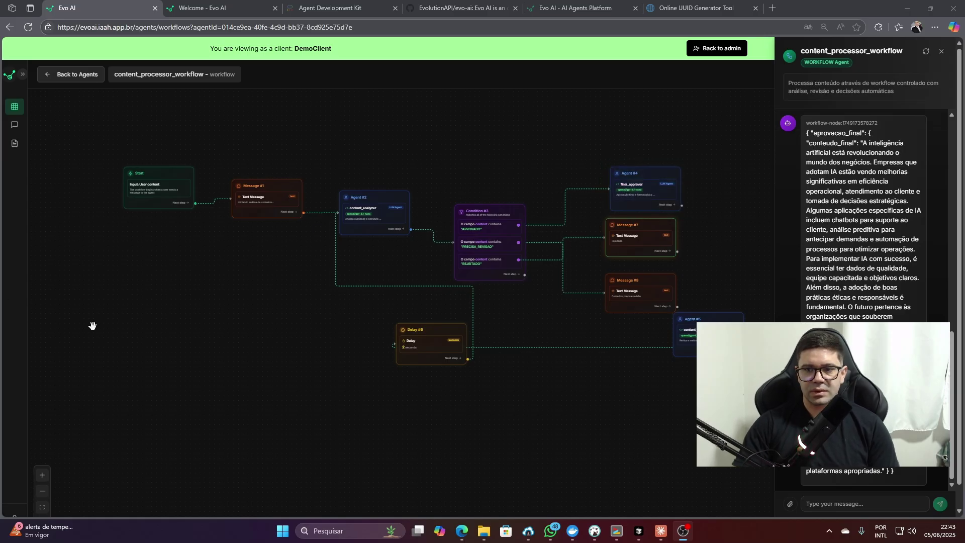
Close the test chat and examine the nodes after the Condition and the available content nodes
{"action": "key", "text": "alt+Tab"}
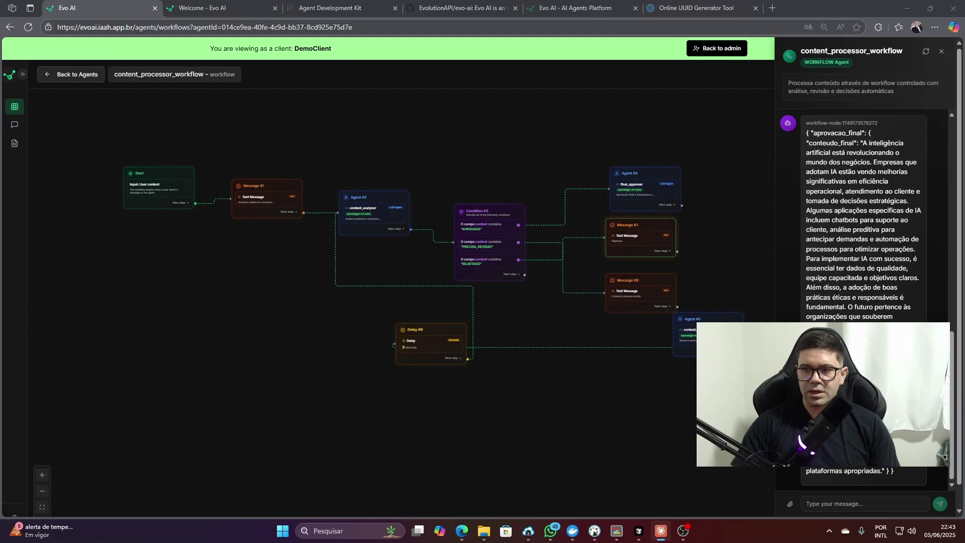
{"action": "left_click", "coordinate": [941, 51]}
{"action": "left_click", "coordinate": [943, 82]}
{"action": "left_click", "coordinate": [801, 154]}
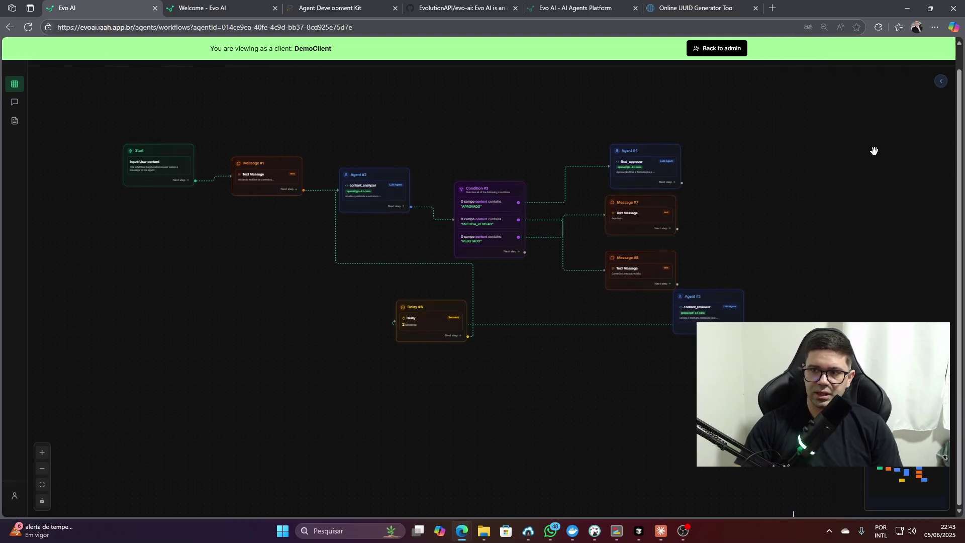
{"action": "scroll", "coordinate": [872, 150], "scroll_direction": "up", "scroll_amount": 3}
{"action": "left_click", "coordinate": [940, 82]}
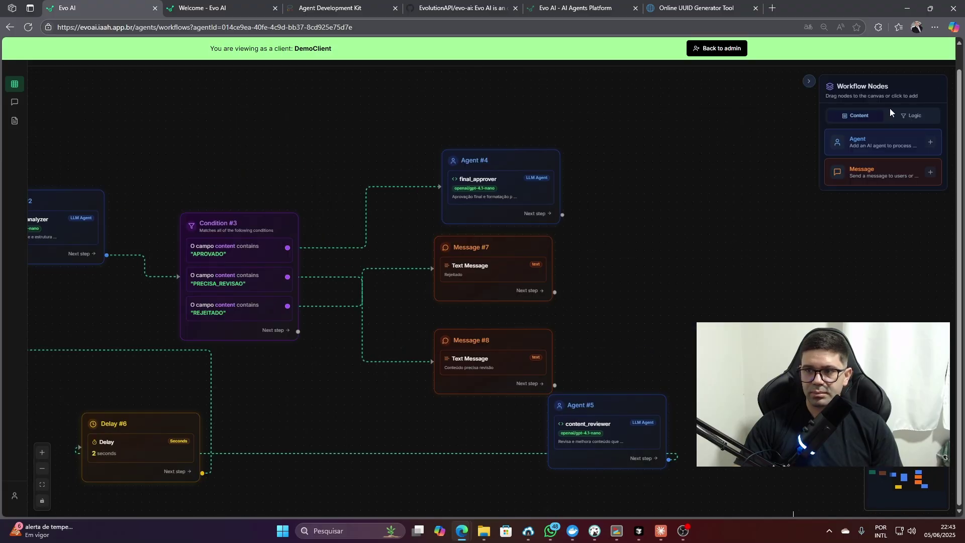
{"action": "scroll", "coordinate": [773, 104], "scroll_direction": "up", "scroll_amount": 3}
Test the workflow with the informal sample text that ends with "qualquer projeto relacionado a inteligência artificial"
{"action": "left_click", "coordinate": [919, 73]}
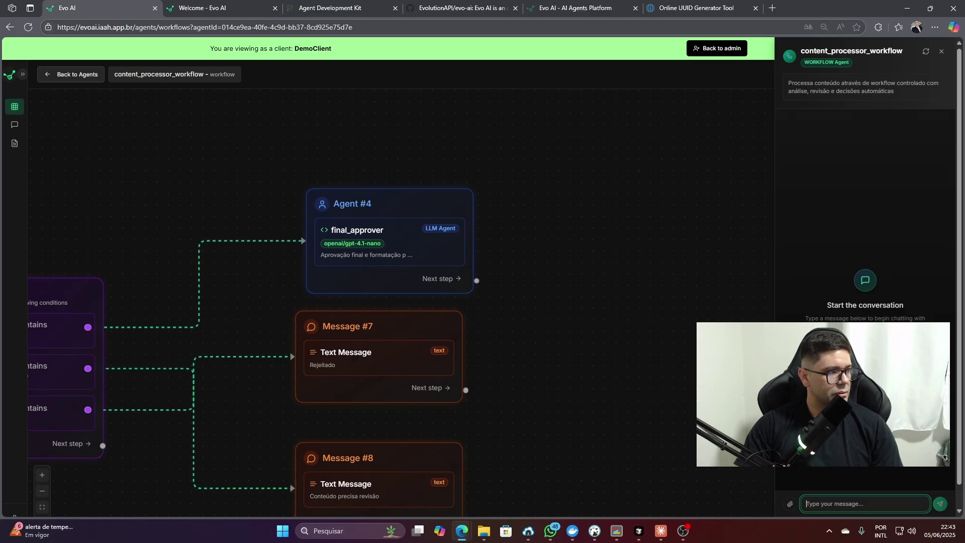
{"action": "left_click", "coordinate": [835, 499]}
{"action": "key", "text": "ctrl+v"}
{"action": "scroll", "coordinate": [549, 280], "scroll_direction": "down", "scroll_amount": 5}
{"action": "left_click_drag", "start_coordinate": [600, 323], "coordinate": [723, 264]}
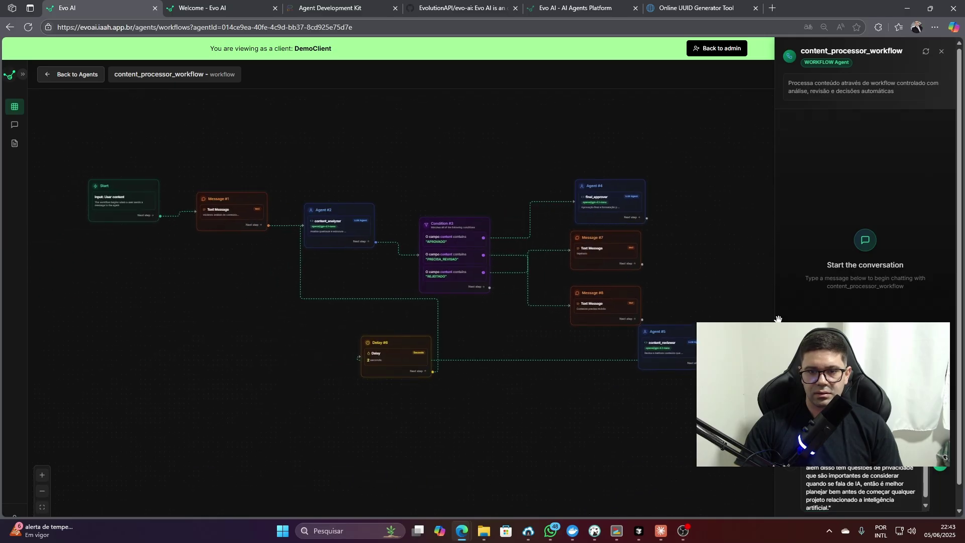
{"action": "left_click", "coordinate": [942, 463]}
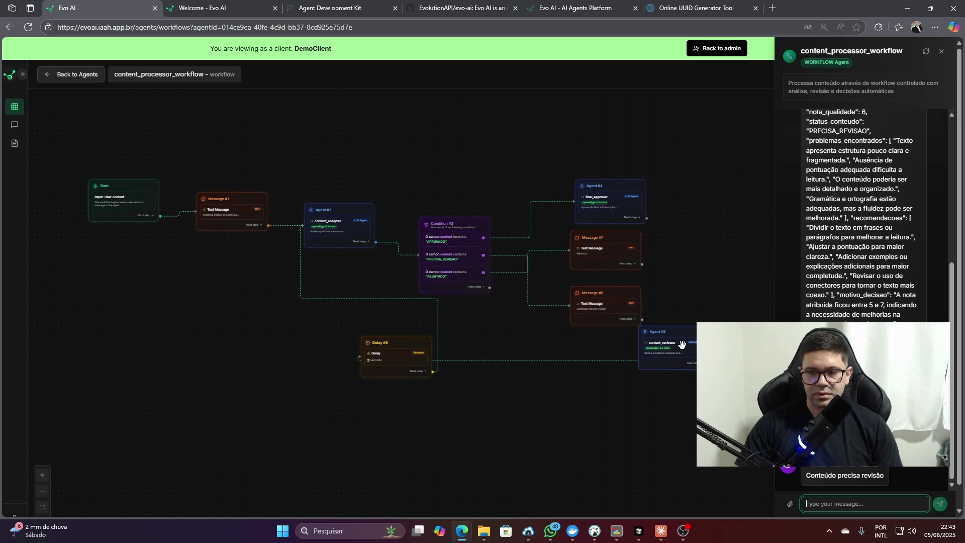
Reposition the content_reviewer and Delay nodes and connect the "Conteúdo precisa revisão" message's output to the Delay
{"action": "scroll", "coordinate": [629, 309], "scroll_direction": "up", "scroll_amount": 5}
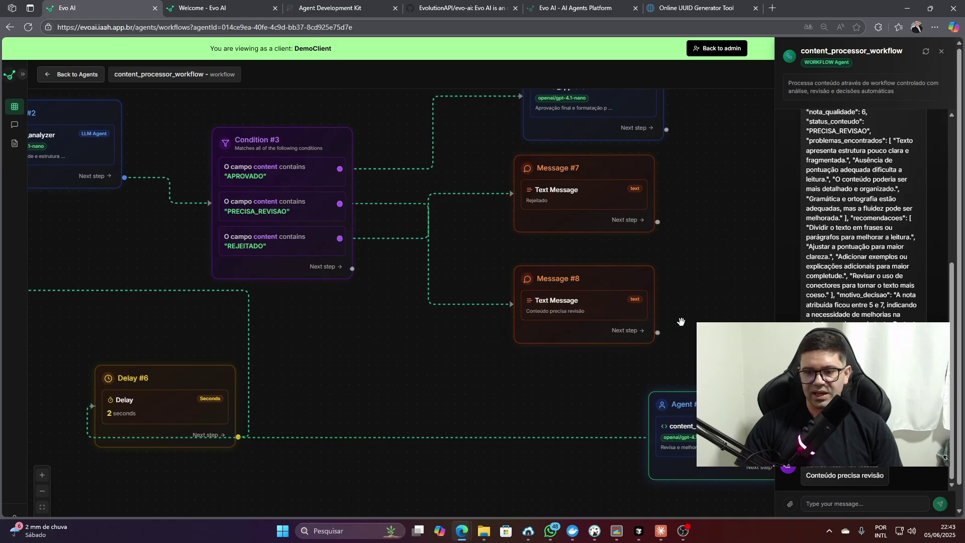
{"action": "left_click", "coordinate": [941, 52]}
{"action": "scroll", "coordinate": [720, 312], "scroll_direction": "down", "scroll_amount": 4}
{"action": "left_click_drag", "start_coordinate": [714, 382], "coordinate": [689, 421]}
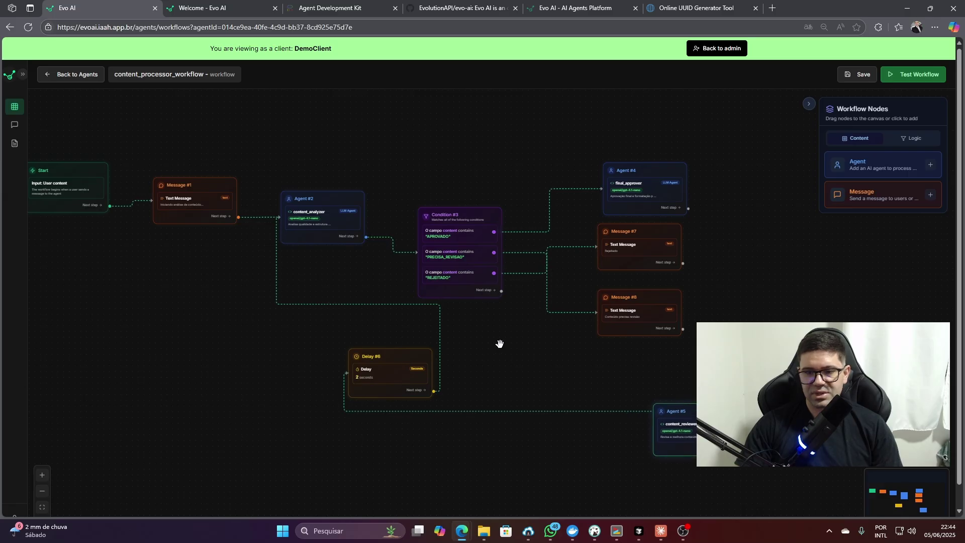
{"action": "left_click_drag", "start_coordinate": [406, 360], "coordinate": [526, 379]}
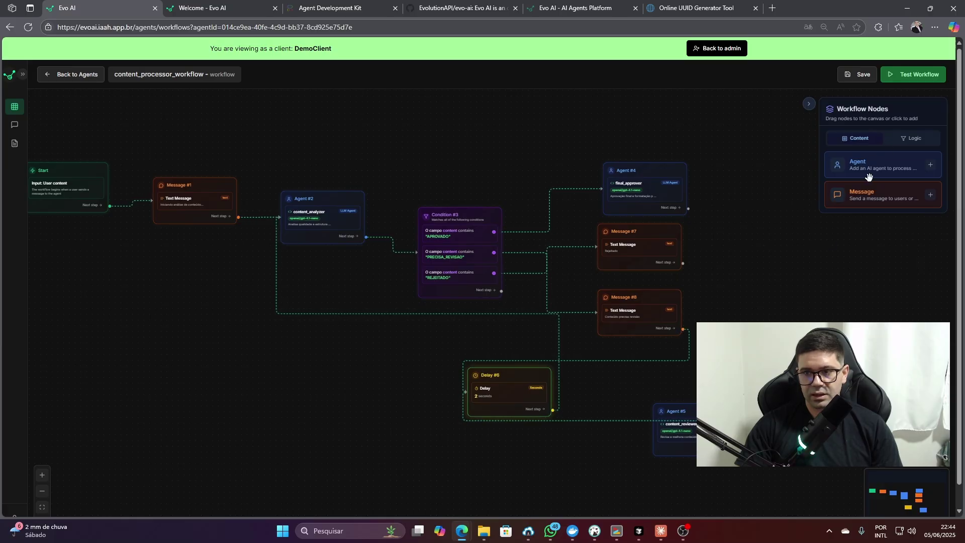
Rerun the workflow test in a new chat with the same informal text about artificial intelligence projects
{"action": "left_click", "coordinate": [913, 74]}
{"action": "left_click", "coordinate": [858, 473]}
{"action": "key", "text": "ctrl+v"}
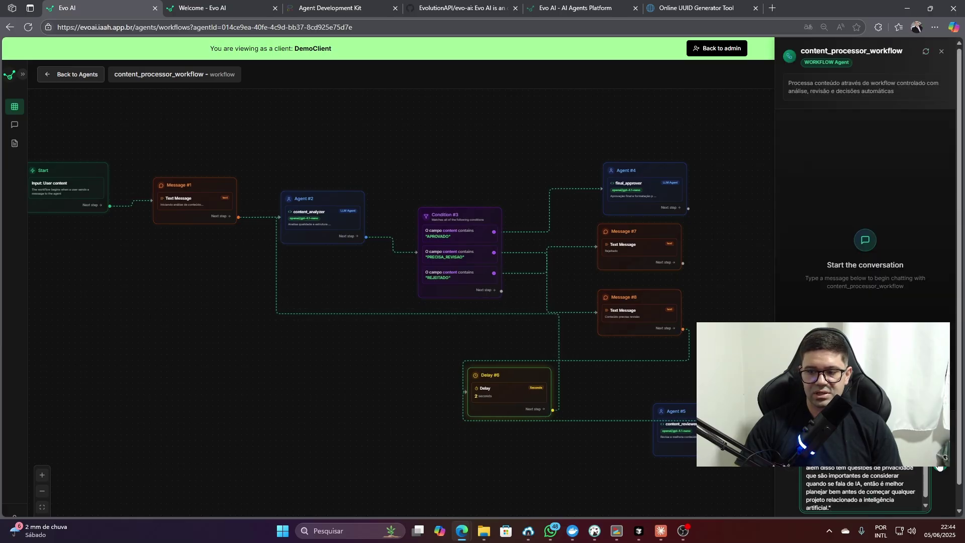
{"action": "left_click", "coordinate": [938, 468]}
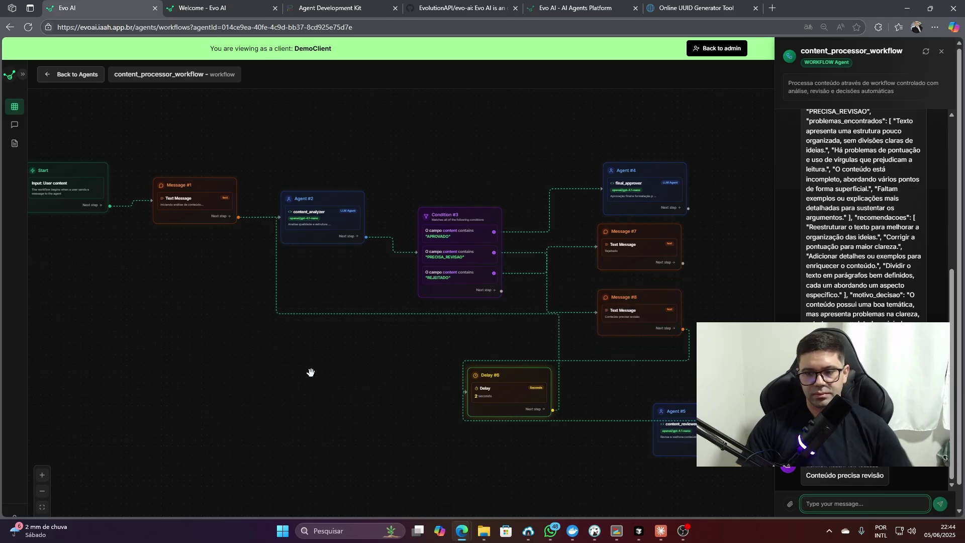
{"action": "left_click", "coordinate": [683, 531]}
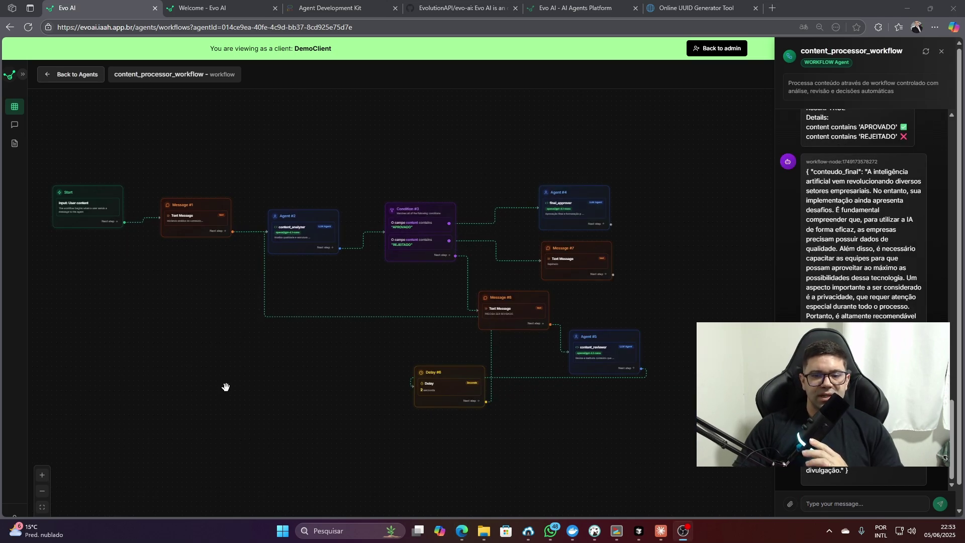
Examine the first message's content and the path from content_analyzer through the Condition to each branch and the review loop
{"action": "key", "text": "super"}
{"action": "left_click", "coordinate": [202, 333]}
{"action": "scroll", "coordinate": [243, 280], "scroll_direction": "up", "scroll_amount": 3}
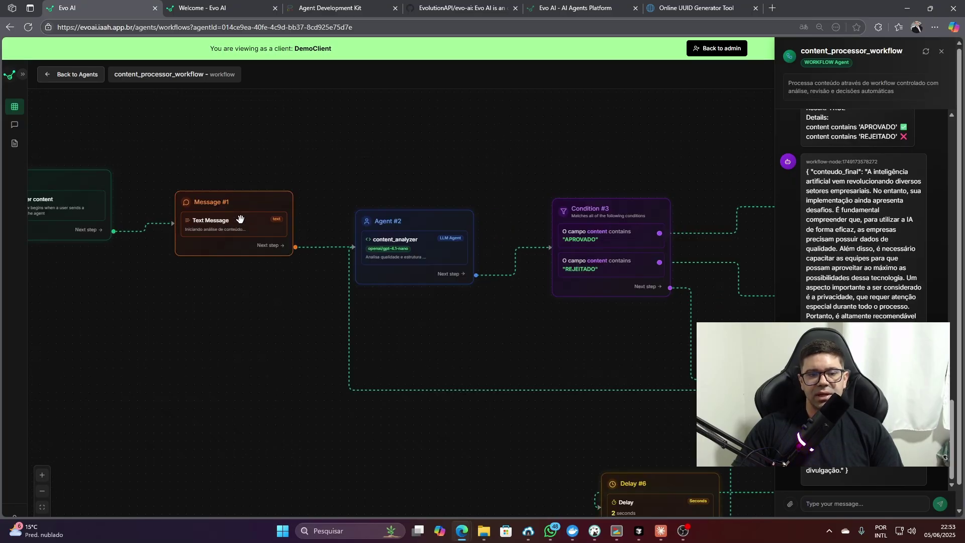
{"action": "left_click", "coordinate": [216, 222]}
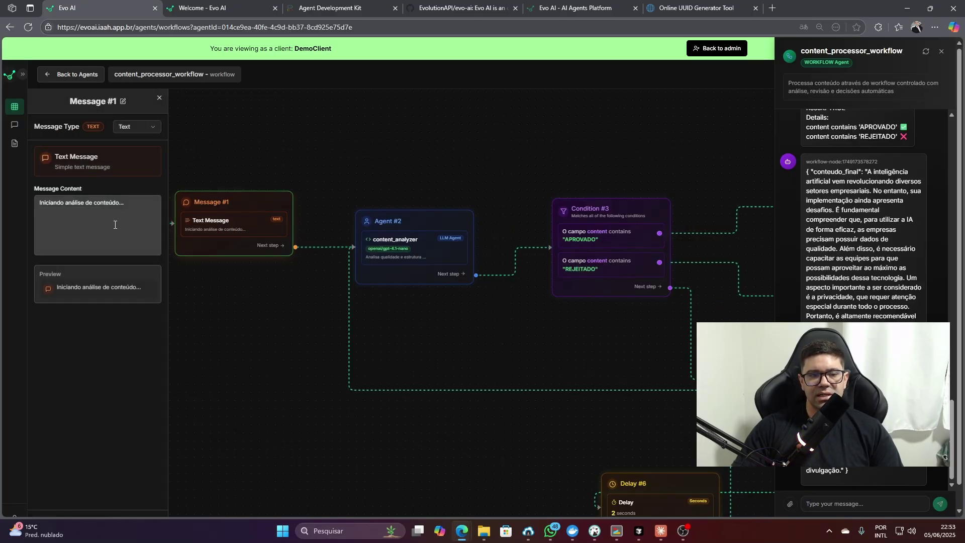
{"action": "left_click", "coordinate": [255, 334]}
{"action": "left_click_drag", "start_coordinate": [485, 145], "coordinate": [312, 90]}
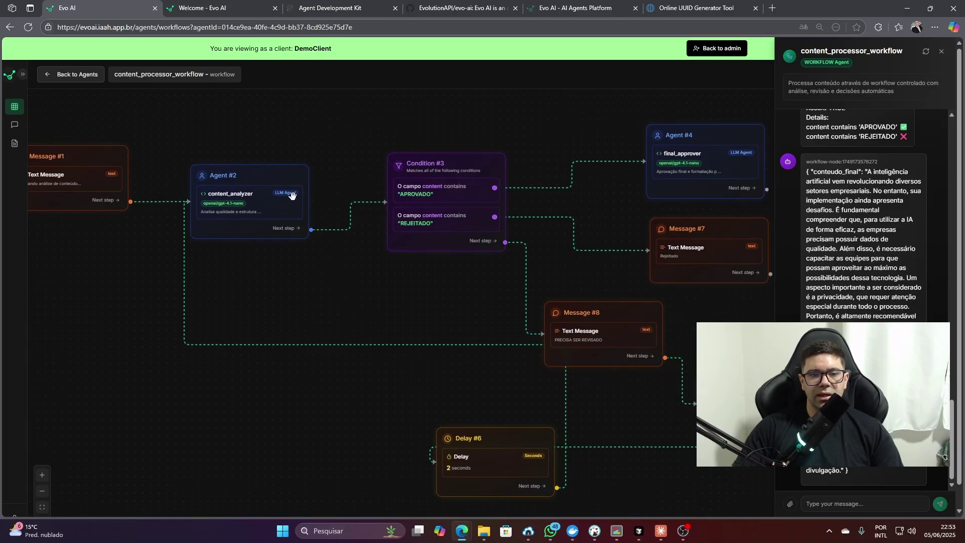
{"action": "left_click_drag", "start_coordinate": [386, 105], "coordinate": [307, 154]}
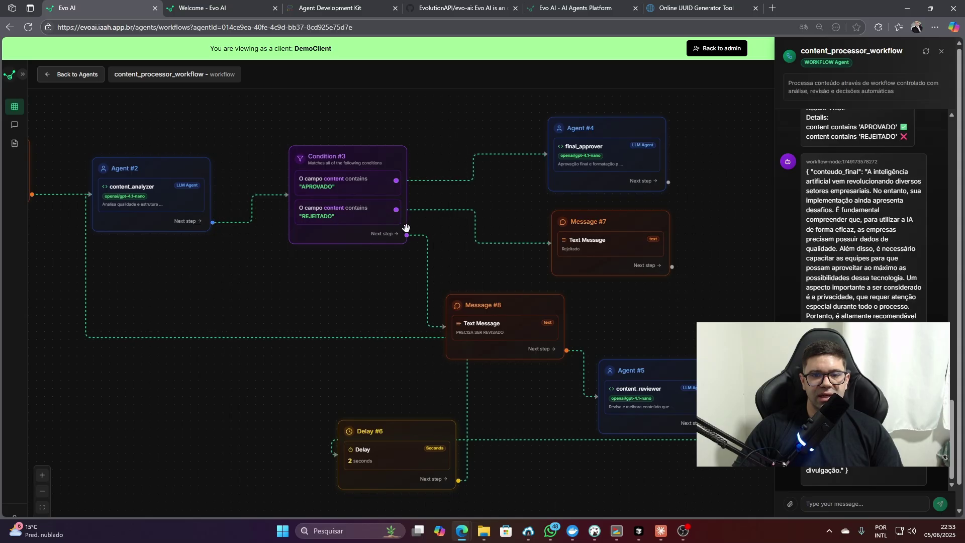
{"action": "scroll", "coordinate": [455, 285], "scroll_direction": "down", "scroll_amount": 1}
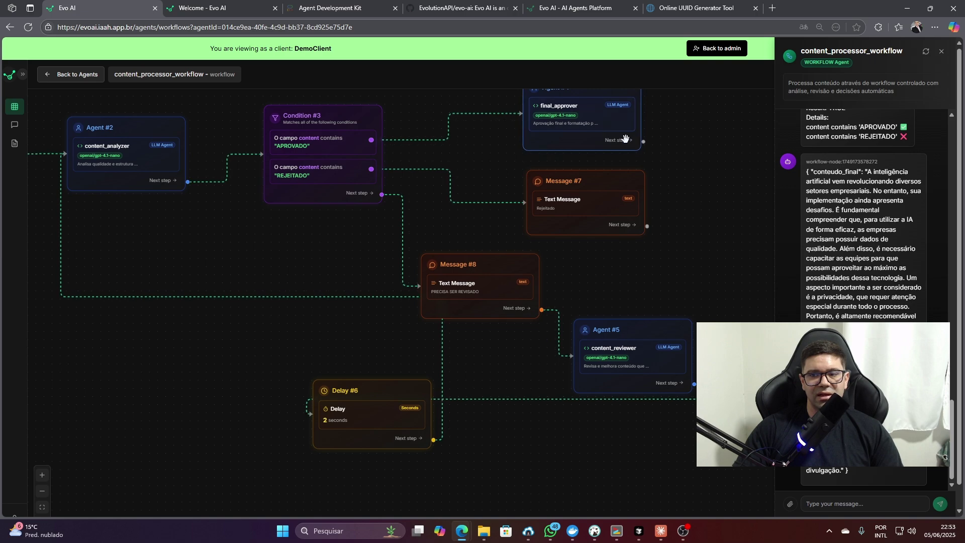
Start a fresh test chat for the revised workflow and send the informal sample text about artificial intelligence projects
{"action": "left_click", "coordinate": [942, 53]}
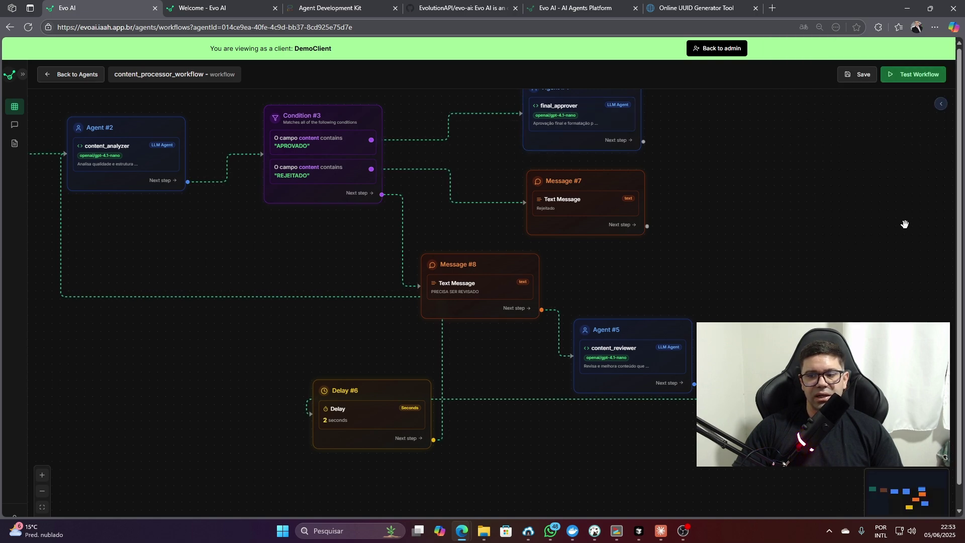
{"action": "left_click", "coordinate": [907, 75]}
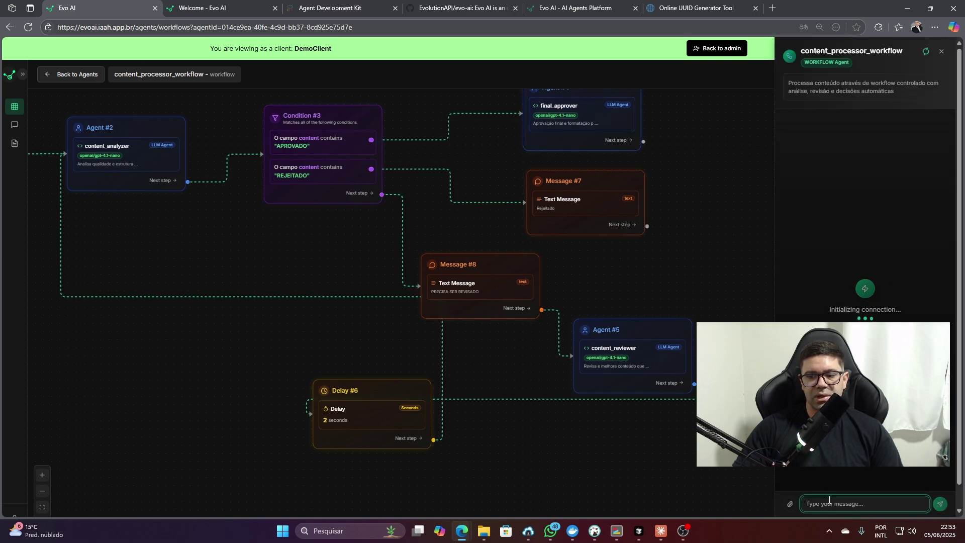
{"action": "key", "text": "ctrl+v"}
{"action": "scroll", "coordinate": [864, 488], "scroll_direction": "up", "scroll_amount": 1}
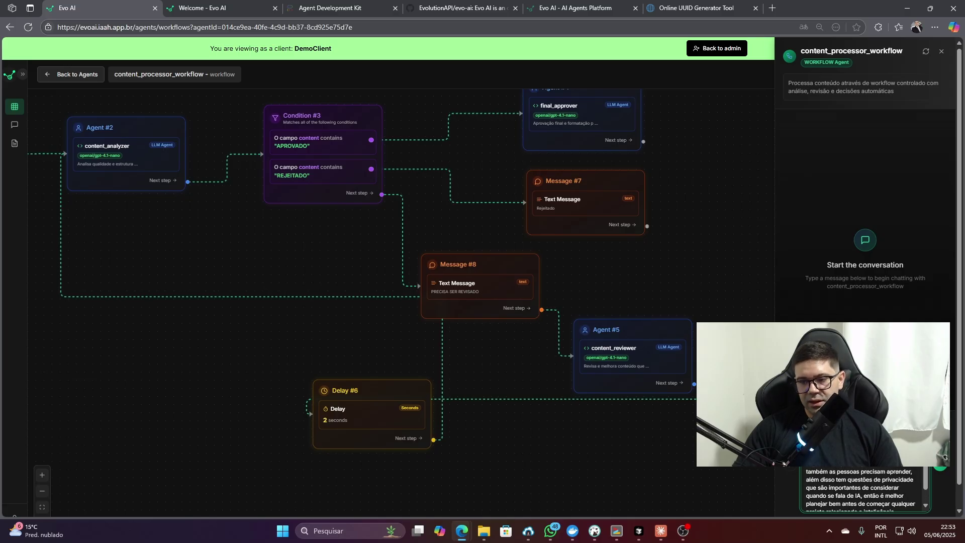
{"action": "scroll", "coordinate": [862, 490], "scroll_direction": "down", "scroll_amount": 2}
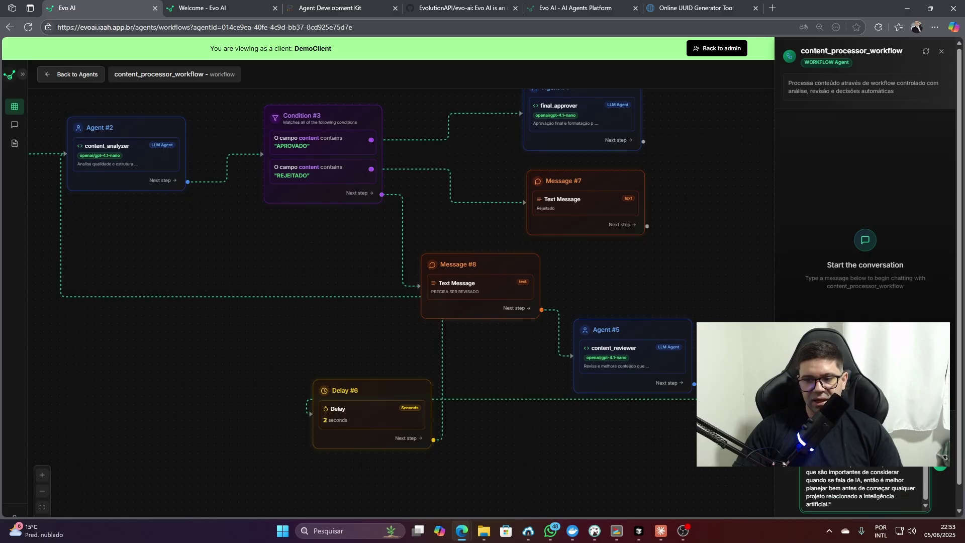
{"action": "left_click", "coordinate": [942, 468]}
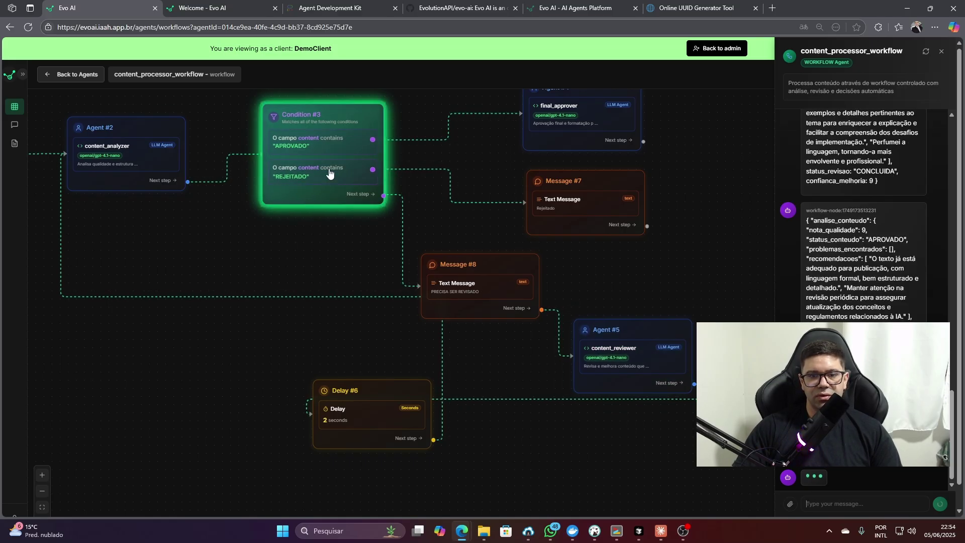
Examine the route of the test run through the Condition to final_approver and the overall workflow layout
{"action": "left_click_drag", "start_coordinate": [573, 129], "coordinate": [544, 161]}
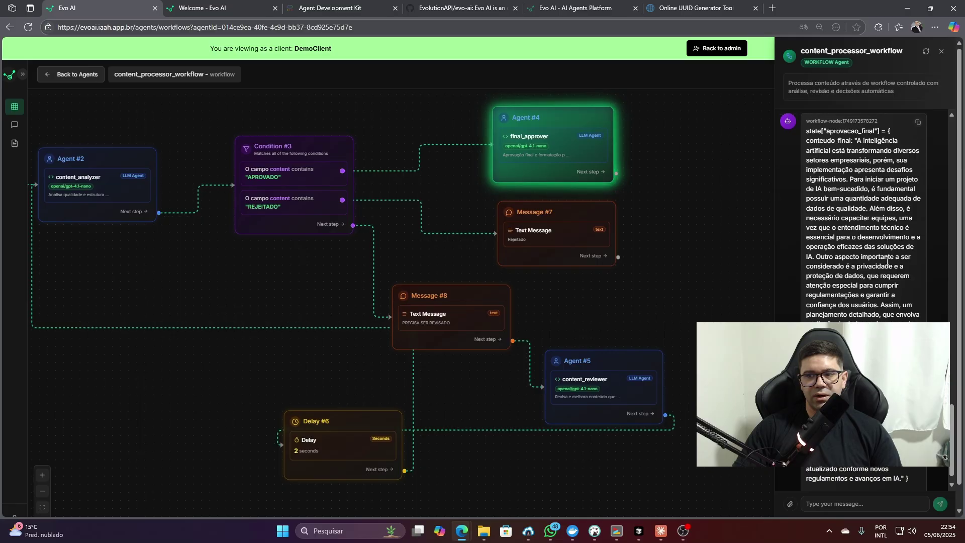
{"action": "scroll", "coordinate": [663, 241], "scroll_direction": "down", "scroll_amount": 3}
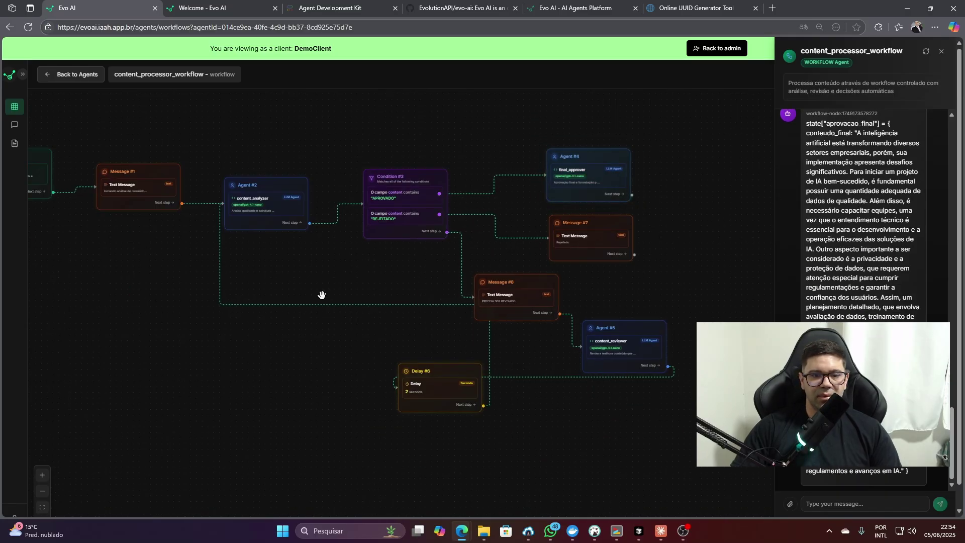
{"action": "left_click_drag", "start_coordinate": [252, 355], "coordinate": [292, 338]}
{"action": "scroll", "coordinate": [293, 338], "scroll_direction": "down", "scroll_amount": 1}
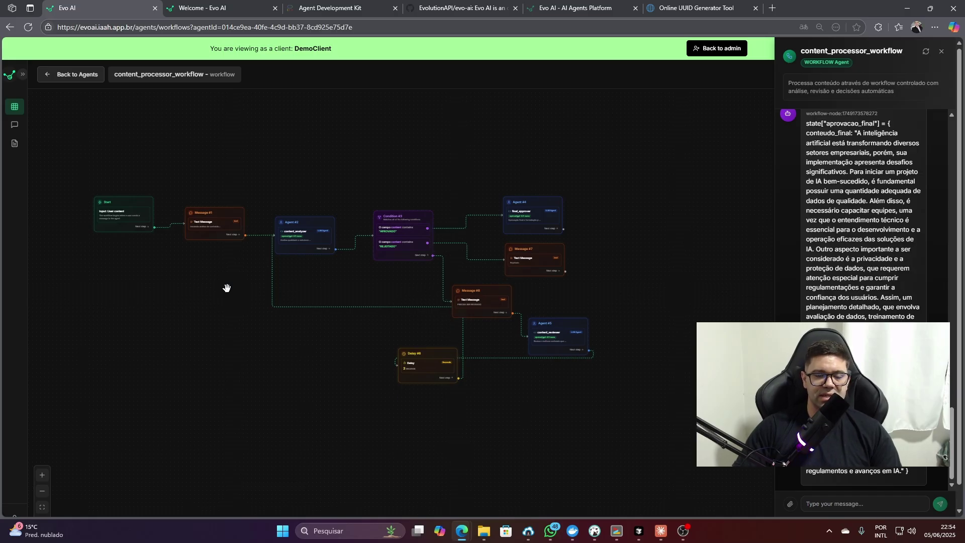
{"action": "scroll", "coordinate": [389, 240], "scroll_direction": "up", "scroll_amount": 3}
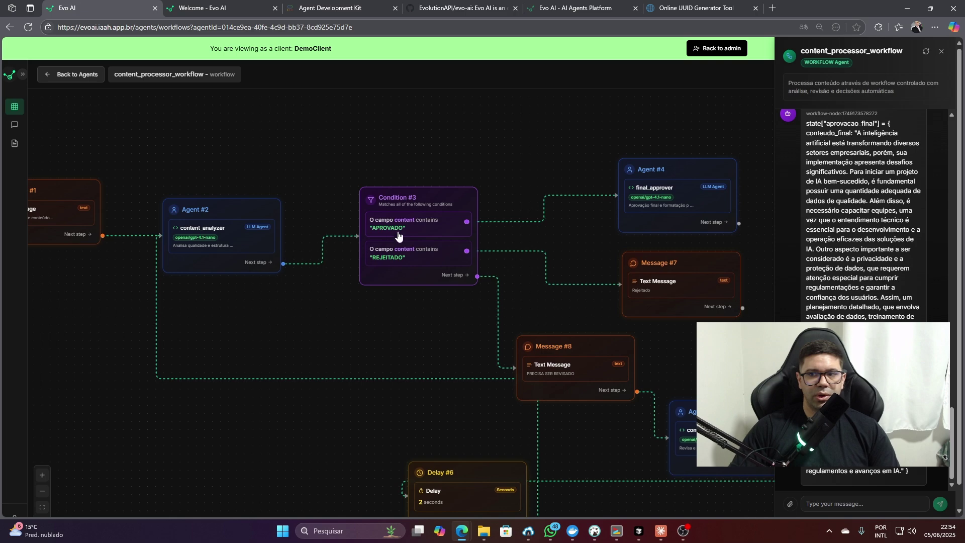
Close the test chat and view the available content and logic workflow nodes
{"action": "left_click", "coordinate": [942, 51]}
{"action": "left_click", "coordinate": [943, 104]}
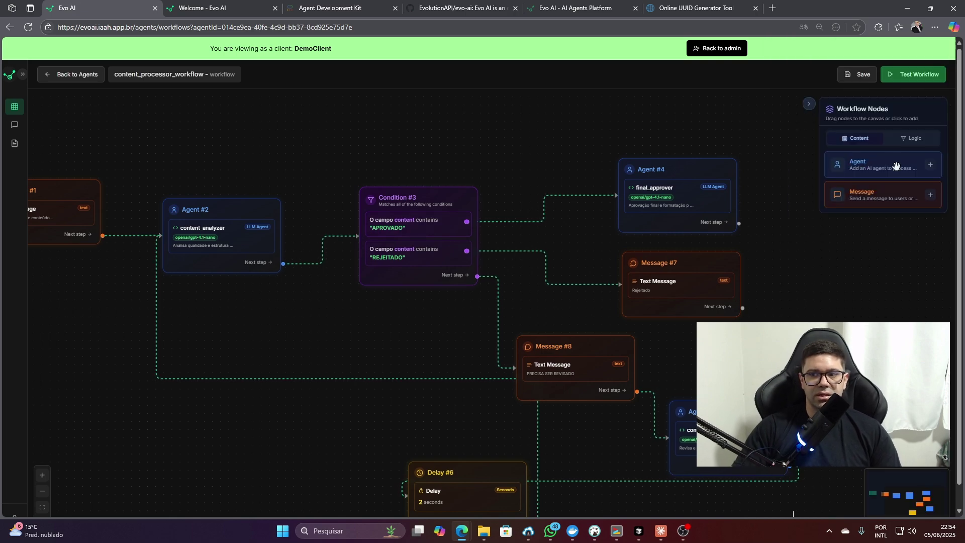
{"action": "left_click", "coordinate": [911, 140]}
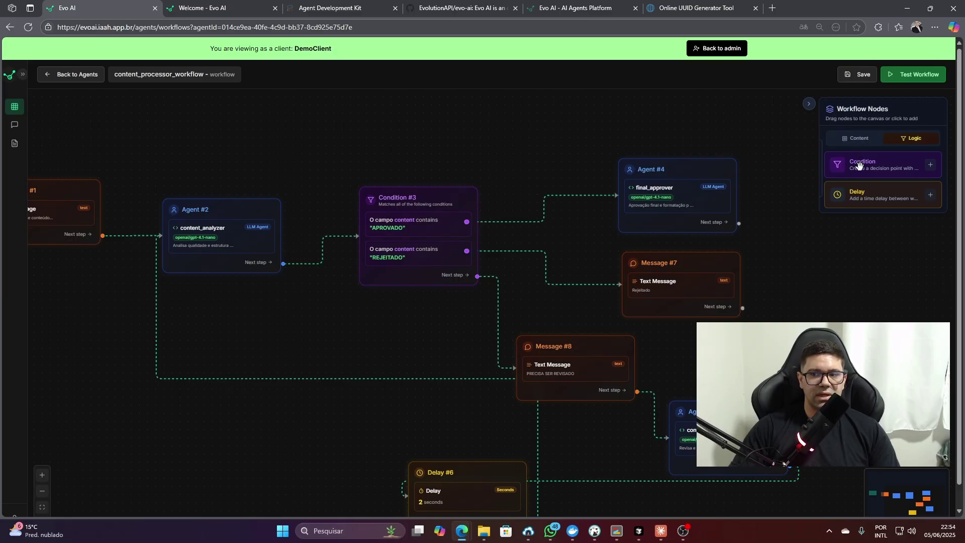
{"action": "left_click", "coordinate": [511, 120]}
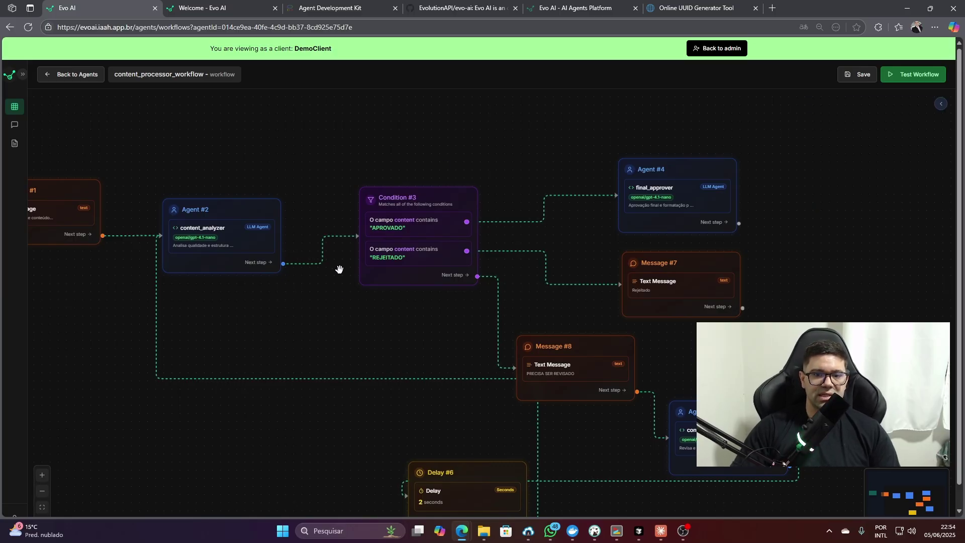
Nudge the Start node slightly toward the first message node
{"action": "scroll", "coordinate": [348, 251], "scroll_direction": "down", "scroll_amount": 3}
{"action": "left_click_drag", "start_coordinate": [345, 392], "coordinate": [389, 391]}
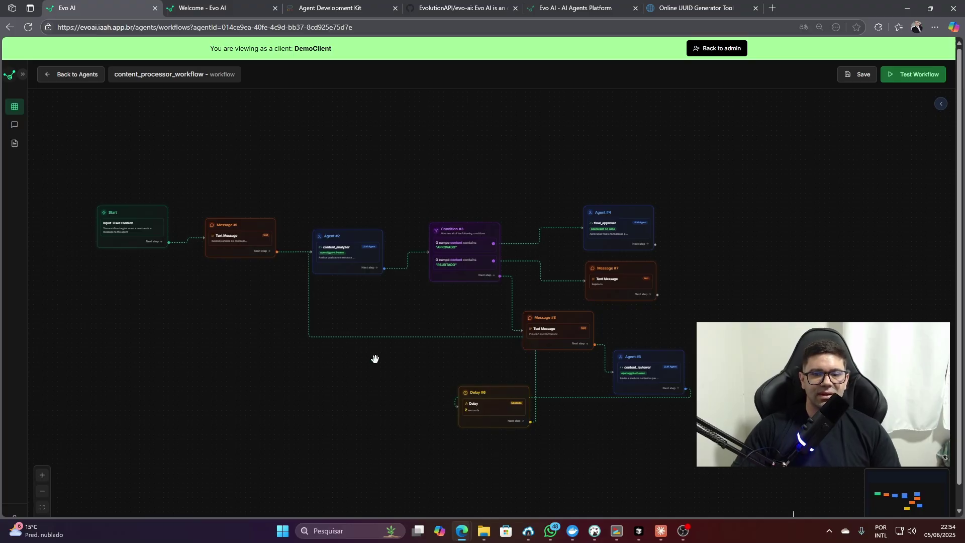
{"action": "left_click_drag", "start_coordinate": [249, 337], "coordinate": [291, 349]}
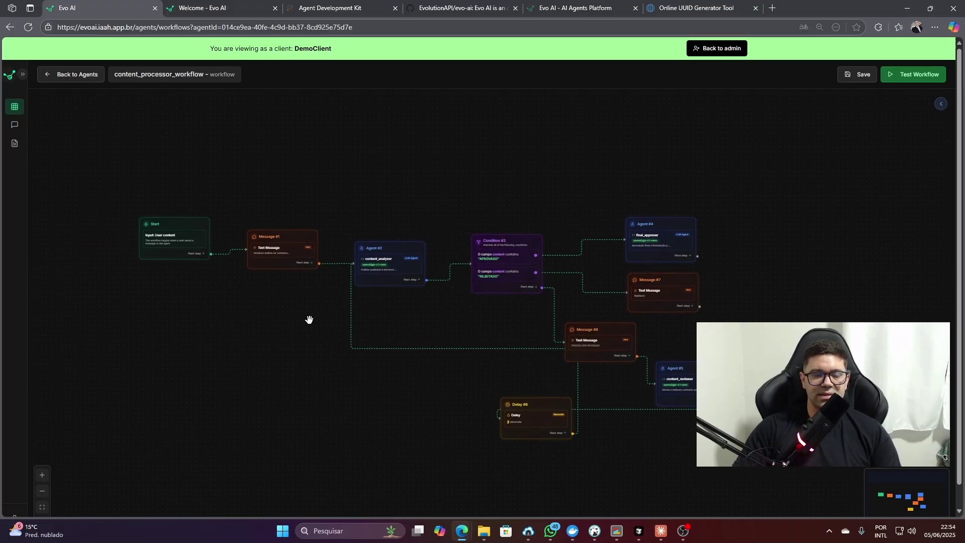
{"action": "left_click_drag", "start_coordinate": [189, 225], "coordinate": [196, 228]}
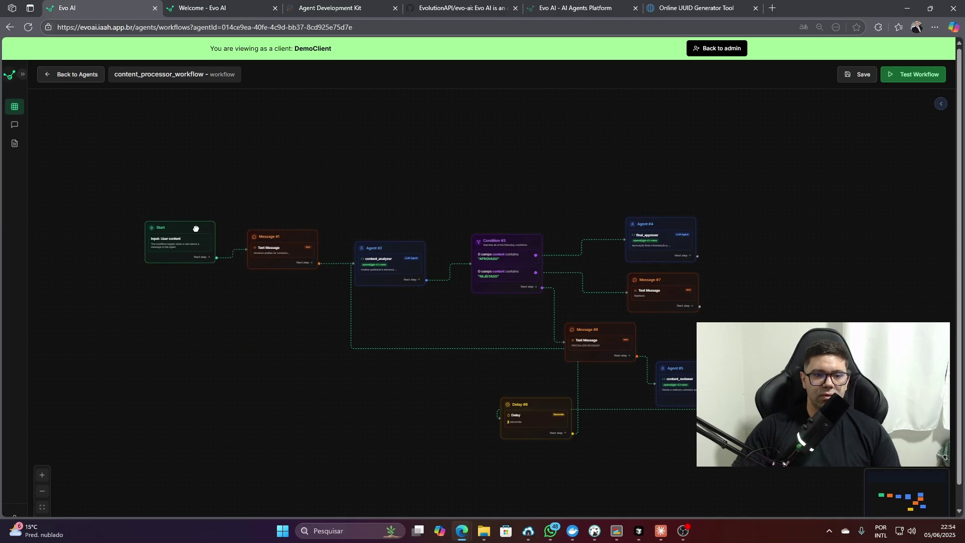
{"action": "scroll", "coordinate": [241, 270], "scroll_direction": "up", "scroll_amount": 3}
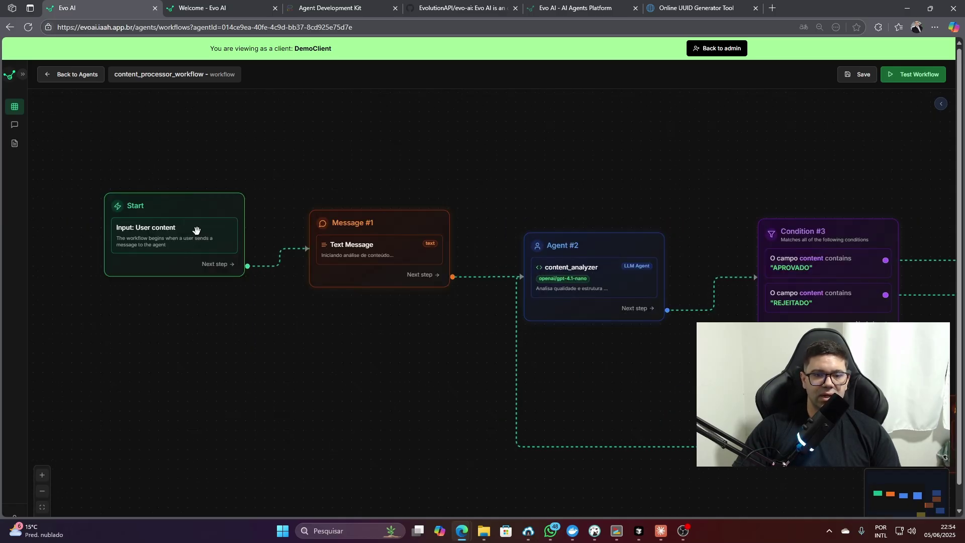
{"action": "scroll", "coordinate": [194, 234], "scroll_direction": "down", "scroll_amount": 3}
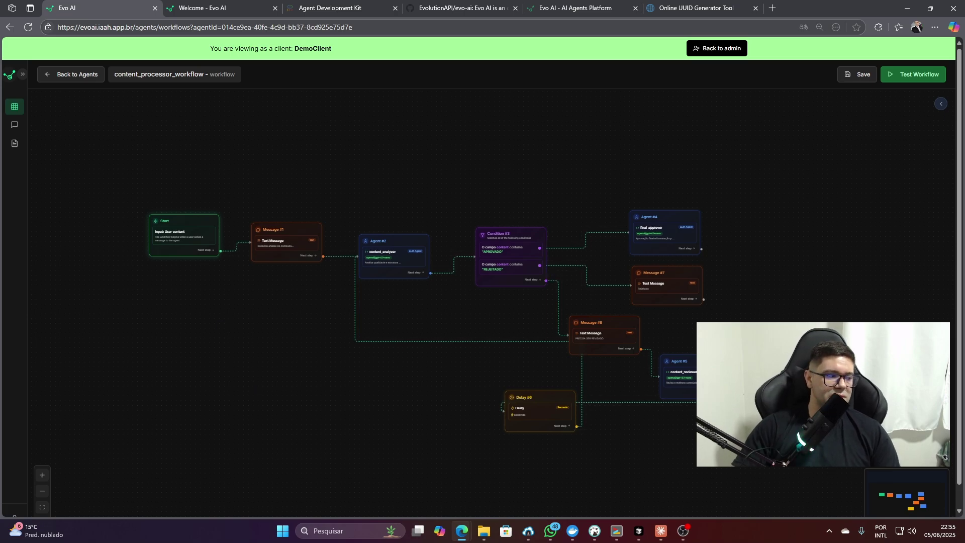
{"action": "left_click", "coordinate": [682, 531]}
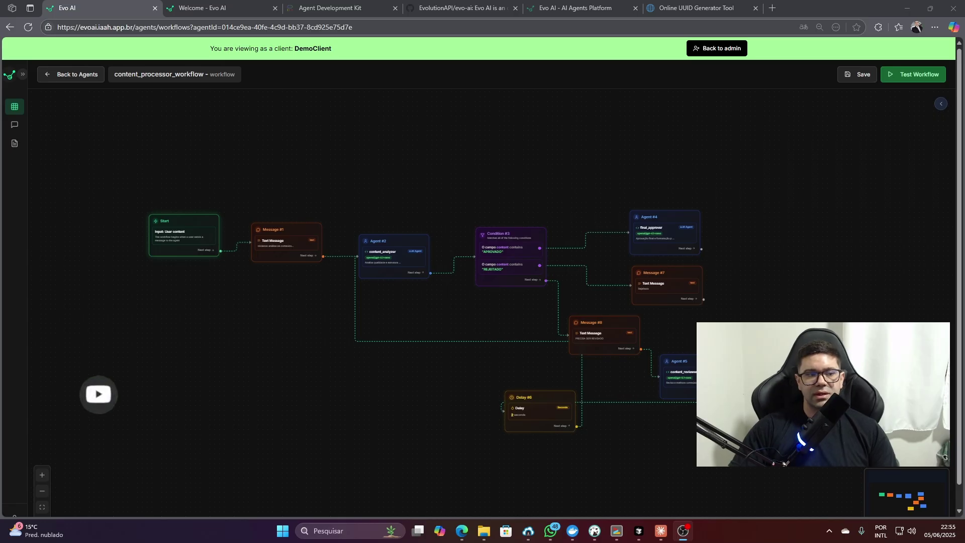